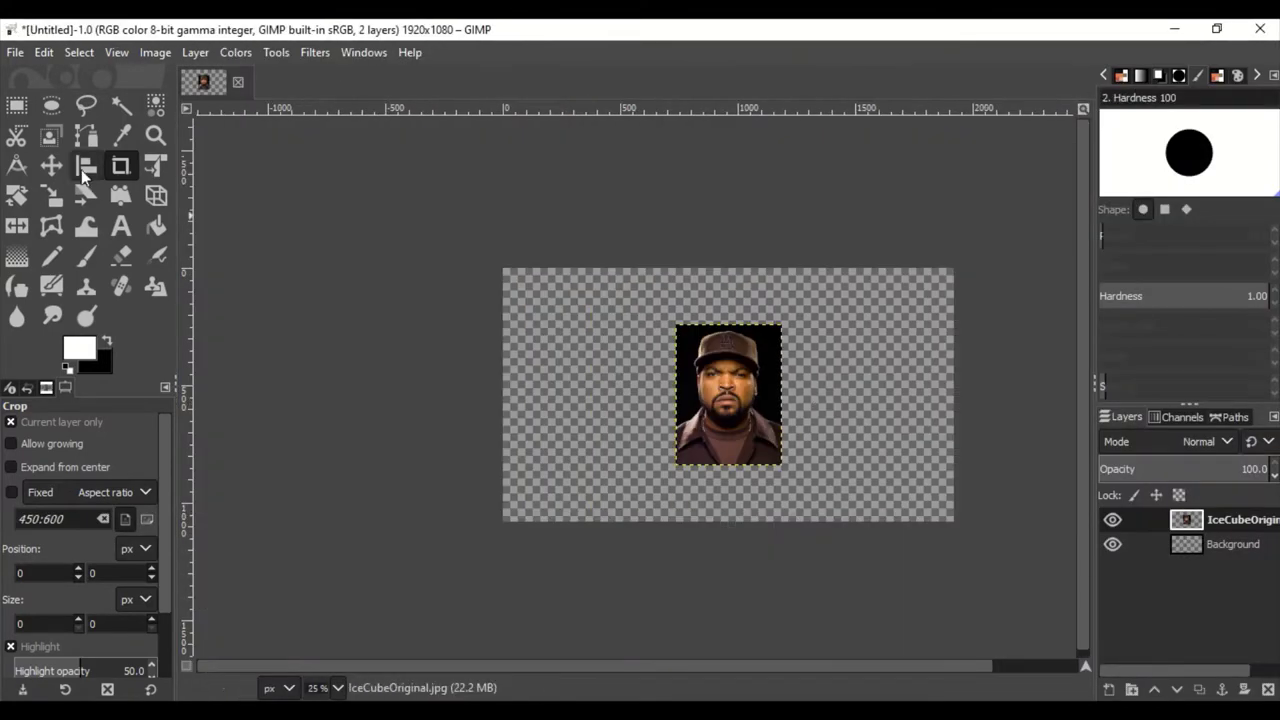
Scale the photo layer to 845 × 1127 px, then zoom the view to 50%
{"action": "key", "text": "shift+s"}
{"action": "left_click_drag", "start_coordinate": [820, 583], "coordinate": [834, 611]}
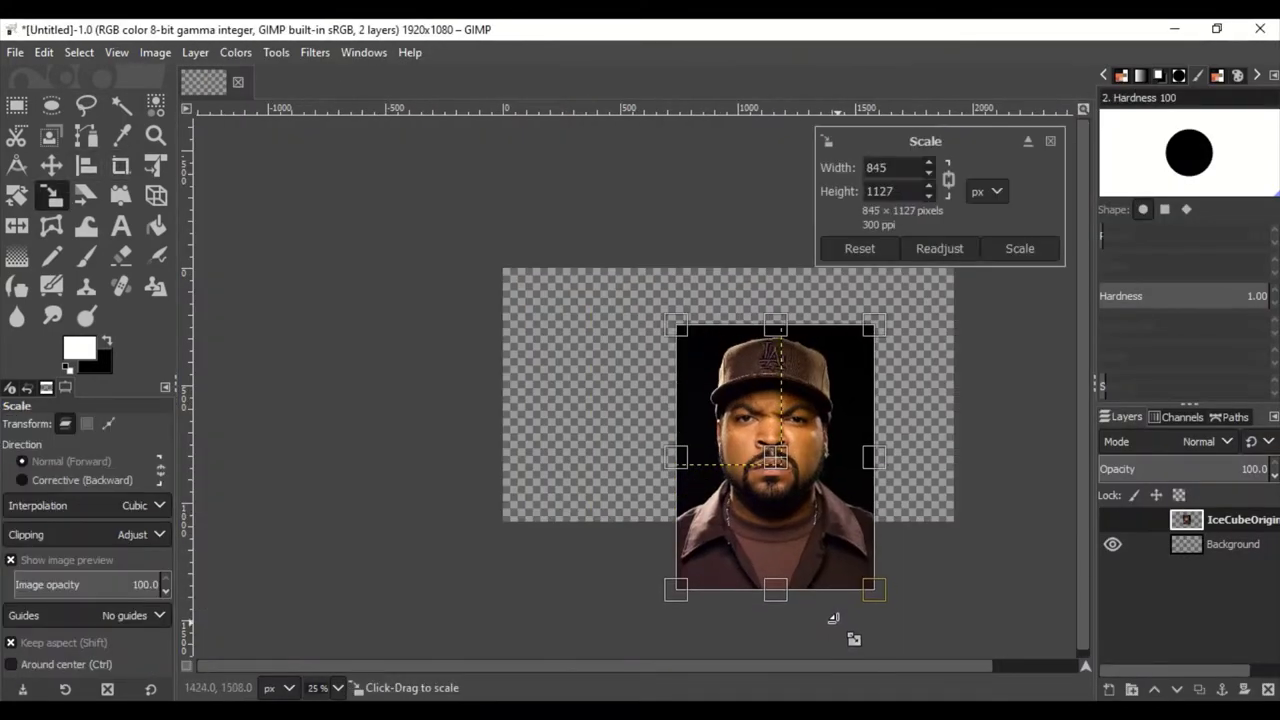
{"action": "key", "text": "Return"}
{"action": "key", "text": "m"}
{"action": "key", "text": "shift+2"}
Add transparent layers named Hat, OutsideShirtShadows and Chain
{"action": "left_click", "coordinate": [1108, 689]}
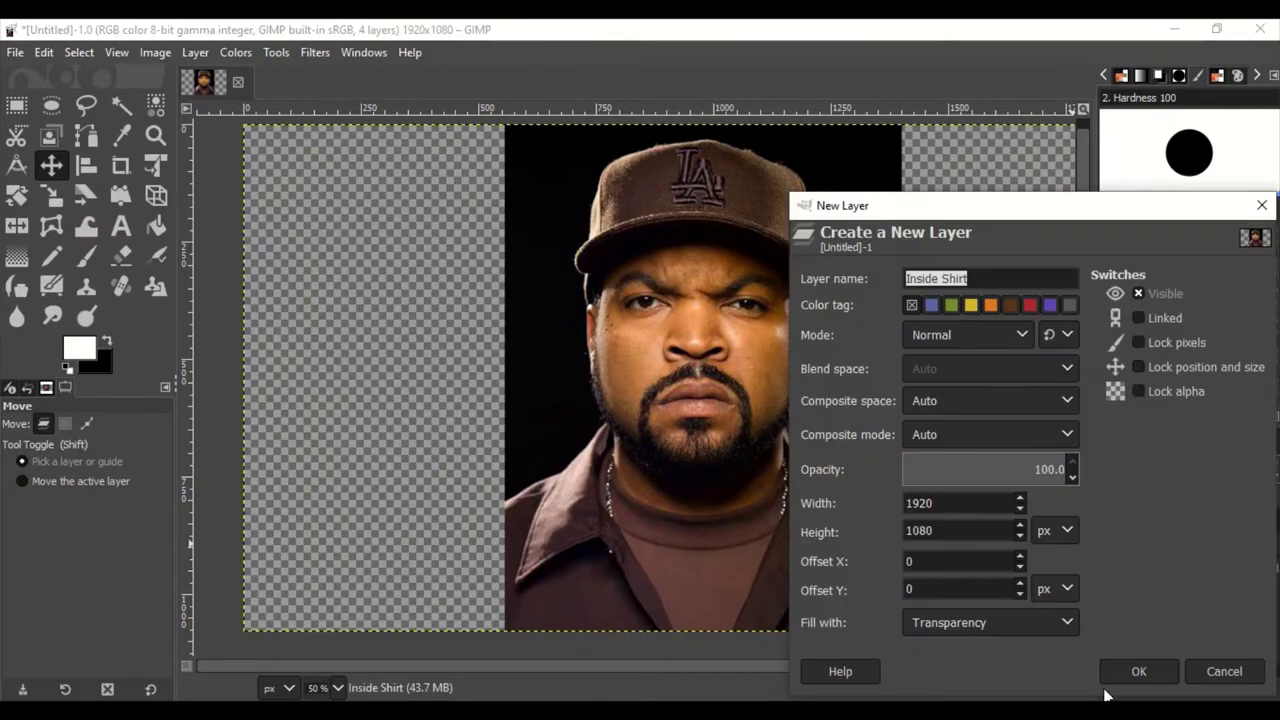
{"action": "key", "text": "Return"}
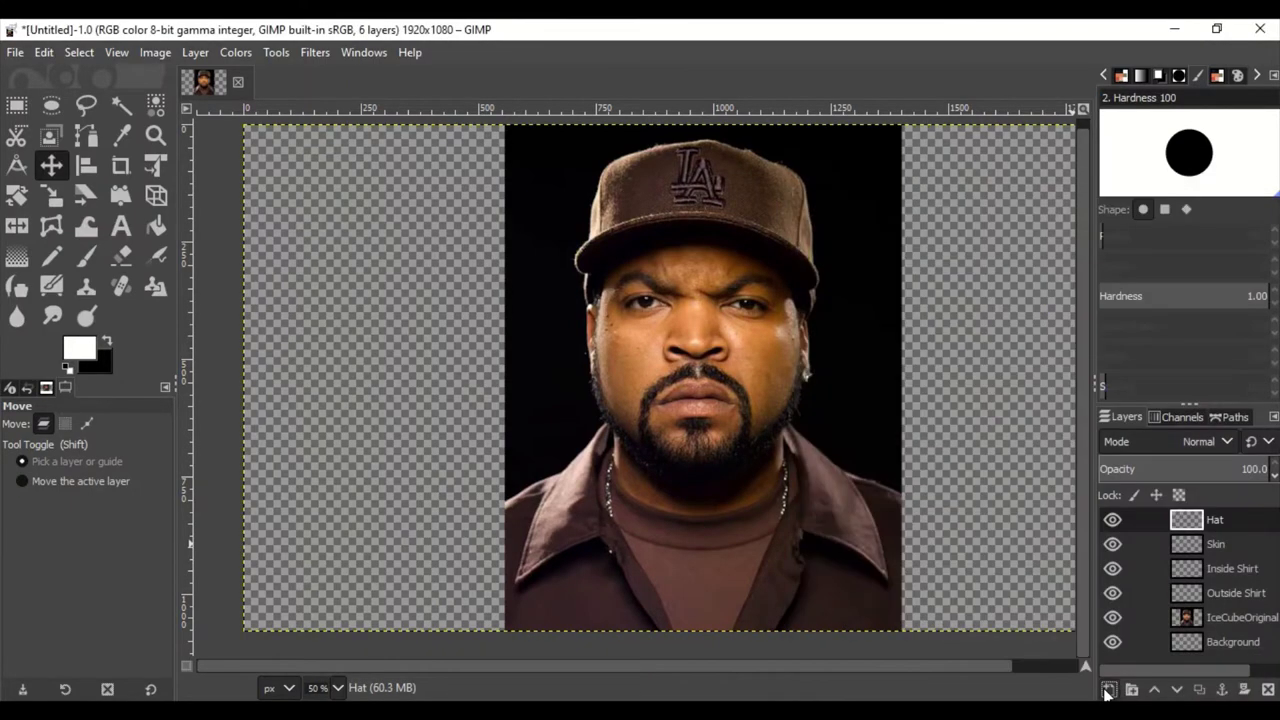
{"action": "left_click", "coordinate": [1108, 690]}
{"action": "type", "text": "sideShirtShadow"}
{"action": "key", "text": "Return"}
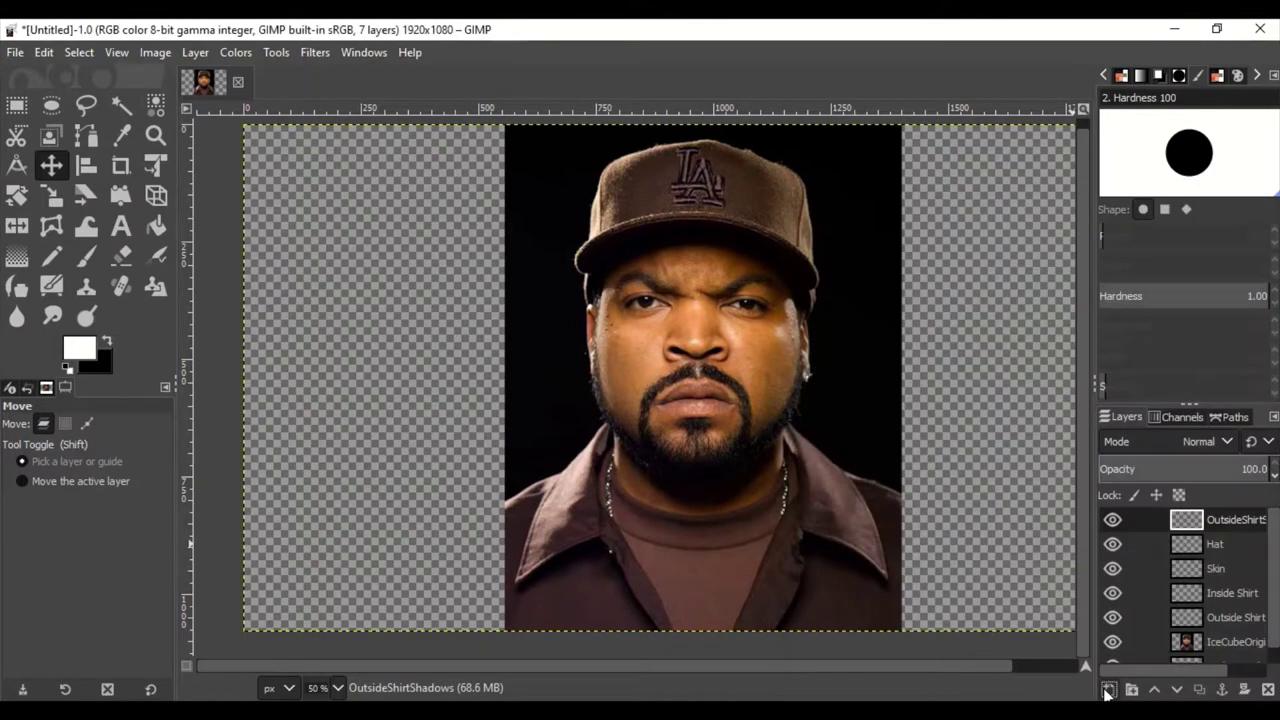
{"action": "left_click", "coordinate": [1108, 690]}
{"action": "type", "text": "Chain"}
{"action": "key", "text": "Return"}
Add transparent layers named NeckShadow, HatShadow and HatLogo
{"action": "left_click", "coordinate": [1108, 690]}
{"action": "type", "text": "Neck"}
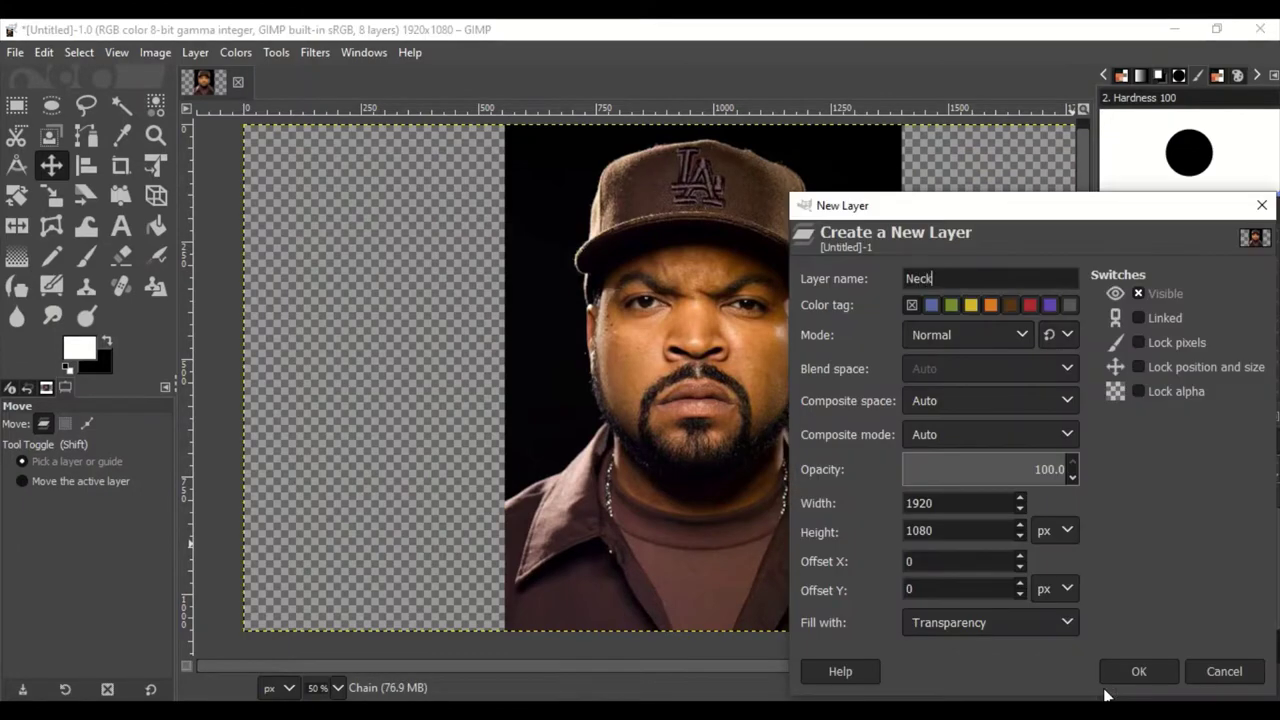
{"action": "type", "text": "Shadow"}
{"action": "key", "text": "Return"}
{"action": "left_click", "coordinate": [1108, 690]}
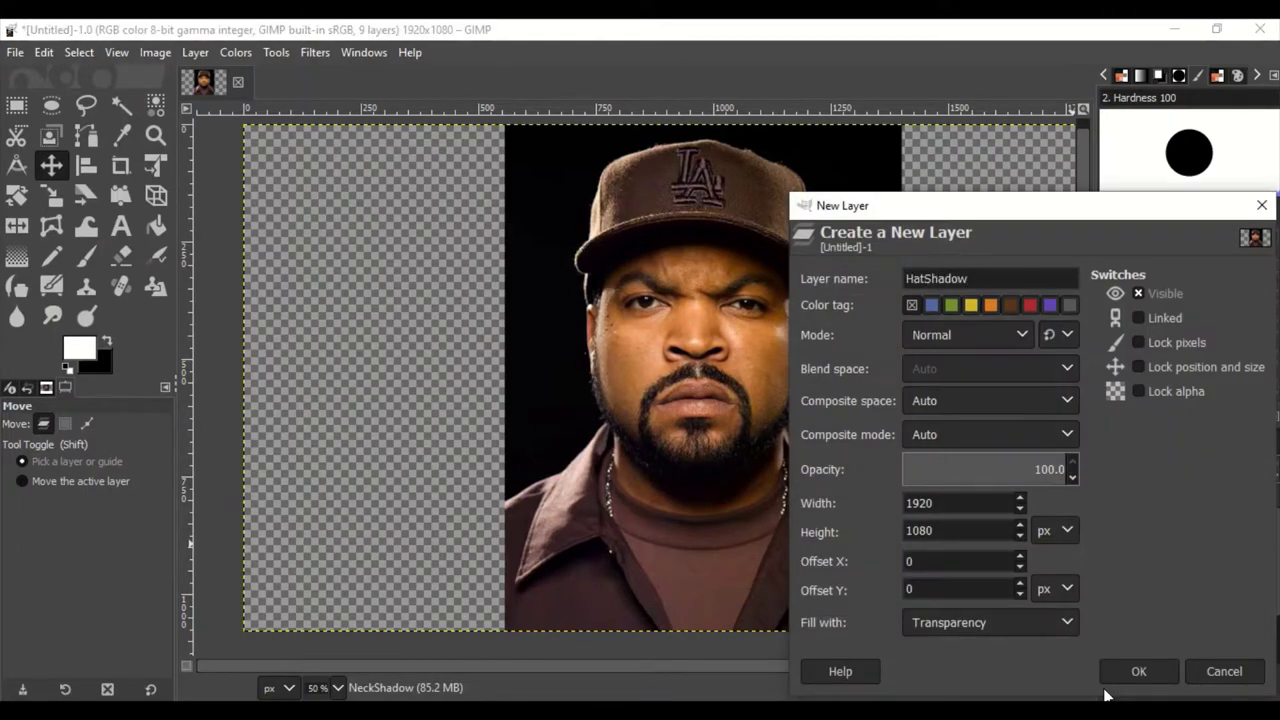
{"action": "key", "text": "Return"}
{"action": "left_click", "coordinate": [1108, 690]}
{"action": "type", "text": "HatLogo"}
{"action": "key", "text": "Return"}
Add transparent layers named Eyebrows, Beard and Lips
{"action": "left_click", "coordinate": [1108, 690]}
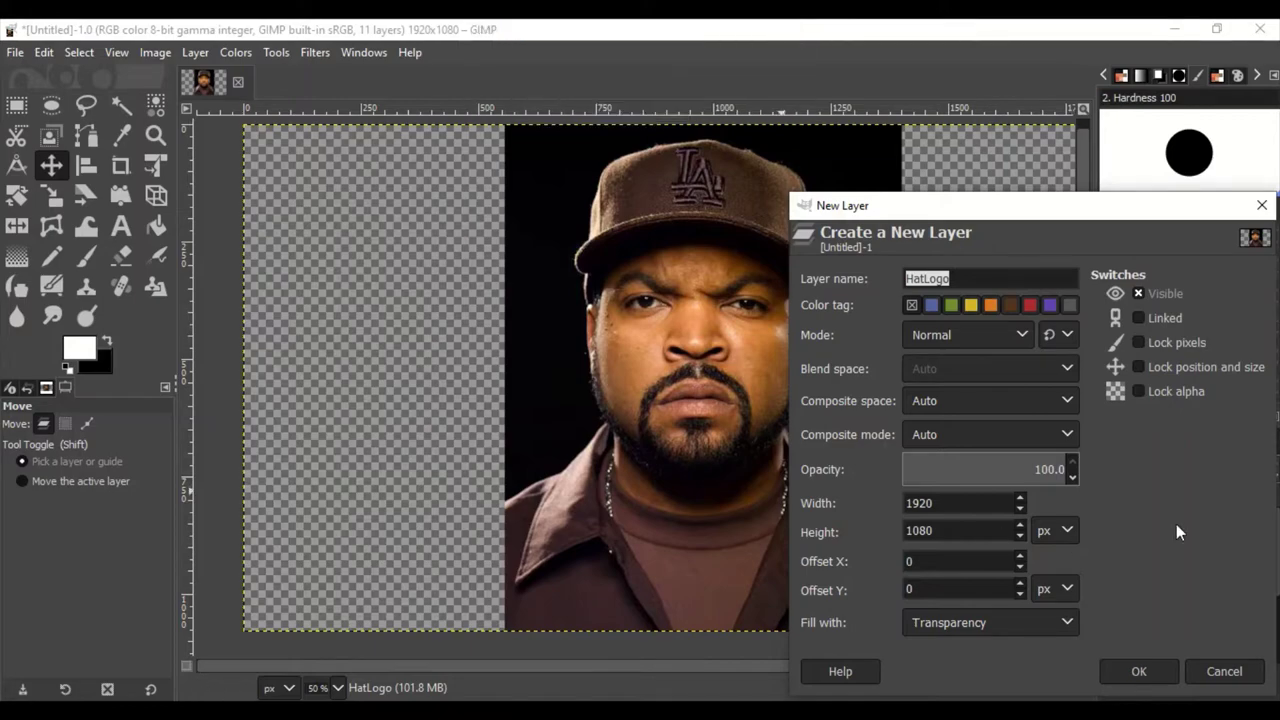
{"action": "key", "text": "Return"}
{"action": "left_click", "coordinate": [1108, 690]}
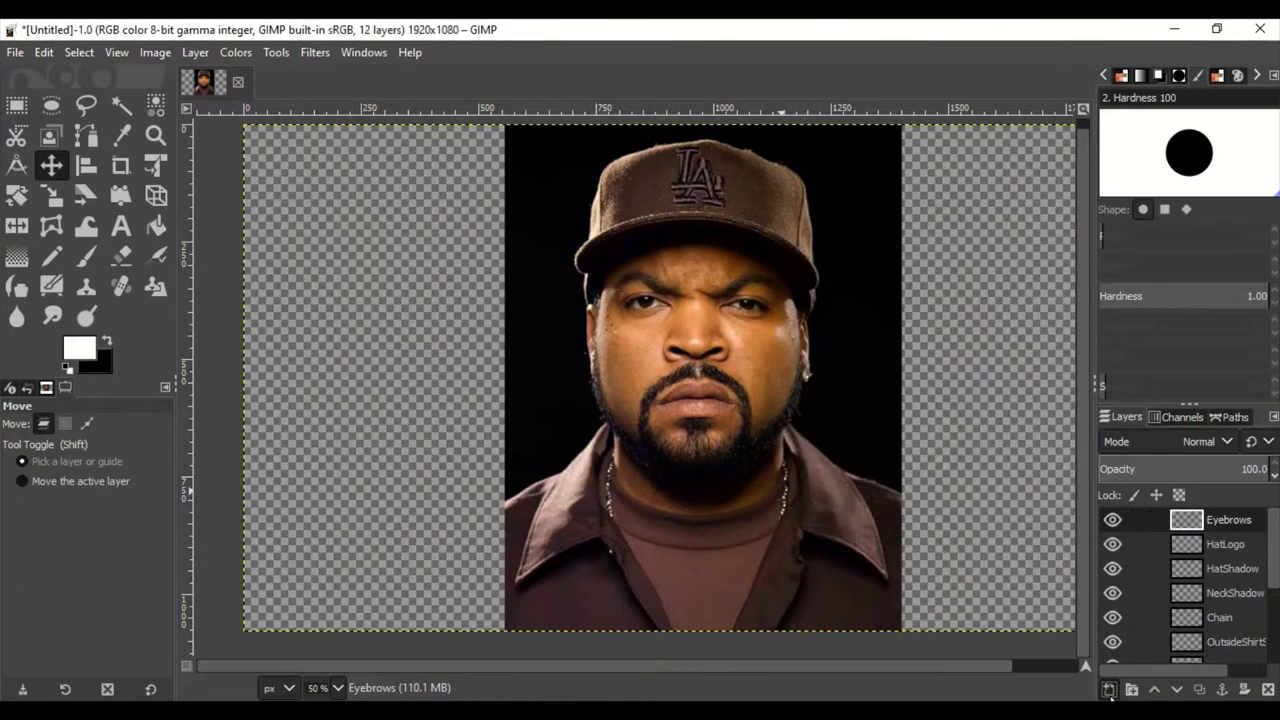
{"action": "type", "text": "Beard"}
{"action": "key", "text": "Return"}
{"action": "left_click", "coordinate": [1108, 690]}
{"action": "type", "text": "Lips"}
{"action": "key", "text": "Return"}
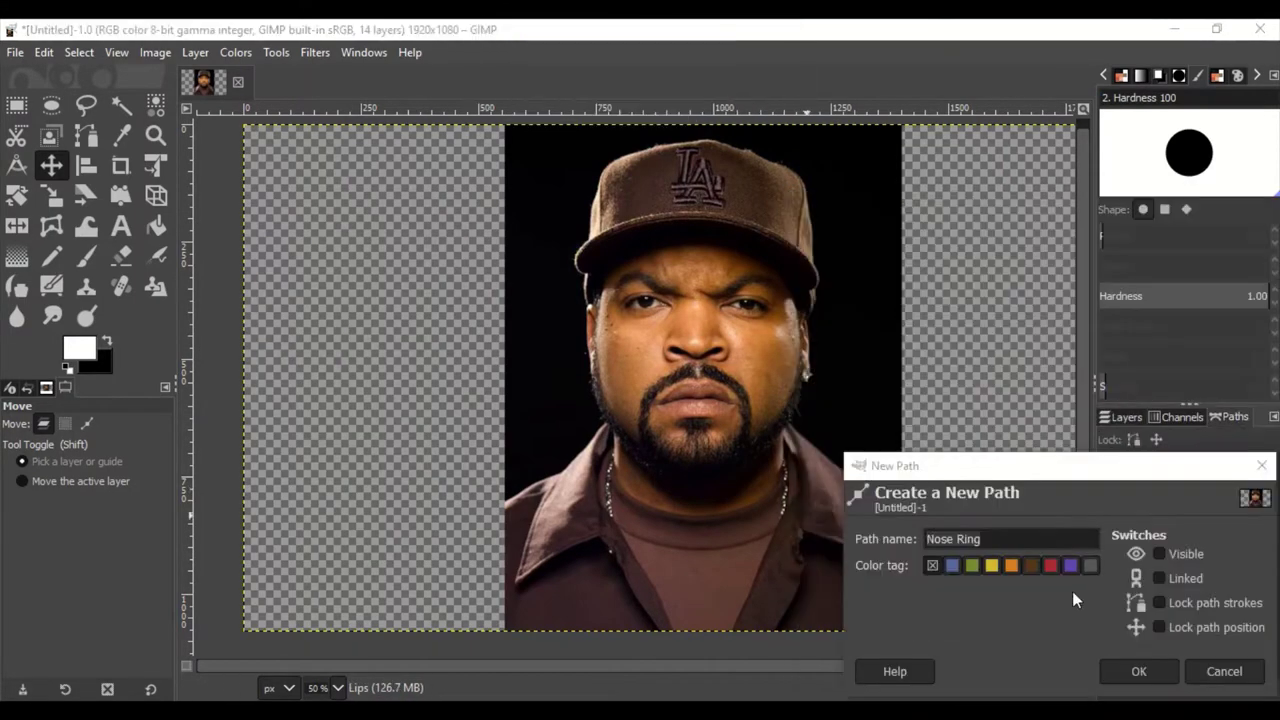
Create empty paths named Skin, OutsideShirtShadow, NeckShadow and Lips
{"action": "left_click", "coordinate": [1108, 690]}
{"action": "type", "text": "Skin"}
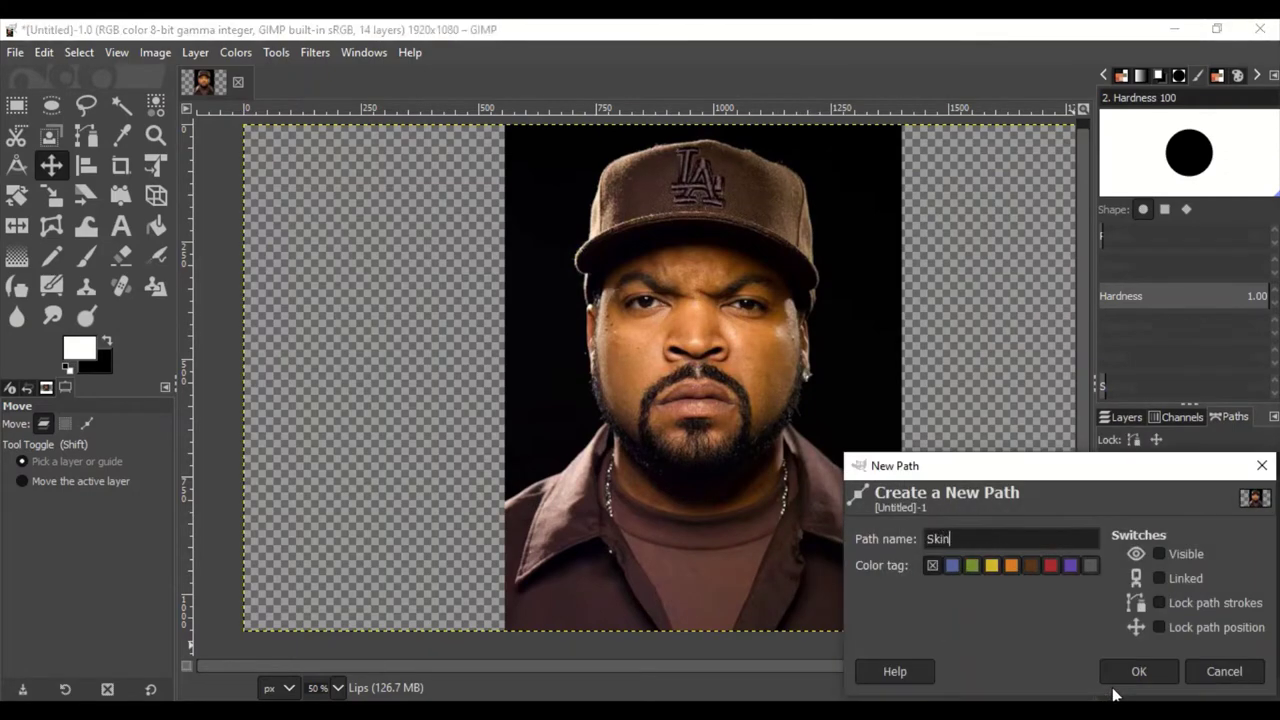
{"action": "type", "text": "utsideShirtShadow"}
{"action": "key", "text": "Return"}
{"action": "type", "text": "Chain"}
{"action": "key", "text": "Return"}
{"action": "type", "text": "NeckShadow"}
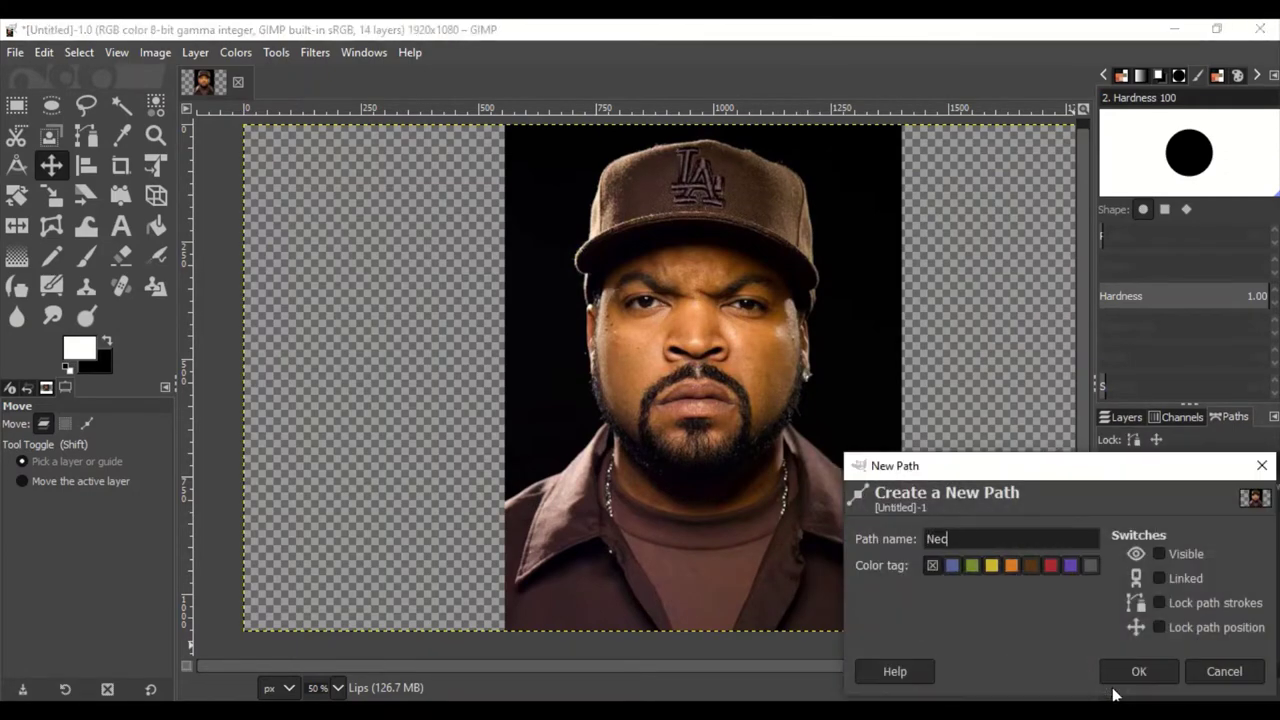
{"action": "key", "text": "Return"}
{"action": "left_click", "coordinate": [1109, 690]}
{"action": "type", "text": "Lips"}
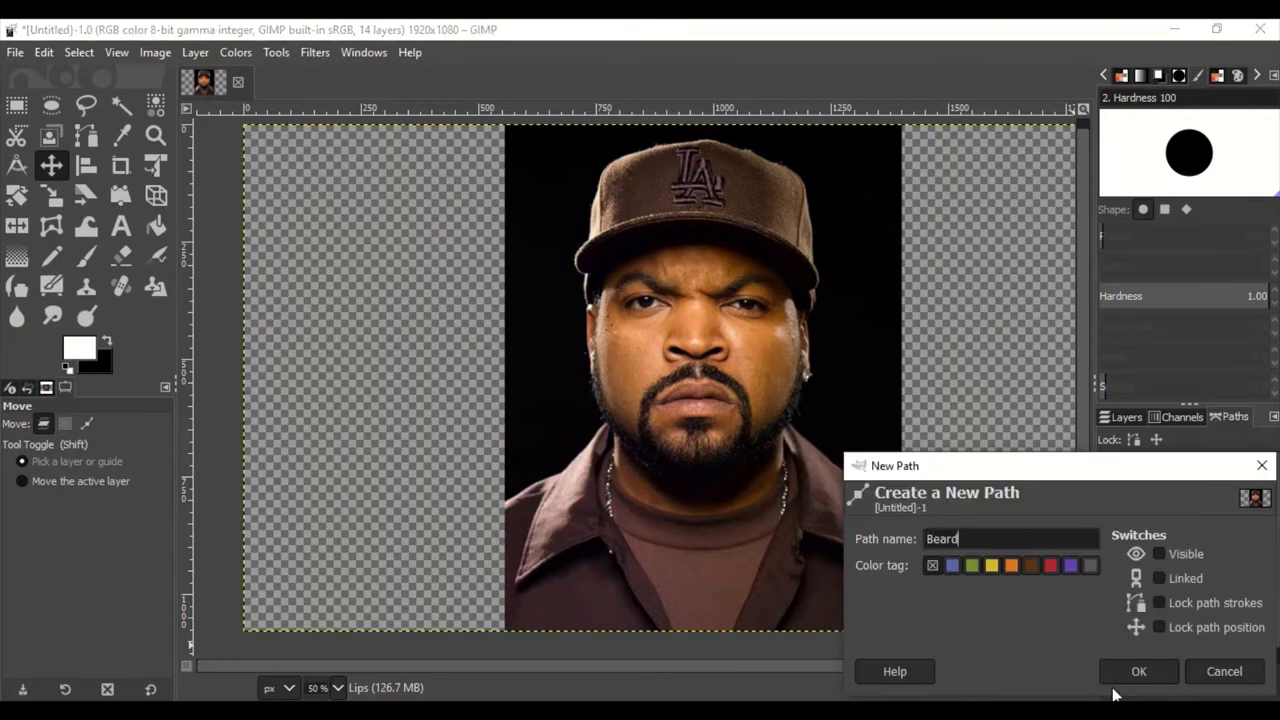
{"action": "key", "text": "Return"}
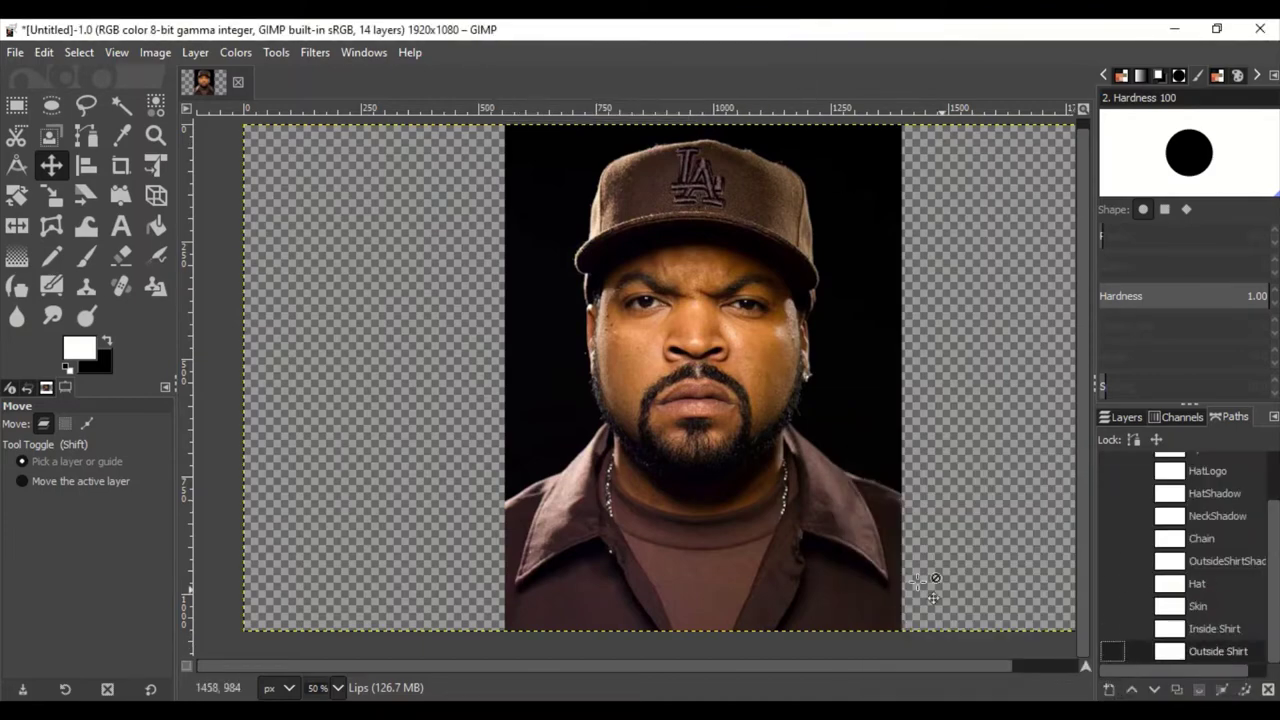
With the Paths tool, place anchors along the collar edges and a curved shirt-outline point
{"action": "key", "text": "b"}
{"action": "scroll", "coordinate": [483, 552], "scroll_direction": "up", "scroll_amount": 1}
{"action": "scroll", "coordinate": [483, 552], "scroll_direction": "up", "scroll_amount": 2}
{"action": "scroll", "coordinate": [668, 427], "scroll_direction": "up", "scroll_amount": 2}
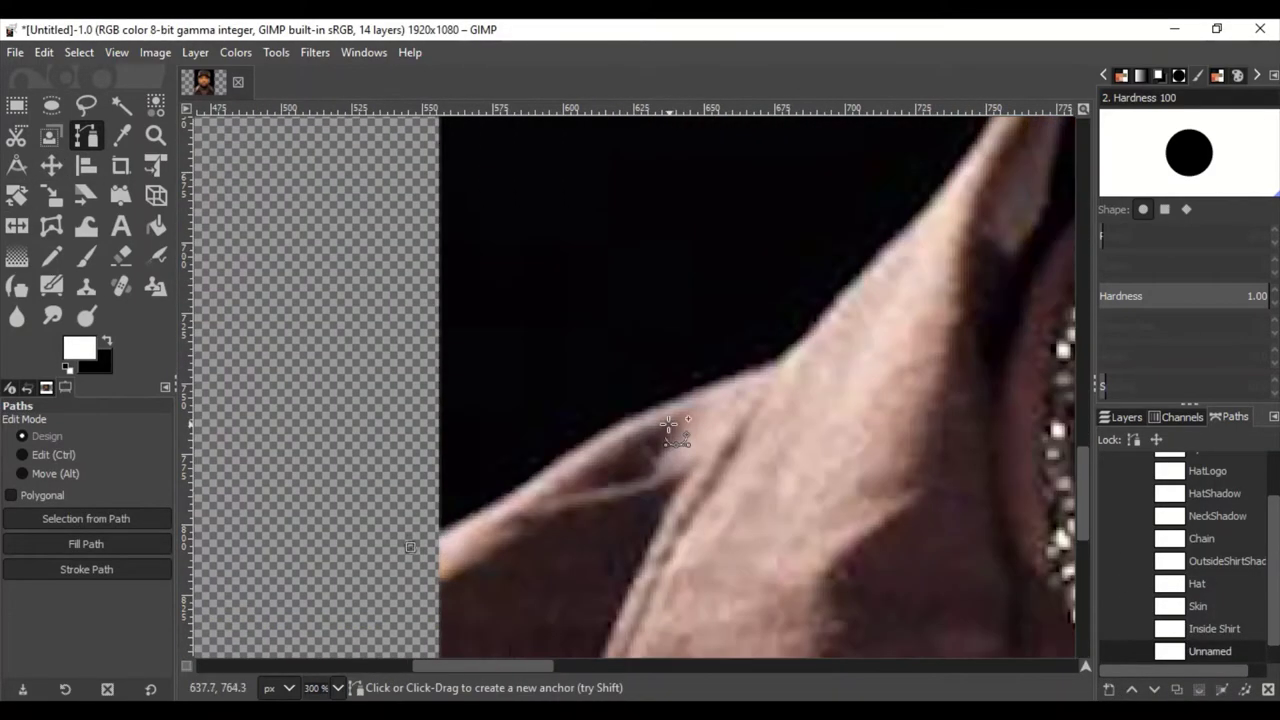
{"action": "scroll", "coordinate": [790, 352], "scroll_direction": "up", "scroll_amount": 3}
{"action": "scroll", "coordinate": [775, 366], "scroll_direction": "right", "scroll_amount": 3}
{"action": "left_click", "coordinate": [746, 385]}
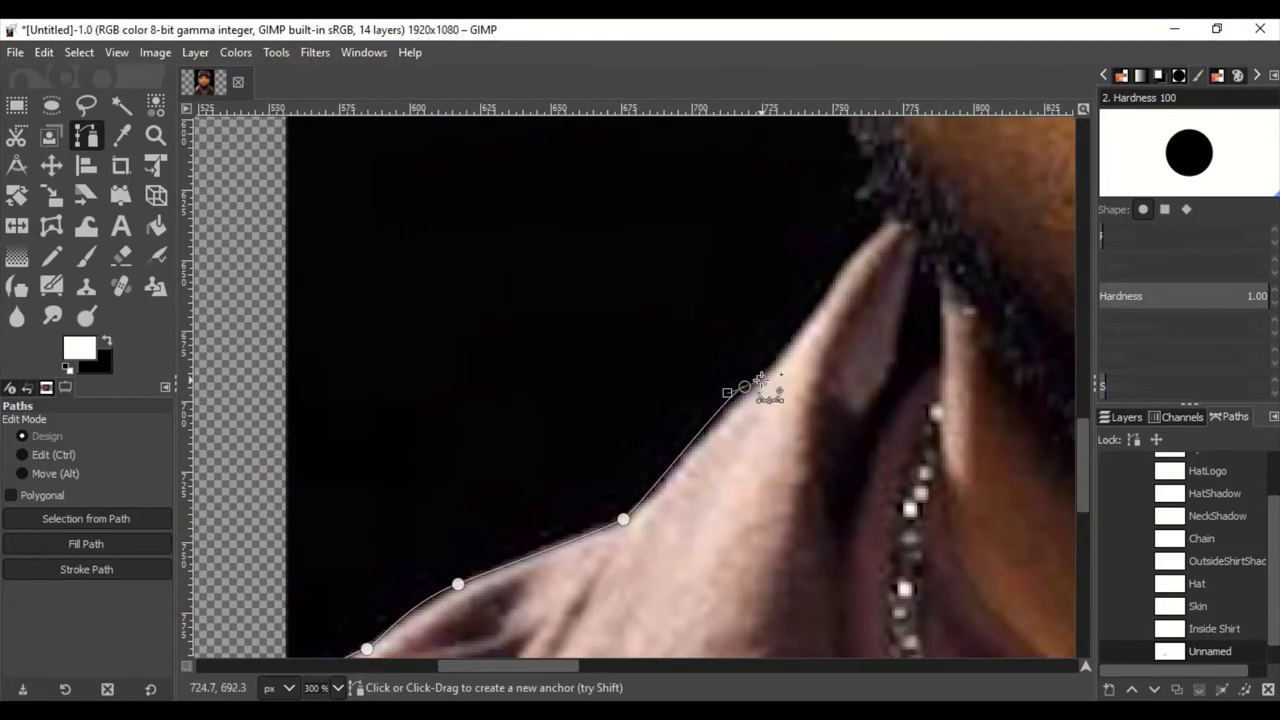
{"action": "scroll", "coordinate": [918, 207], "scroll_direction": "right", "scroll_amount": 5}
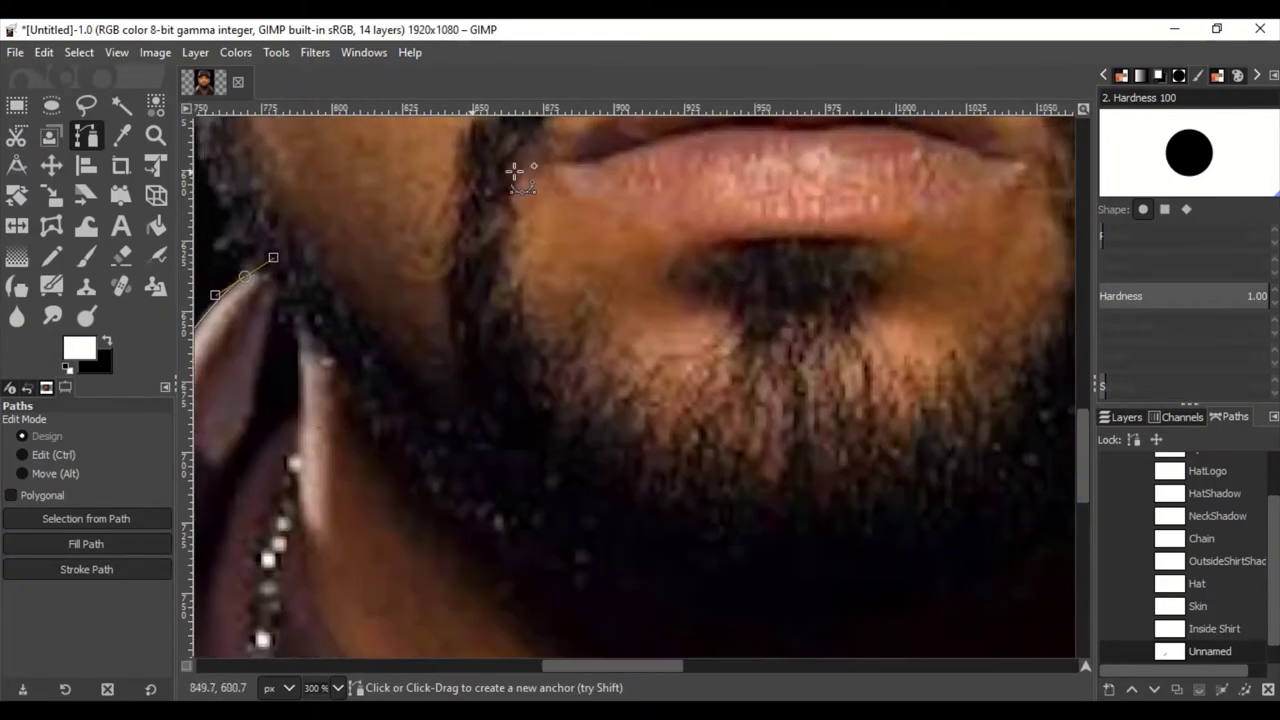
{"action": "scroll", "coordinate": [650, 243], "scroll_direction": "right", "scroll_amount": 5}
{"action": "scroll", "coordinate": [718, 620], "scroll_direction": "right", "scroll_amount": 5}
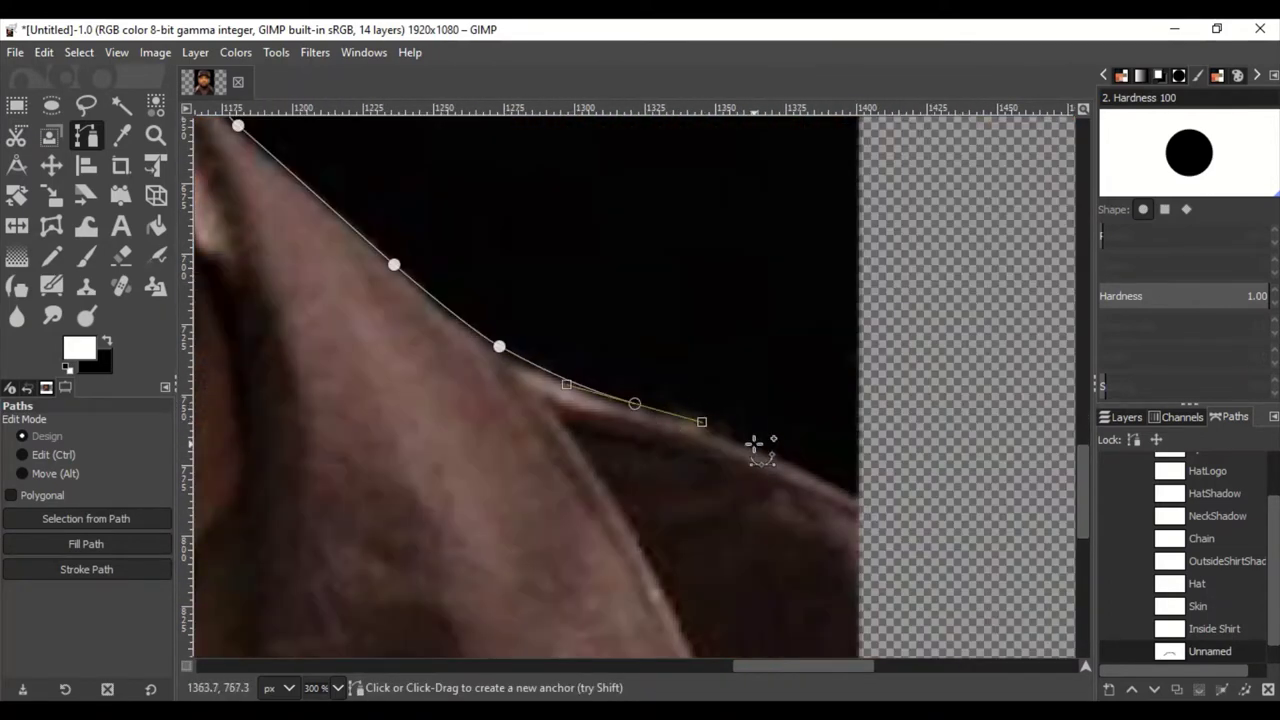
{"action": "left_click", "coordinate": [757, 446]}
{"action": "scroll", "coordinate": [908, 528], "scroll_direction": "down", "scroll_amount": 2}
{"action": "scroll", "coordinate": [313, 545], "scroll_direction": "down", "scroll_amount": 3}
{"action": "scroll", "coordinate": [434, 606], "scroll_direction": "down", "scroll_amount": 3}
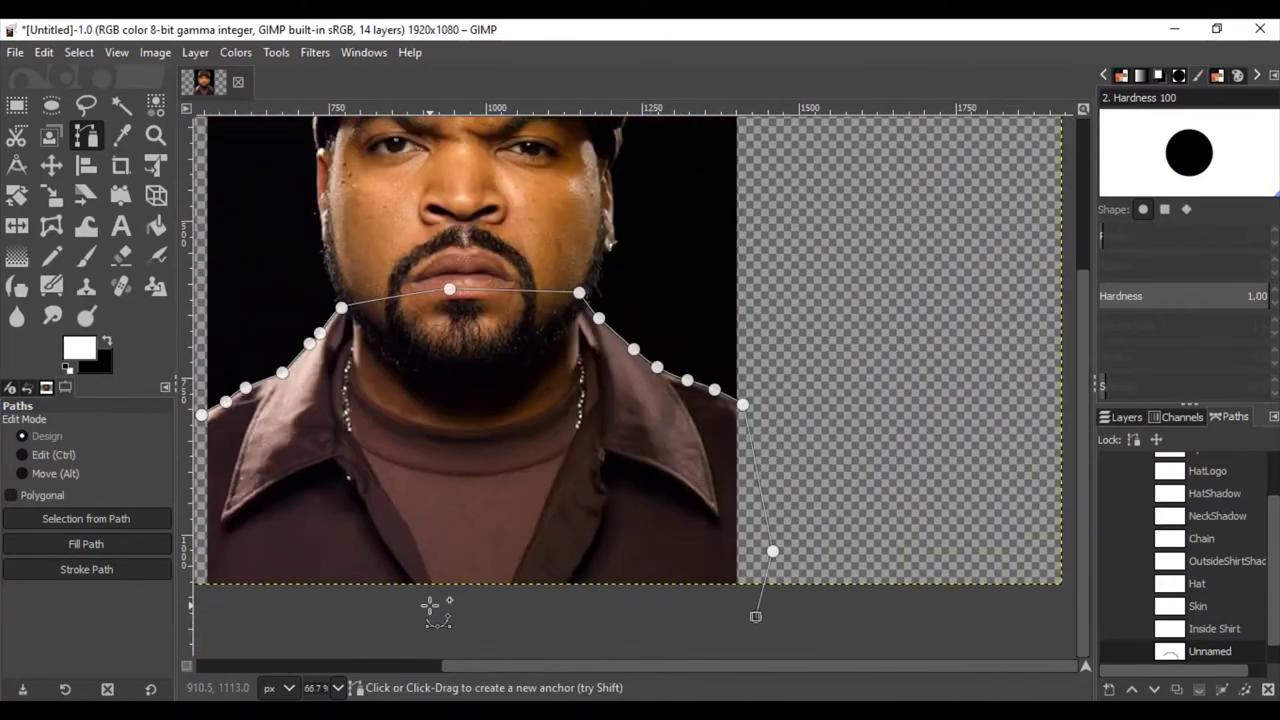
{"action": "scroll", "coordinate": [534, 494], "scroll_direction": "up", "scroll_amount": 3}
{"action": "left_click_drag", "start_coordinate": [462, 548], "coordinate": [472, 515]}
Continue the path with anchors along the chain and the neck's left side
{"action": "scroll", "coordinate": [530, 512], "scroll_direction": "up", "scroll_amount": 1}
{"action": "scroll", "coordinate": [590, 347], "scroll_direction": "up", "scroll_amount": 2}
{"action": "scroll", "coordinate": [590, 347], "scroll_direction": "right", "scroll_amount": 1}
{"action": "left_click", "coordinate": [539, 363]}
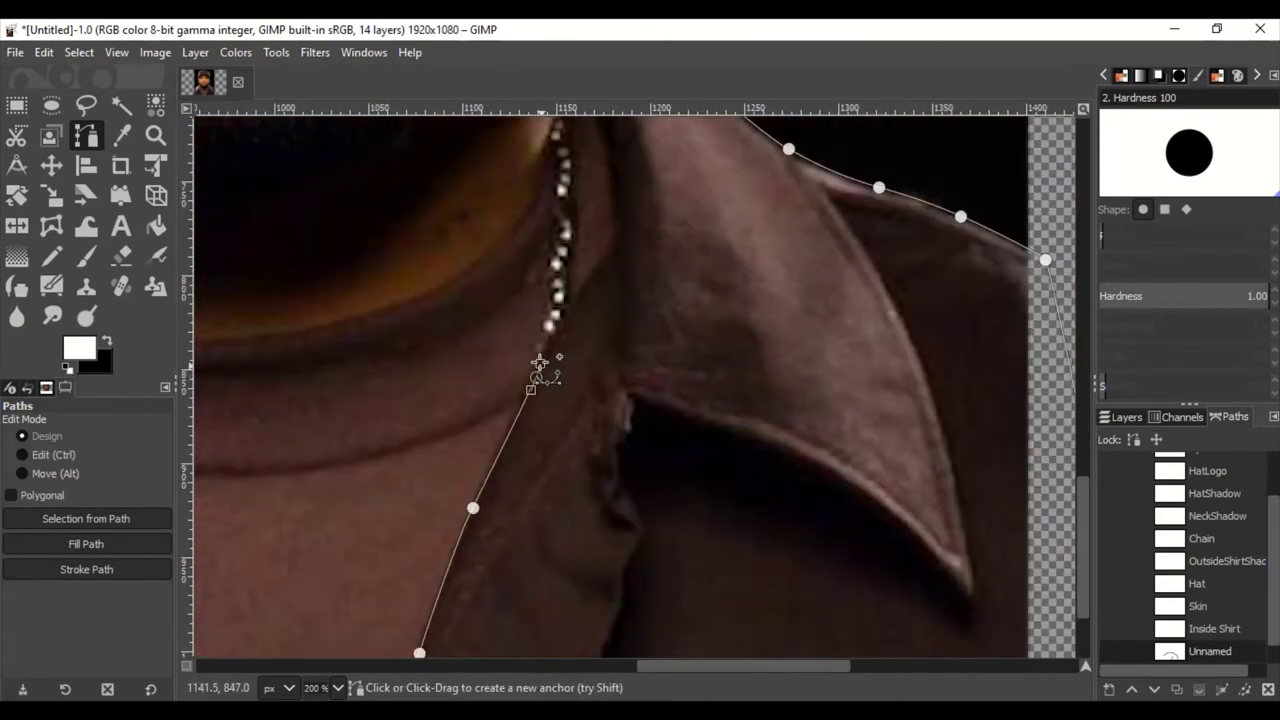
{"action": "scroll", "coordinate": [609, 252], "scroll_direction": "up", "scroll_amount": 3}
{"action": "scroll", "coordinate": [657, 417], "scroll_direction": "up", "scroll_amount": 3}
{"action": "left_click", "coordinate": [630, 283]}
{"action": "scroll", "coordinate": [565, 505], "scroll_direction": "down", "scroll_amount": 2}
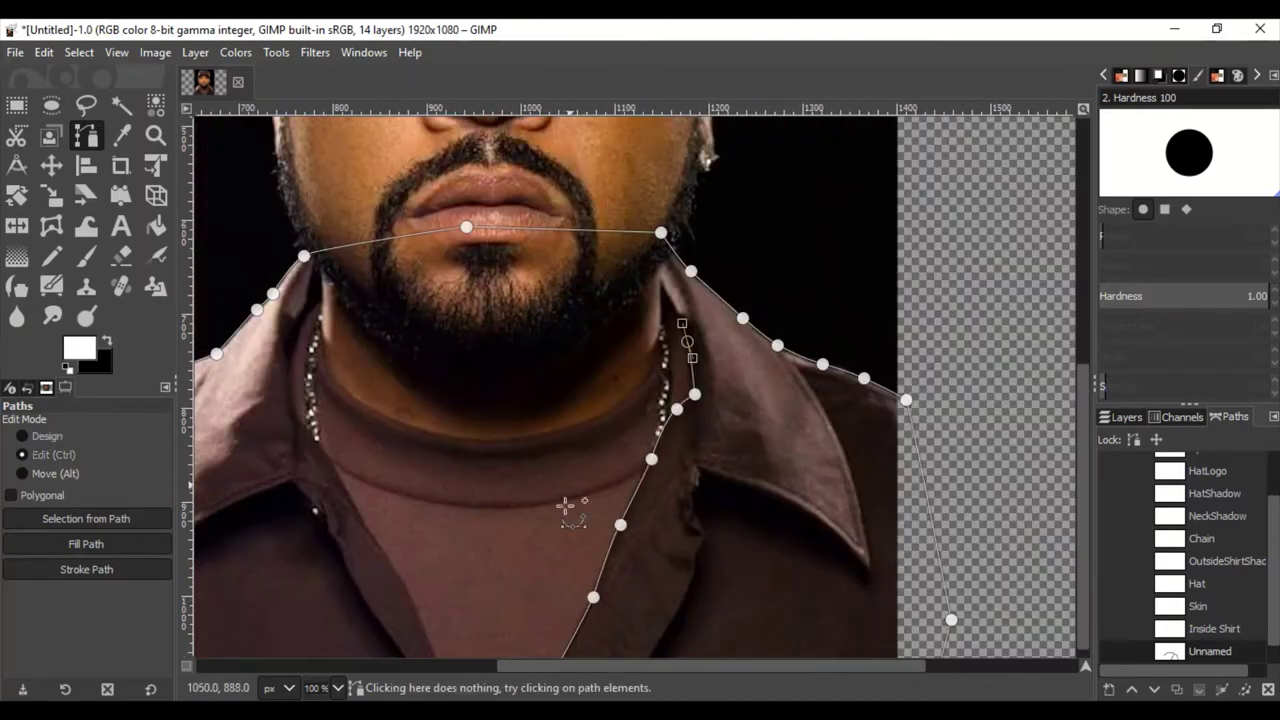
{"action": "scroll", "coordinate": [684, 452], "scroll_direction": "up", "scroll_amount": 4}
{"action": "left_click", "coordinate": [620, 289]}
{"action": "scroll", "coordinate": [622, 462], "scroll_direction": "up", "scroll_amount": 5}
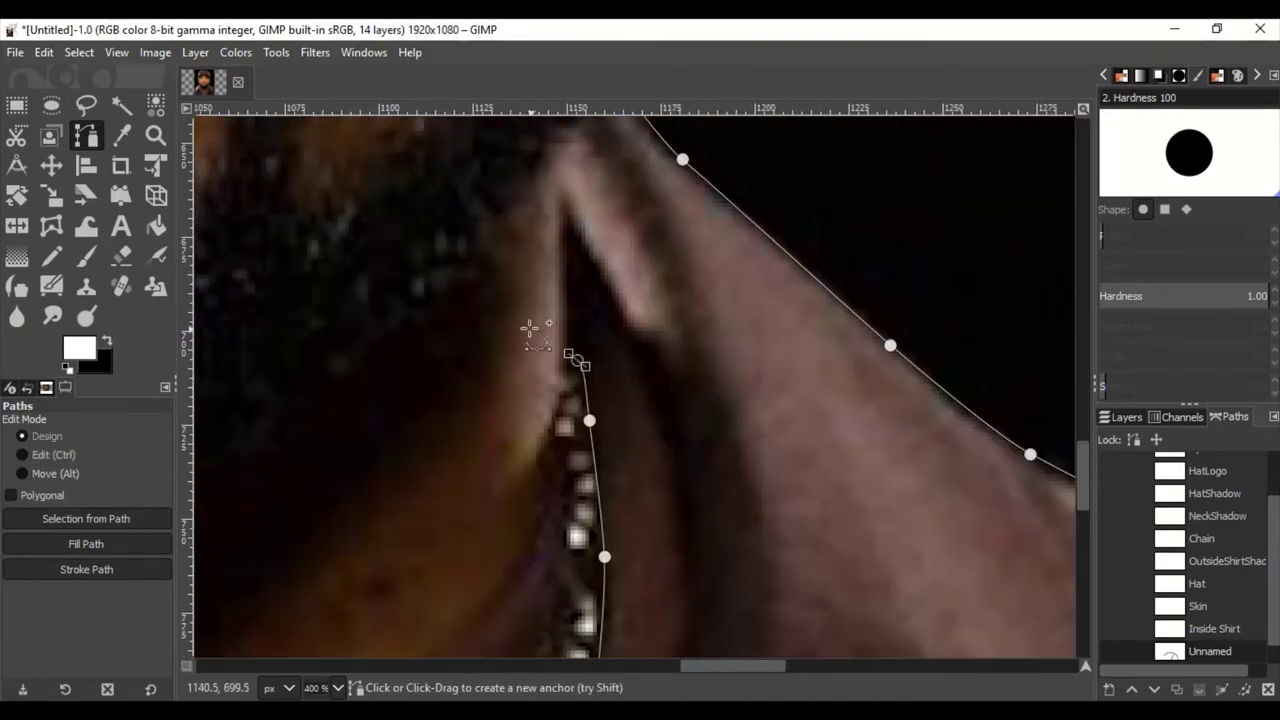
{"action": "scroll", "coordinate": [530, 328], "scroll_direction": "down", "scroll_amount": 4}
{"action": "scroll", "coordinate": [560, 330], "scroll_direction": "left", "scroll_amount": 5}
{"action": "left_click", "coordinate": [586, 306]}
{"action": "scroll", "coordinate": [538, 335], "scroll_direction": "up", "scroll_amount": 3}
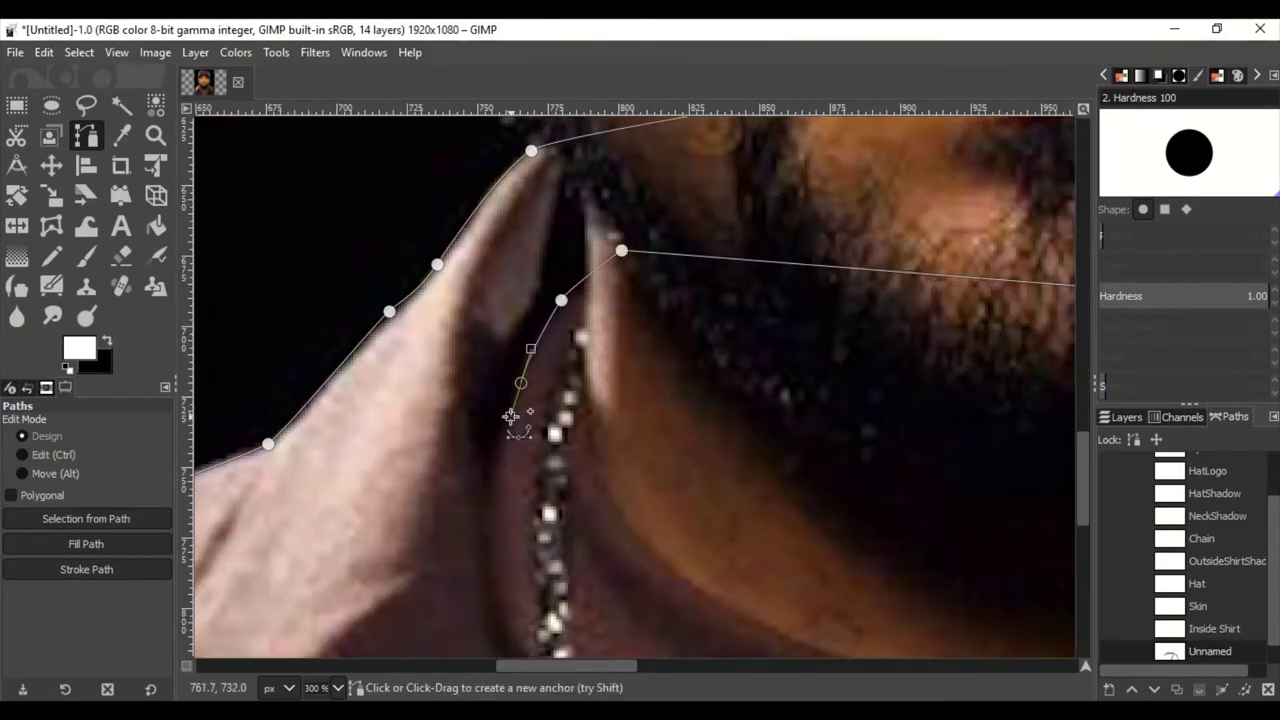
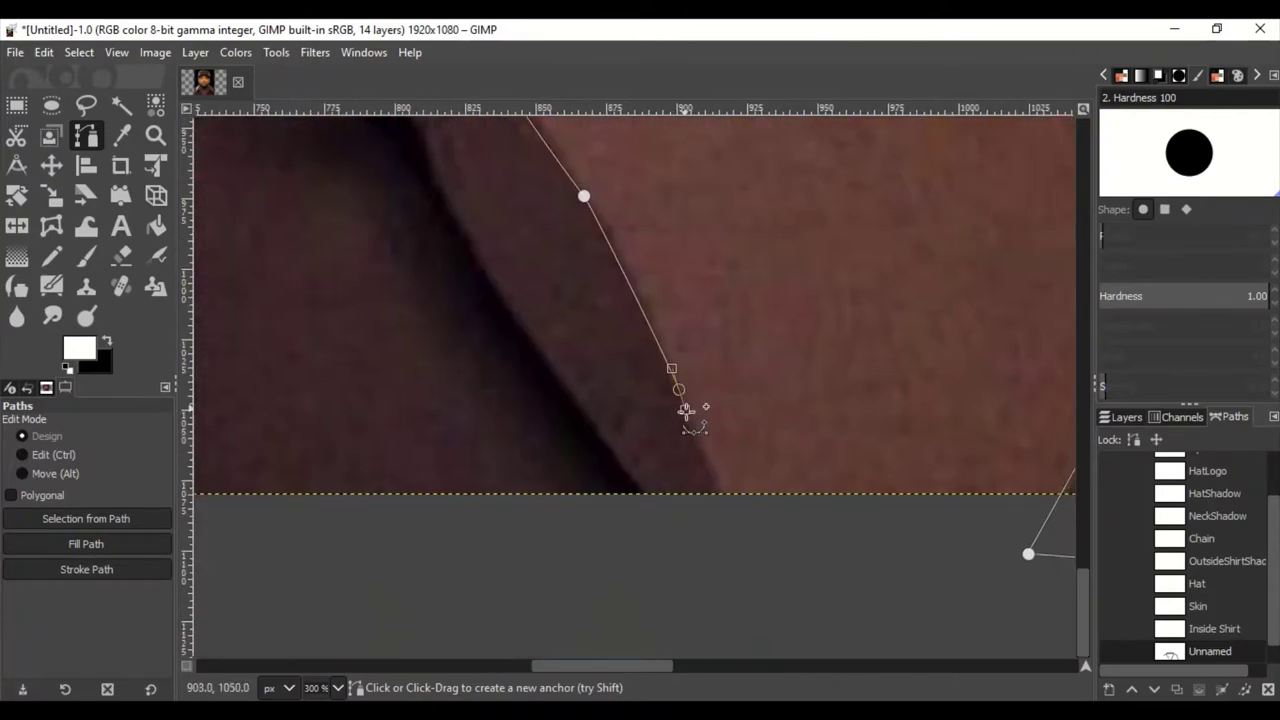
Make Inside Shirt the active path and close a five-anchor outline around the inner shirt's neckline
{"action": "scroll", "coordinate": [686, 410], "scroll_direction": "down", "scroll_amount": 3}
{"action": "scroll", "coordinate": [300, 549], "scroll_direction": "left", "scroll_amount": 3}
{"action": "left_click", "coordinate": [1232, 632]}
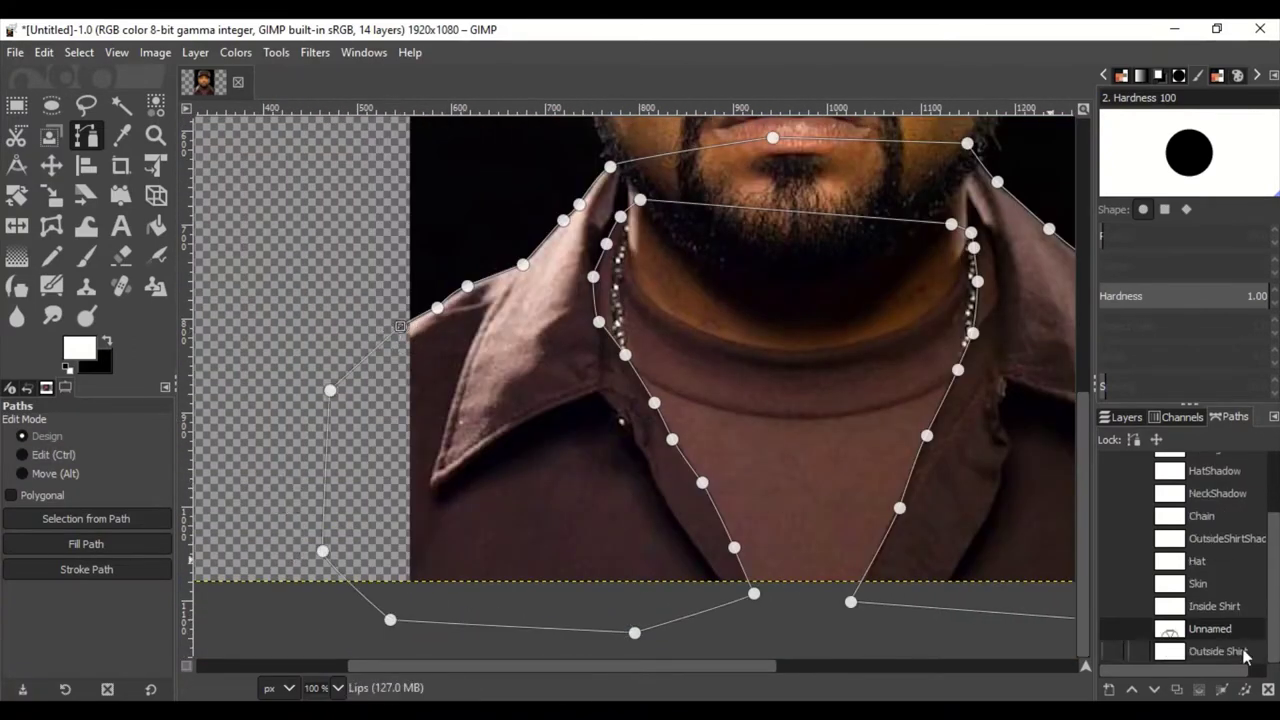
{"action": "scroll", "coordinate": [757, 417], "scroll_direction": "up", "scroll_amount": 3}
{"action": "scroll", "coordinate": [990, 345], "scroll_direction": "down", "scroll_amount": 3}
{"action": "left_click", "coordinate": [876, 220]}
{"action": "left_click", "coordinate": [925, 340]}
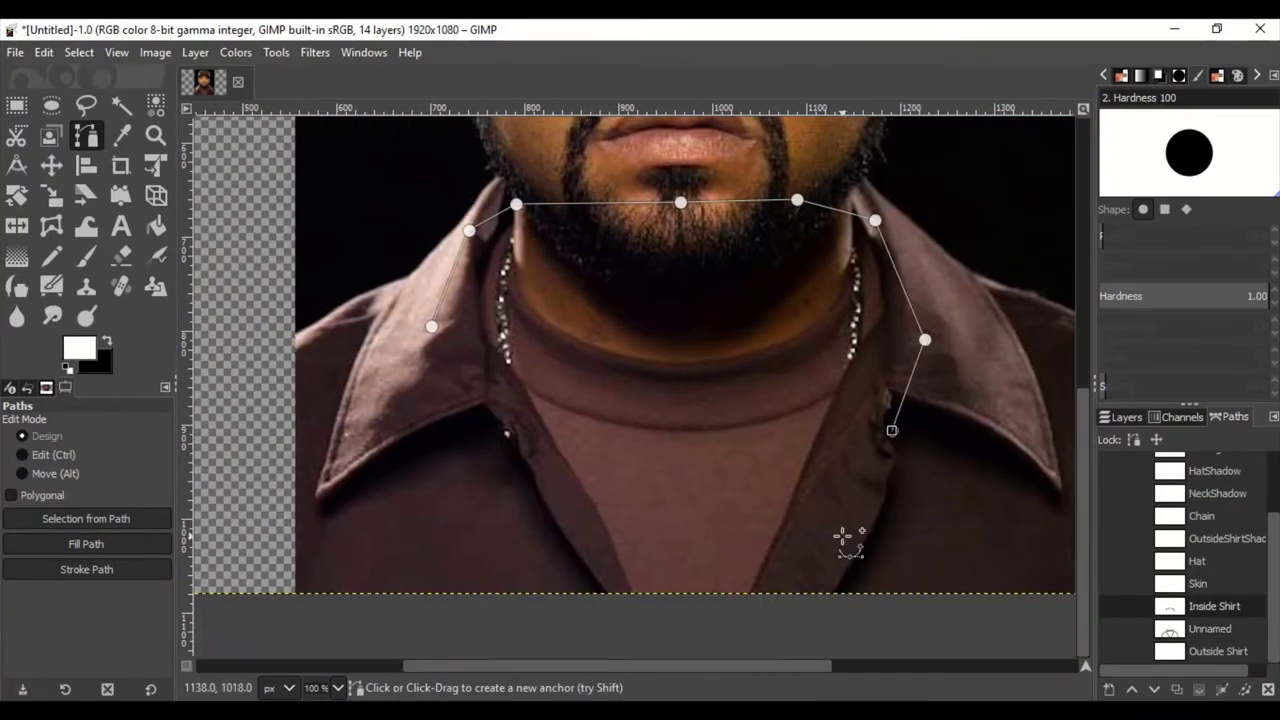
{"action": "left_click", "coordinate": [843, 537]}
{"action": "left_click", "coordinate": [508, 529]}
{"action": "left_click", "coordinate": [429, 370]}
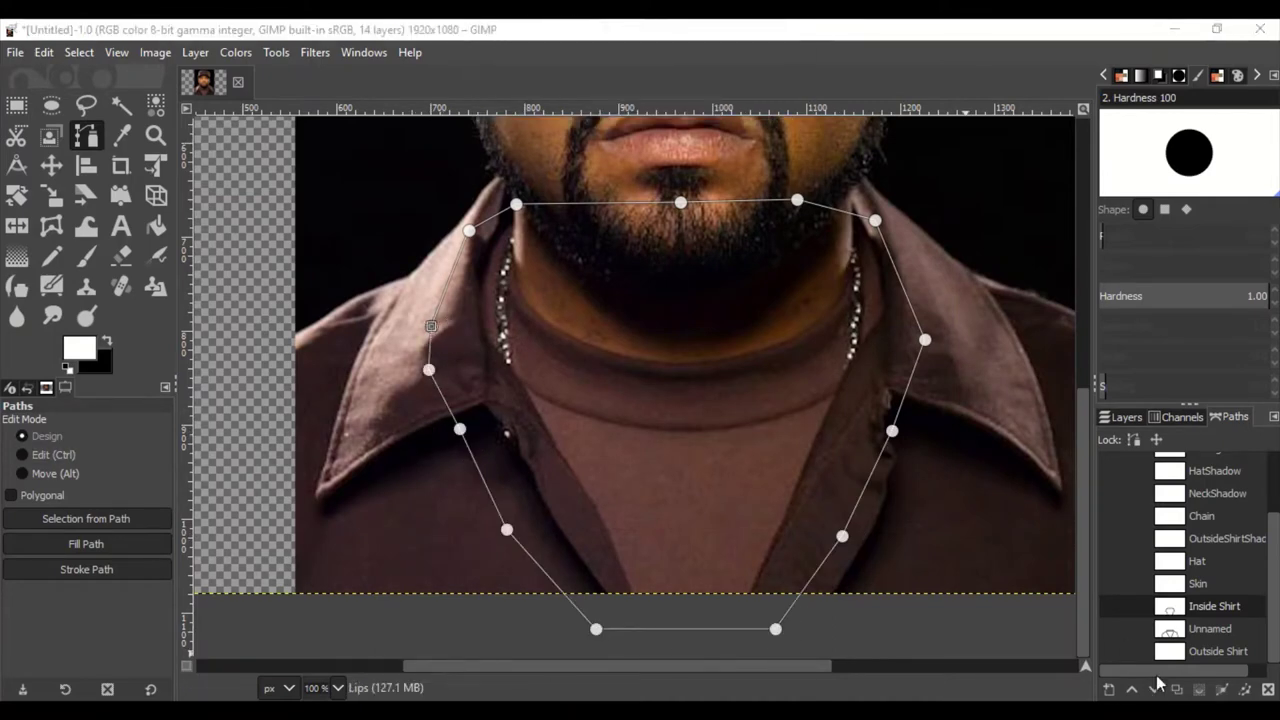
{"action": "left_click", "coordinate": [1210, 583]}
Zoom in and start the Skin outline with a curve at the temple, continuing down the cheek
{"action": "scroll", "coordinate": [700, 400], "scroll_direction": "up", "scroll_amount": 5}
{"action": "key", "text": "2"}
{"action": "left_click_drag", "start_coordinate": [459, 262], "coordinate": [447, 380]}
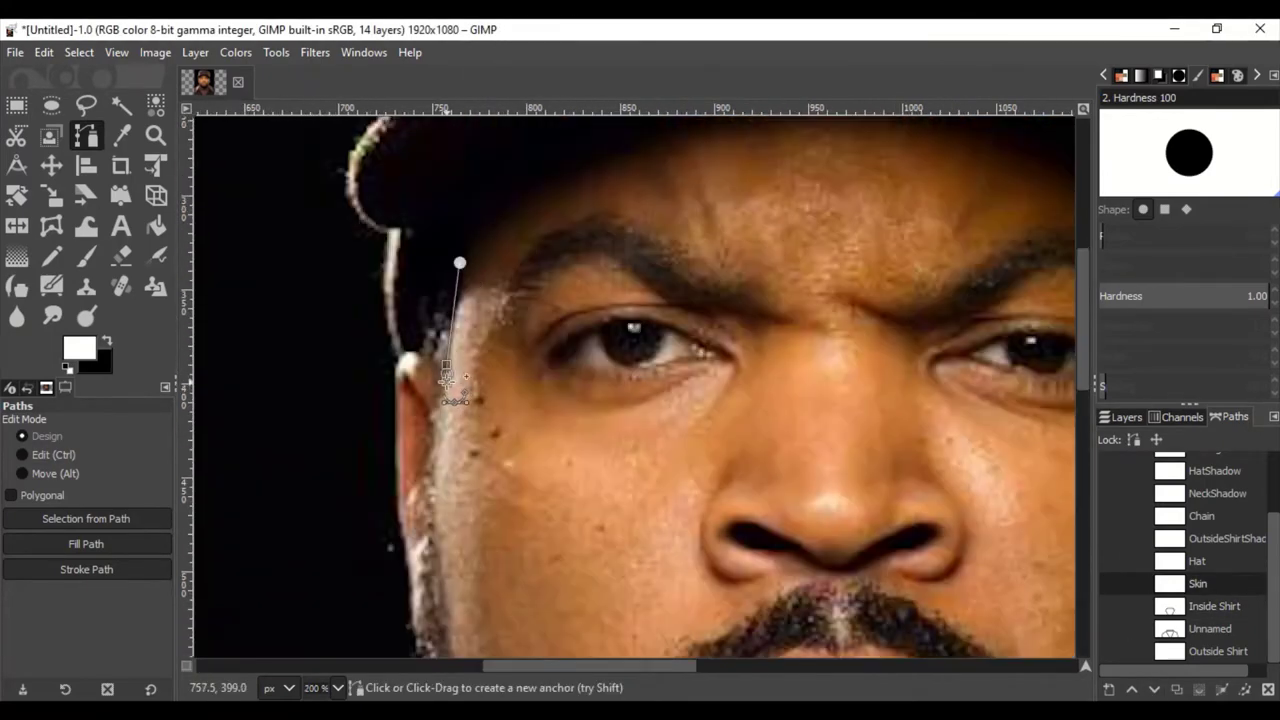
{"action": "scroll", "coordinate": [438, 405], "scroll_direction": "up", "scroll_amount": 3}
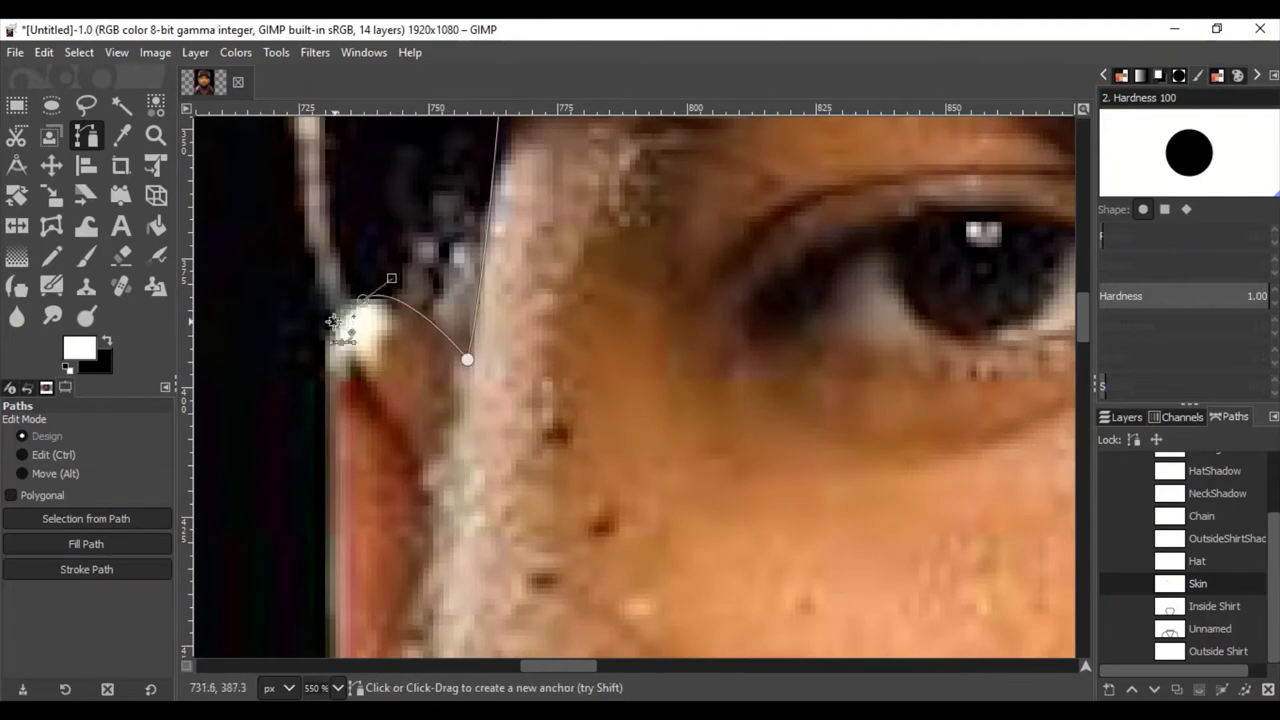
{"action": "scroll", "coordinate": [325, 440], "scroll_direction": "down", "scroll_amount": 2}
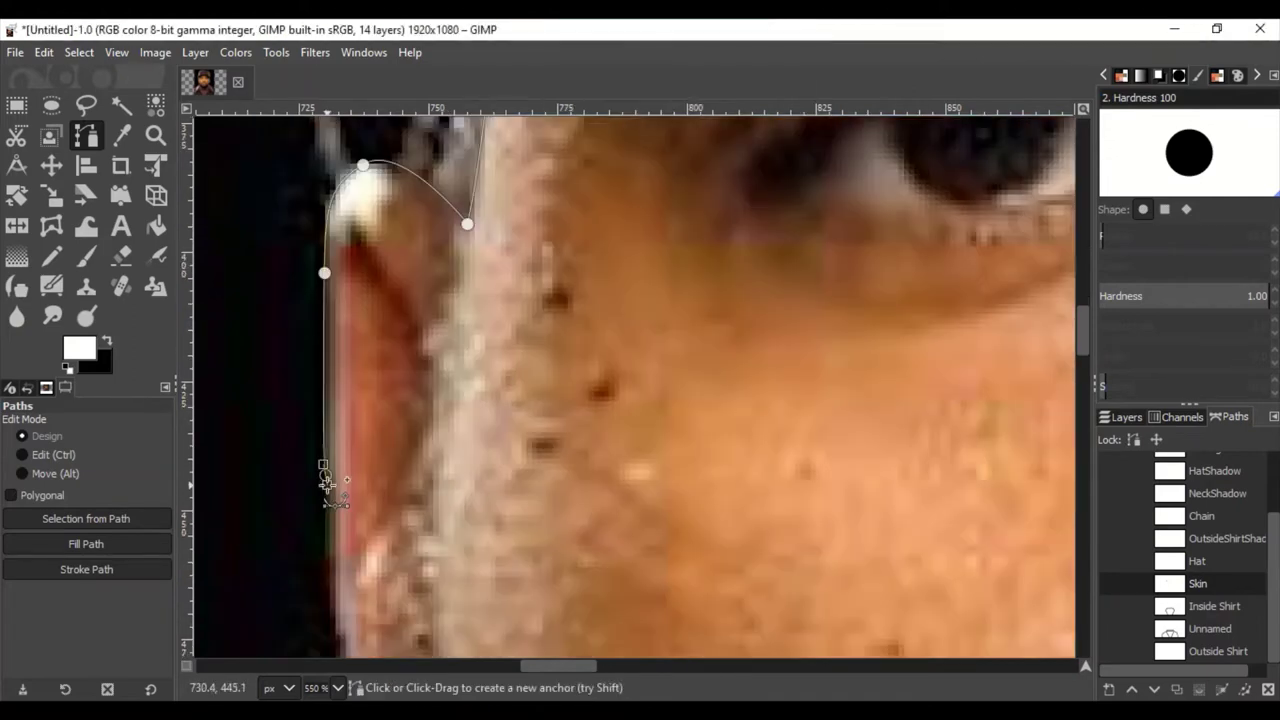
{"action": "scroll", "coordinate": [333, 495], "scroll_direction": "down", "scroll_amount": 2}
{"action": "scroll", "coordinate": [337, 508], "scroll_direction": "down", "scroll_amount": 2}
{"action": "left_click", "coordinate": [352, 340]}
{"action": "scroll", "coordinate": [365, 365], "scroll_direction": "down", "scroll_amount": 3}
{"action": "scroll", "coordinate": [430, 390], "scroll_direction": "down", "scroll_amount": 4}
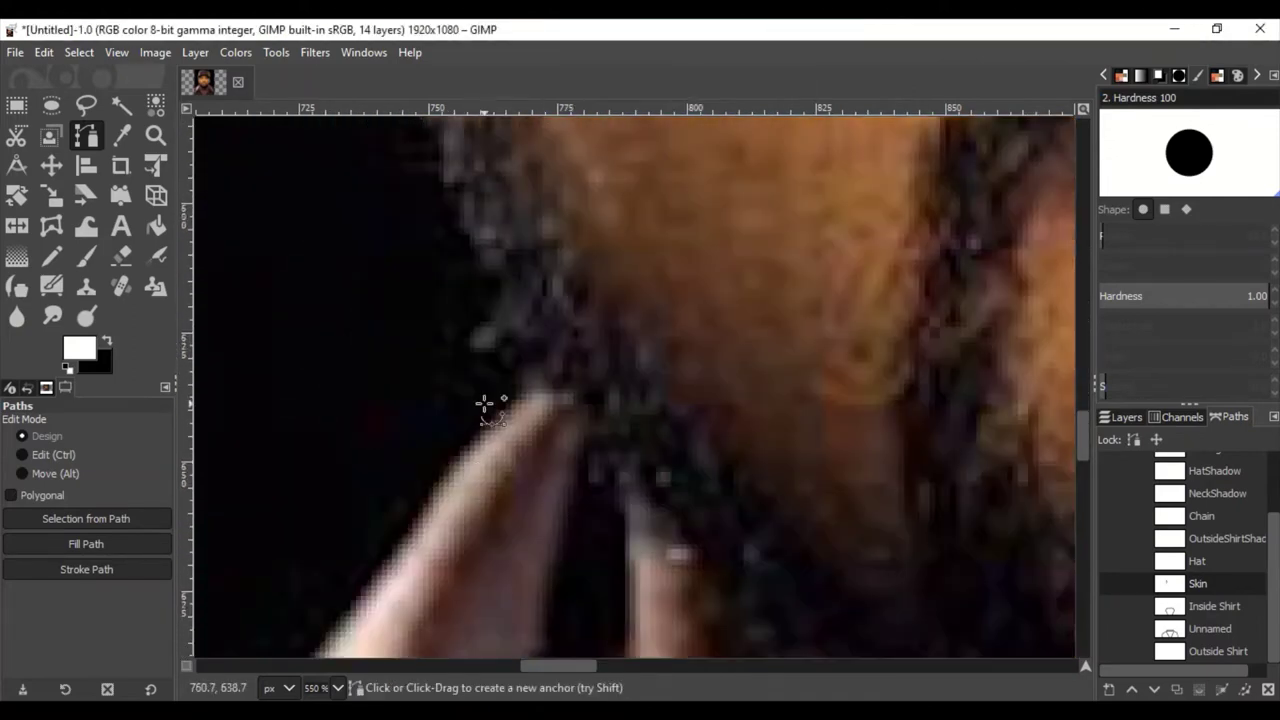
{"action": "left_click", "coordinate": [540, 325]}
Extend the Skin outline along the jawline and up around the right ear
{"action": "scroll", "coordinate": [705, 470], "scroll_direction": "right", "scroll_amount": 2}
{"action": "scroll", "coordinate": [705, 468], "scroll_direction": "down", "scroll_amount": 5}
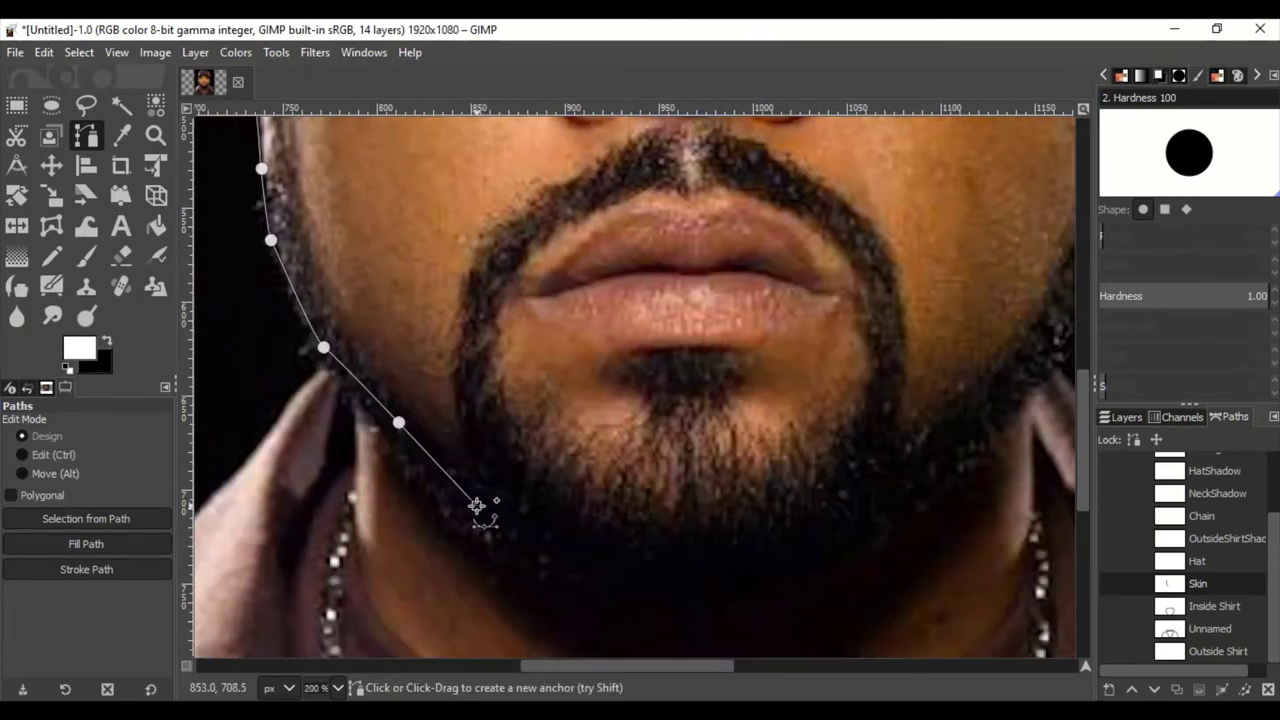
{"action": "left_click", "coordinate": [738, 564]}
{"action": "left_click", "coordinate": [846, 315]}
{"action": "scroll", "coordinate": [846, 315], "scroll_direction": "up", "scroll_amount": 5}
{"action": "left_click", "coordinate": [648, 353]}
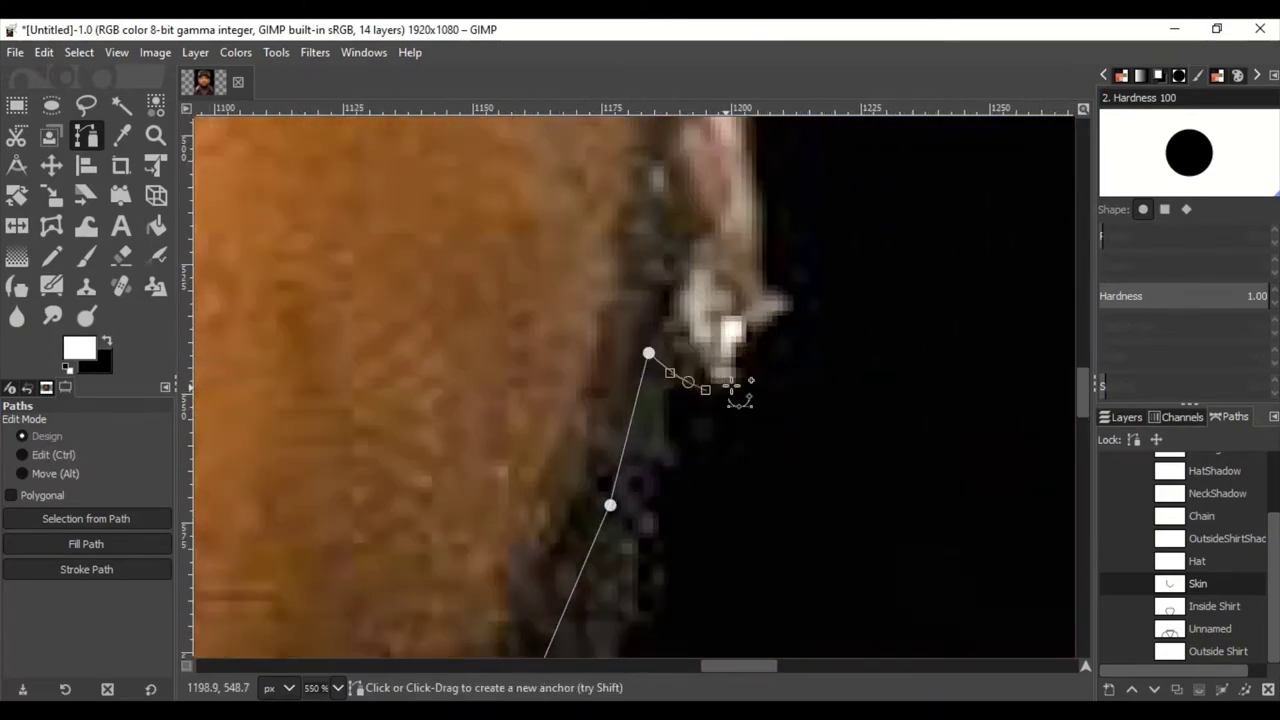
{"action": "scroll", "coordinate": [760, 260], "scroll_direction": "up", "scroll_amount": 3}
{"action": "scroll", "coordinate": [757, 420], "scroll_direction": "up", "scroll_amount": 2}
{"action": "left_click", "coordinate": [750, 372]}
{"action": "scroll", "coordinate": [760, 380], "scroll_direction": "up", "scroll_amount": 2}
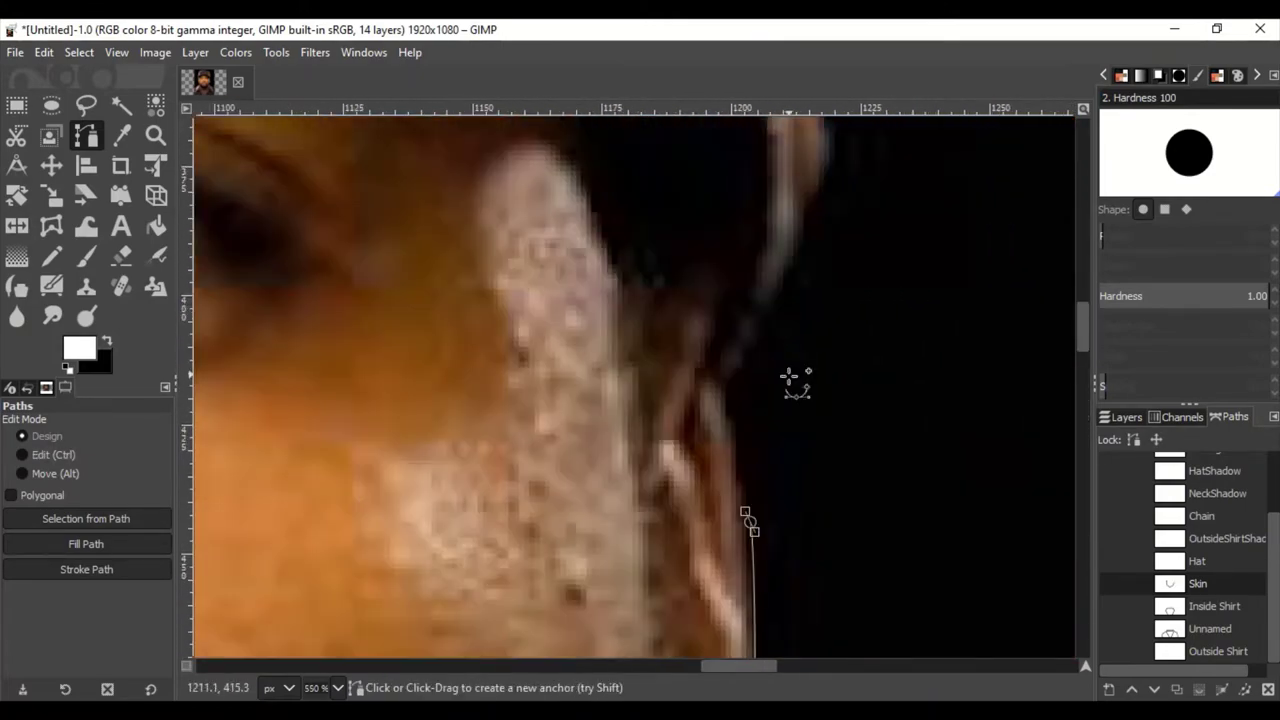
{"action": "left_click", "coordinate": [727, 403]}
{"action": "left_click_drag", "start_coordinate": [727, 403], "coordinate": [710, 350]}
Finish the Skin outline along the underside of the cap brim
{"action": "scroll", "coordinate": [794, 457], "scroll_direction": "down", "scroll_amount": 5}
{"action": "scroll", "coordinate": [694, 337], "scroll_direction": "up", "scroll_amount": 3}
{"action": "left_click", "coordinate": [471, 177]}
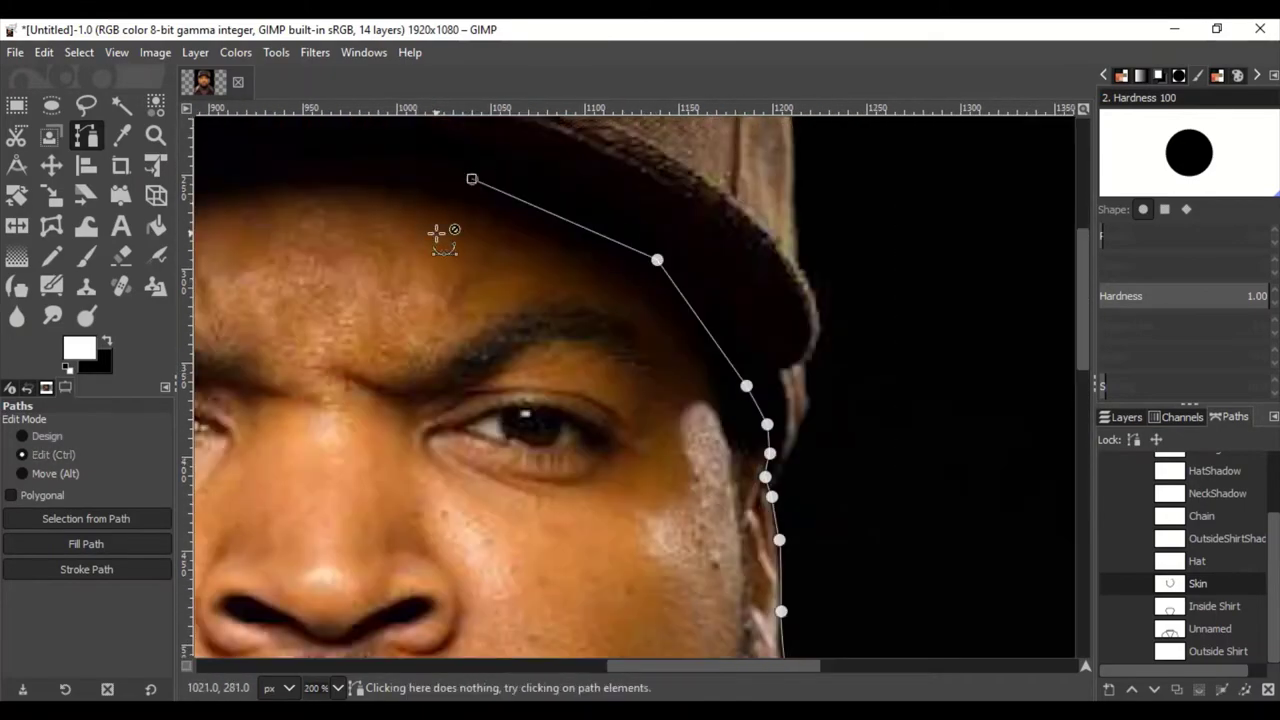
{"action": "scroll", "coordinate": [443, 229], "scroll_direction": "up", "scroll_amount": 3}
{"action": "left_click", "coordinate": [380, 427]}
{"action": "scroll", "coordinate": [380, 427], "scroll_direction": "down", "scroll_amount": 3}
{"action": "scroll", "coordinate": [380, 427], "scroll_direction": "down", "scroll_amount": 2}
Select the Hat path and begin the cap outline at the temple, curving up its side
{"action": "scroll", "coordinate": [630, 390], "scroll_direction": "right", "scroll_amount": 2}
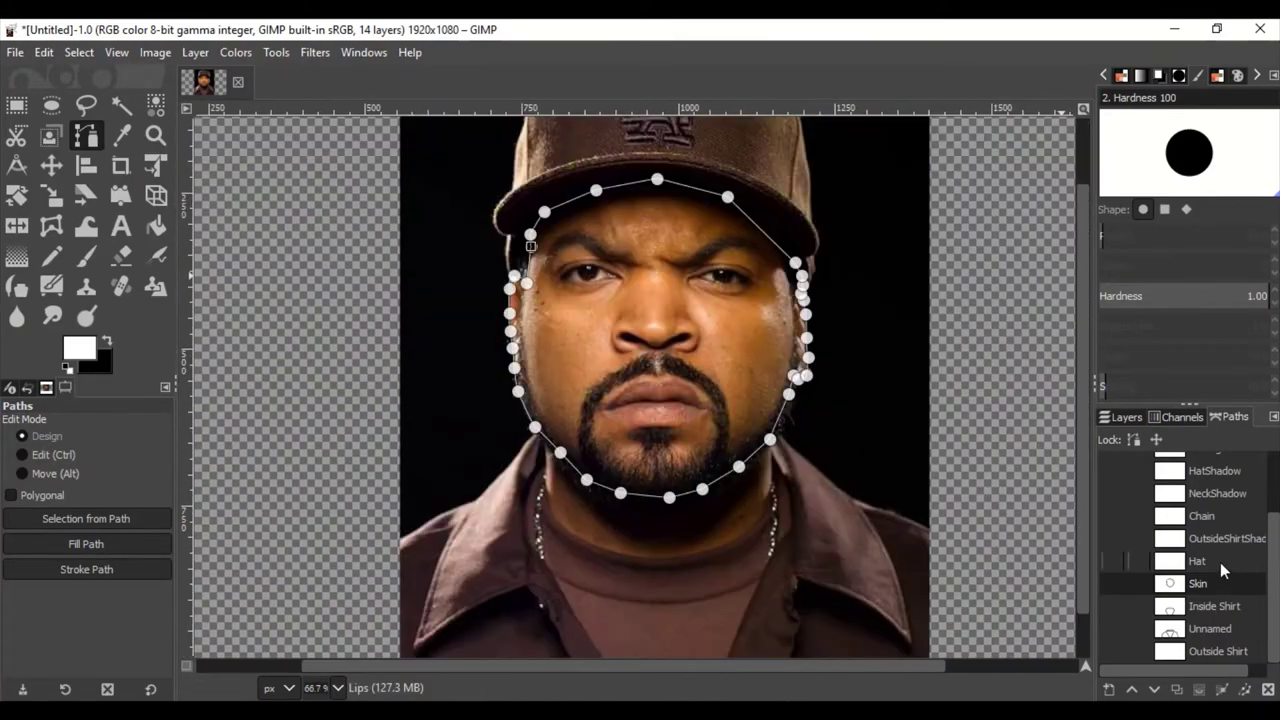
{"action": "left_click", "coordinate": [1220, 562]}
{"action": "scroll", "coordinate": [518, 363], "scroll_direction": "up", "scroll_amount": 4}
{"action": "left_click", "coordinate": [486, 428]}
{"action": "left_click_drag", "start_coordinate": [470, 247], "coordinate": [491, 171]}
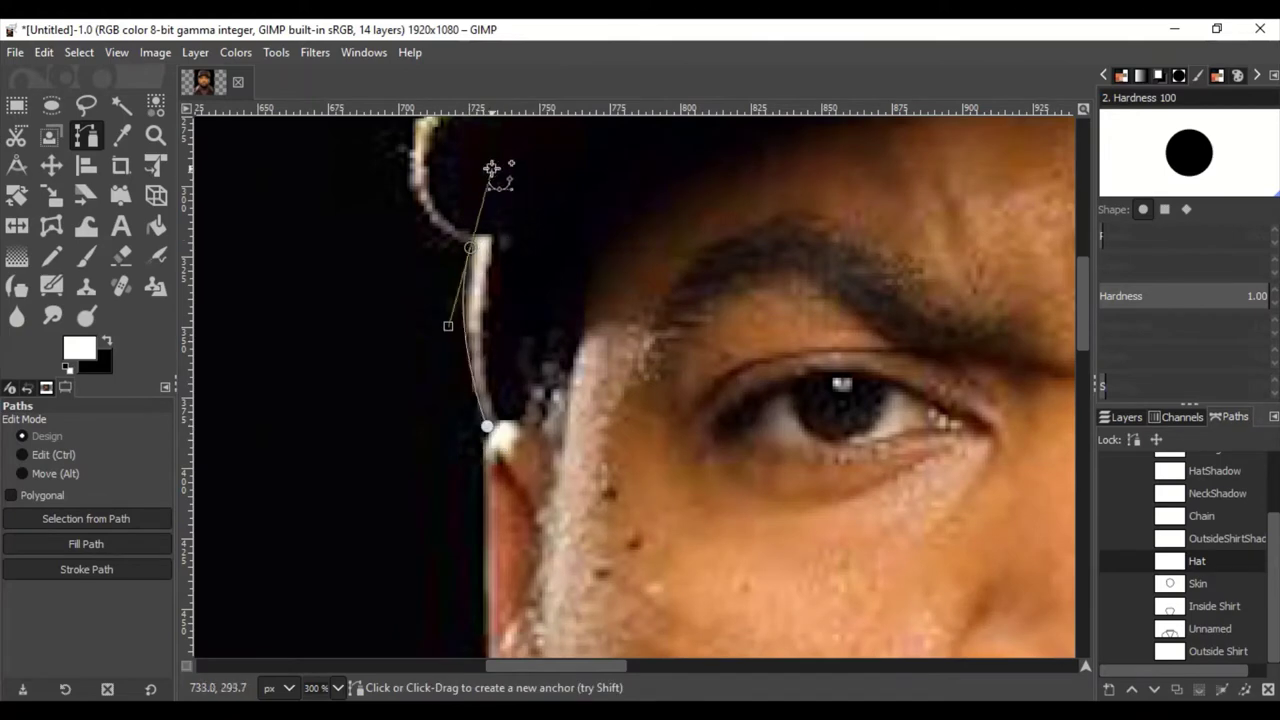
{"action": "scroll", "coordinate": [491, 171], "scroll_direction": "up", "scroll_amount": 3}
{"action": "left_click_drag", "start_coordinate": [409, 324], "coordinate": [409, 294]}
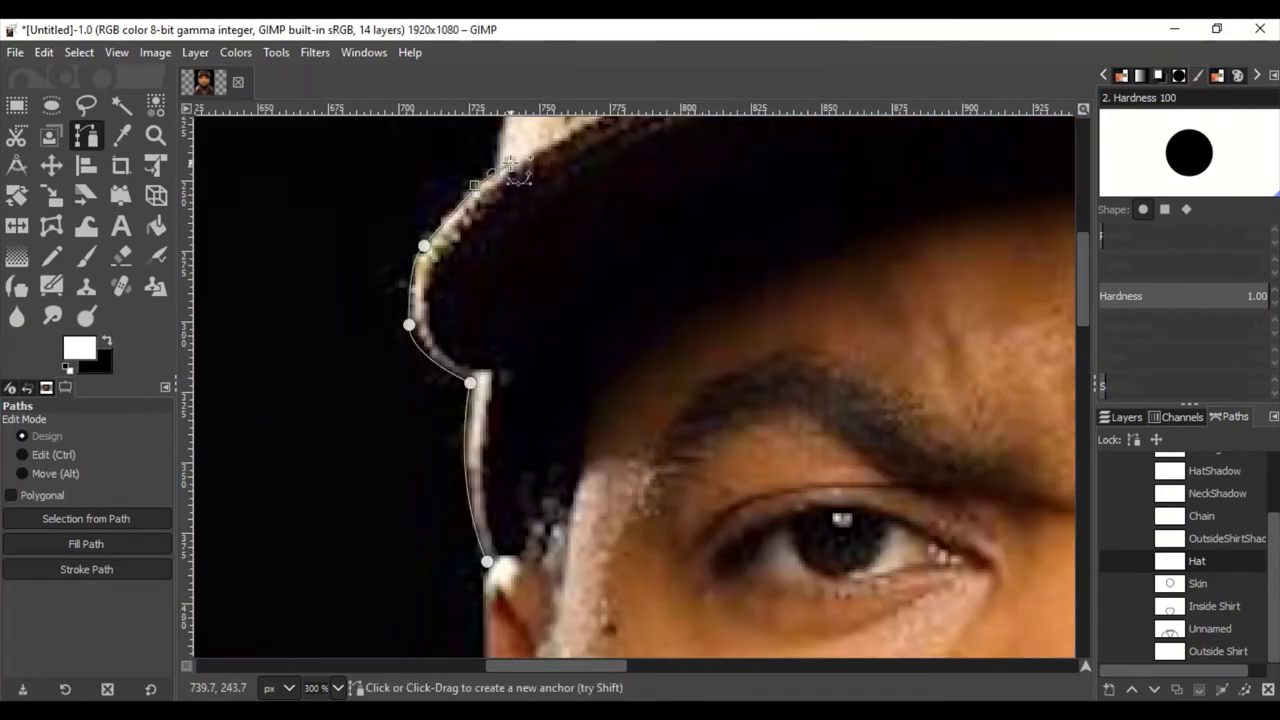
{"action": "scroll", "coordinate": [510, 163], "scroll_direction": "up", "scroll_amount": 5}
{"action": "left_click_drag", "start_coordinate": [432, 457], "coordinate": [478, 338]}
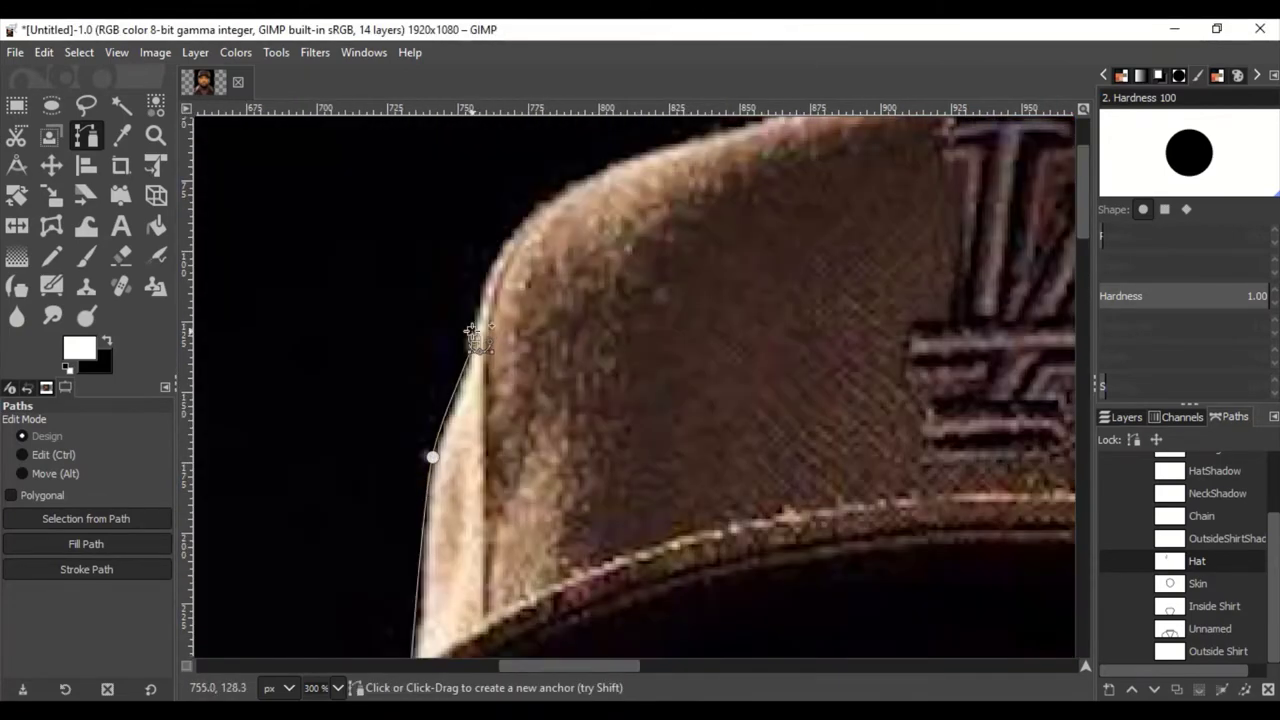
{"action": "left_click_drag", "start_coordinate": [490, 259], "coordinate": [500, 248]}
Continue the Hat outline with curved anchors over the cap's crown and top edge
{"action": "scroll", "coordinate": [758, 179], "scroll_direction": "up", "scroll_amount": 4}
{"action": "scroll", "coordinate": [758, 179], "scroll_direction": "right", "scroll_amount": 4}
{"action": "left_click", "coordinate": [516, 341]}
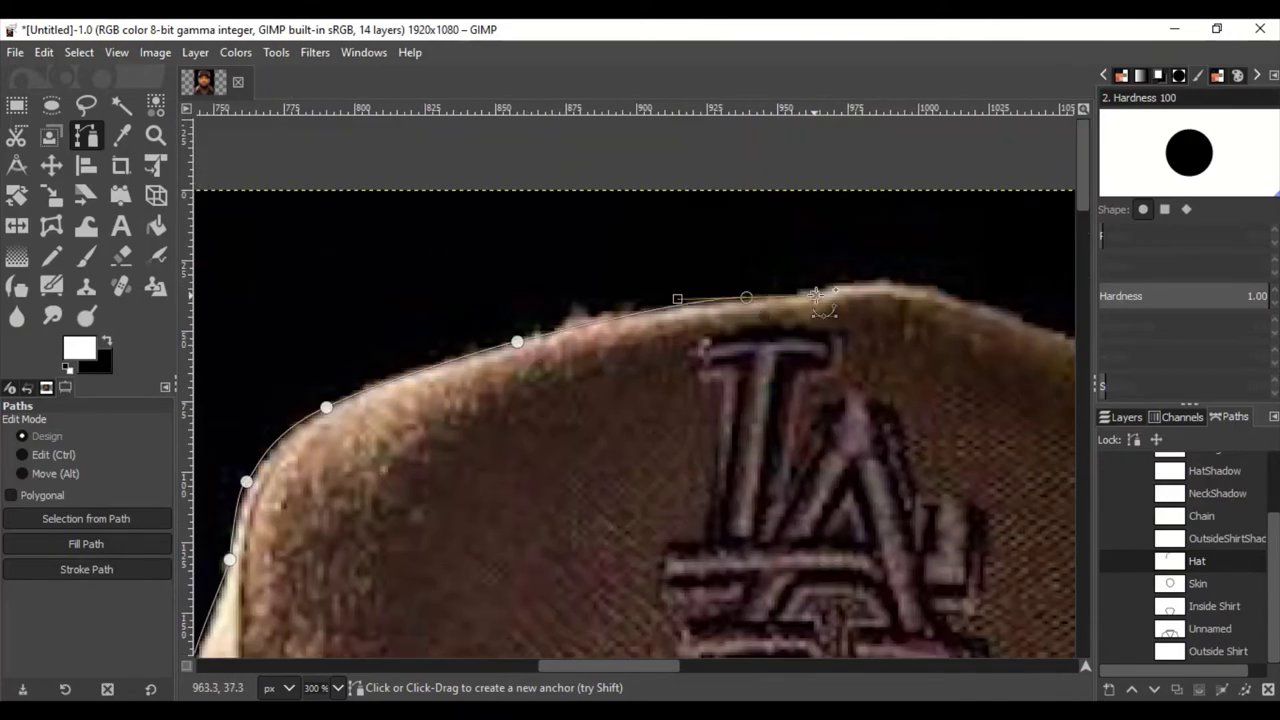
{"action": "left_click_drag", "start_coordinate": [815, 295], "coordinate": [686, 303]}
{"action": "scroll", "coordinate": [858, 285], "scroll_direction": "right", "scroll_amount": 5}
{"action": "left_click", "coordinate": [748, 329]}
{"action": "scroll", "coordinate": [800, 457], "scroll_direction": "down", "scroll_amount": 2}
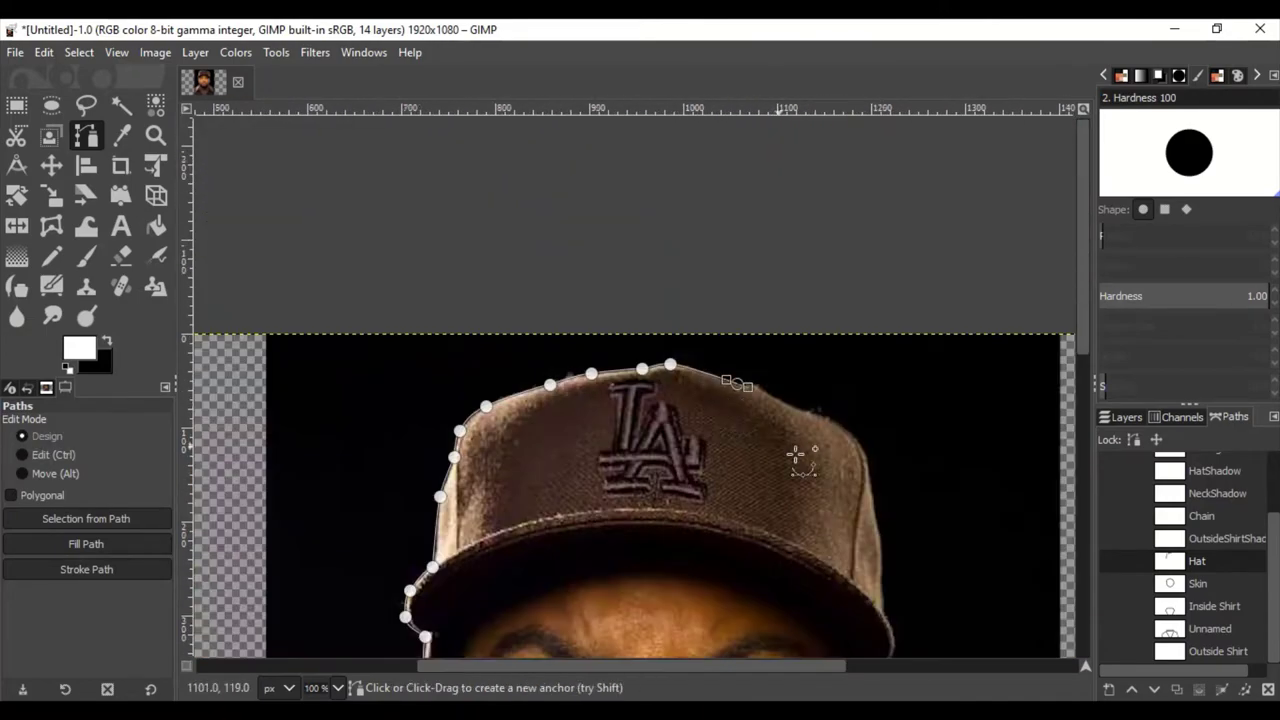
{"action": "scroll", "coordinate": [686, 414], "scroll_direction": "up", "scroll_amount": 3}
{"action": "left_click", "coordinate": [686, 414]}
{"action": "scroll", "coordinate": [725, 462], "scroll_direction": "right", "scroll_amount": 3}
{"action": "left_click_drag", "start_coordinate": [724, 462], "coordinate": [774, 534]}
{"action": "scroll", "coordinate": [790, 450], "scroll_direction": "down", "scroll_amount": 5}
{"action": "scroll", "coordinate": [766, 374], "scroll_direction": "right", "scroll_amount": 2}
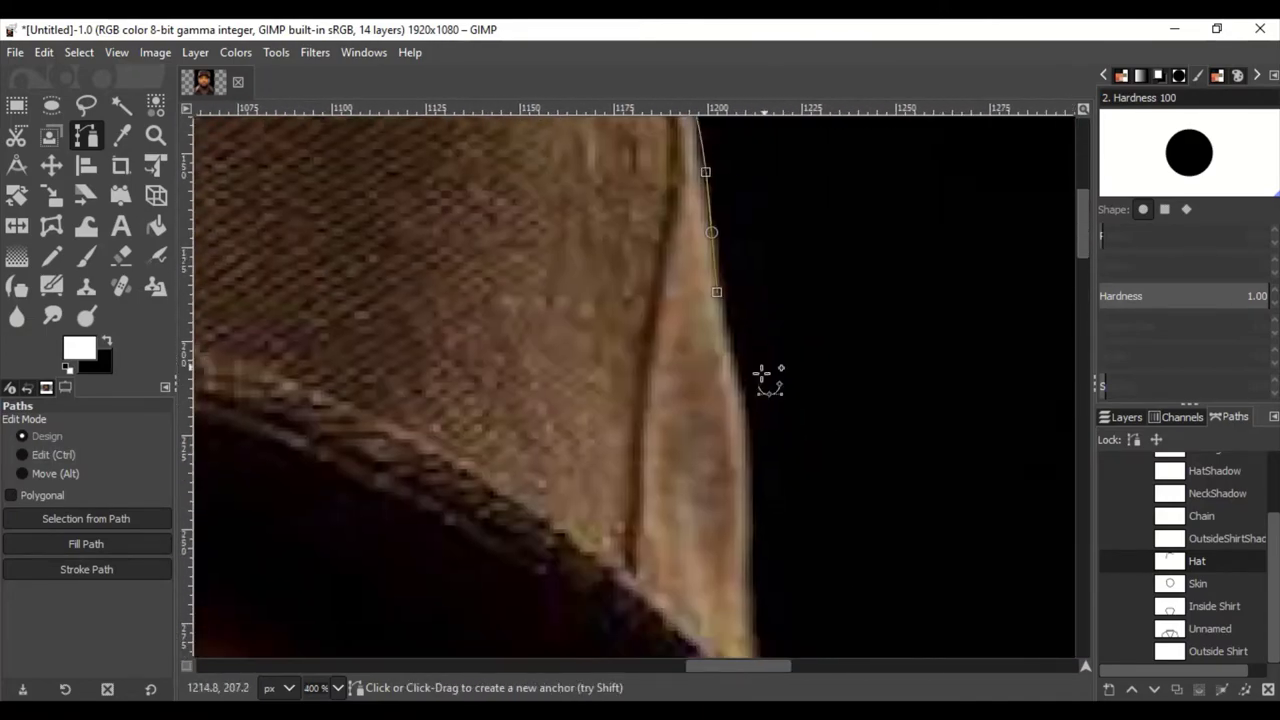
{"action": "left_click_drag", "start_coordinate": [723, 297], "coordinate": [727, 326]}
Bring the Hat outline down the cap's right side by the ear and back along the brim
{"action": "scroll", "coordinate": [677, 427], "scroll_direction": "down", "scroll_amount": 2}
{"action": "scroll", "coordinate": [677, 427], "scroll_direction": "right", "scroll_amount": 1}
{"action": "left_click", "coordinate": [677, 427]}
{"action": "scroll", "coordinate": [677, 427], "scroll_direction": "down", "scroll_amount": 2}
{"action": "left_click_drag", "start_coordinate": [650, 400], "coordinate": [606, 549]}
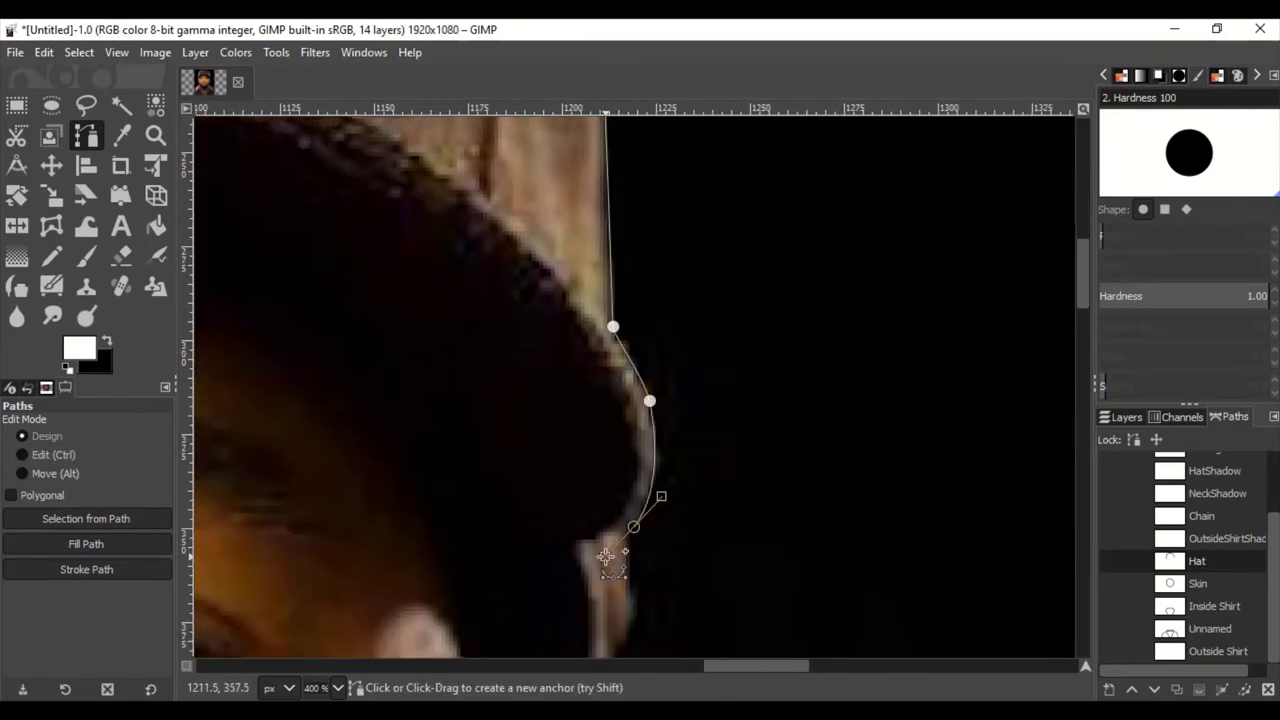
{"action": "scroll", "coordinate": [620, 450], "scroll_direction": "down", "scroll_amount": 5}
{"action": "left_click", "coordinate": [641, 257]}
{"action": "left_click", "coordinate": [636, 368]}
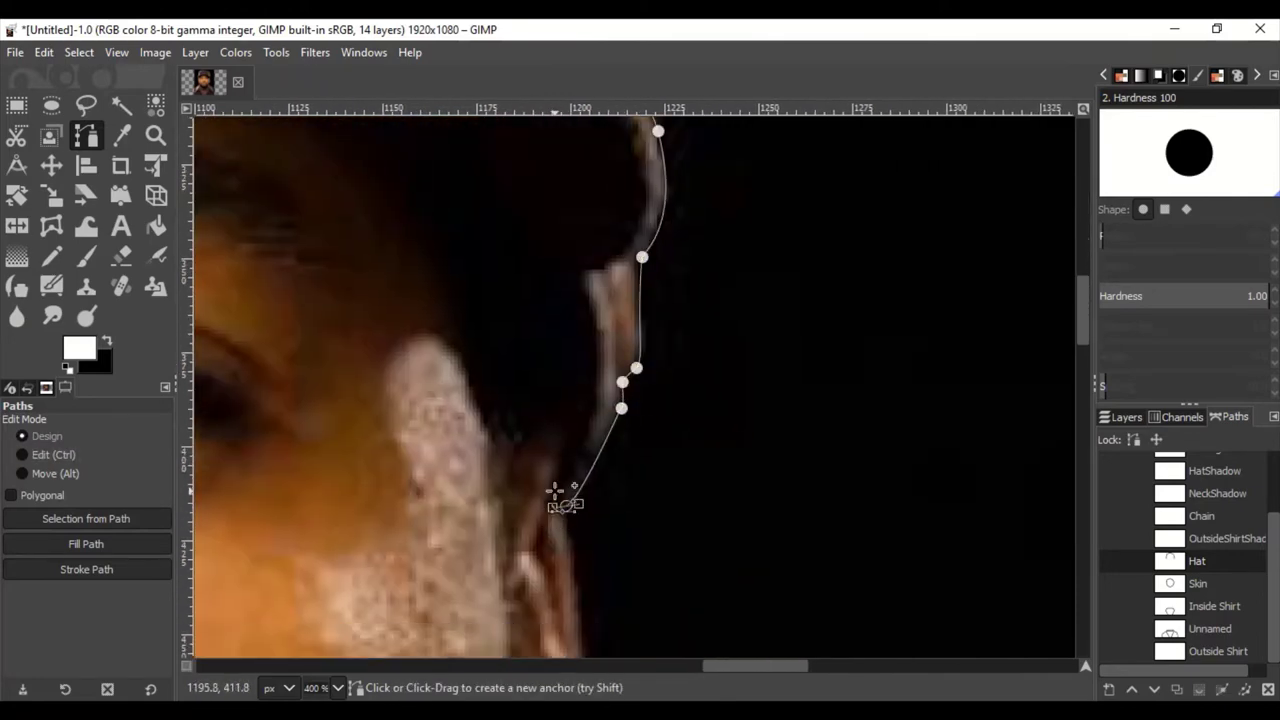
{"action": "scroll", "coordinate": [517, 435], "scroll_direction": "down", "scroll_amount": 3}
{"action": "scroll", "coordinate": [714, 634], "scroll_direction": "down", "scroll_amount": 3}
{"action": "scroll", "coordinate": [714, 634], "scroll_direction": "left", "scroll_amount": 3}
{"action": "left_click", "coordinate": [381, 385]}
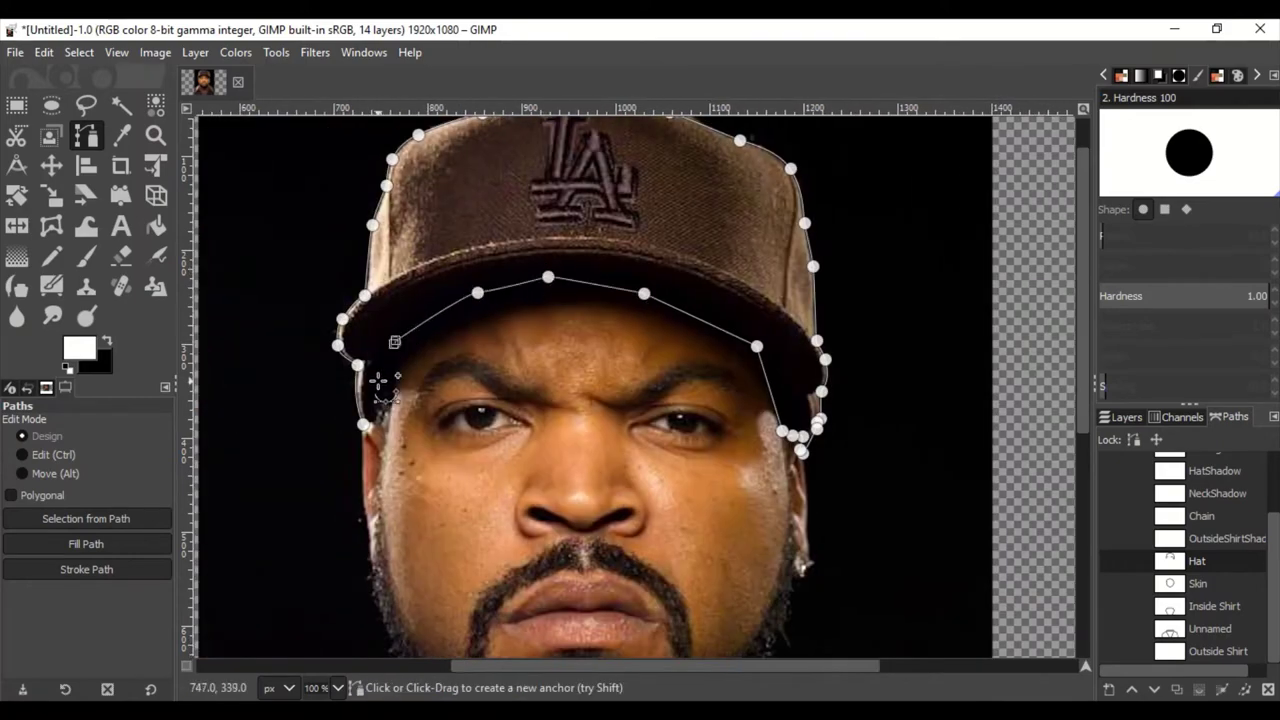
{"action": "scroll", "coordinate": [381, 385], "scroll_direction": "up", "scroll_amount": 5}
Select the OutsideShirtShadow path and outline the left collar shadow along the shirt's dark edge
{"action": "left_click", "coordinate": [1168, 541]}
{"action": "scroll", "coordinate": [646, 557], "scroll_direction": "down", "scroll_amount": 3}
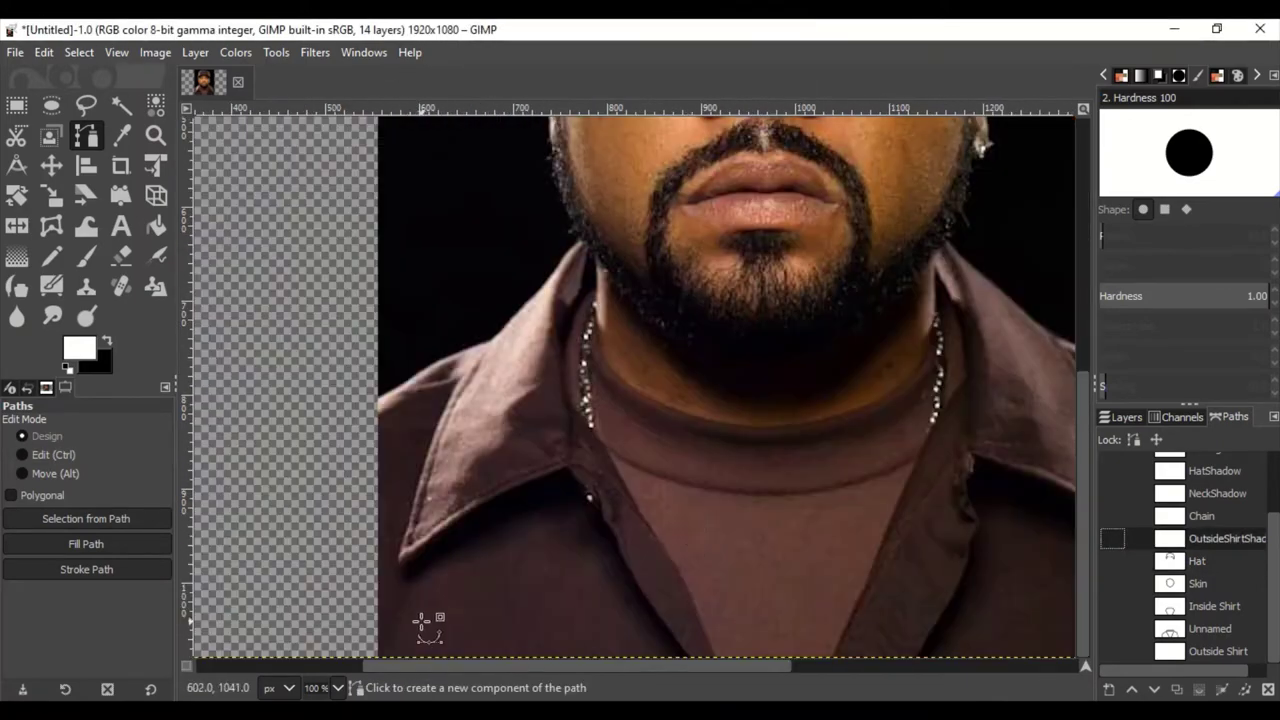
{"action": "scroll", "coordinate": [423, 620], "scroll_direction": "up", "scroll_amount": 4}
{"action": "left_click", "coordinate": [362, 374]}
{"action": "left_click", "coordinate": [363, 457]}
{"action": "left_click_drag", "start_coordinate": [613, 302], "coordinate": [714, 251]}
{"action": "scroll", "coordinate": [680, 310], "scroll_direction": "up", "scroll_amount": 3}
{"action": "left_click_drag", "start_coordinate": [607, 377], "coordinate": [641, 371]}
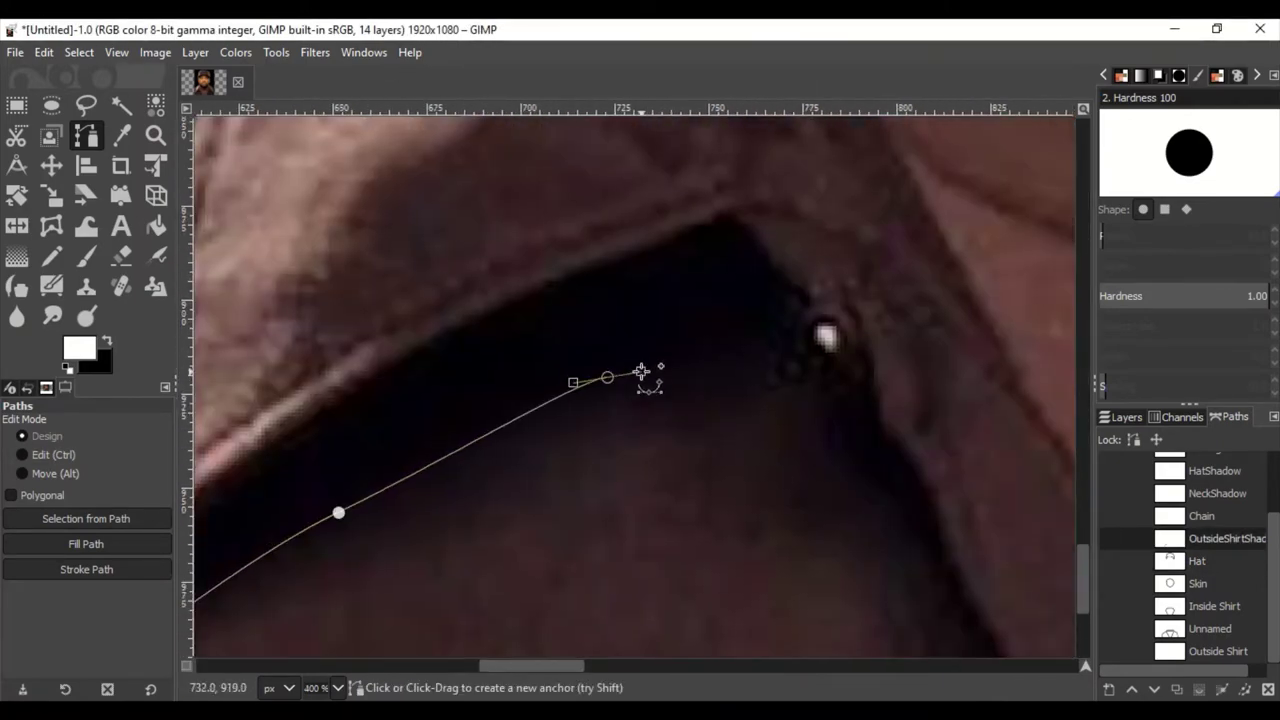
{"action": "left_click_drag", "start_coordinate": [760, 314], "coordinate": [785, 324]}
{"action": "scroll", "coordinate": [904, 506], "scroll_direction": "down", "scroll_amount": 3}
{"action": "scroll", "coordinate": [904, 506], "scroll_direction": "right", "scroll_amount": 4}
{"action": "left_click", "coordinate": [645, 270]}
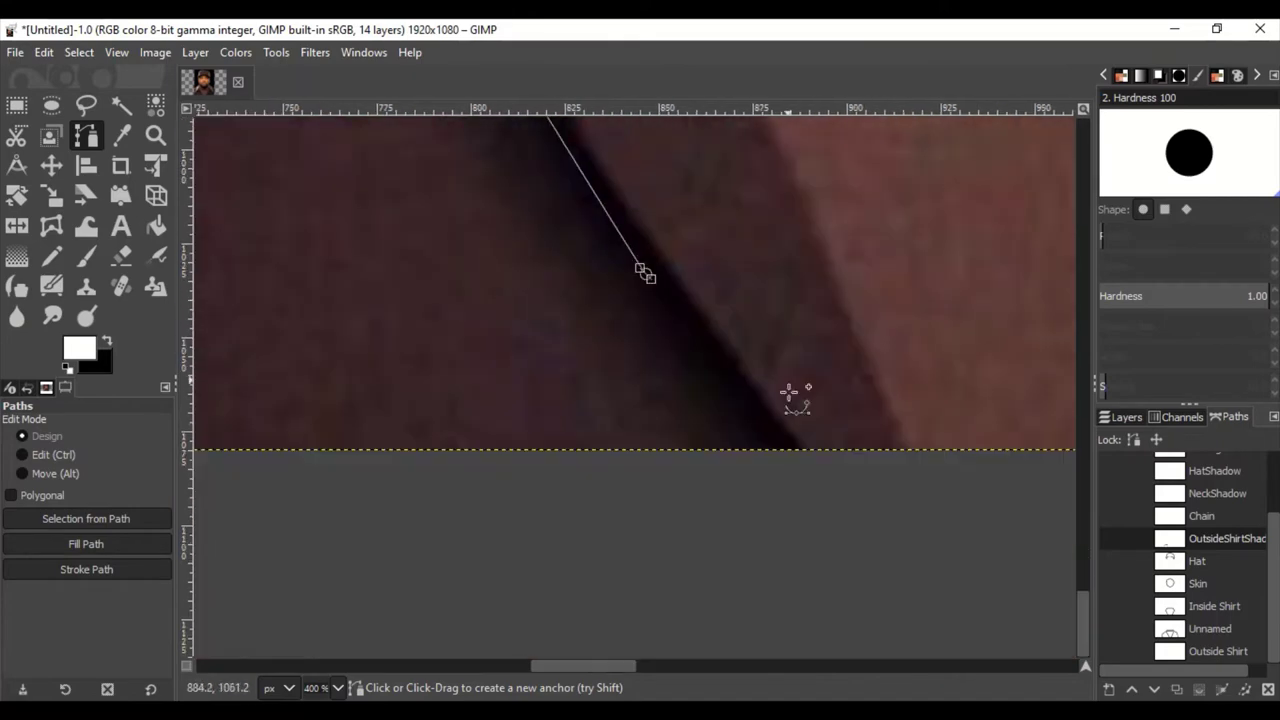
Complete the left collar shadow shape with a curved anchor at the collar
{"action": "left_click_drag", "start_coordinate": [680, 268], "coordinate": [692, 280]}
{"action": "scroll", "coordinate": [592, 430], "scroll_direction": "up", "scroll_amount": 4}
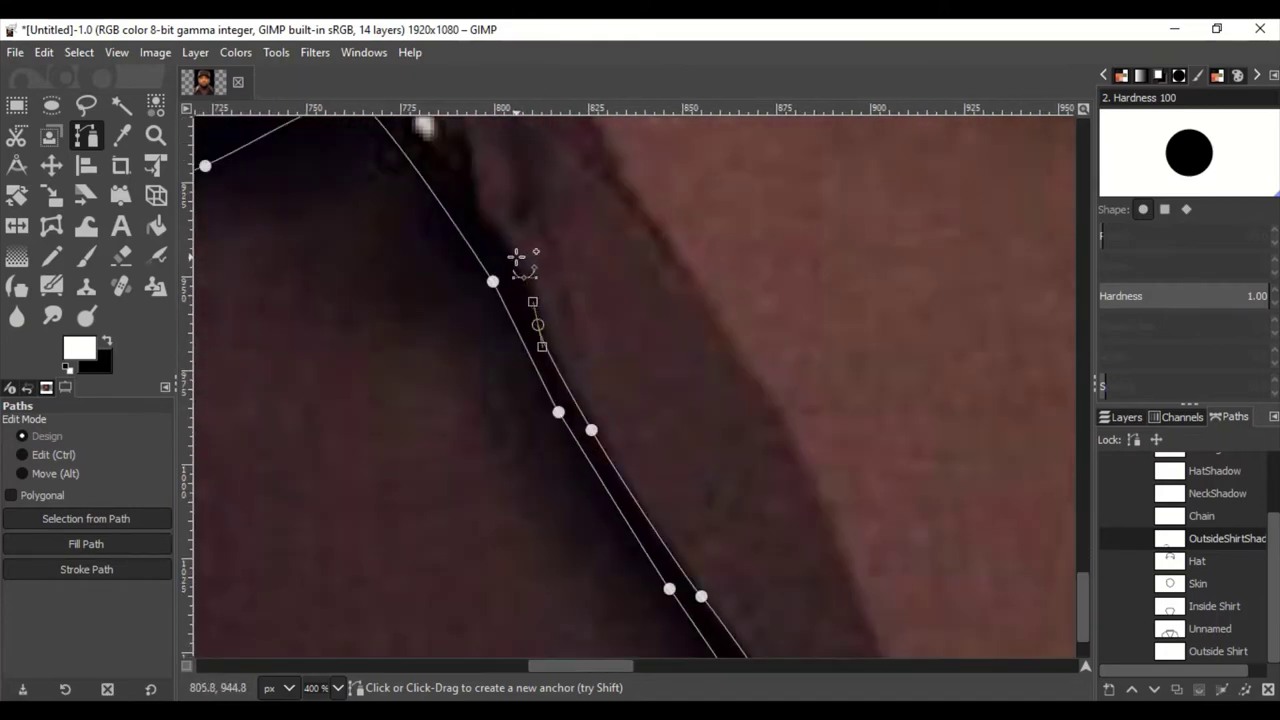
{"action": "scroll", "coordinate": [591, 283], "scroll_direction": "up", "scroll_amount": 3}
{"action": "scroll", "coordinate": [531, 313], "scroll_direction": "left", "scroll_amount": 1}
{"action": "scroll", "coordinate": [580, 337], "scroll_direction": "up", "scroll_amount": 4}
{"action": "scroll", "coordinate": [580, 337], "scroll_direction": "left", "scroll_amount": 3}
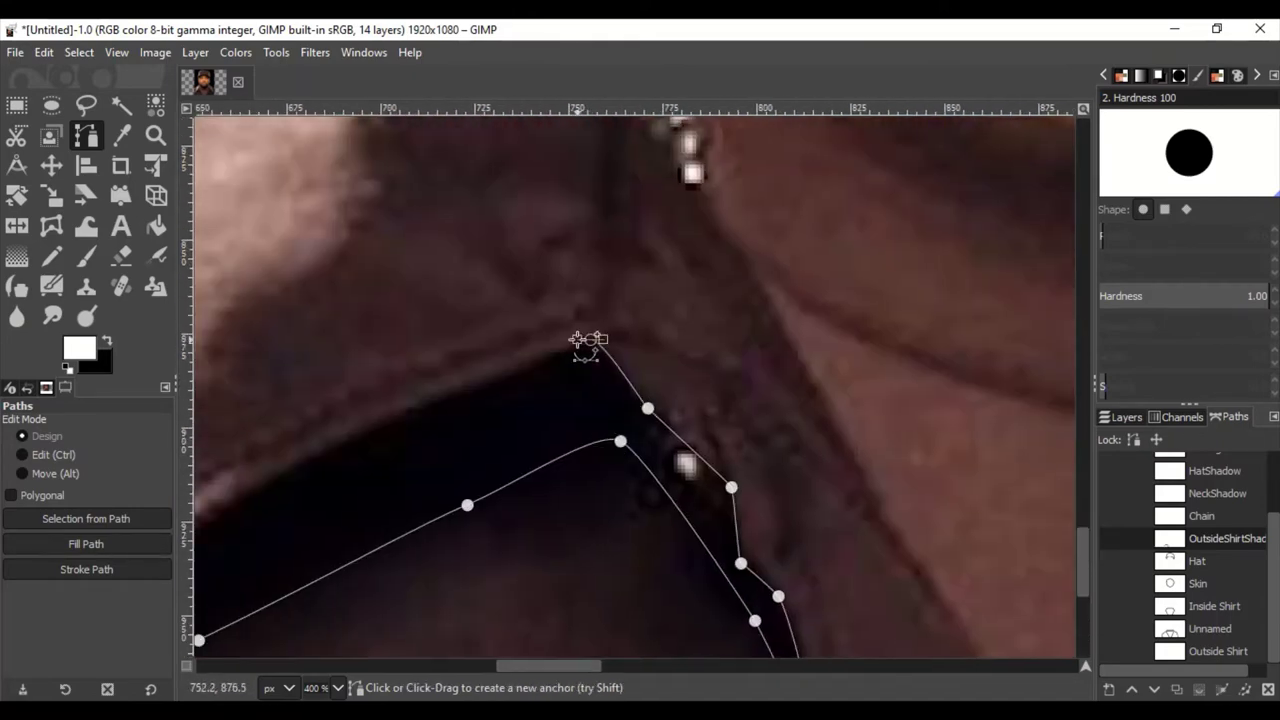
{"action": "scroll", "coordinate": [597, 403], "scroll_direction": "left", "scroll_amount": 6}
{"action": "left_click_drag", "start_coordinate": [597, 403], "coordinate": [523, 443]}
{"action": "scroll", "coordinate": [570, 597], "scroll_direction": "down", "scroll_amount": 3, "text": "ctrl"}
{"action": "scroll", "coordinate": [570, 597], "scroll_direction": "up", "scroll_amount": 2, "text": "ctrl"}
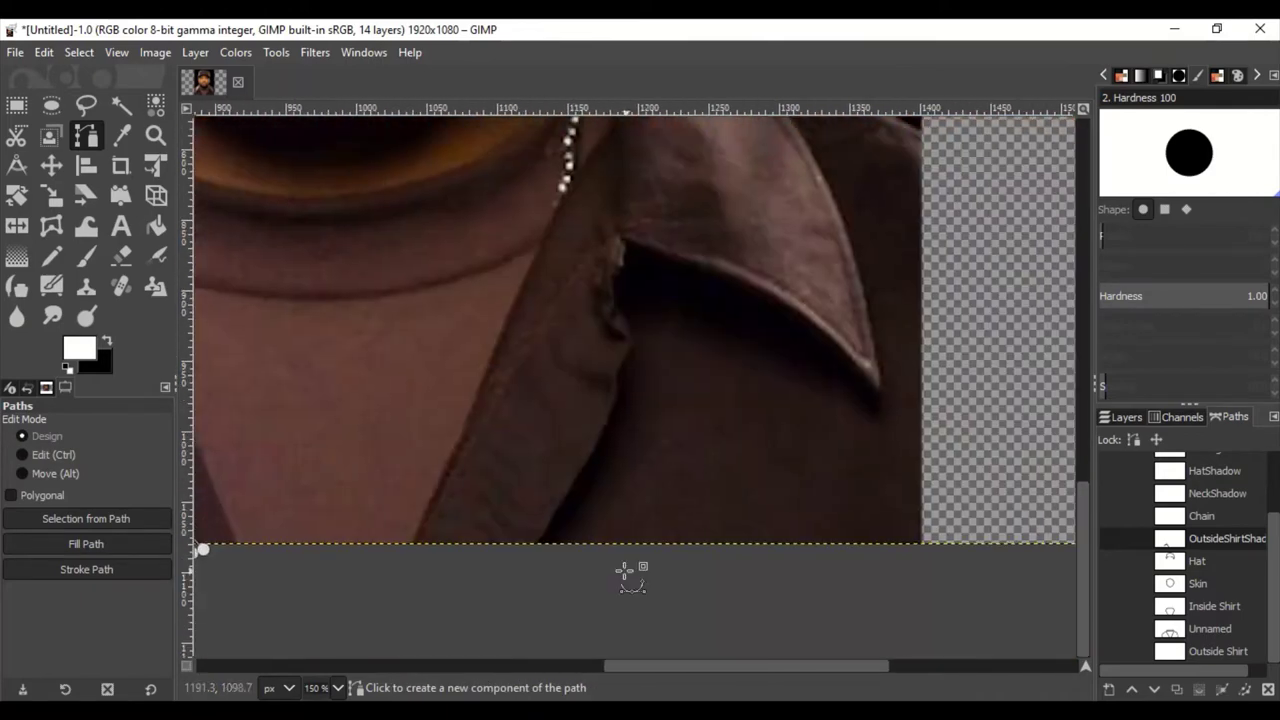
{"action": "scroll", "coordinate": [620, 540], "scroll_direction": "up", "scroll_amount": 1, "text": "ctrl"}
{"action": "scroll", "coordinate": [620, 502], "scroll_direction": "up", "scroll_amount": 3}
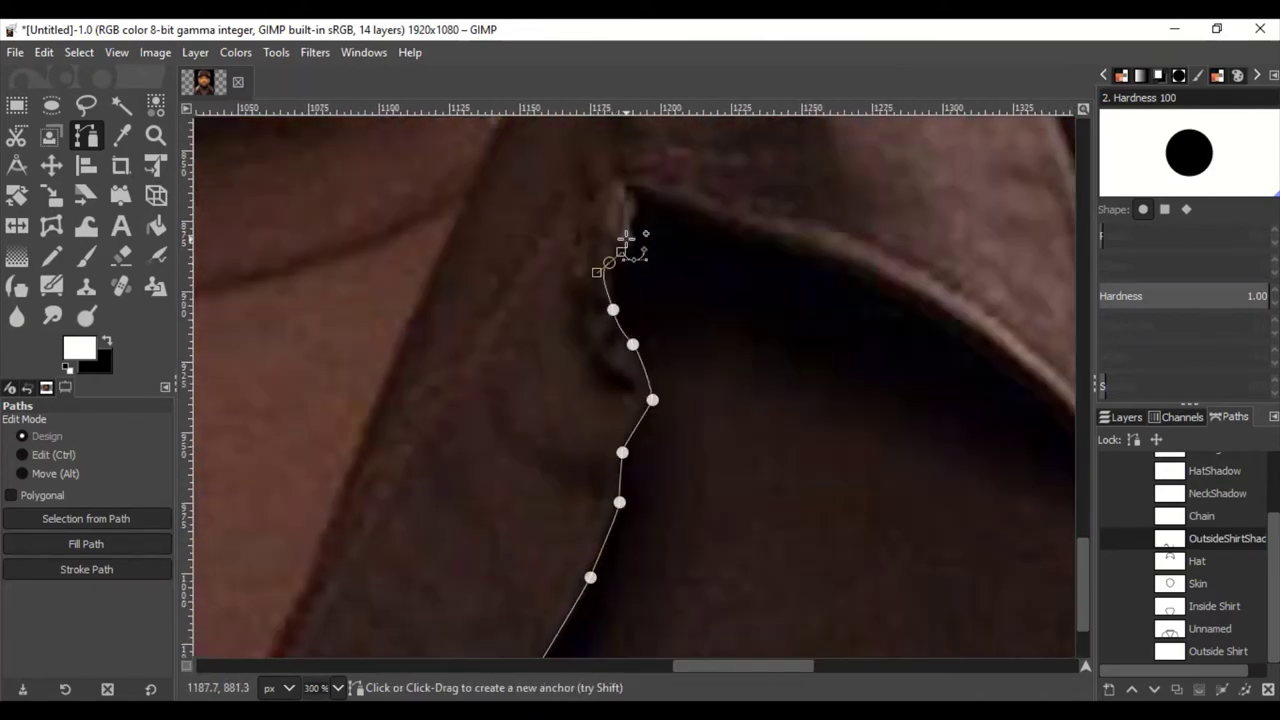
Start a second shadow shape under the right collar, curving around the collar tip
{"action": "left_click", "coordinate": [688, 210]}
{"action": "scroll", "coordinate": [688, 210], "scroll_direction": "right", "scroll_amount": 5}
{"action": "scroll", "coordinate": [688, 210], "scroll_direction": "down", "scroll_amount": 1}
{"action": "left_click_drag", "start_coordinate": [569, 218], "coordinate": [600, 234]}
{"action": "left_click", "coordinate": [731, 327]}
{"action": "left_click_drag", "start_coordinate": [820, 415], "coordinate": [826, 425]}
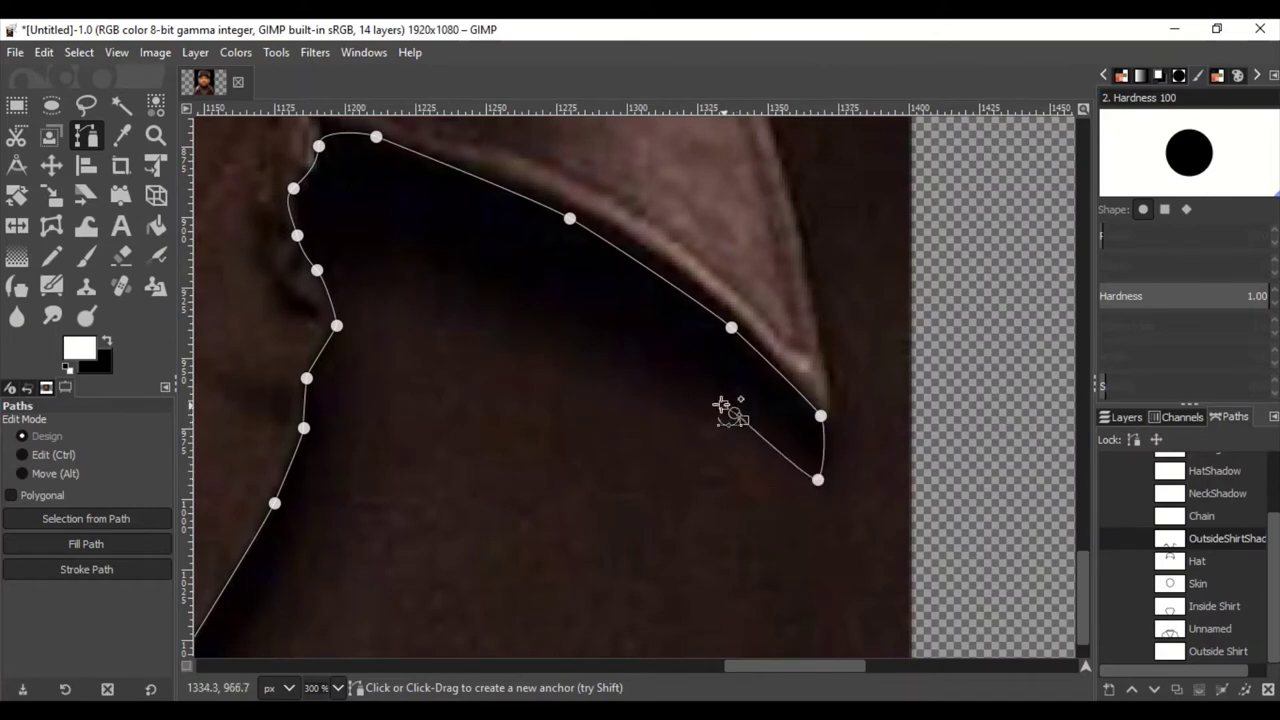
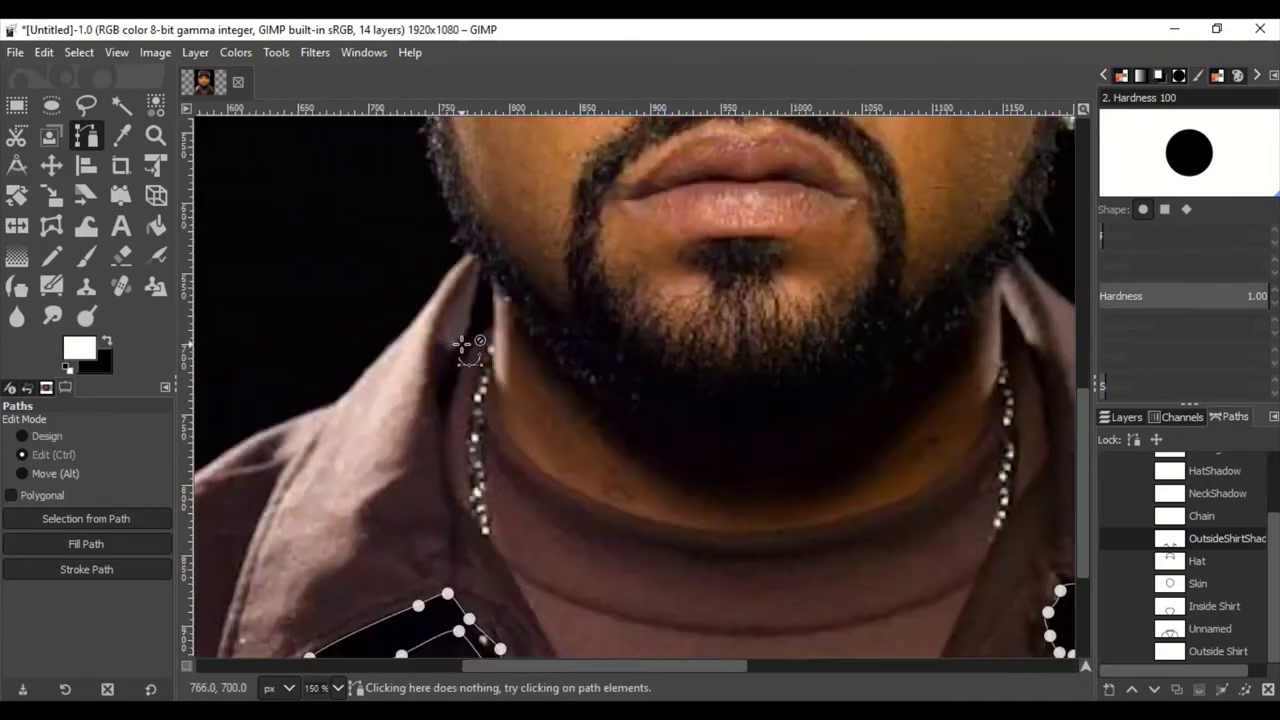
{"action": "scroll", "coordinate": [430, 372], "scroll_direction": "up", "scroll_amount": 2, "text": "ctrl"}
Outline the collar shadow from the collar tip down along the chain and close the shape
{"action": "left_click", "coordinate": [508, 187]}
{"action": "left_click", "coordinate": [524, 198]}
{"action": "left_click", "coordinate": [523, 306]}
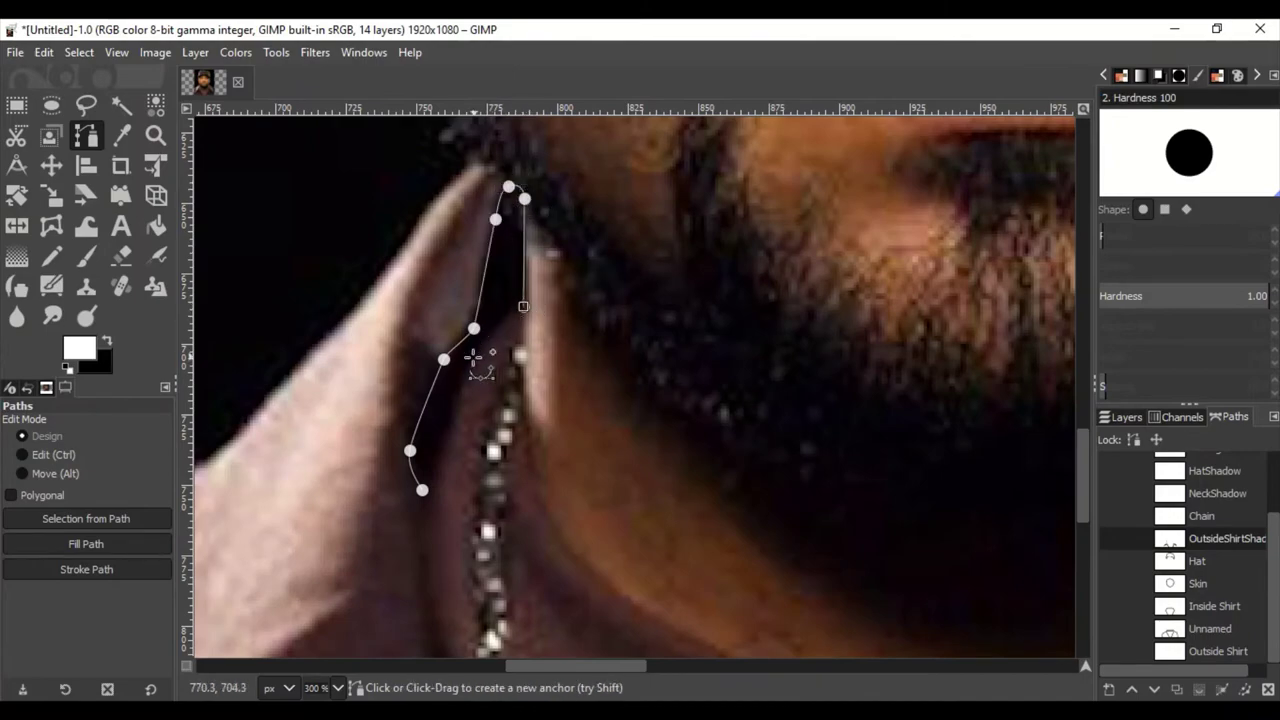
{"action": "left_click", "coordinate": [422, 490]}
Start a second shadow shape along the other collar edge and down the chain
{"action": "scroll", "coordinate": [651, 363], "scroll_direction": "right", "scroll_amount": 10}
{"action": "left_click", "coordinate": [655, 412]}
{"action": "left_click", "coordinate": [594, 297]}
{"action": "left_click", "coordinate": [594, 449]}
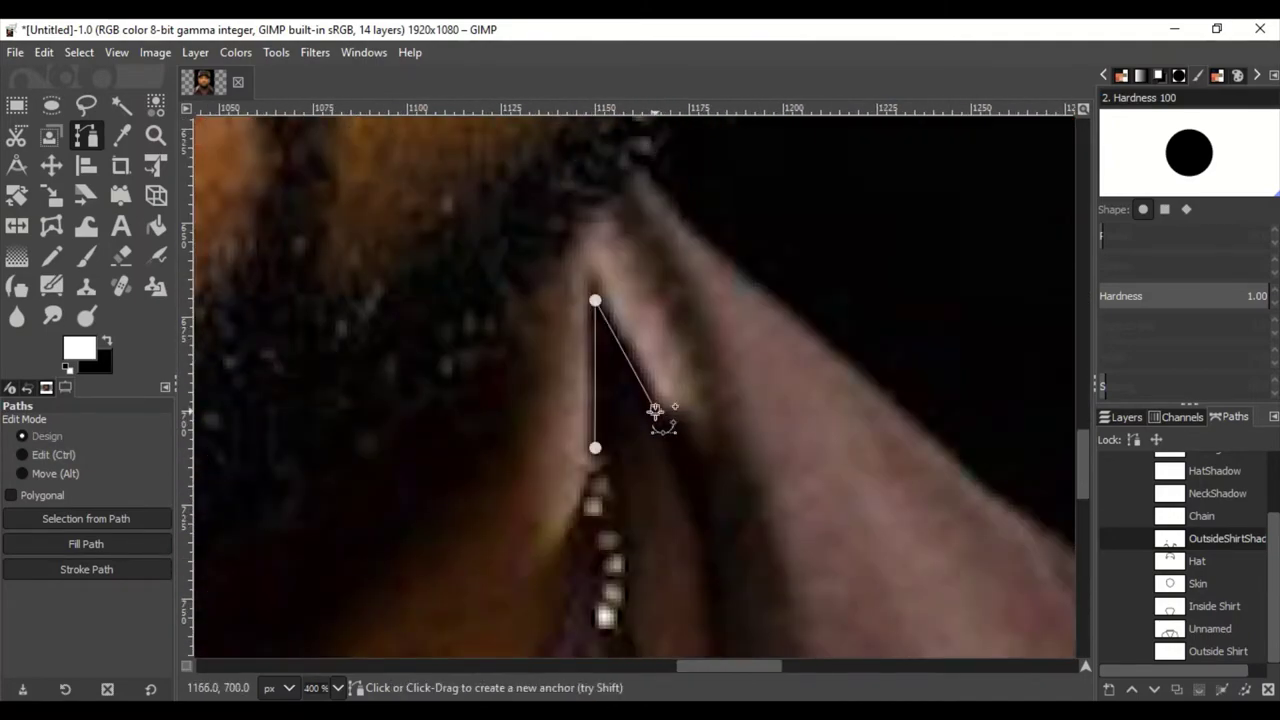
{"action": "scroll", "coordinate": [756, 483], "scroll_direction": "down", "scroll_amount": 4, "text": "ctrl"}
{"action": "scroll", "coordinate": [826, 568], "scroll_direction": "down", "scroll_amount": 5}
{"action": "scroll", "coordinate": [648, 469], "scroll_direction": "left", "scroll_amount": 2}
In the NeckShadow path, trace a closed curved outline along the neck under the beard
{"action": "left_click", "coordinate": [1215, 493]}
{"action": "scroll", "coordinate": [443, 234], "scroll_direction": "up", "scroll_amount": 3, "text": "ctrl"}
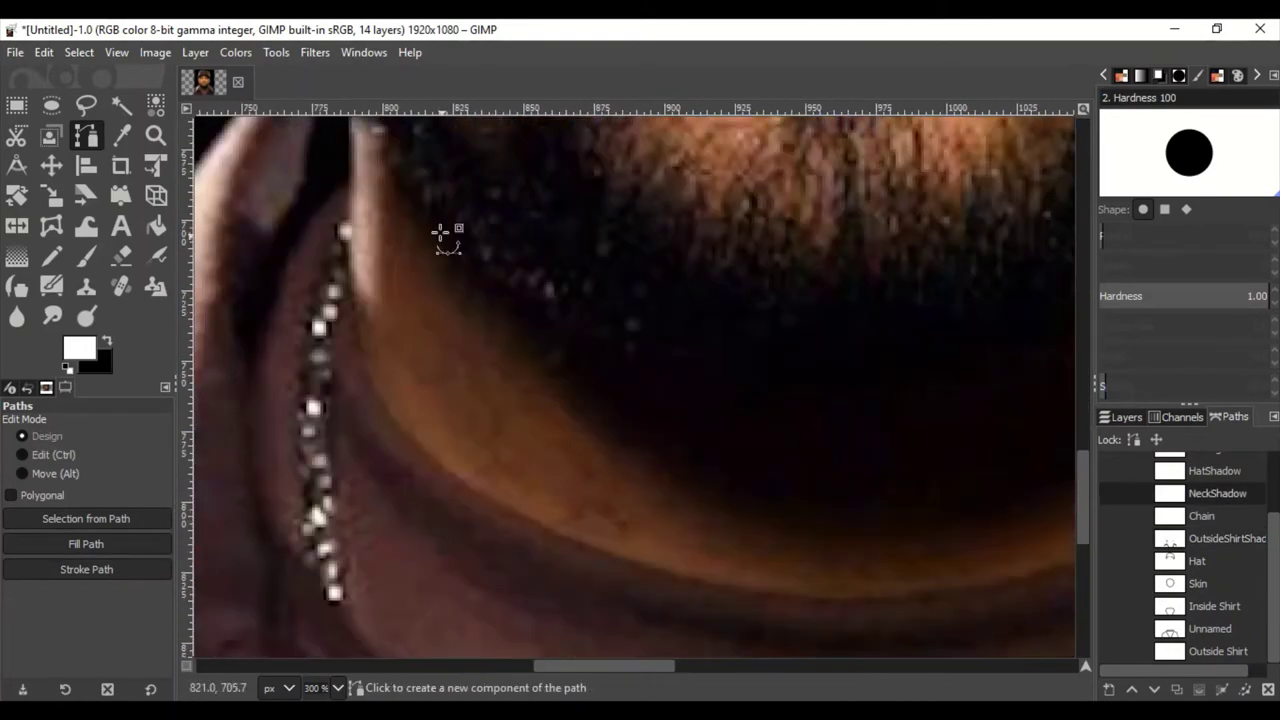
{"action": "scroll", "coordinate": [523, 491], "scroll_direction": "right", "scroll_amount": 5}
{"action": "left_click_drag", "start_coordinate": [271, 414], "coordinate": [314, 434]}
{"action": "left_click", "coordinate": [520, 486]}
{"action": "left_click", "coordinate": [862, 398]}
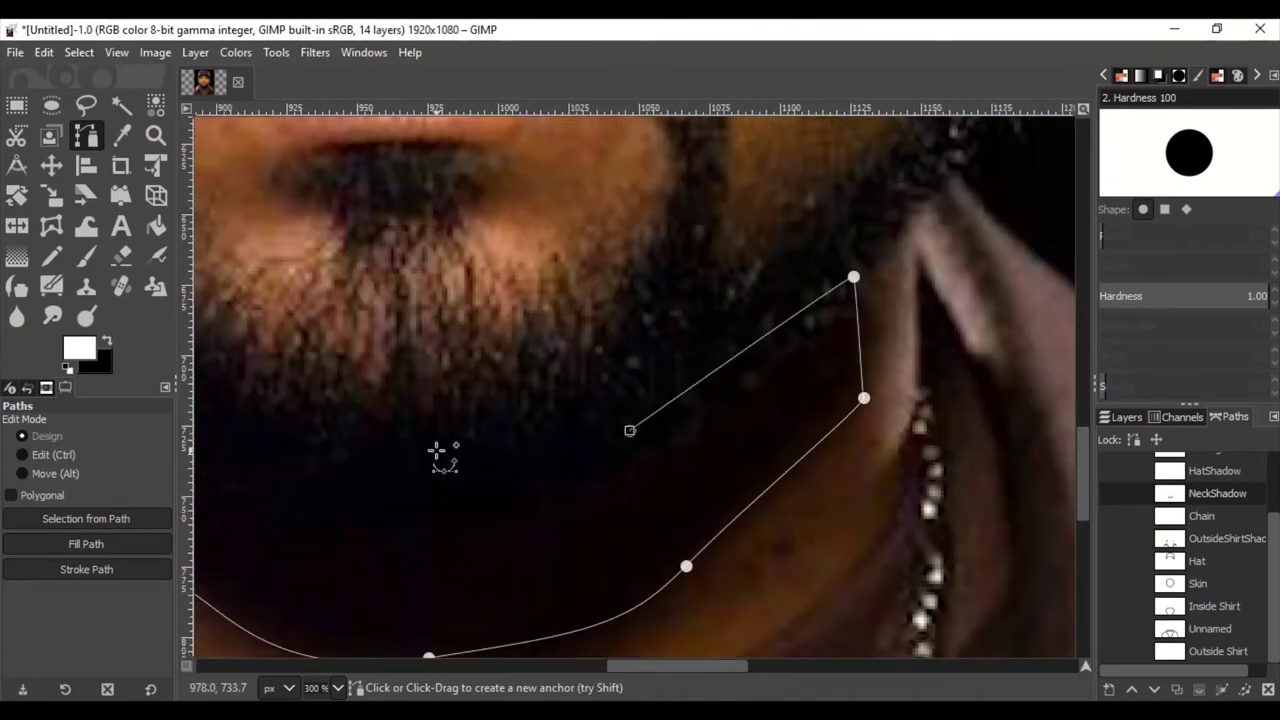
{"action": "scroll", "coordinate": [437, 455], "scroll_direction": "left", "scroll_amount": 10}
{"action": "left_click", "coordinate": [486, 386]}
{"action": "scroll", "coordinate": [751, 266], "scroll_direction": "down", "scroll_amount": 2, "text": "ctrl"}
{"action": "scroll", "coordinate": [543, 451], "scroll_direction": "up", "scroll_amount": 3}
Trace the hat shadow from the brim edge down the temple to the sideburn and back up
{"action": "scroll", "coordinate": [432, 378], "scroll_direction": "up", "scroll_amount": 2, "text": "ctrl"}
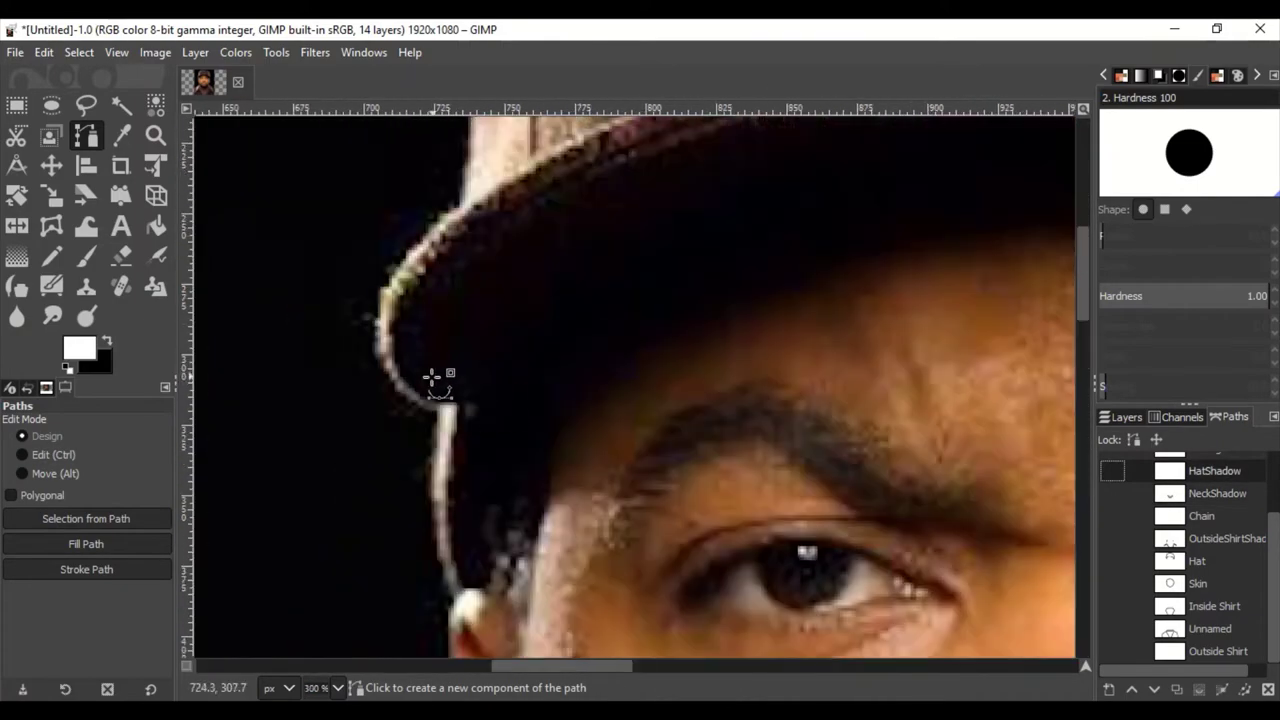
{"action": "left_click", "coordinate": [432, 378]}
{"action": "left_click", "coordinate": [461, 390]}
{"action": "left_click", "coordinate": [454, 537]}
{"action": "left_click", "coordinate": [489, 586]}
{"action": "left_click", "coordinate": [532, 535]}
{"action": "left_click", "coordinate": [559, 400]}
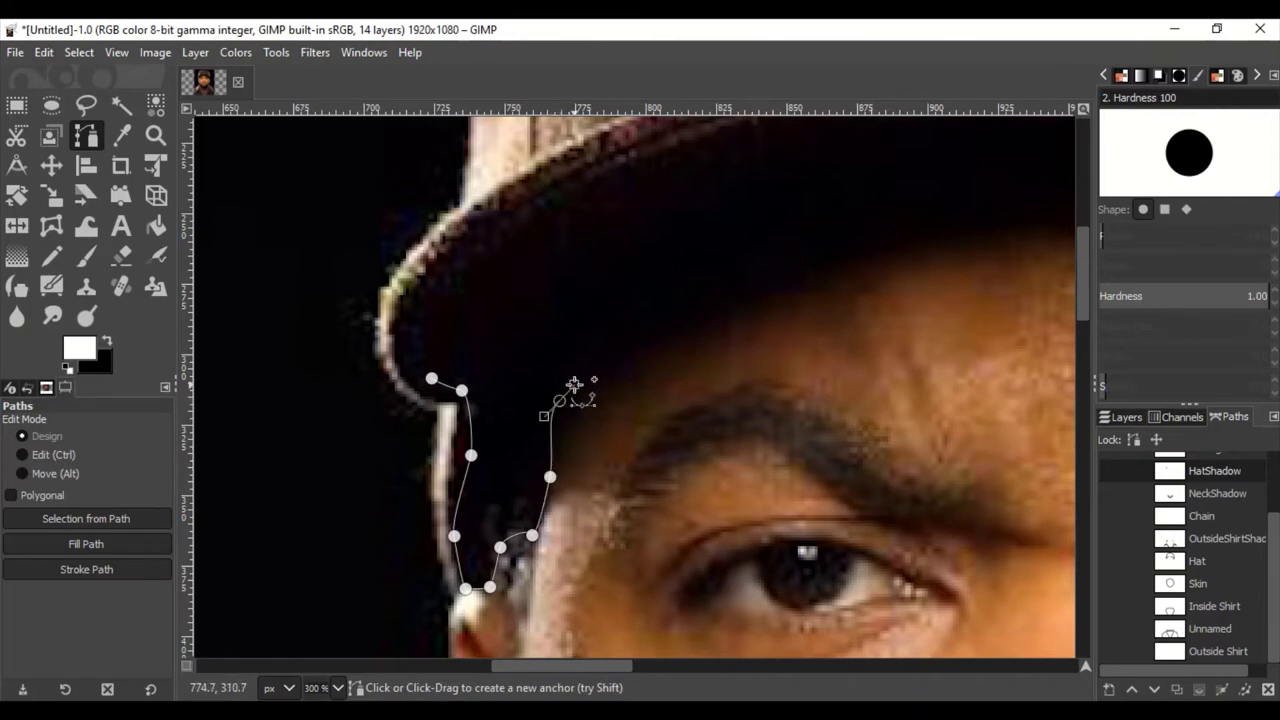
Add curved anchors following the brim's shadow edge across the forehead
{"action": "scroll", "coordinate": [574, 385], "scroll_direction": "right", "scroll_amount": 5}
{"action": "left_click", "coordinate": [240, 569]}
{"action": "left_click_drag", "start_coordinate": [337, 514], "coordinate": [374, 503]}
{"action": "left_click_drag", "start_coordinate": [537, 429], "coordinate": [629, 409]}
{"action": "scroll", "coordinate": [903, 403], "scroll_direction": "right", "scroll_amount": 5}
{"action": "left_click_drag", "start_coordinate": [503, 355], "coordinate": [615, 380]}
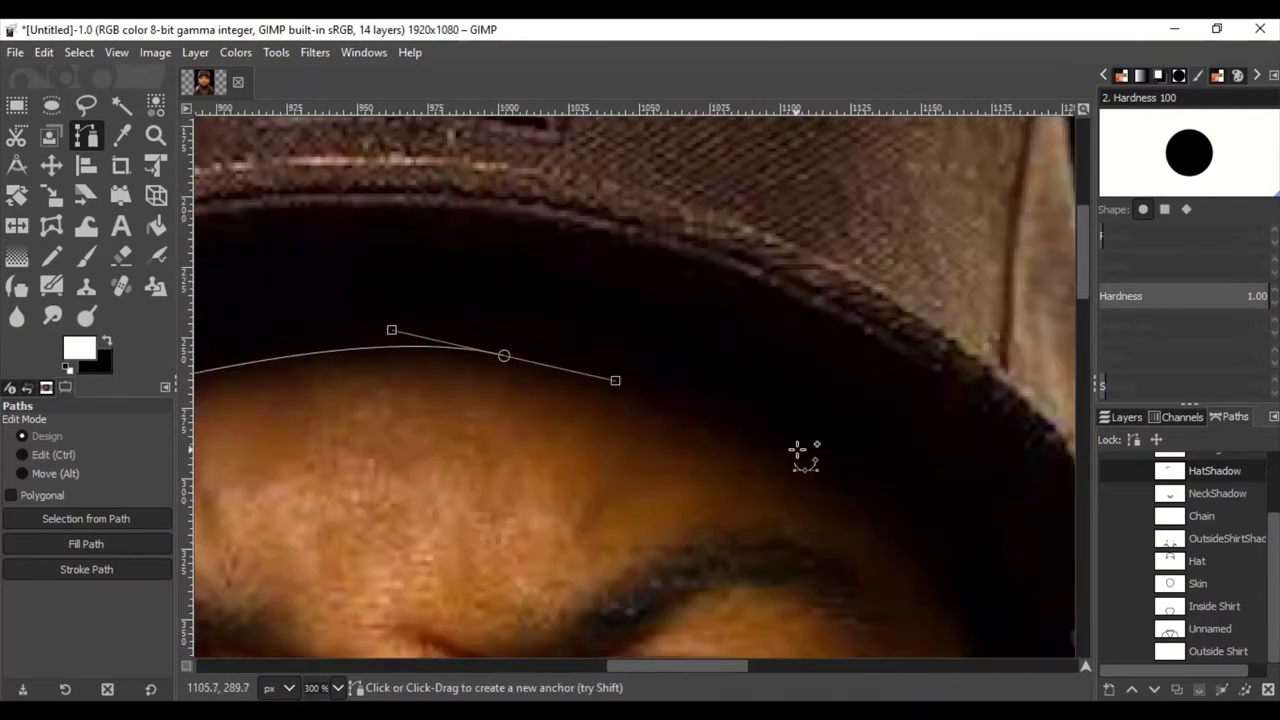
{"action": "scroll", "coordinate": [798, 449], "scroll_direction": "down", "scroll_amount": 3}
{"action": "scroll", "coordinate": [798, 449], "scroll_direction": "right", "scroll_amount": 5}
{"action": "left_click", "coordinate": [540, 265]}
{"action": "left_click_drag", "start_coordinate": [699, 485], "coordinate": [707, 522]}
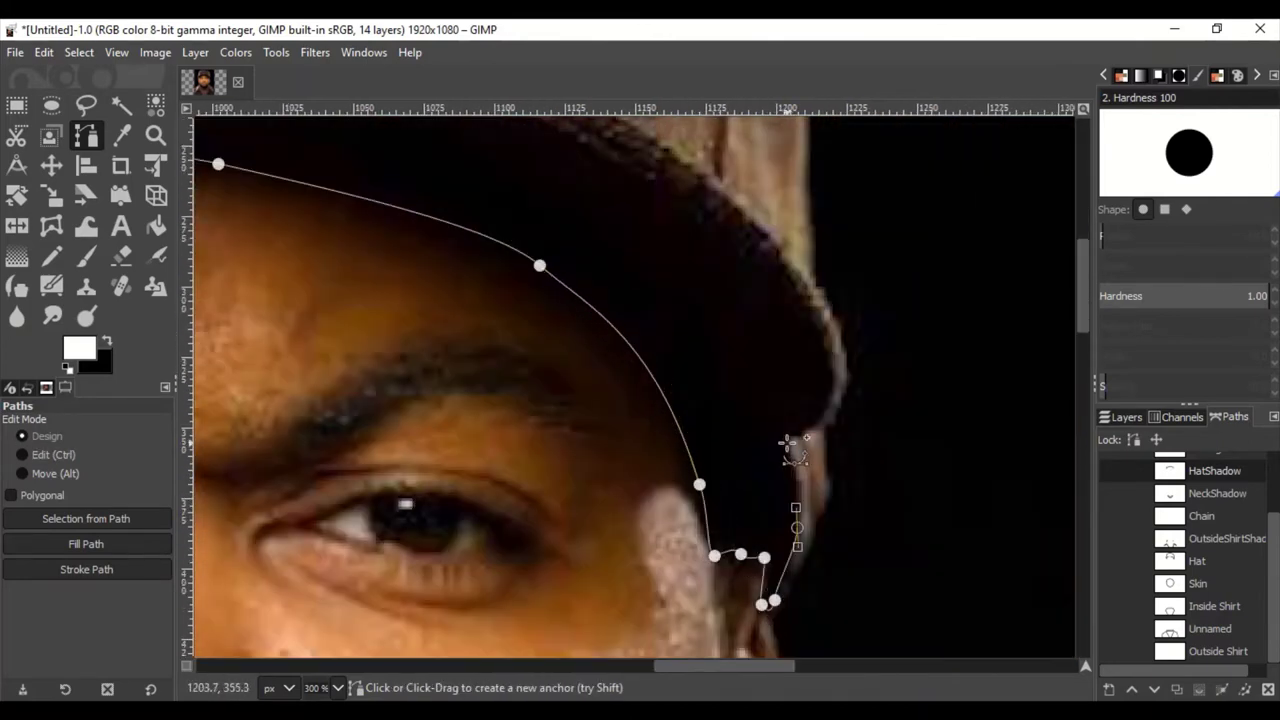
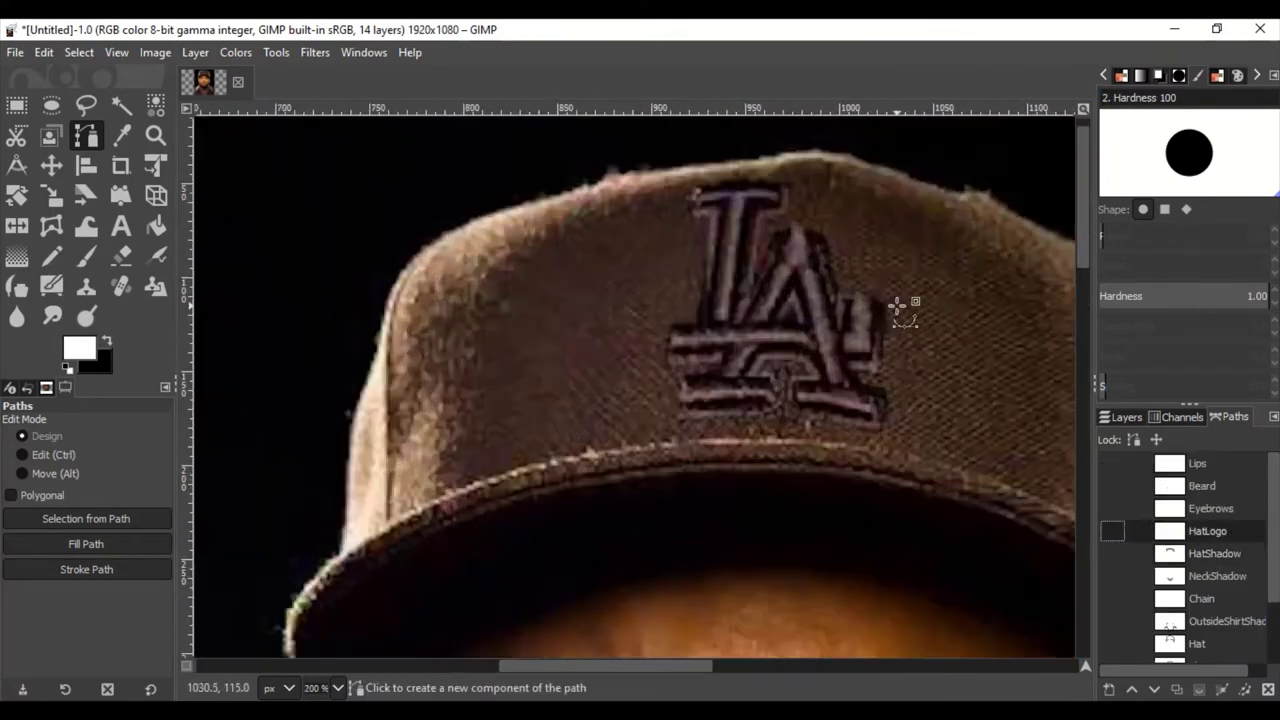
Begin the HatLogo path by tracing the top and stem of the LA logo's T
{"action": "scroll", "coordinate": [652, 271], "scroll_direction": "up", "scroll_amount": 2}
{"action": "scroll", "coordinate": [632, 250], "scroll_direction": "up", "scroll_amount": 1}
{"action": "left_click", "coordinate": [580, 280]}
{"action": "scroll", "coordinate": [594, 480], "scroll_direction": "down", "scroll_amount": 3}
{"action": "left_click", "coordinate": [537, 423]}
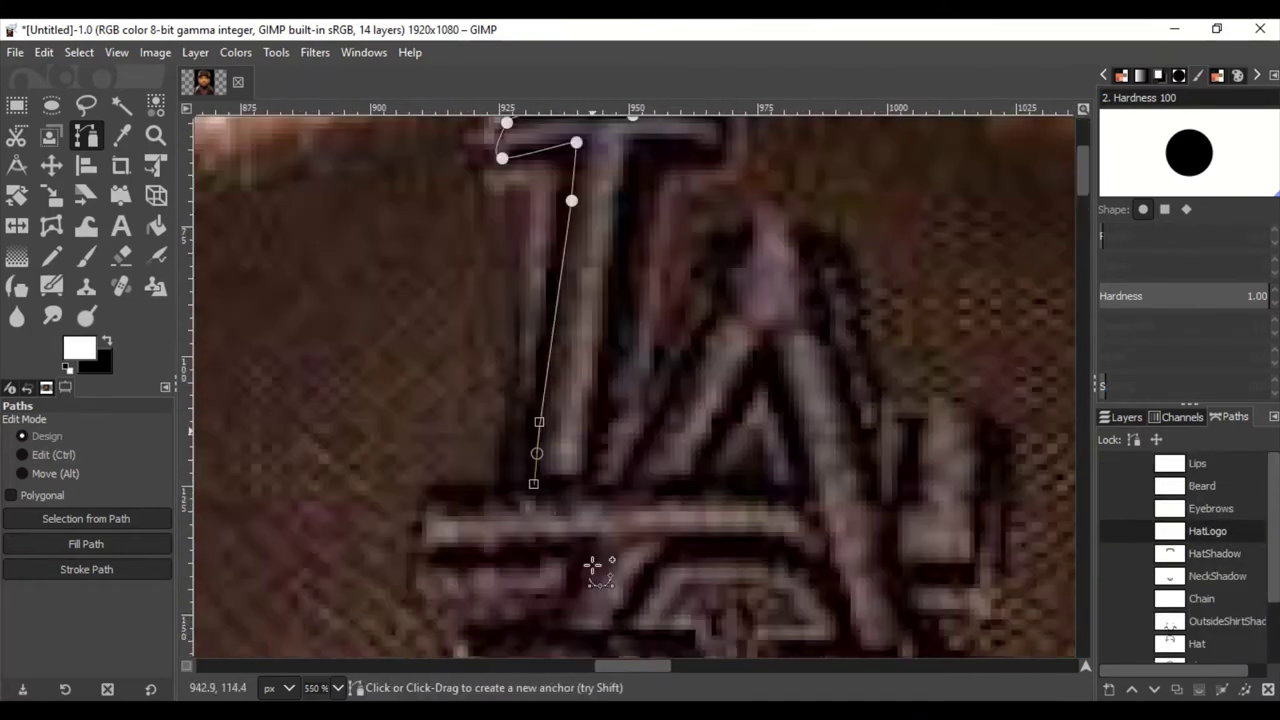
{"action": "scroll", "coordinate": [594, 560], "scroll_direction": "down", "scroll_amount": 2}
{"action": "left_click", "coordinate": [436, 368]}
{"action": "left_click_drag", "start_coordinate": [427, 414], "coordinate": [447, 417]}
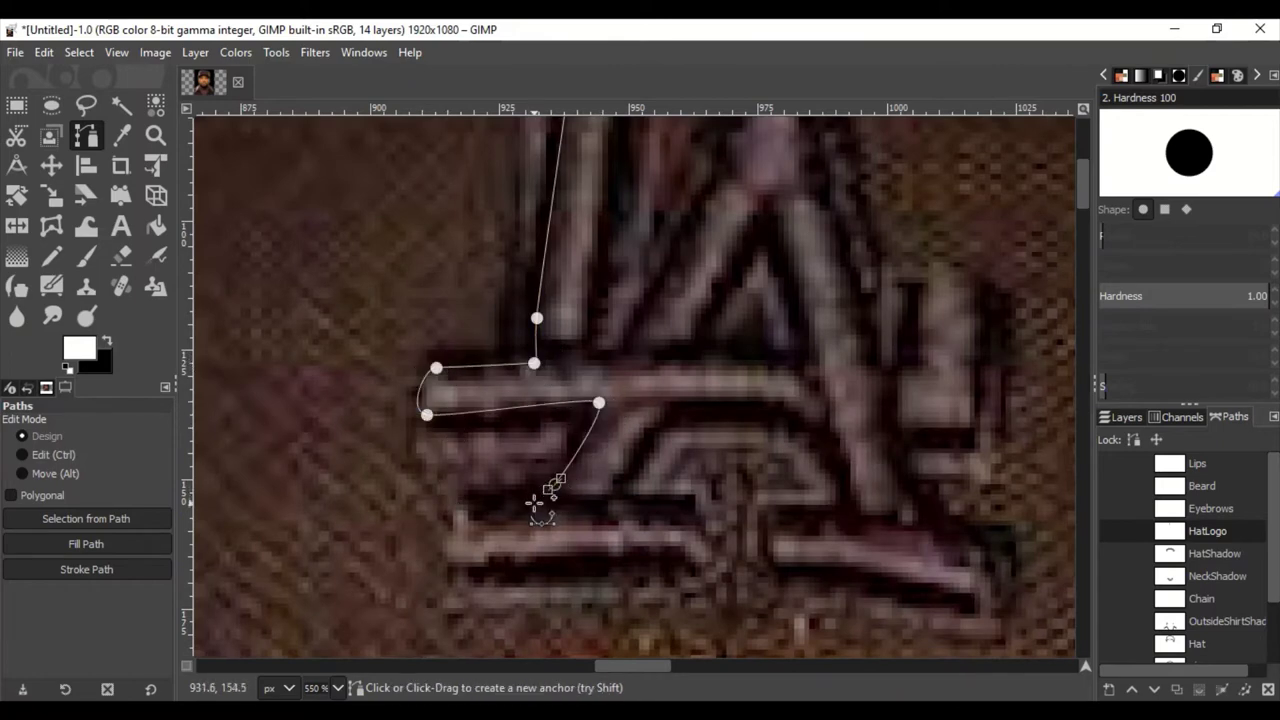
Outline the logo's crossbar and lower stroke with curved anchors
{"action": "left_click", "coordinate": [707, 563]}
{"action": "left_click", "coordinate": [598, 513]}
{"action": "left_click", "coordinate": [626, 463]}
{"action": "left_click", "coordinate": [665, 404]}
{"action": "left_click", "coordinate": [777, 405]}
{"action": "left_click_drag", "start_coordinate": [837, 441], "coordinate": [843, 457]}
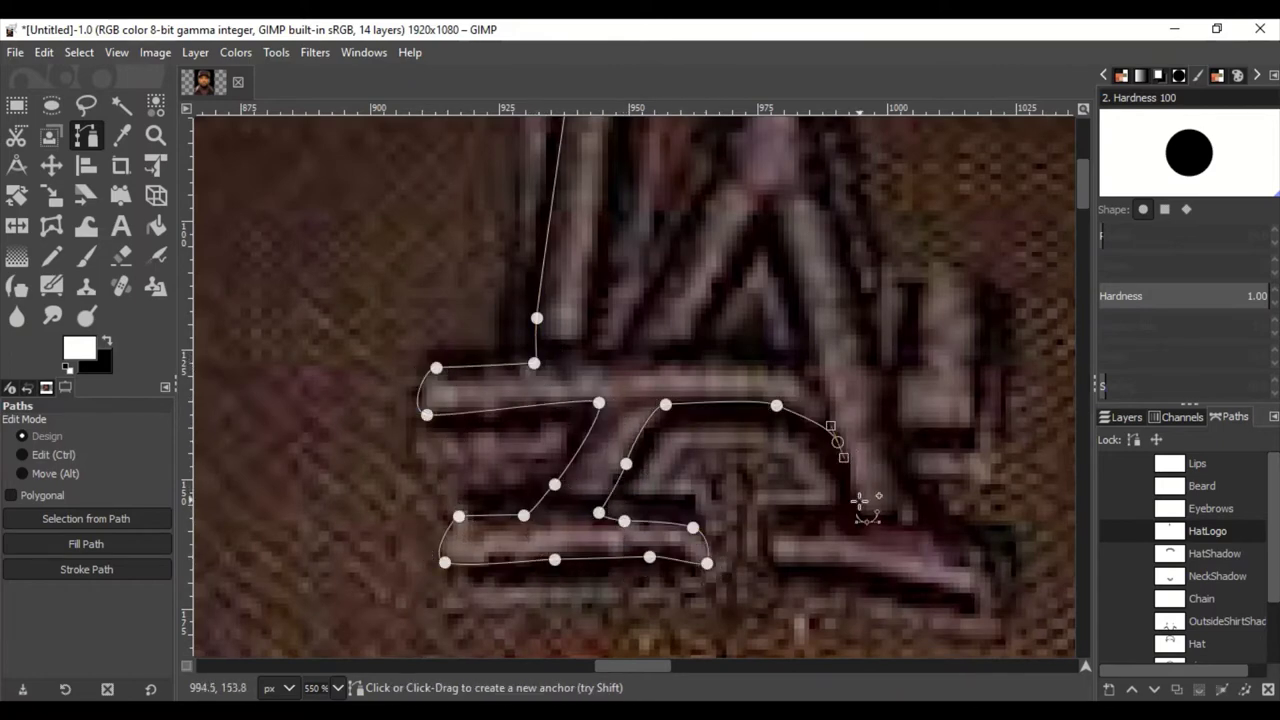
{"action": "left_click", "coordinate": [776, 561]}
{"action": "left_click_drag", "start_coordinate": [853, 567], "coordinate": [877, 572]}
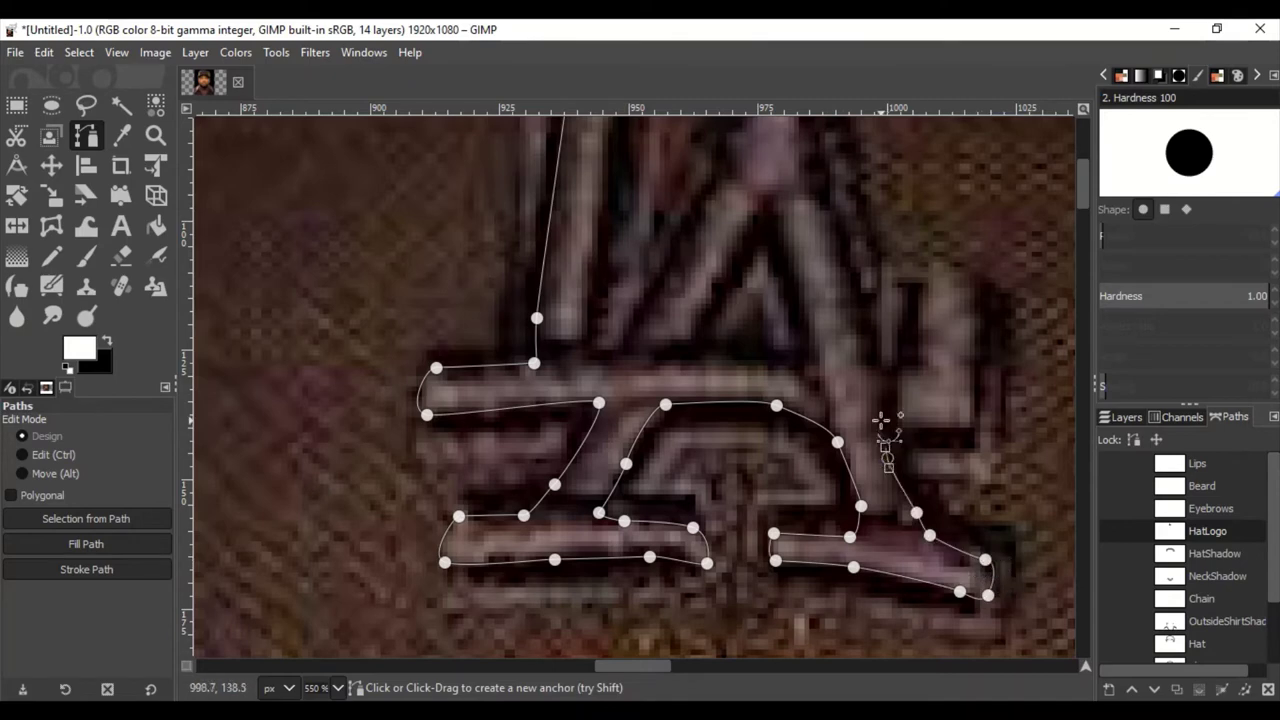
Trace the right hook of the LA logo on the HatLogo path
{"action": "left_click", "coordinate": [976, 348]}
{"action": "left_click", "coordinate": [974, 278]}
{"action": "left_click", "coordinate": [897, 274]}
{"action": "left_click", "coordinate": [922, 362]}
{"action": "scroll", "coordinate": [891, 371], "scroll_direction": "up", "scroll_amount": 3}
{"action": "left_click", "coordinate": [787, 463]}
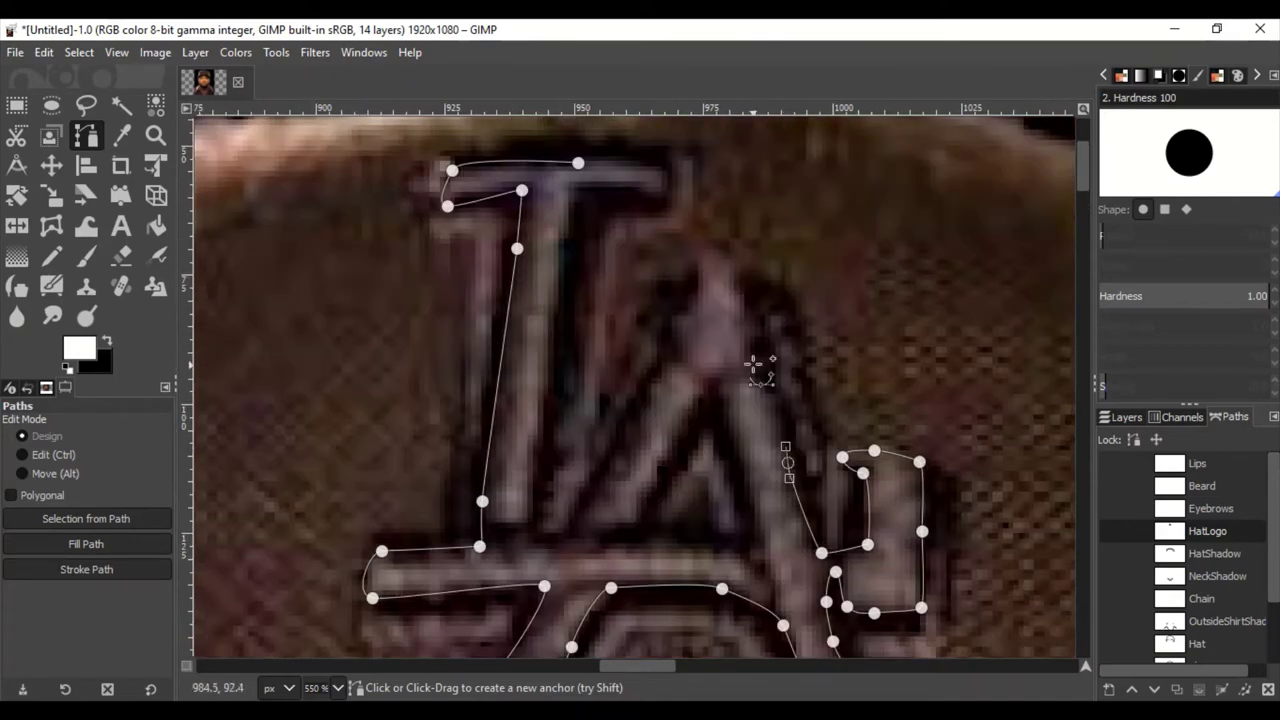
Finish the logo outline along the A's curve and the T's top bar
{"action": "left_click_drag", "start_coordinate": [525, 523], "coordinate": [558, 405]}
{"action": "scroll", "coordinate": [558, 405], "scroll_direction": "up", "scroll_amount": 3}
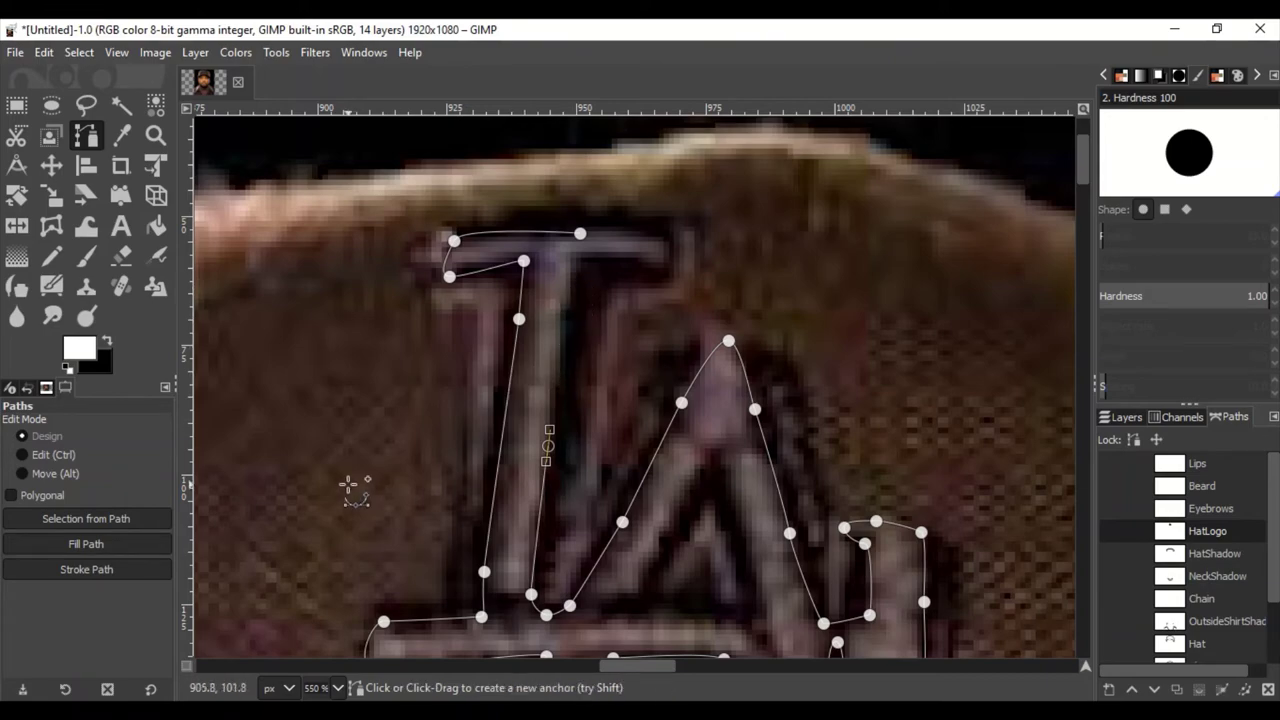
{"action": "scroll", "coordinate": [540, 330], "scroll_direction": "up", "scroll_amount": 2}
{"action": "left_click", "coordinate": [686, 222]}
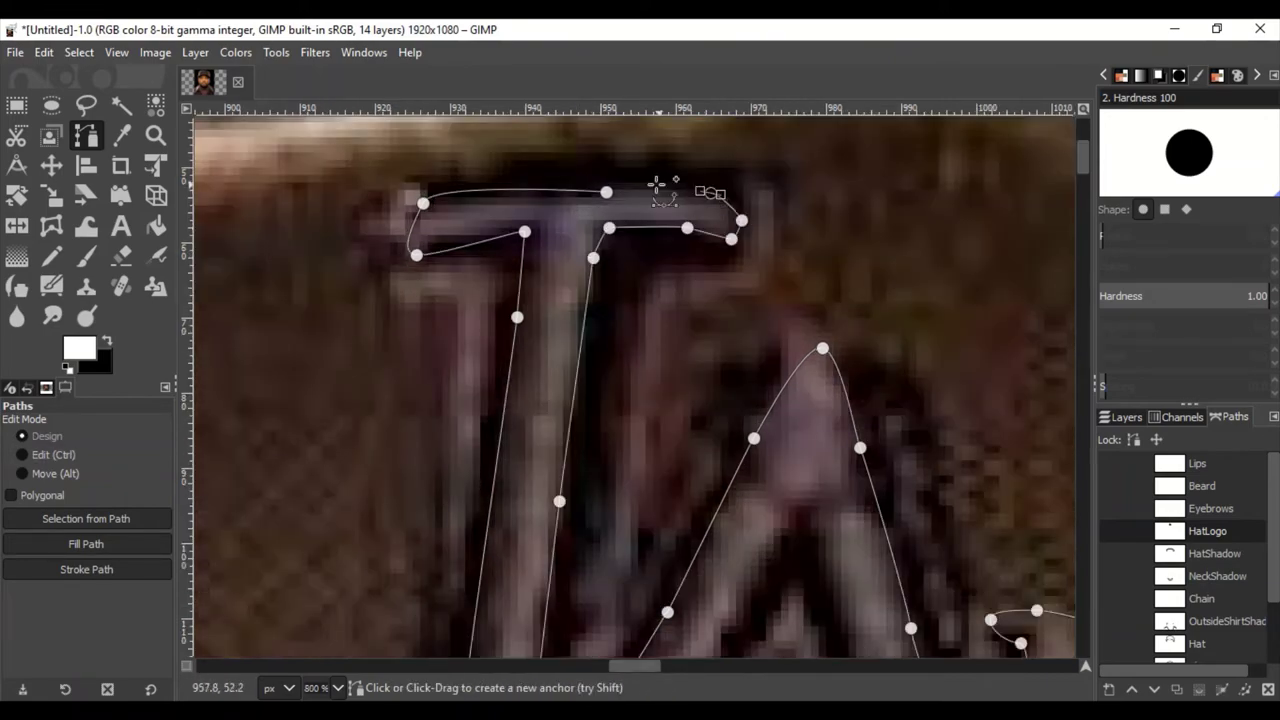
{"action": "left_click", "coordinate": [729, 214]}
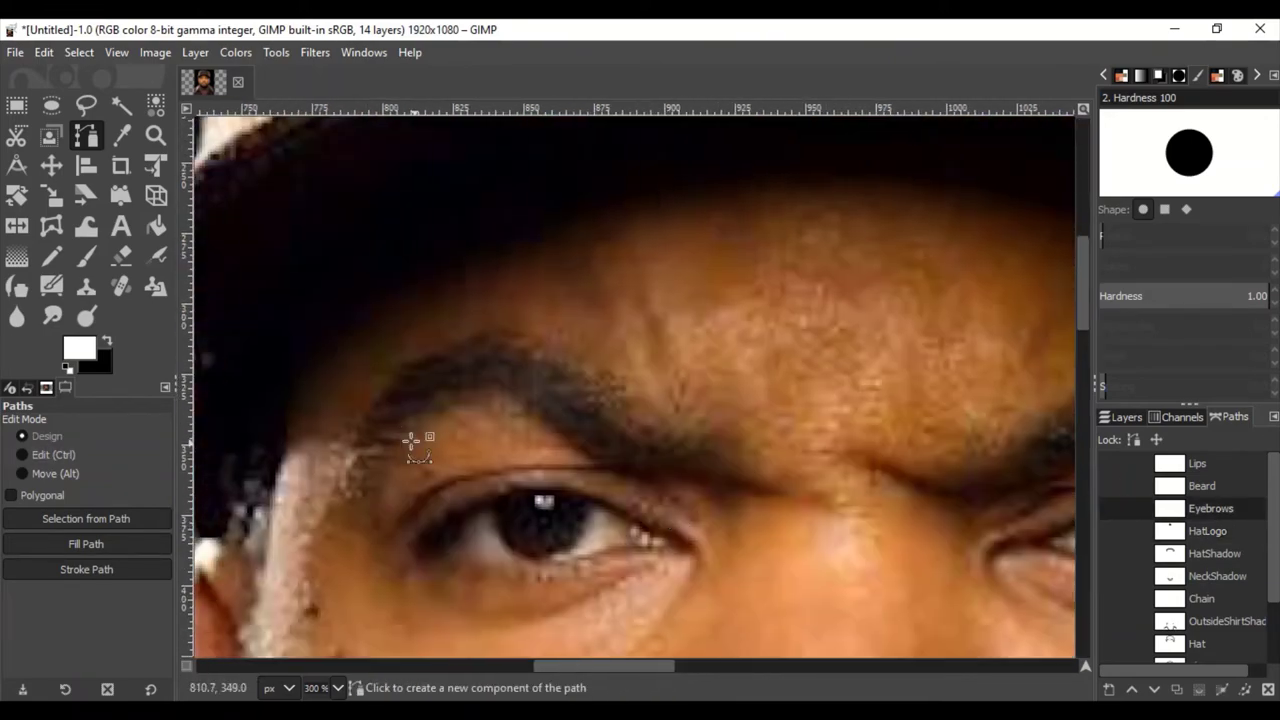
Start the Eyebrows path with a curved outline of the first eyebrow
{"action": "left_click", "coordinate": [385, 441]}
{"action": "left_click", "coordinate": [459, 392]}
{"action": "left_click_drag", "start_coordinate": [554, 424], "coordinate": [590, 463]}
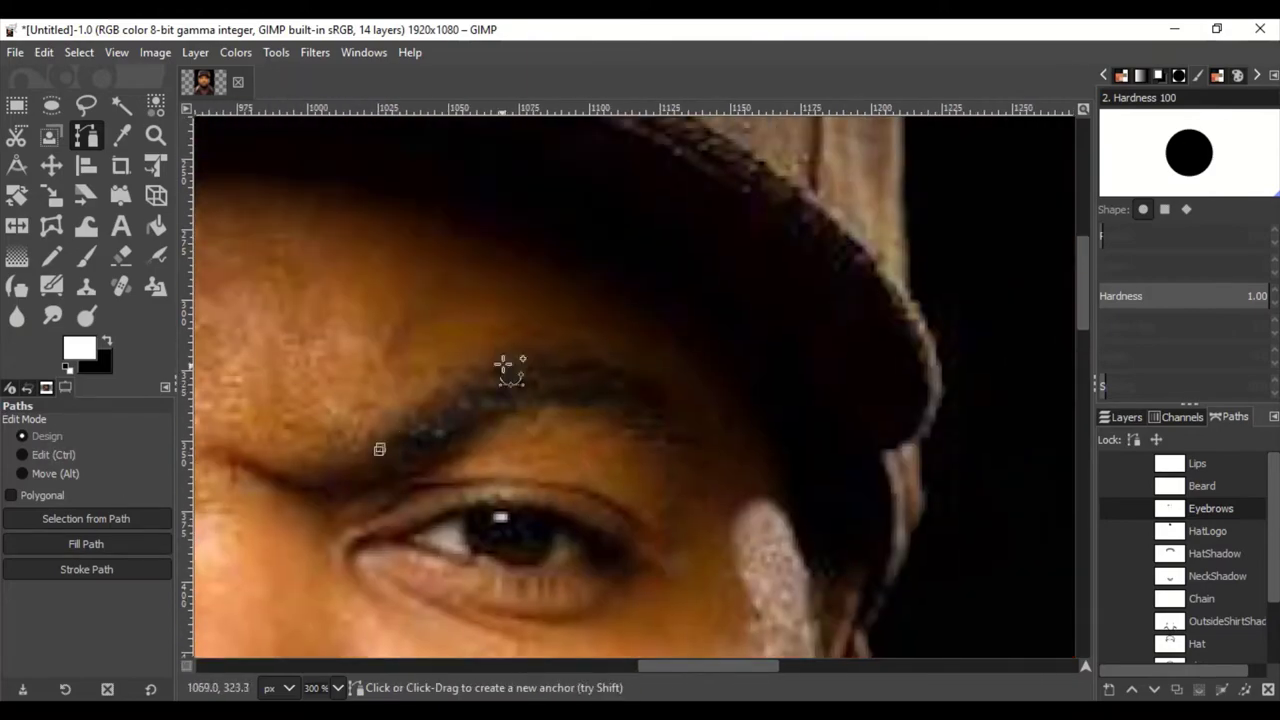
Outline the second eyebrow and start the Beard path along the jaw
{"action": "left_click", "coordinate": [513, 360]}
{"action": "left_click_drag", "start_coordinate": [648, 386], "coordinate": [661, 410]}
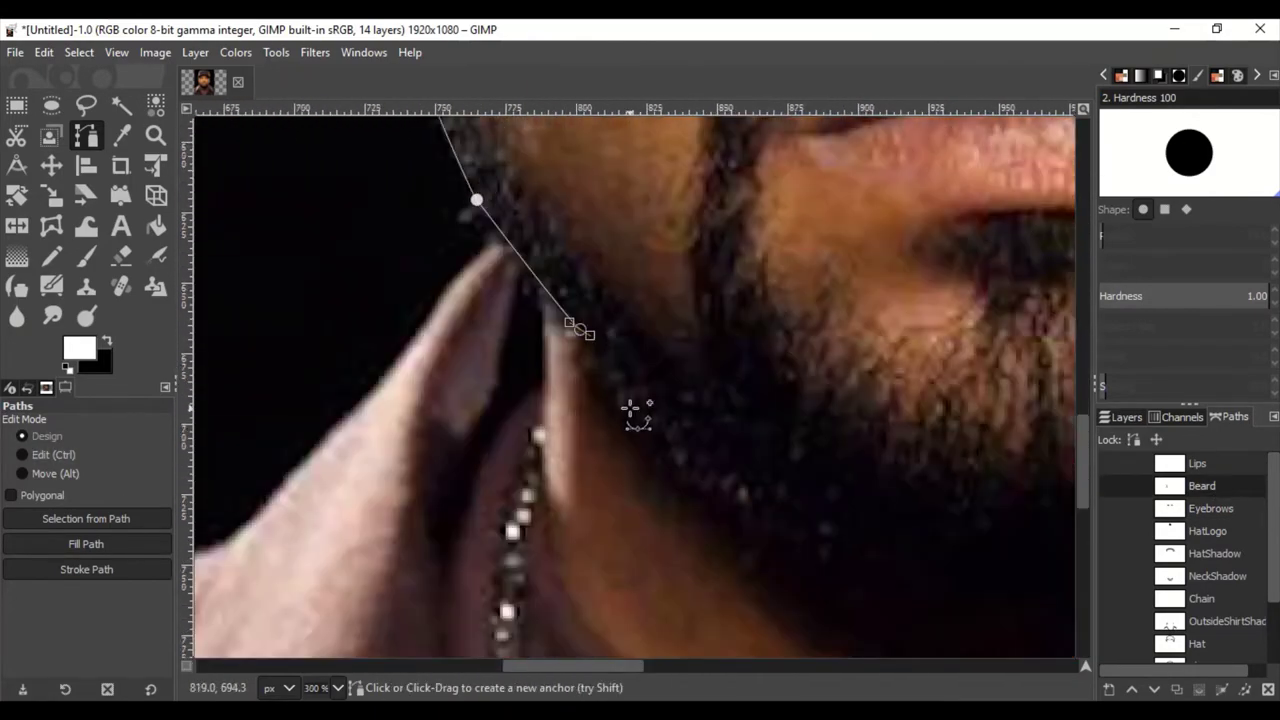
{"action": "left_click", "coordinate": [630, 410]}
{"action": "left_click", "coordinate": [520, 372]}
{"action": "left_click", "coordinate": [700, 423]}
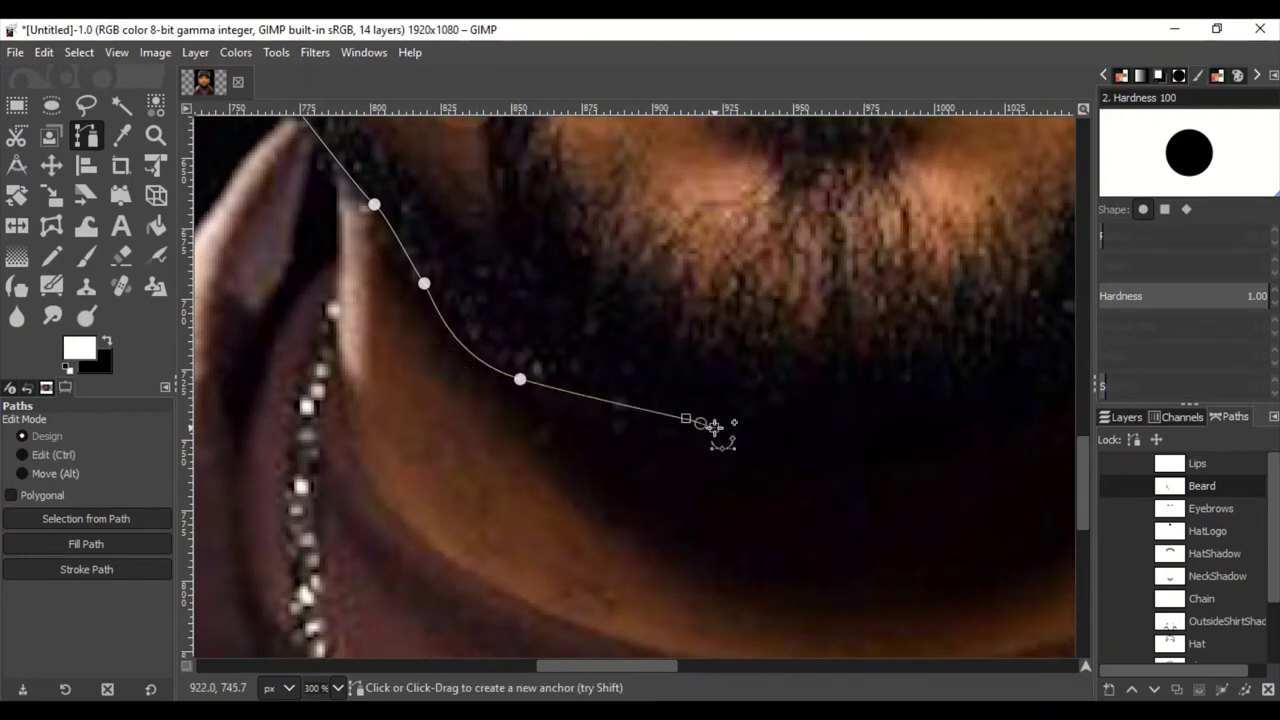
{"action": "left_click", "coordinate": [509, 429]}
{"action": "left_click", "coordinate": [415, 425]}
{"action": "mouse_move", "coordinate": [424, 420]}
{"action": "left_mouse_down"}
{"action": "mouse_move", "coordinate": [386, 449]}
{"action": "mouse_move", "coordinate": [452, 479]}
{"action": "left_mouse_up"}
Extend the beard outline down and around the chin
{"action": "left_click_drag", "start_coordinate": [493, 360], "coordinate": [494, 305]}
{"action": "scroll", "coordinate": [570, 479], "scroll_direction": "up", "scroll_amount": 3}
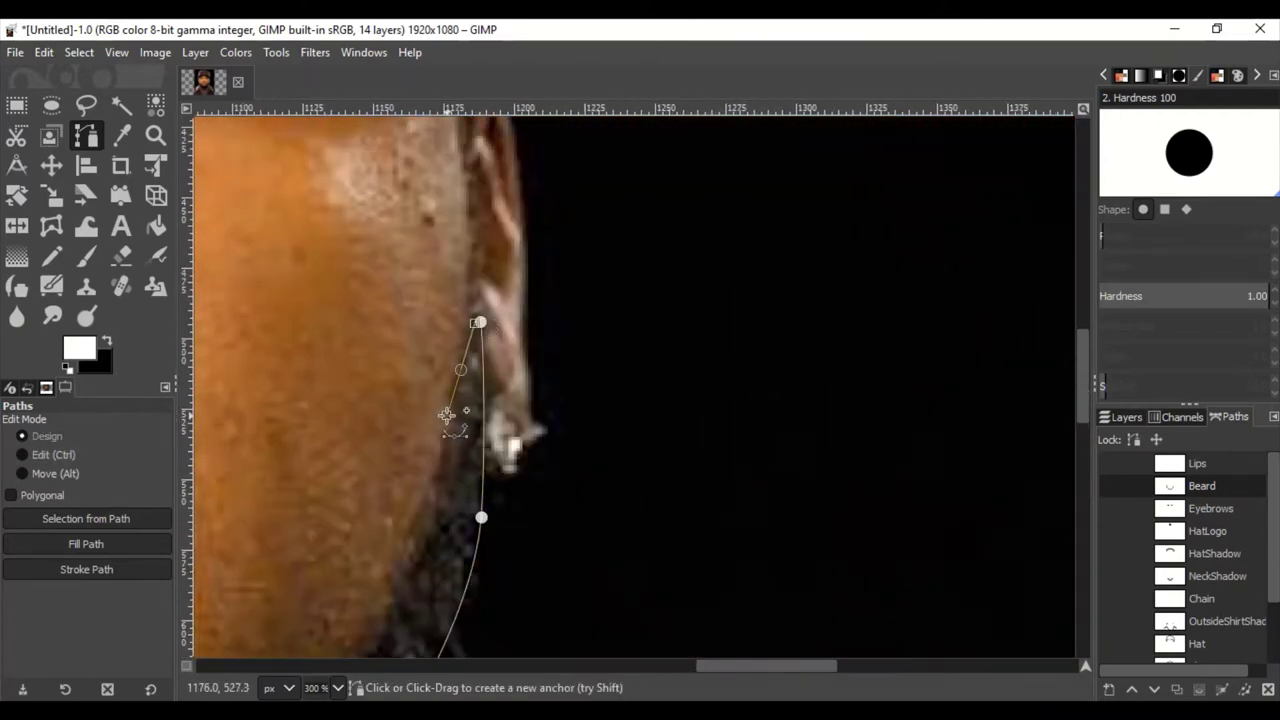
{"action": "scroll", "coordinate": [447, 415], "scroll_direction": "down", "scroll_amount": 3}
{"action": "left_click", "coordinate": [363, 594]}
{"action": "left_click", "coordinate": [266, 636]}
{"action": "scroll", "coordinate": [486, 471], "scroll_direction": "left", "scroll_amount": 3}
Curve the beard outline along the mustache and left jaw, closing it
{"action": "left_click_drag", "start_coordinate": [435, 358], "coordinate": [401, 321]}
{"action": "scroll", "coordinate": [477, 420], "scroll_direction": "up", "scroll_amount": 3}
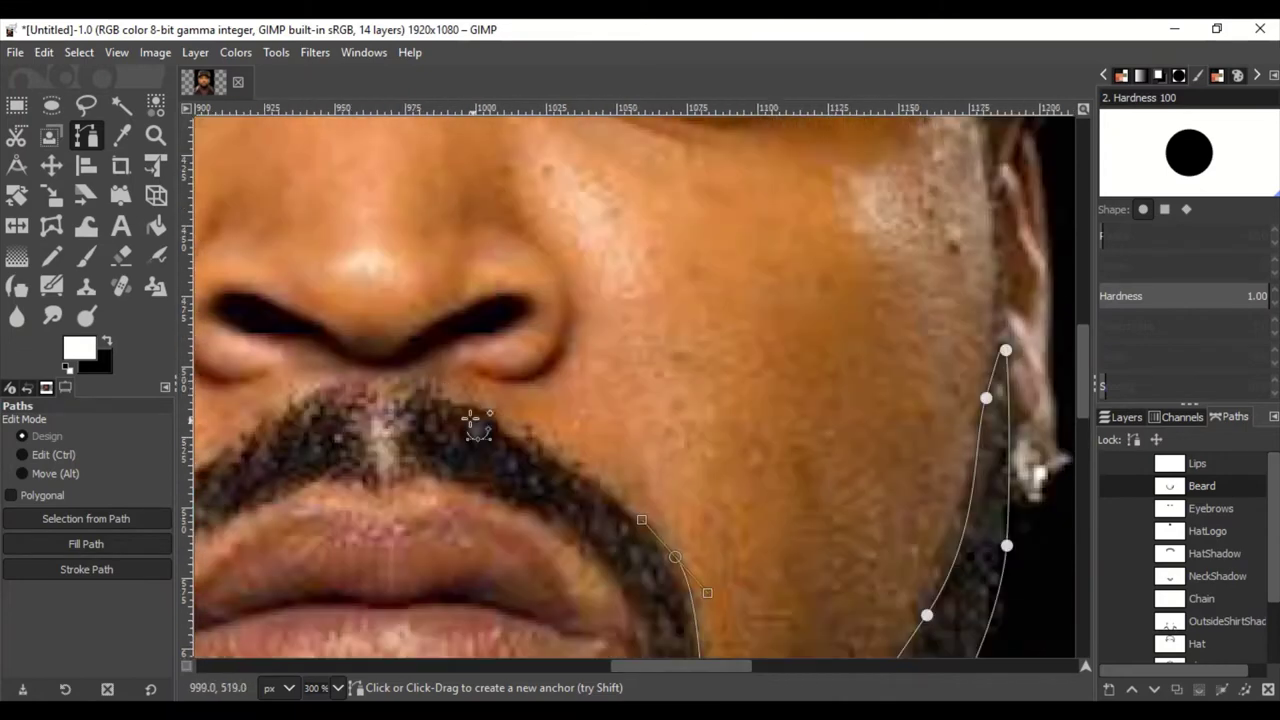
{"action": "left_click", "coordinate": [427, 390]}
{"action": "left_click", "coordinate": [393, 446]}
{"action": "scroll", "coordinate": [265, 430], "scroll_direction": "down", "scroll_amount": 3}
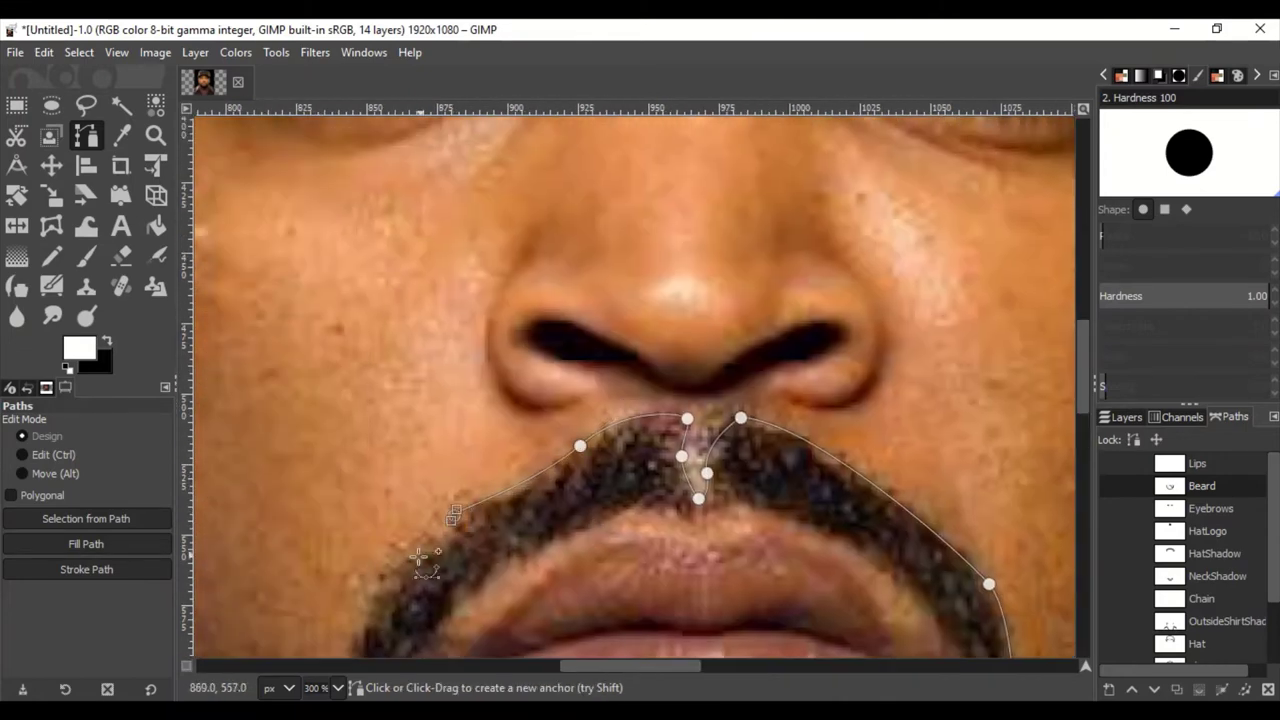
{"action": "scroll", "coordinate": [480, 600], "scroll_direction": "left", "scroll_amount": 3}
{"action": "left_click_drag", "start_coordinate": [477, 464], "coordinate": [470, 420]}
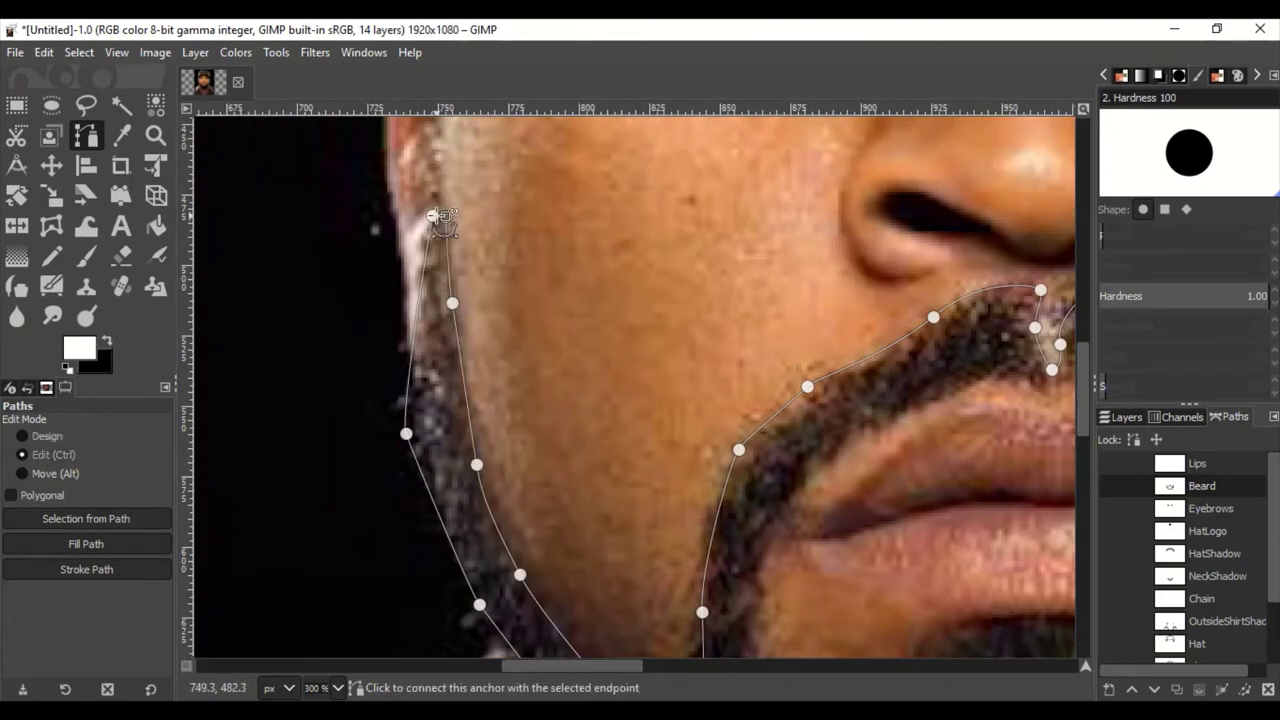
{"action": "left_click", "coordinate": [432, 216]}
Trace the mouth on the Lips path and select the Outside Shirt path
{"action": "scroll", "coordinate": [381, 345], "scroll_direction": "down", "scroll_amount": 3}
{"action": "scroll", "coordinate": [381, 345], "scroll_direction": "right", "scroll_amount": 4}
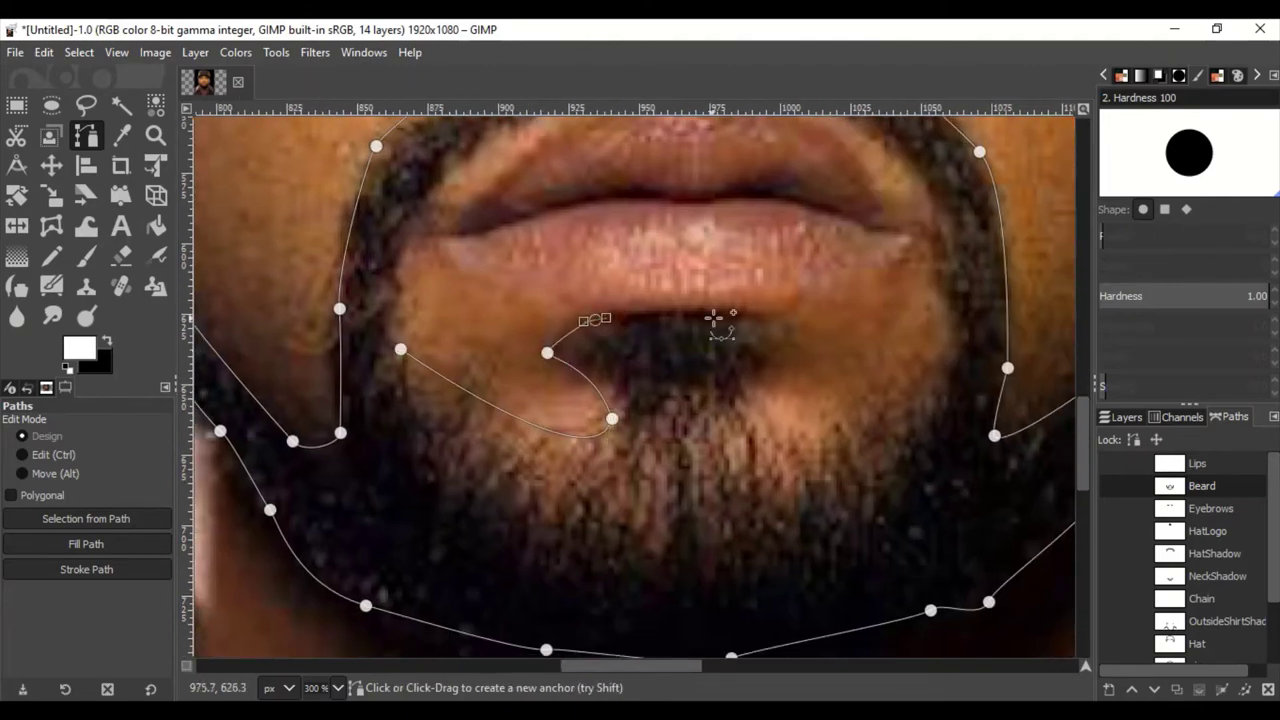
{"action": "scroll", "coordinate": [768, 449], "scroll_direction": "up", "scroll_amount": 4}
{"action": "scroll", "coordinate": [768, 449], "scroll_direction": "right", "scroll_amount": 3}
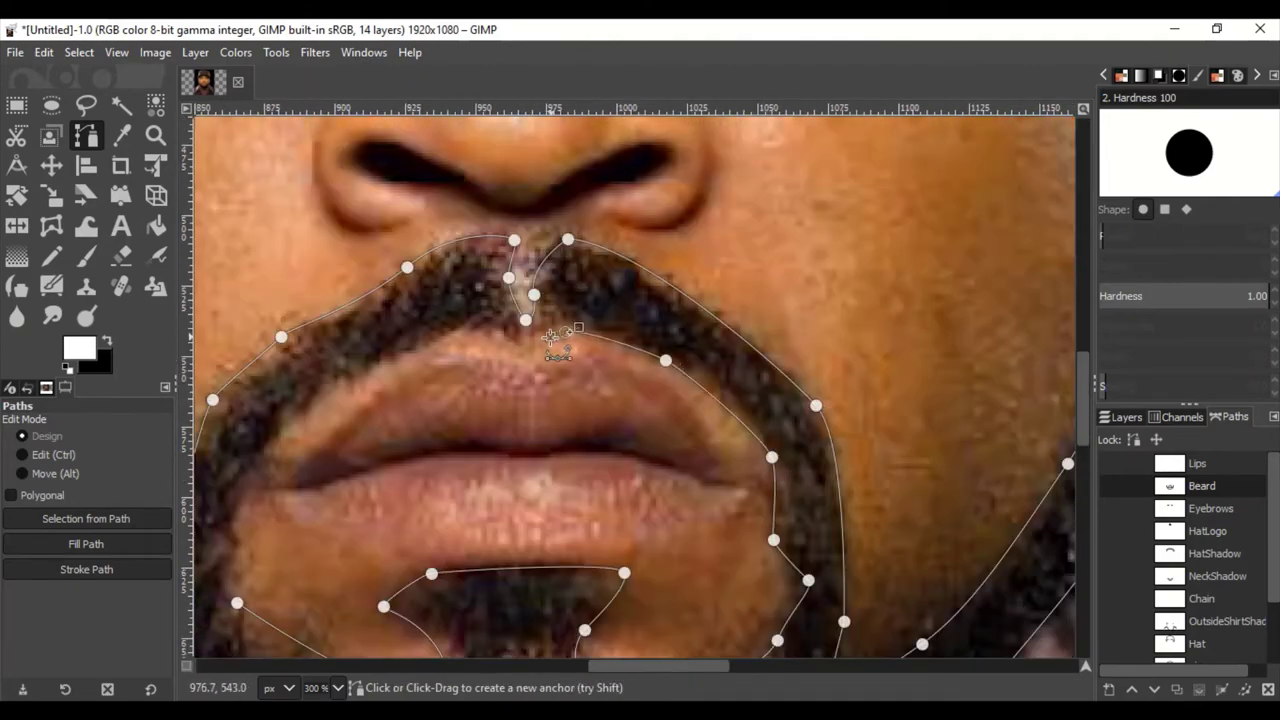
{"action": "scroll", "coordinate": [405, 381], "scroll_direction": "down", "scroll_amount": 5}
{"action": "left_click", "coordinate": [1197, 463]}
{"action": "scroll", "coordinate": [414, 466], "scroll_direction": "up", "scroll_amount": 5}
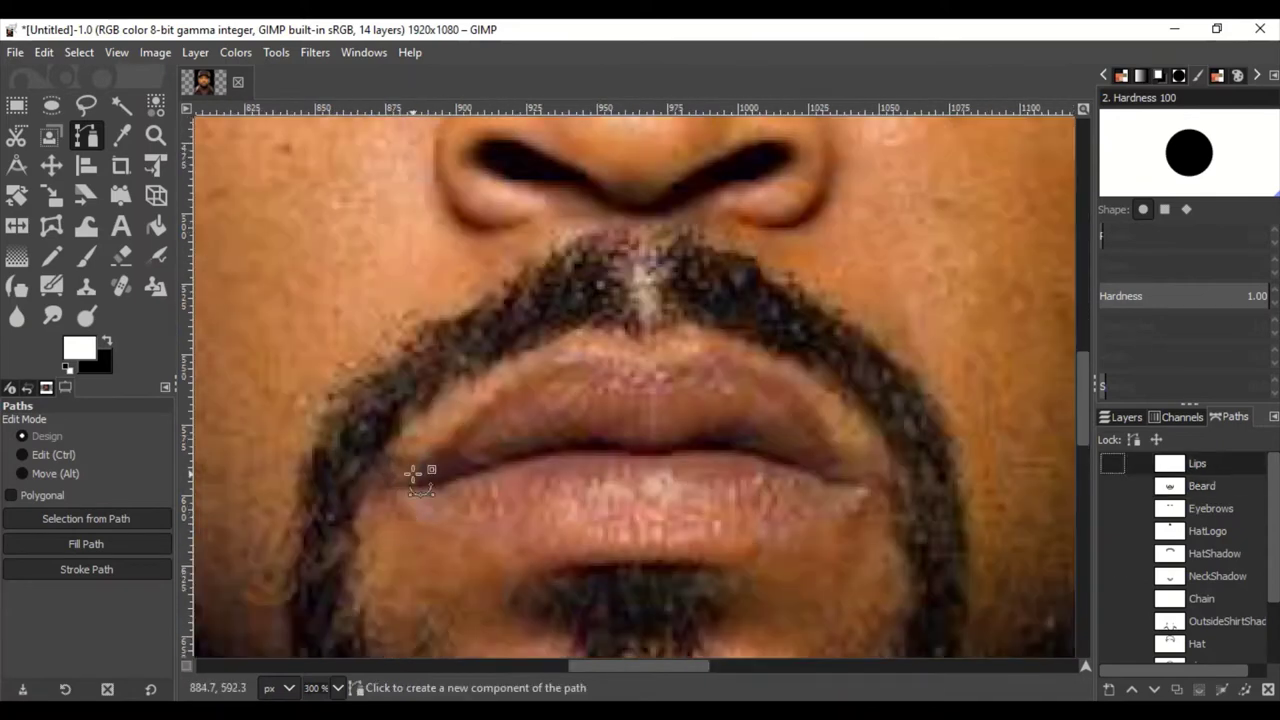
{"action": "left_click", "coordinate": [413, 474]}
{"action": "left_click_drag", "start_coordinate": [545, 366], "coordinate": [692, 368]}
{"action": "left_click", "coordinate": [866, 481]}
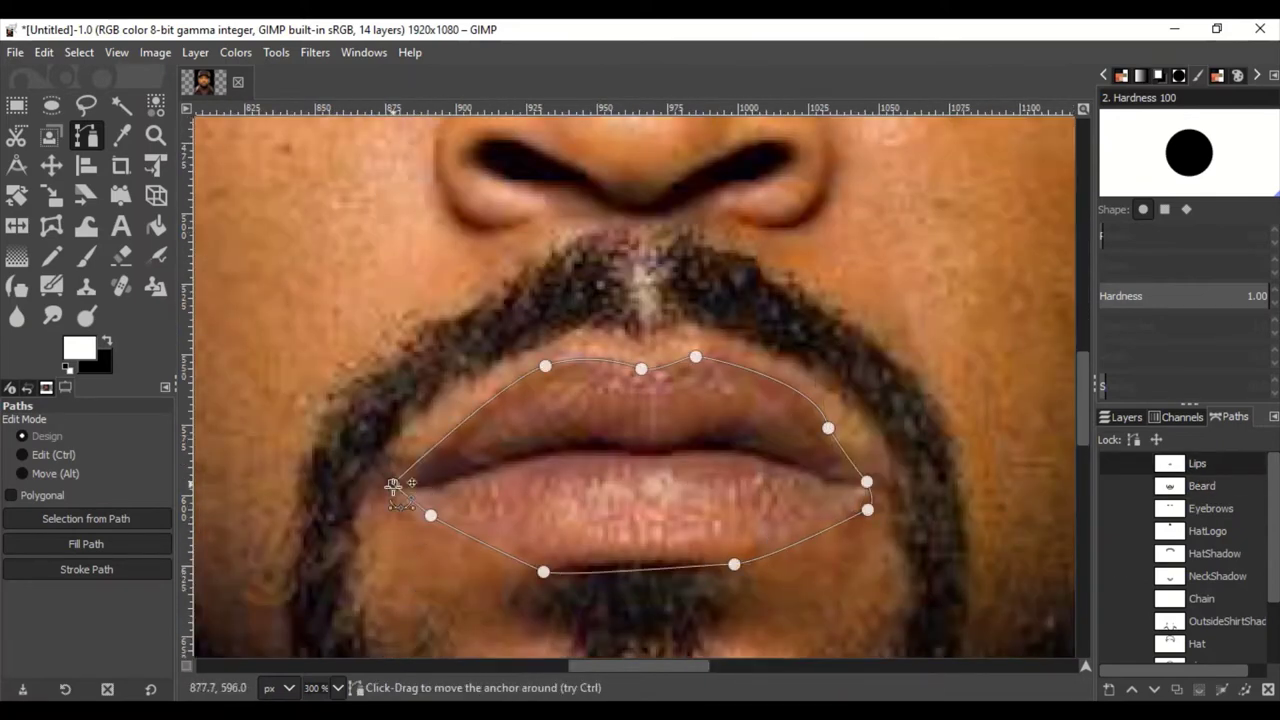
{"action": "scroll", "coordinate": [1200, 580], "scroll_direction": "down", "scroll_amount": 2}
{"action": "double_click", "coordinate": [1210, 652]}
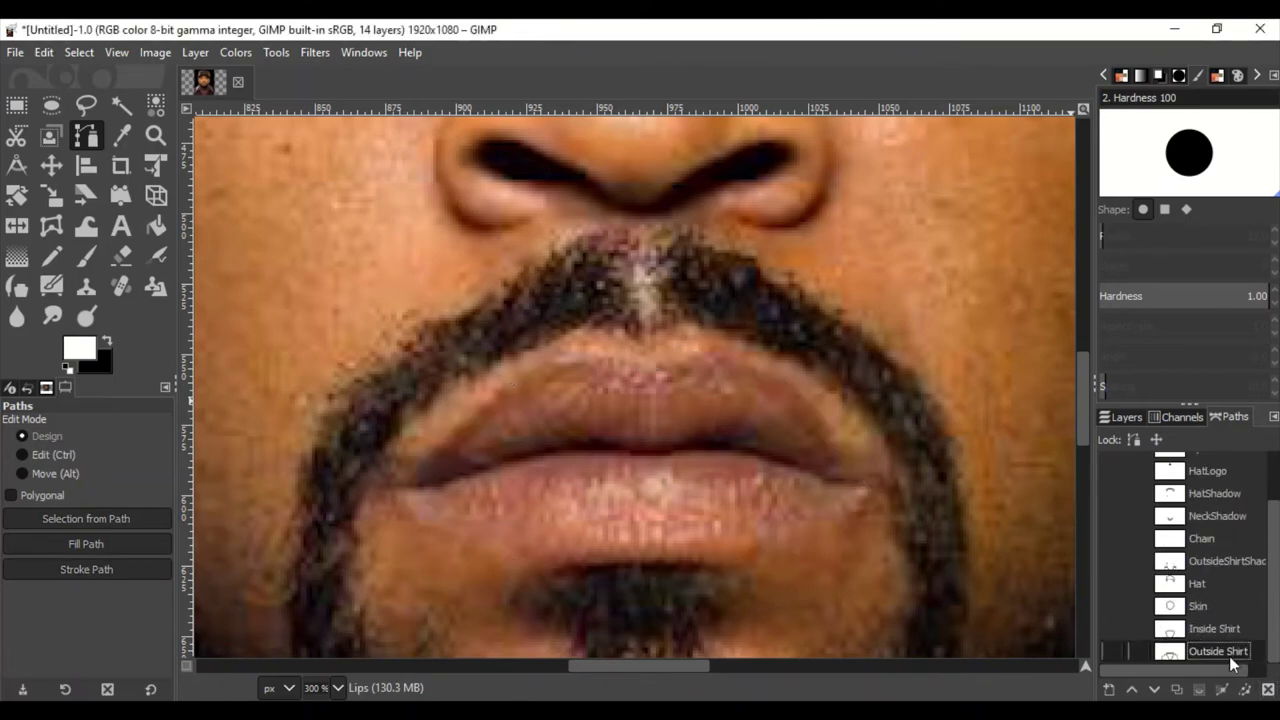
Select the Outside Shirt layer and display the Outside Shirt path
{"action": "key", "text": "Return"}
{"action": "scroll", "coordinate": [1265, 628], "scroll_direction": "down", "scroll_amount": 3}
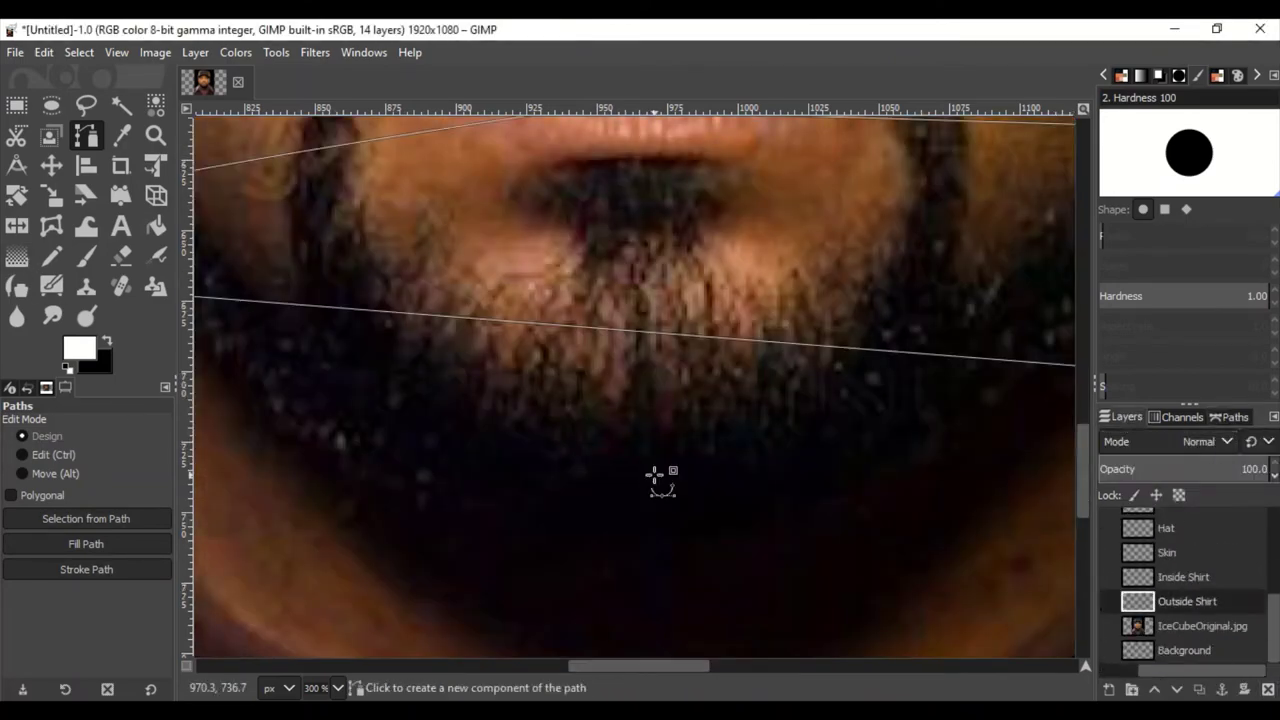
{"action": "key", "text": "1"}
{"action": "scroll", "coordinate": [1183, 645], "scroll_direction": "down", "scroll_amount": 5}
{"action": "left_click", "coordinate": [1187, 626]}
{"action": "left_click", "coordinate": [79, 250]}
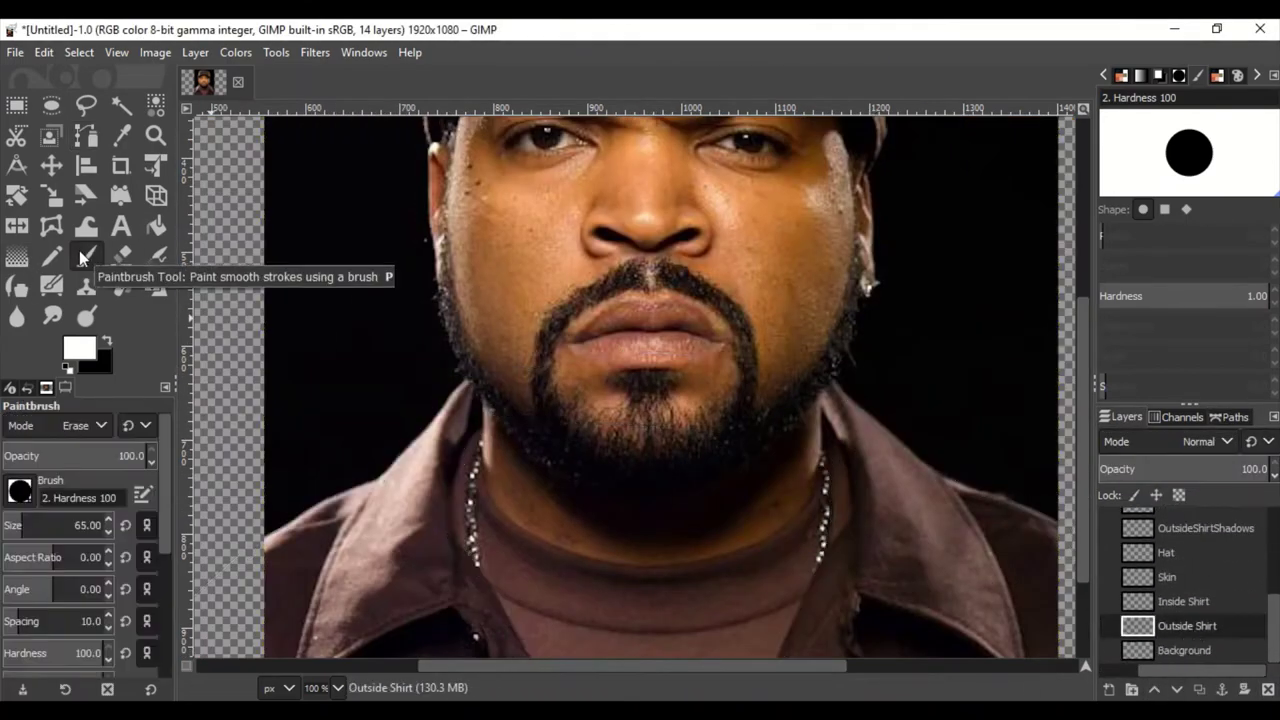
{"action": "left_click", "coordinate": [79, 141]}
{"action": "scroll", "coordinate": [712, 515], "scroll_direction": "down", "scroll_amount": 3}
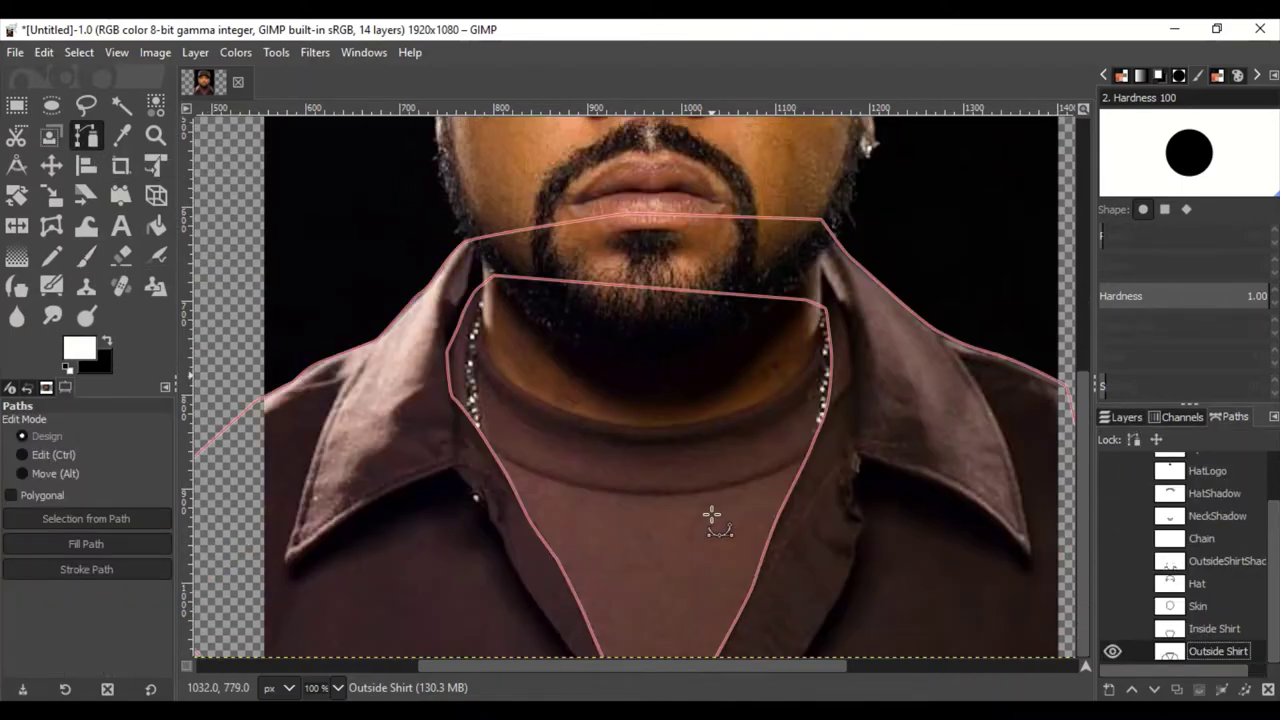
{"action": "scroll", "coordinate": [956, 565], "scroll_direction": "down", "scroll_amount": 2}
{"action": "scroll", "coordinate": [982, 561], "scroll_direction": "up", "scroll_amount": 2}
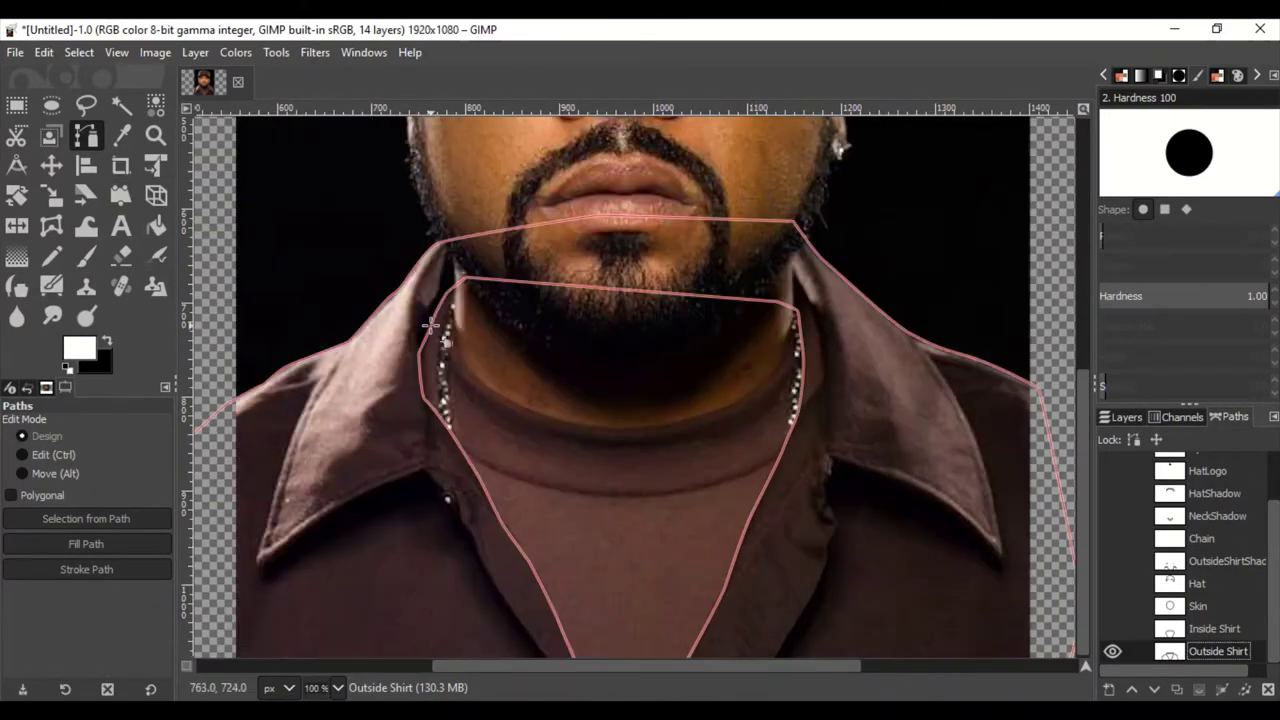
{"action": "left_click", "coordinate": [1218, 651]}
{"action": "left_click", "coordinate": [1125, 417]}
Fill the Outside Shirt path with dark brown 261710
{"action": "left_click", "coordinate": [79, 348]}
{"action": "left_click", "coordinate": [360, 441]}
{"action": "left_click", "coordinate": [914, 600]}
{"action": "left_click", "coordinate": [257, 541]}
{"action": "left_click", "coordinate": [43, 52]}
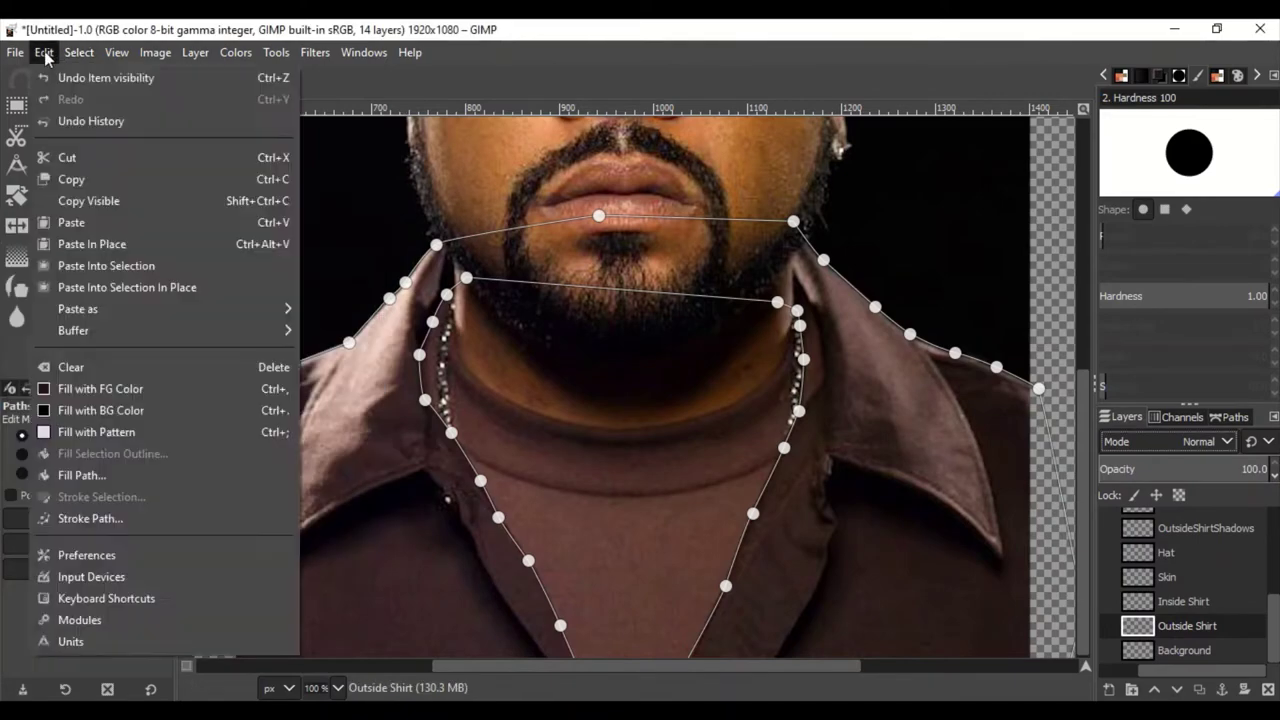
{"action": "left_click", "coordinate": [86, 471]}
Select the Inside Shirt layer, set foreground to reddish-brown 5f3c38, and show its path
{"action": "left_click", "coordinate": [223, 626]}
{"action": "left_click", "coordinate": [1183, 601]}
{"action": "left_click", "coordinate": [79, 348]}
{"action": "left_click", "coordinate": [248, 535]}
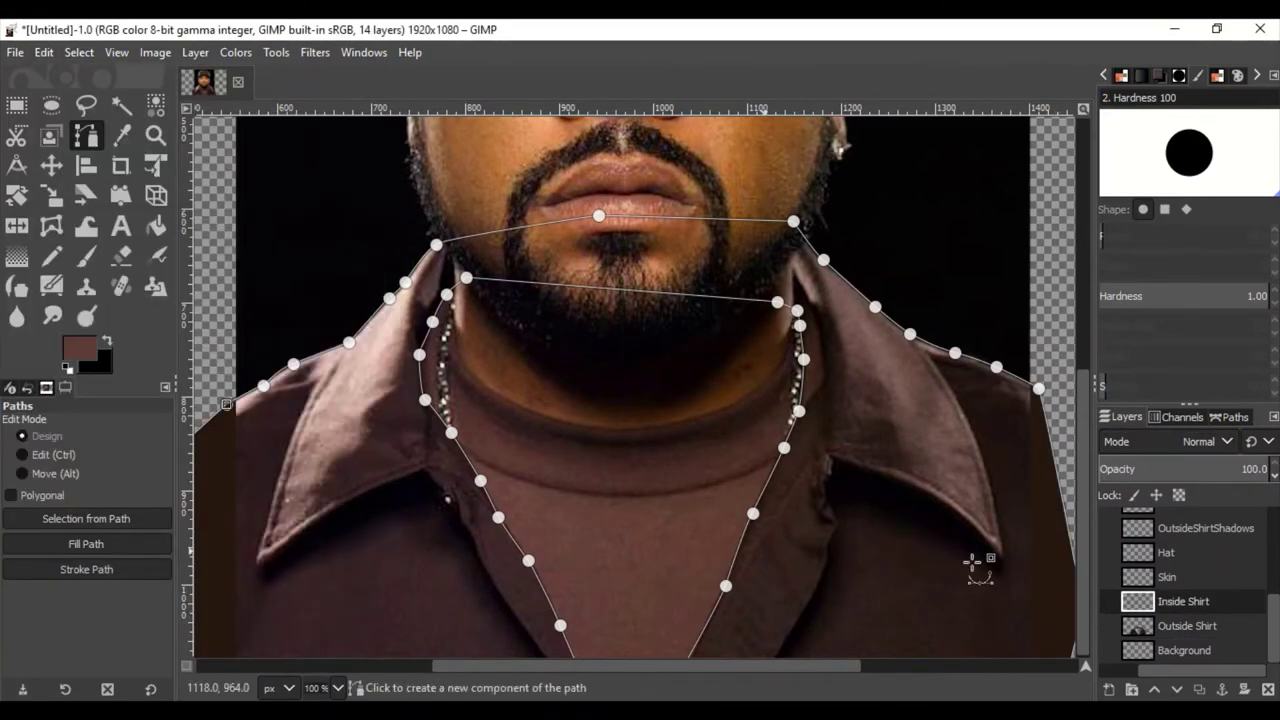
{"action": "left_click", "coordinate": [1228, 417]}
{"action": "left_click", "coordinate": [1214, 628]}
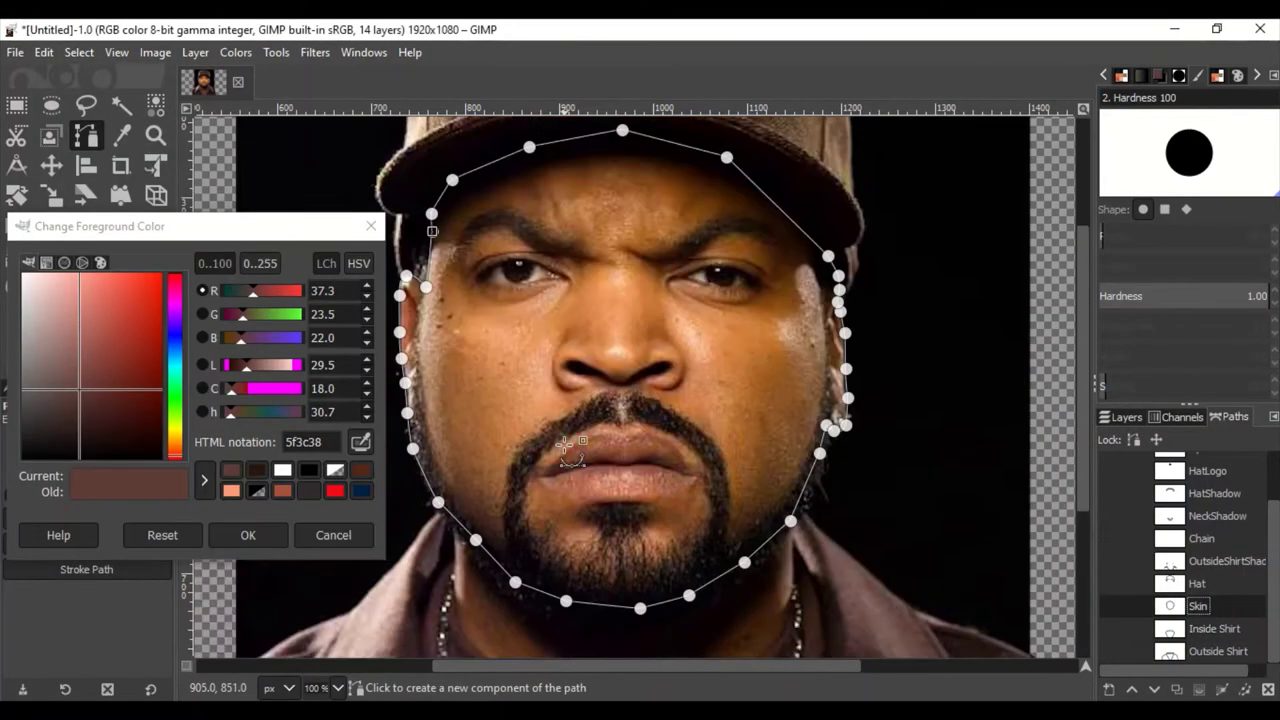
Scroll the canvas up and right to bring the lips into view
{"action": "scroll", "coordinate": [456, 450], "scroll_direction": "up", "scroll_amount": 2}
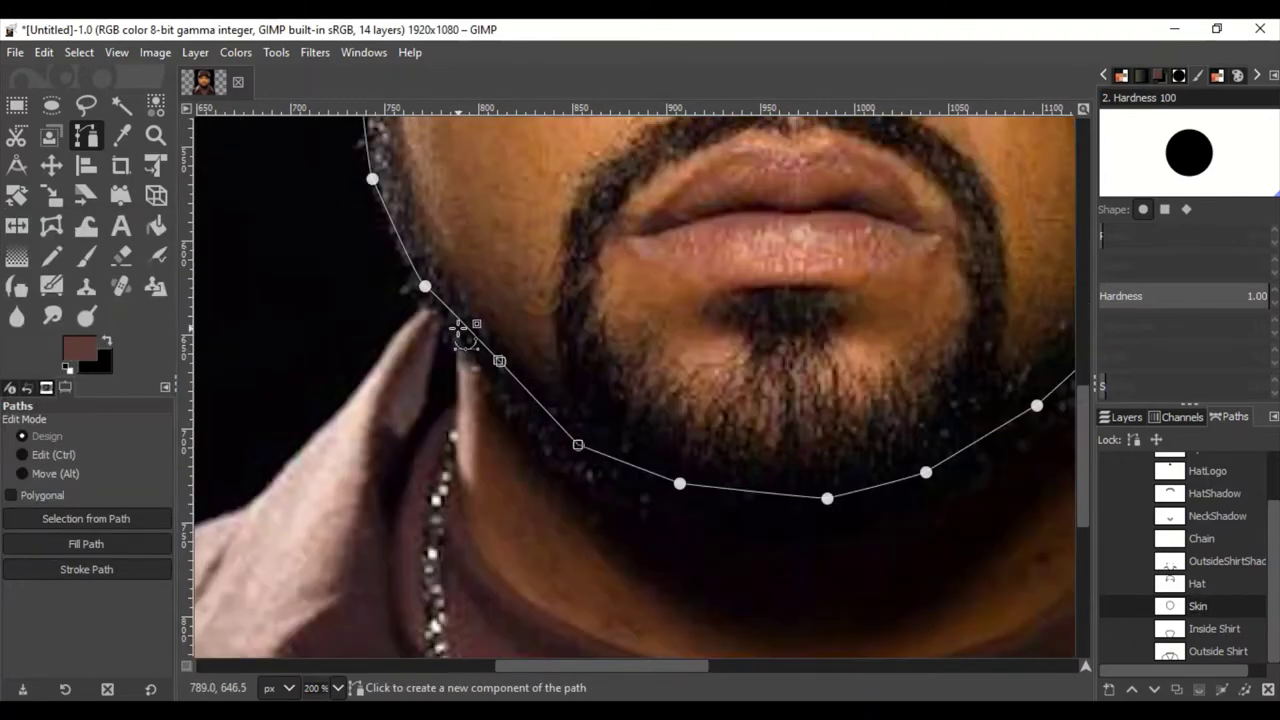
{"action": "scroll", "coordinate": [466, 330], "scroll_direction": "up", "scroll_amount": 1}
{"action": "scroll", "coordinate": [486, 586], "scroll_direction": "up", "scroll_amount": 1}
{"action": "scroll", "coordinate": [830, 525], "scroll_direction": "right", "scroll_amount": 1}
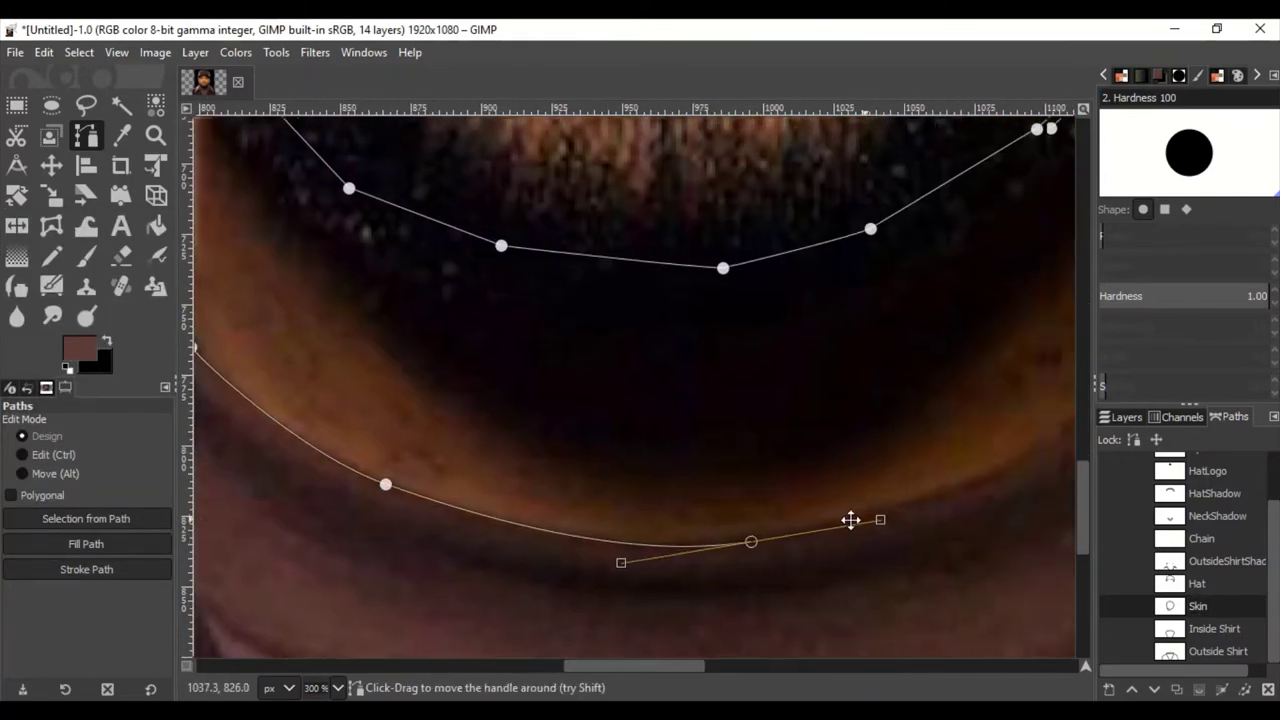
{"action": "scroll", "coordinate": [855, 450], "scroll_direction": "right", "scroll_amount": 8}
{"action": "scroll", "coordinate": [862, 380], "scroll_direction": "up", "scroll_amount": 2}
{"action": "scroll", "coordinate": [835, 410], "scroll_direction": "up", "scroll_amount": 3}
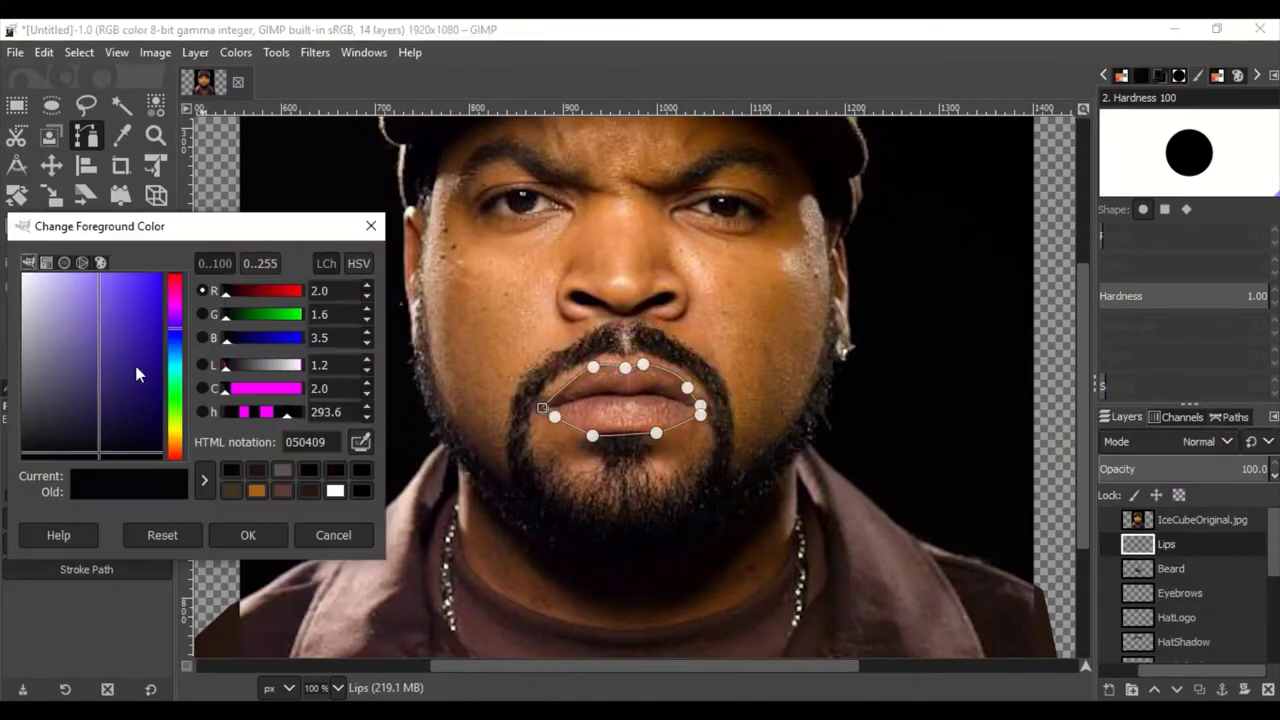
Fill the Lips path with the chosen pink colour
{"action": "left_click", "coordinate": [238, 537]}
{"action": "left_click", "coordinate": [123, 550]}
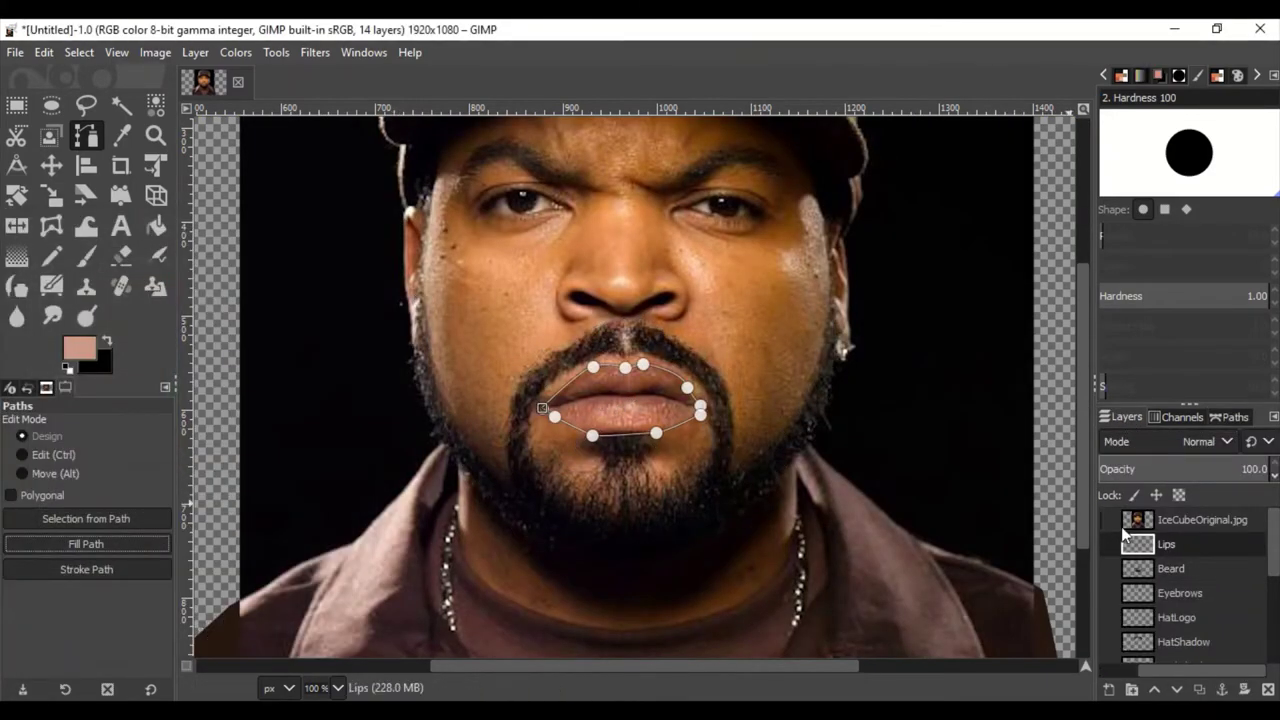
{"action": "scroll", "coordinate": [1150, 605], "scroll_direction": "down", "scroll_amount": 5}
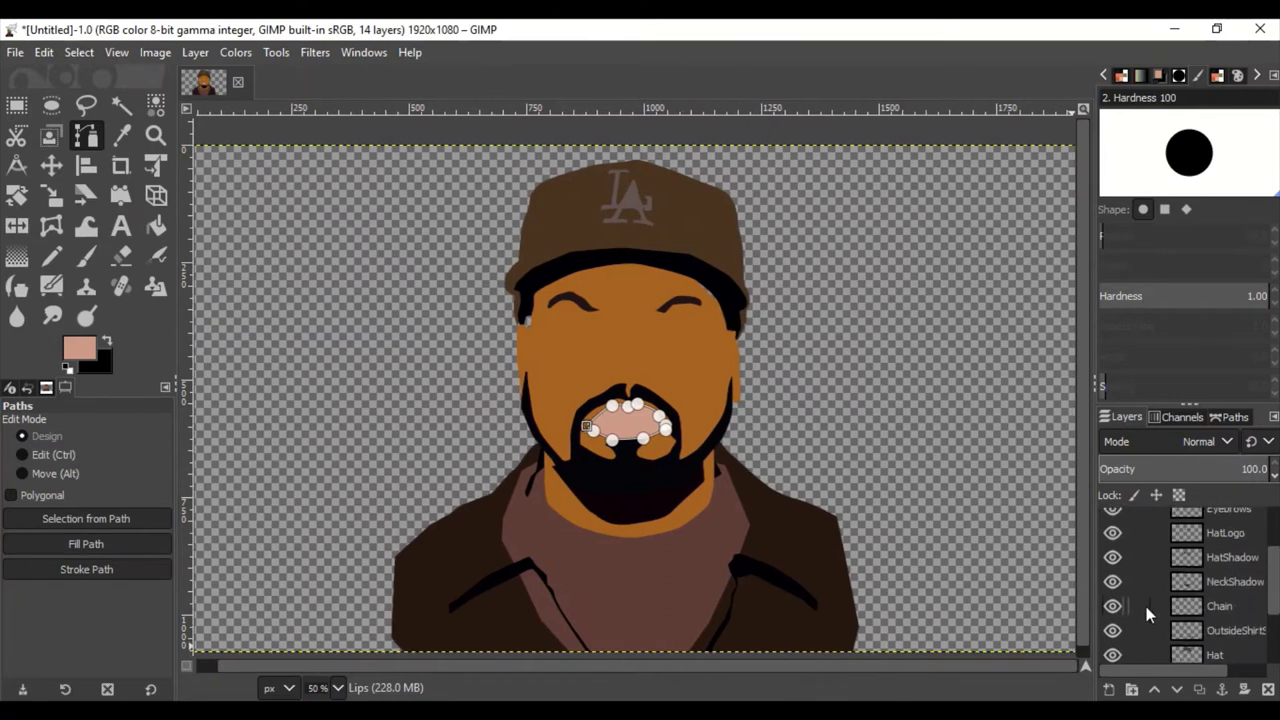
{"action": "scroll", "coordinate": [1240, 652], "scroll_direction": "down", "scroll_amount": 2}
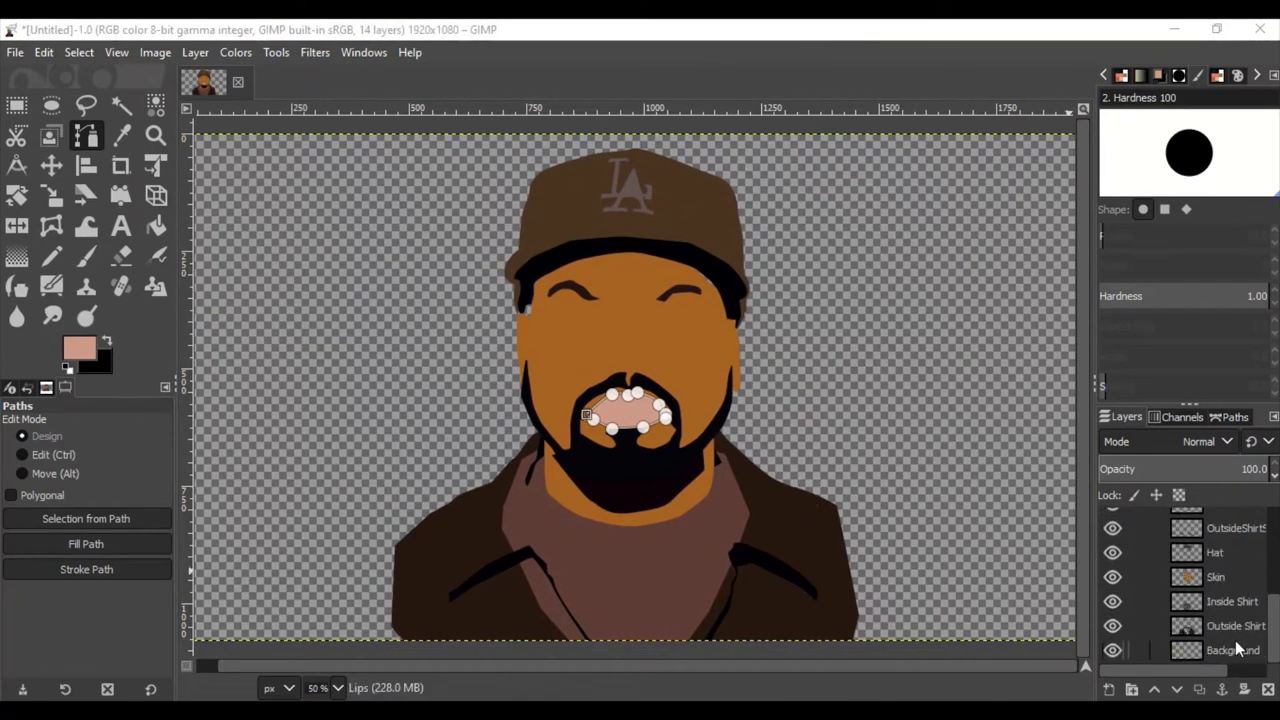
Move the Inside Shirt layer below Outside Shirt
{"action": "left_click", "coordinate": [1229, 604]}
{"action": "left_click", "coordinate": [1177, 690]}
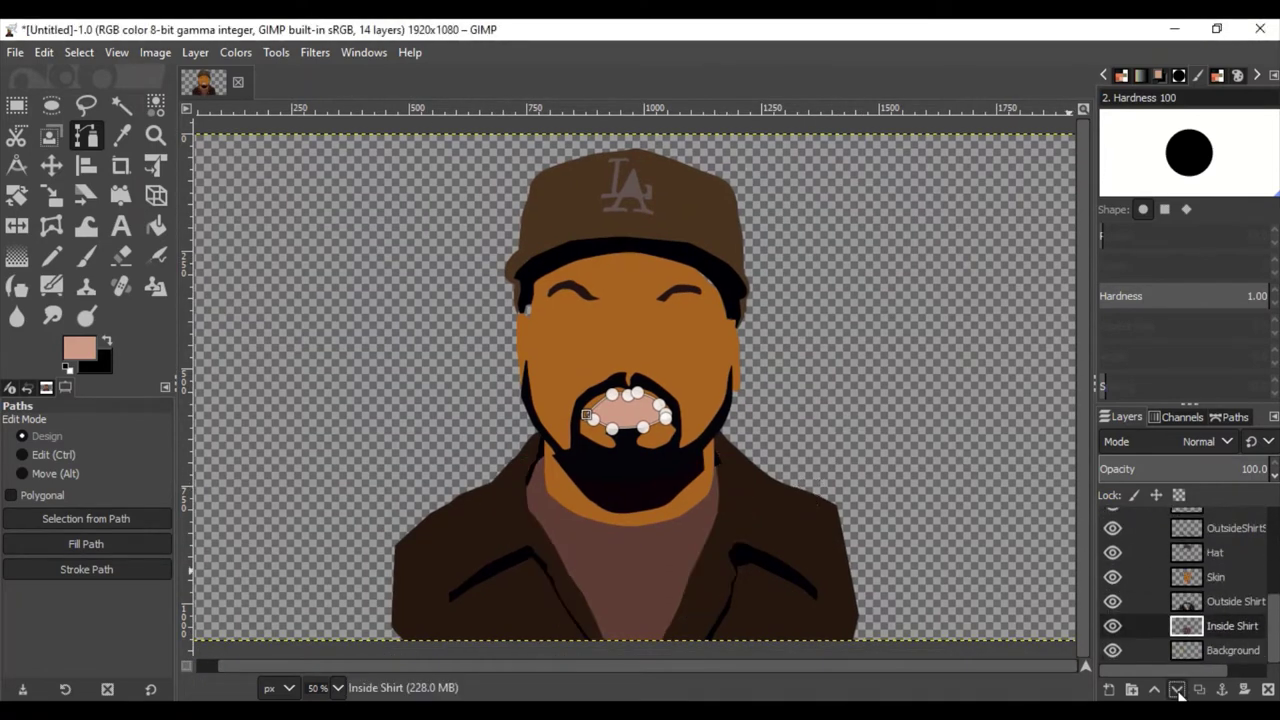
{"action": "scroll", "coordinate": [1207, 560], "scroll_direction": "up", "scroll_amount": 10}
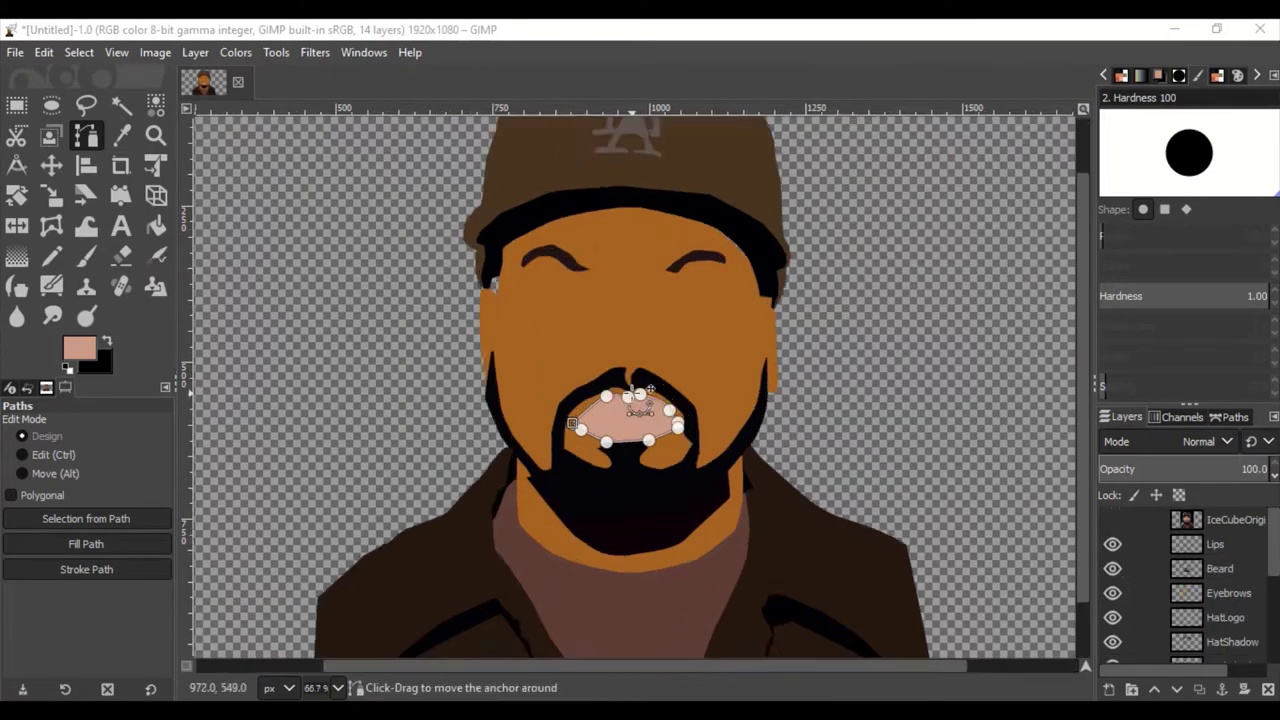
{"action": "scroll", "coordinate": [625, 415], "scroll_direction": "up", "scroll_amount": 3}
{"action": "scroll", "coordinate": [625, 415], "scroll_direction": "down", "scroll_amount": 3}
Toggle the original photo layer on and off to compare with the cartoon
{"action": "left_click", "coordinate": [1112, 519]}
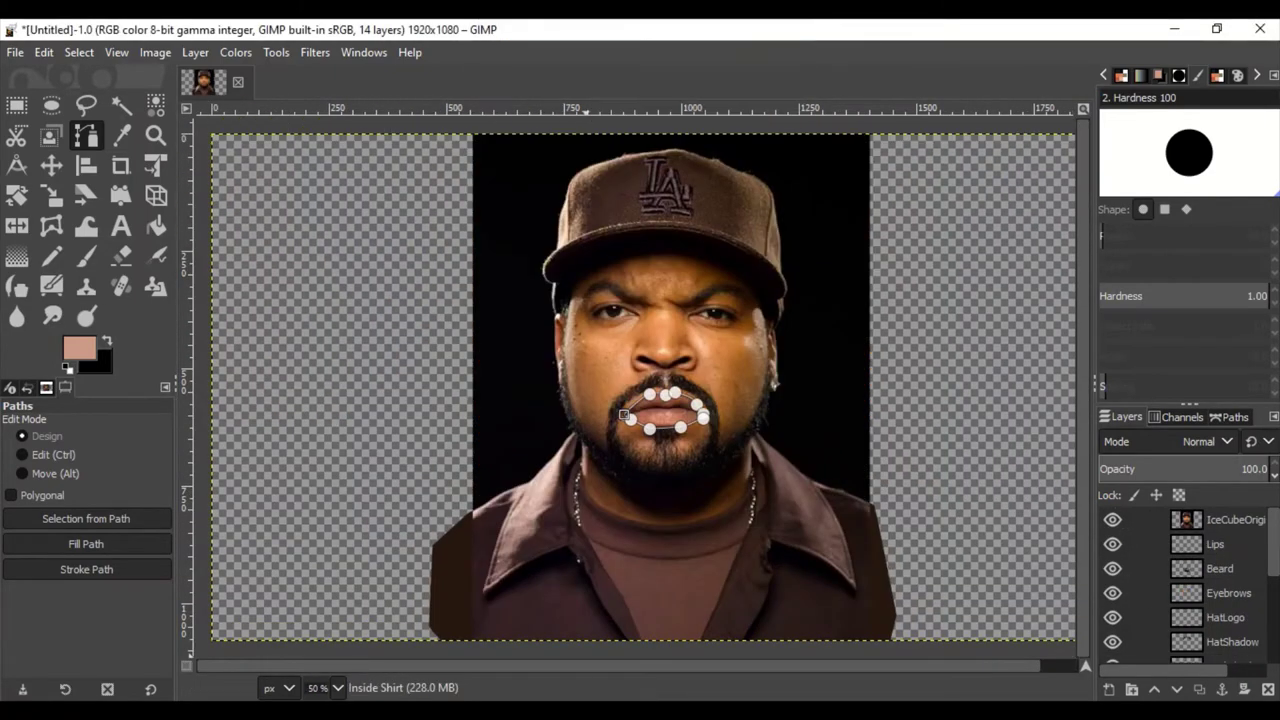
{"action": "left_click", "coordinate": [1112, 519]}
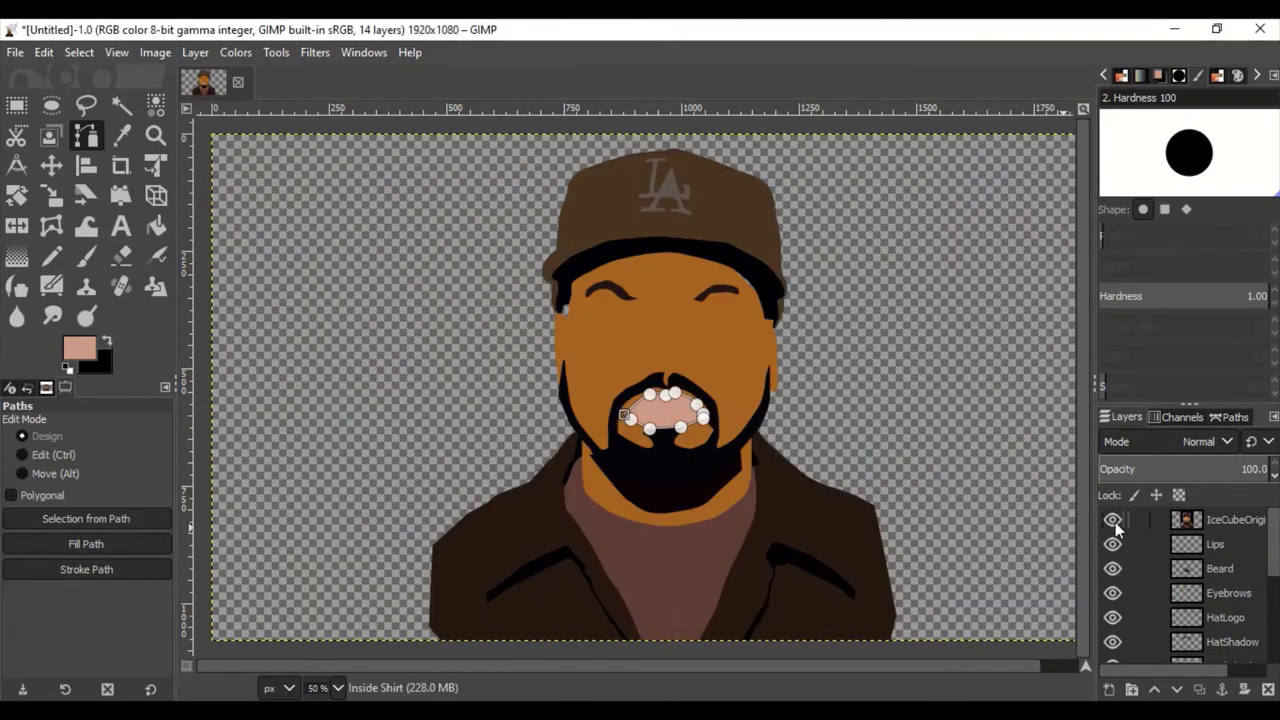
{"action": "left_click", "coordinate": [1112, 519]}
Create Lip Shadow, Nose and Nostrils layers above the Lips layer
{"action": "left_click", "coordinate": [1215, 544]}
{"action": "left_click", "coordinate": [1108, 689]}
{"action": "type", "text": "lip Shadow"}
{"action": "key", "text": "Return"}
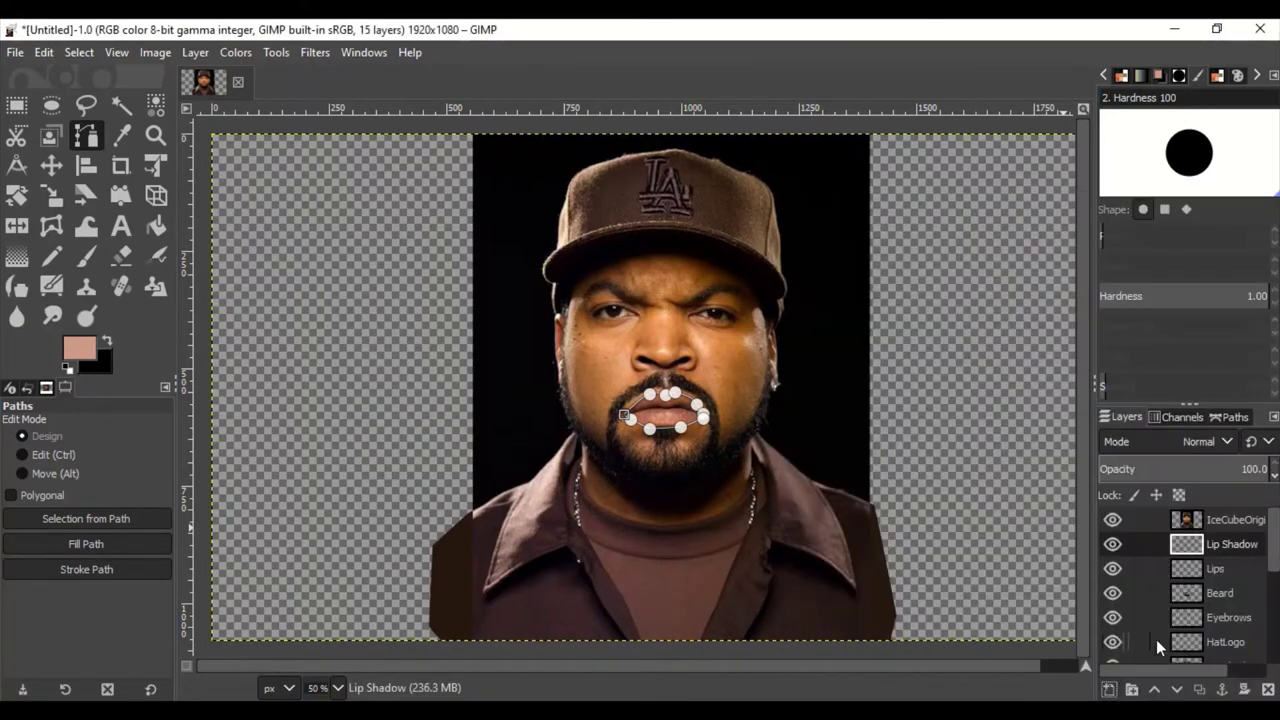
{"action": "type", "text": "Nose"}
{"action": "key", "text": "Return"}
{"action": "type", "text": "Nostrils"}
{"action": "key", "text": "Return"}
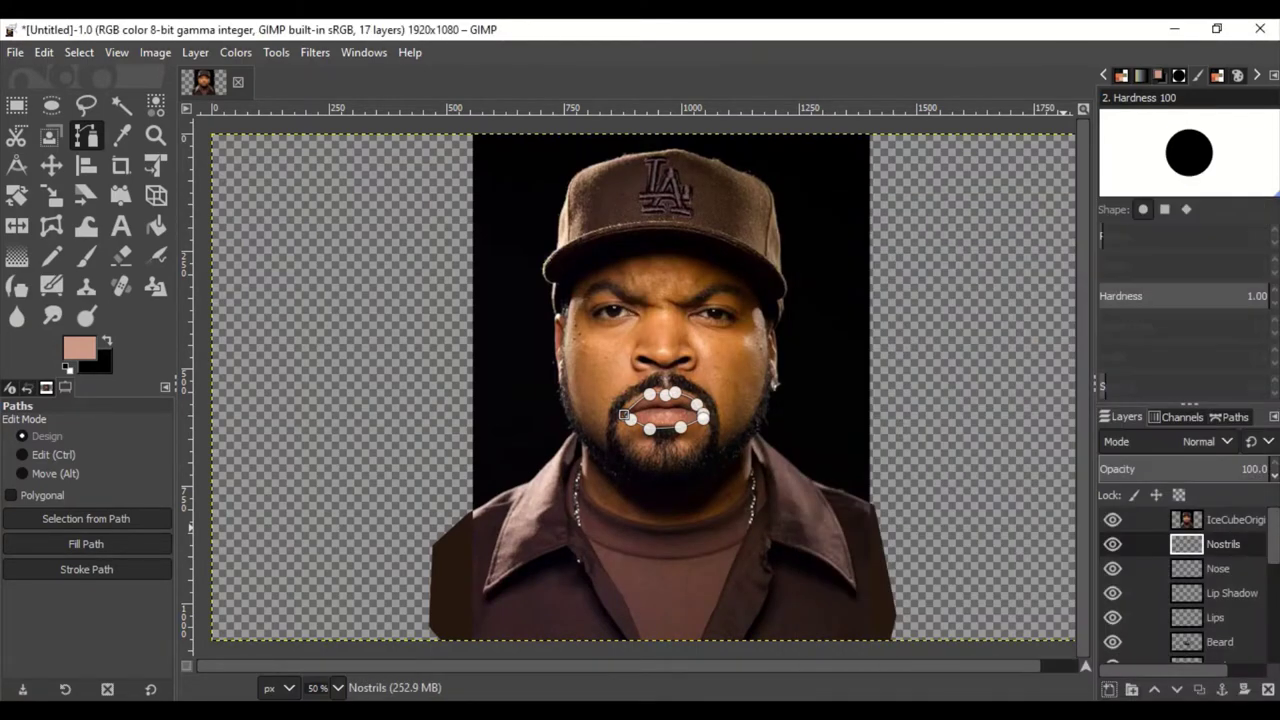
Add Eyes, Eyeballs, Pupils, Pupil Light and InsideShirtShadow layers, then hide the photo
{"action": "left_click", "coordinate": [1108, 689]}
{"action": "type", "text": "Eyes"}
{"action": "key", "text": "Return"}
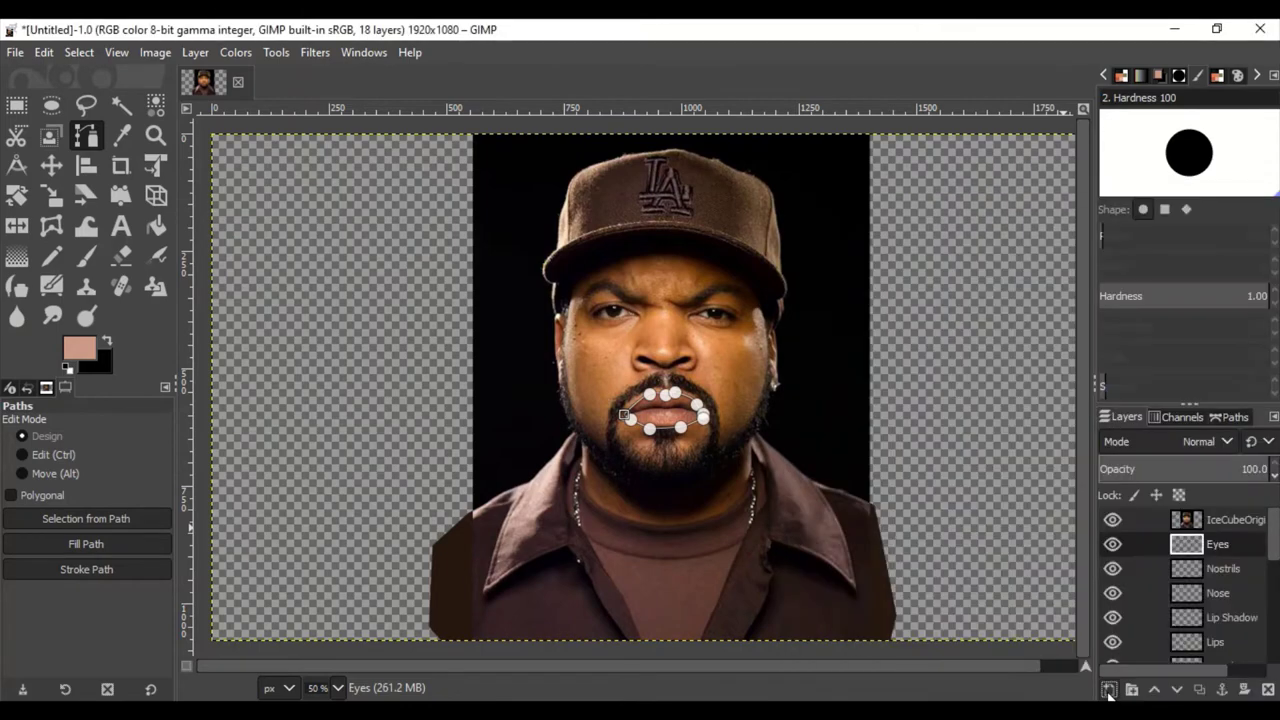
{"action": "left_click", "coordinate": [1108, 690]}
{"action": "key", "text": "Return"}
{"action": "left_click", "coordinate": [1108, 690]}
{"action": "type", "text": "P"}
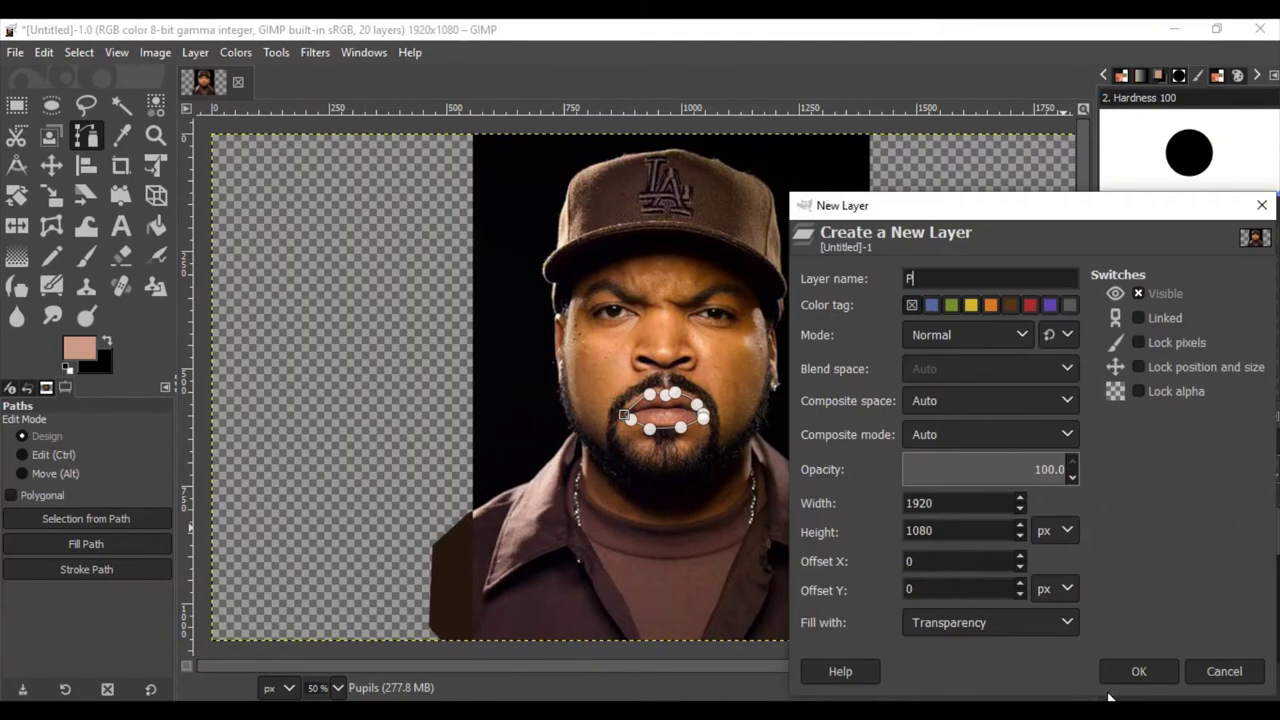
{"action": "type", "text": "upil Light"}
{"action": "key", "text": "Return"}
{"action": "left_click", "coordinate": [1108, 692]}
{"action": "type", "text": "InsideShirtShadow"}
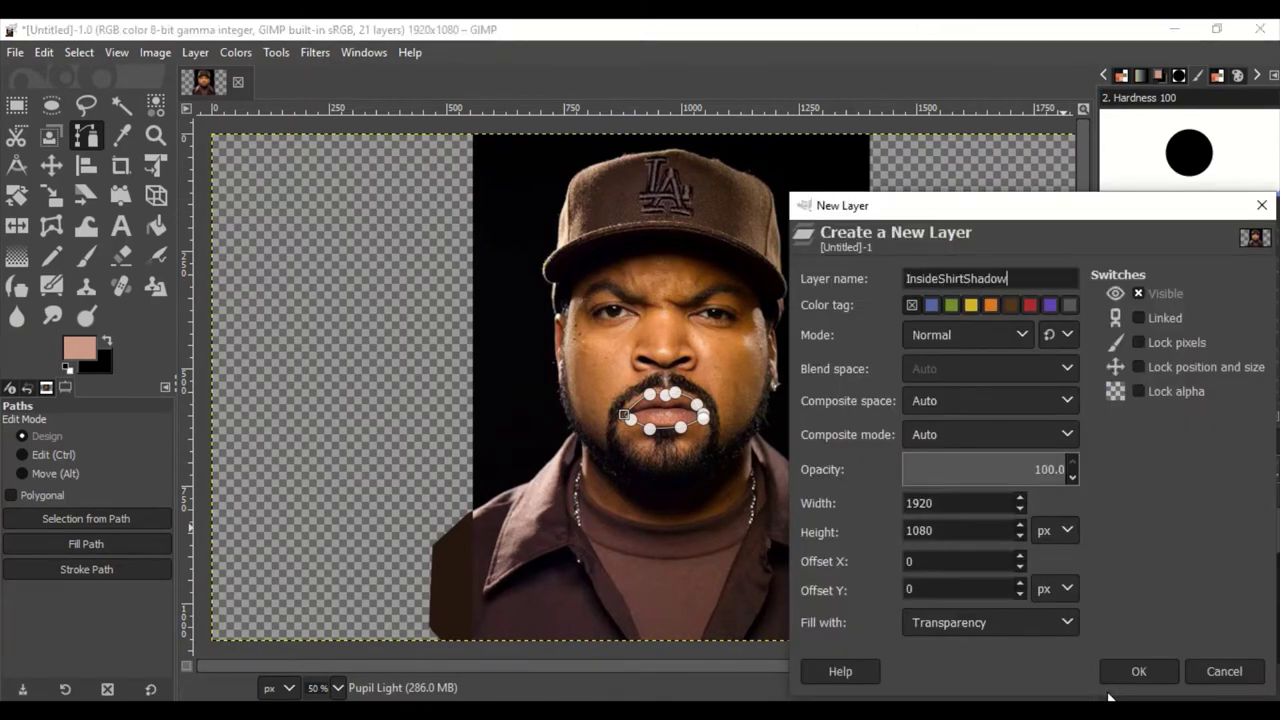
{"action": "key", "text": "Return"}
{"action": "left_click", "coordinate": [1113, 519]}
Show the original photo layer and make the OutsideShirtShadow path visible and active for editing
{"action": "left_click", "coordinate": [1113, 519]}
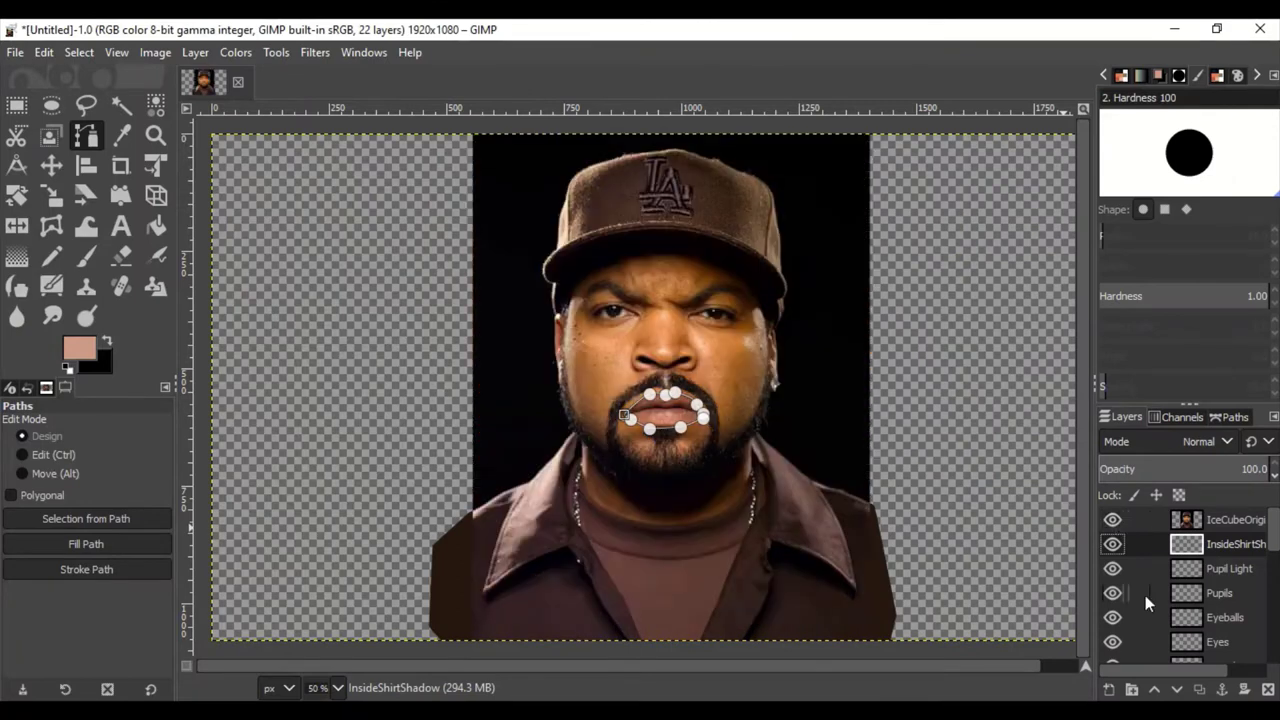
{"action": "scroll", "coordinate": [1150, 600], "scroll_direction": "down", "scroll_amount": 5}
{"action": "scroll", "coordinate": [1157, 607], "scroll_direction": "down", "scroll_amount": 5}
{"action": "scroll", "coordinate": [1157, 607], "scroll_direction": "up", "scroll_amount": 4}
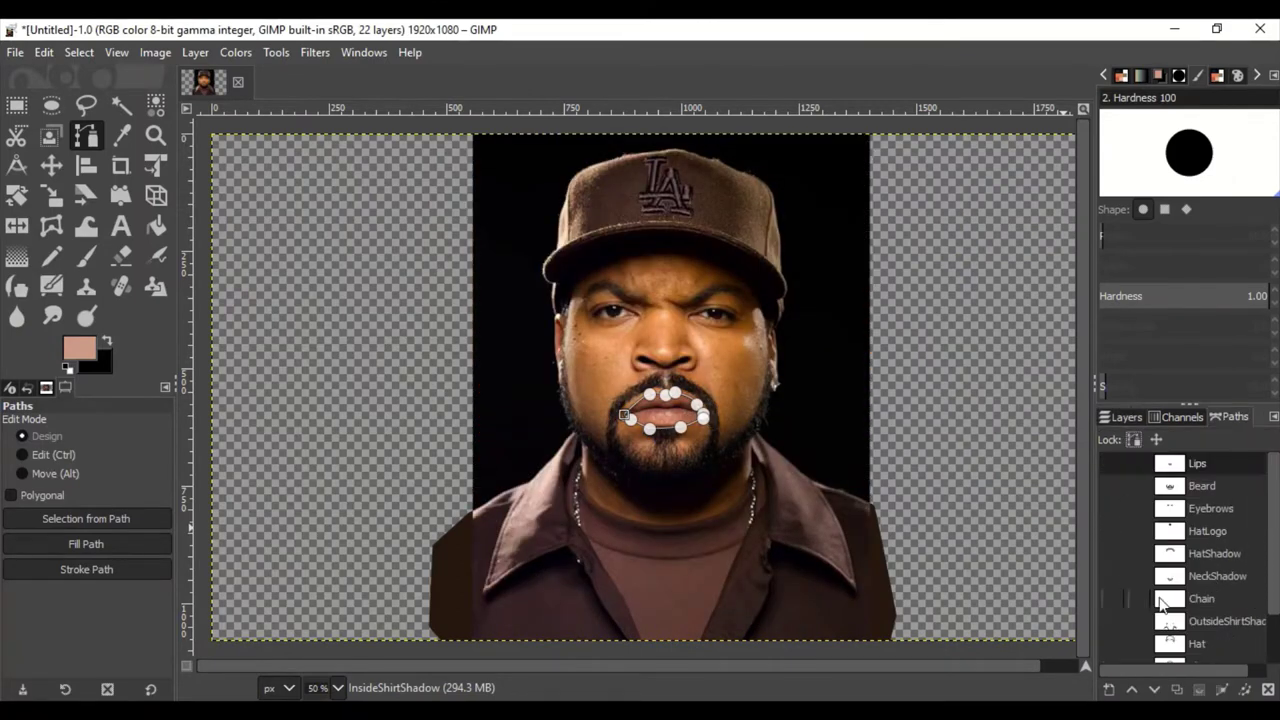
{"action": "left_click", "coordinate": [1112, 621]}
{"action": "left_click", "coordinate": [1230, 621]}
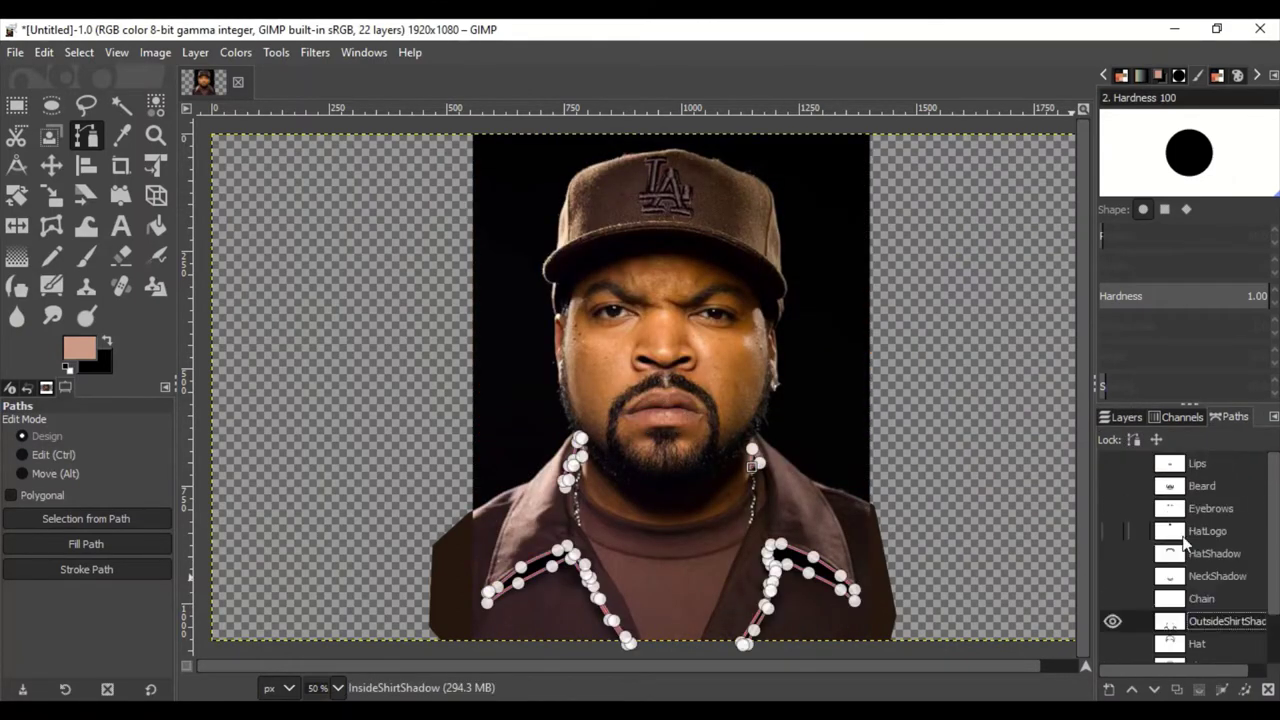
{"action": "scroll", "coordinate": [491, 529], "scroll_direction": "up", "scroll_amount": 6}
{"action": "scroll", "coordinate": [529, 423], "scroll_direction": "down", "scroll_amount": 2}
{"action": "scroll", "coordinate": [537, 457], "scroll_direction": "up", "scroll_amount": 1}
{"action": "scroll", "coordinate": [707, 279], "scroll_direction": "up", "scroll_amount": 1}
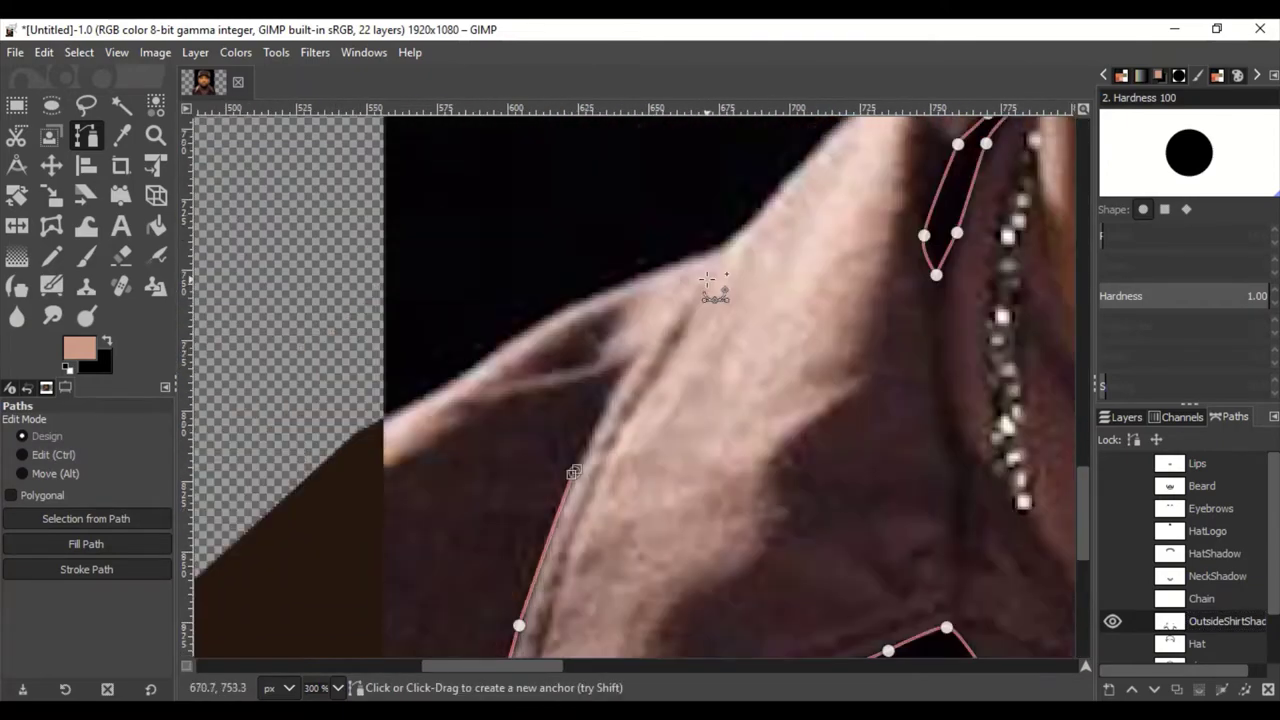
{"action": "scroll", "coordinate": [707, 279], "scroll_direction": "down", "scroll_amount": 1}
Add OutsideShirtShadow anchors up the collar edge and toward the upper left
{"action": "left_click", "coordinate": [653, 342]}
{"action": "scroll", "coordinate": [685, 309], "scroll_direction": "up", "scroll_amount": 1}
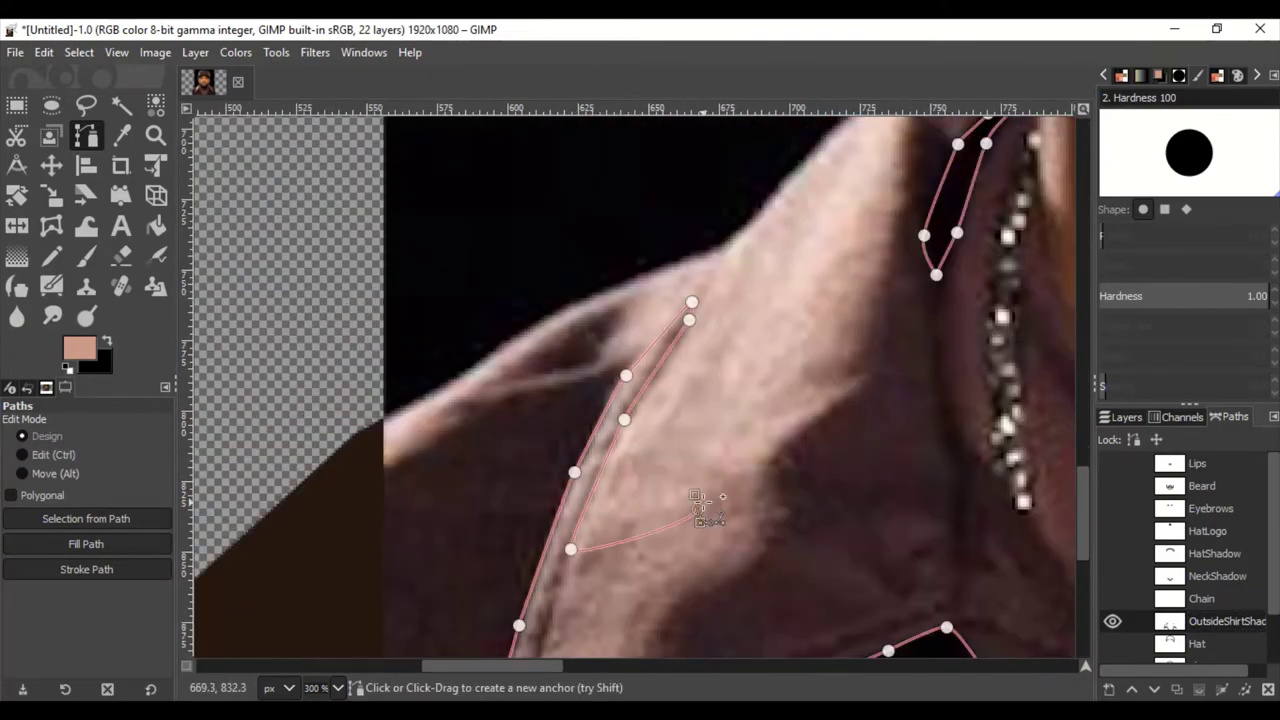
{"action": "scroll", "coordinate": [700, 497], "scroll_direction": "down", "scroll_amount": 5}
{"action": "scroll", "coordinate": [632, 432], "scroll_direction": "left", "scroll_amount": 2}
{"action": "scroll", "coordinate": [578, 565], "scroll_direction": "down", "scroll_amount": 4}
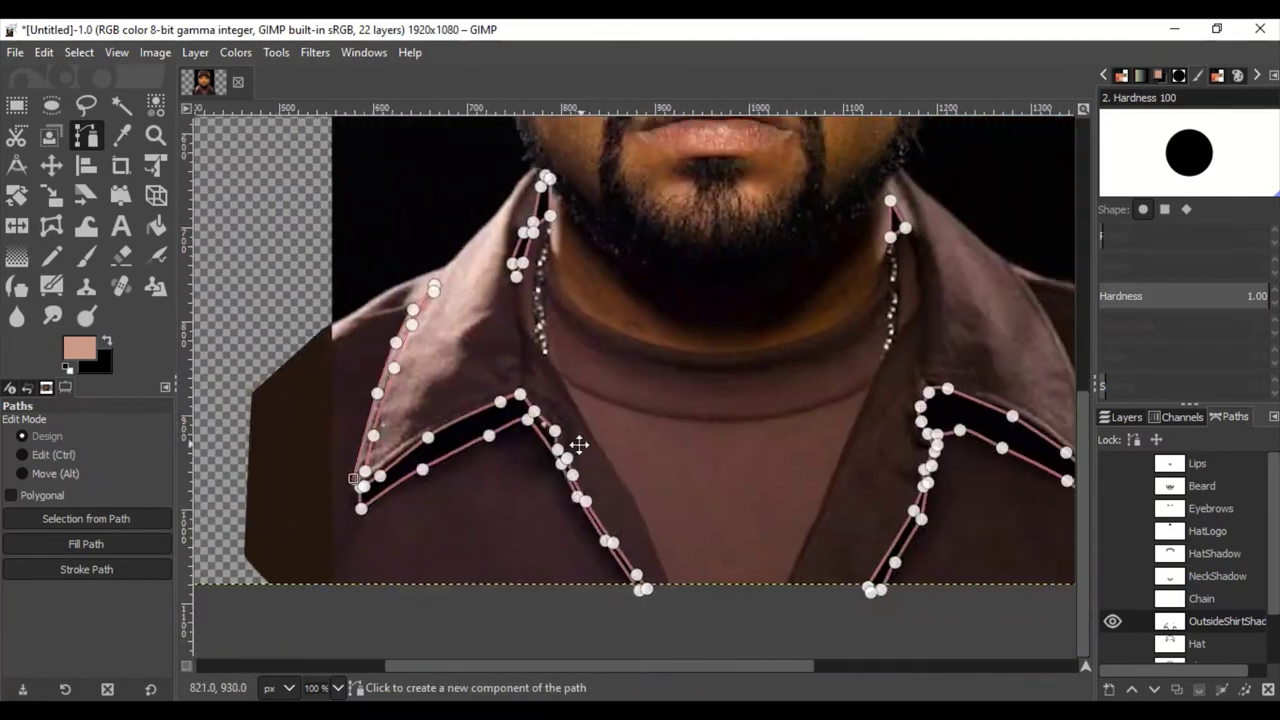
{"action": "scroll", "coordinate": [571, 443], "scroll_direction": "up", "scroll_amount": 4}
{"action": "scroll", "coordinate": [551, 549], "scroll_direction": "up", "scroll_amount": 1}
{"action": "scroll", "coordinate": [520, 591], "scroll_direction": "down", "scroll_amount": 2}
{"action": "left_click", "coordinate": [465, 365]}
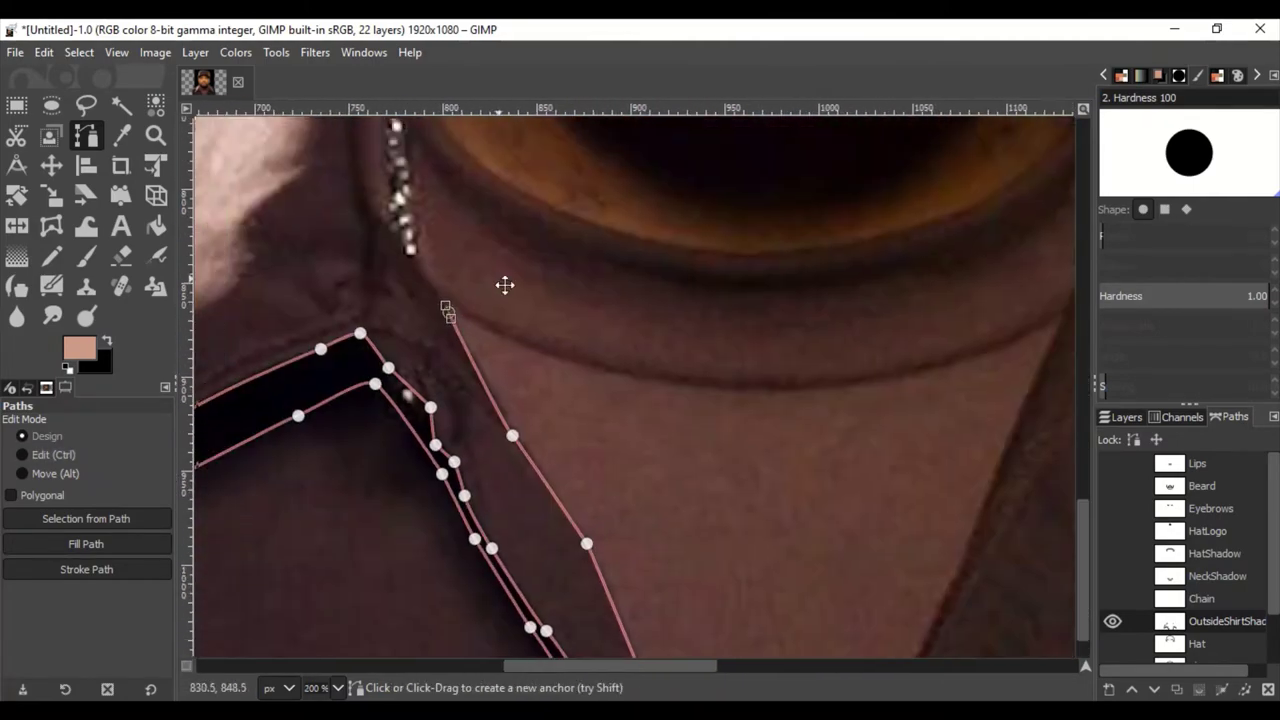
{"action": "scroll", "coordinate": [491, 371], "scroll_direction": "up", "scroll_amount": 2}
{"action": "scroll", "coordinate": [475, 250], "scroll_direction": "up", "scroll_amount": 1}
{"action": "scroll", "coordinate": [460, 360], "scroll_direction": "down", "scroll_amount": 3}
{"action": "scroll", "coordinate": [460, 360], "scroll_direction": "right", "scroll_amount": 1}
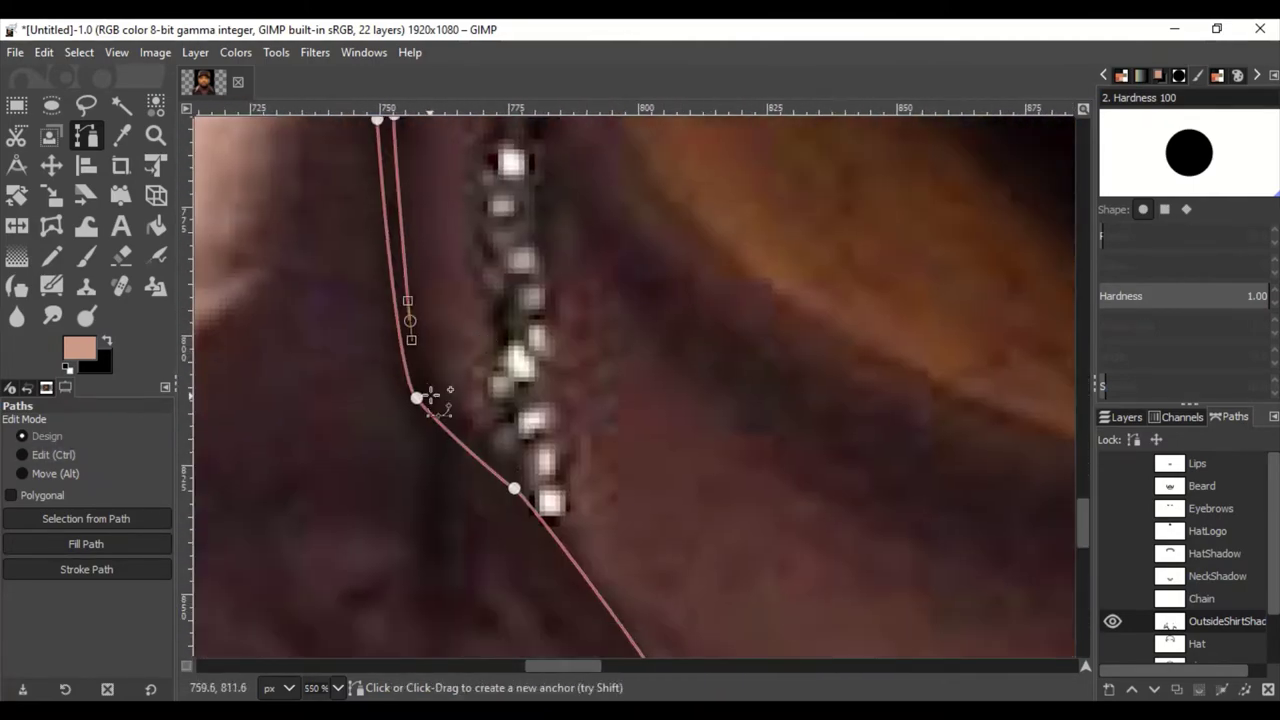
{"action": "scroll", "coordinate": [500, 340], "scroll_direction": "down", "scroll_amount": 3}
{"action": "scroll", "coordinate": [500, 340], "scroll_direction": "right", "scroll_amount": 1}
{"action": "scroll", "coordinate": [681, 556], "scroll_direction": "down", "scroll_amount": 4}
{"action": "scroll", "coordinate": [749, 494], "scroll_direction": "right", "scroll_amount": 4}
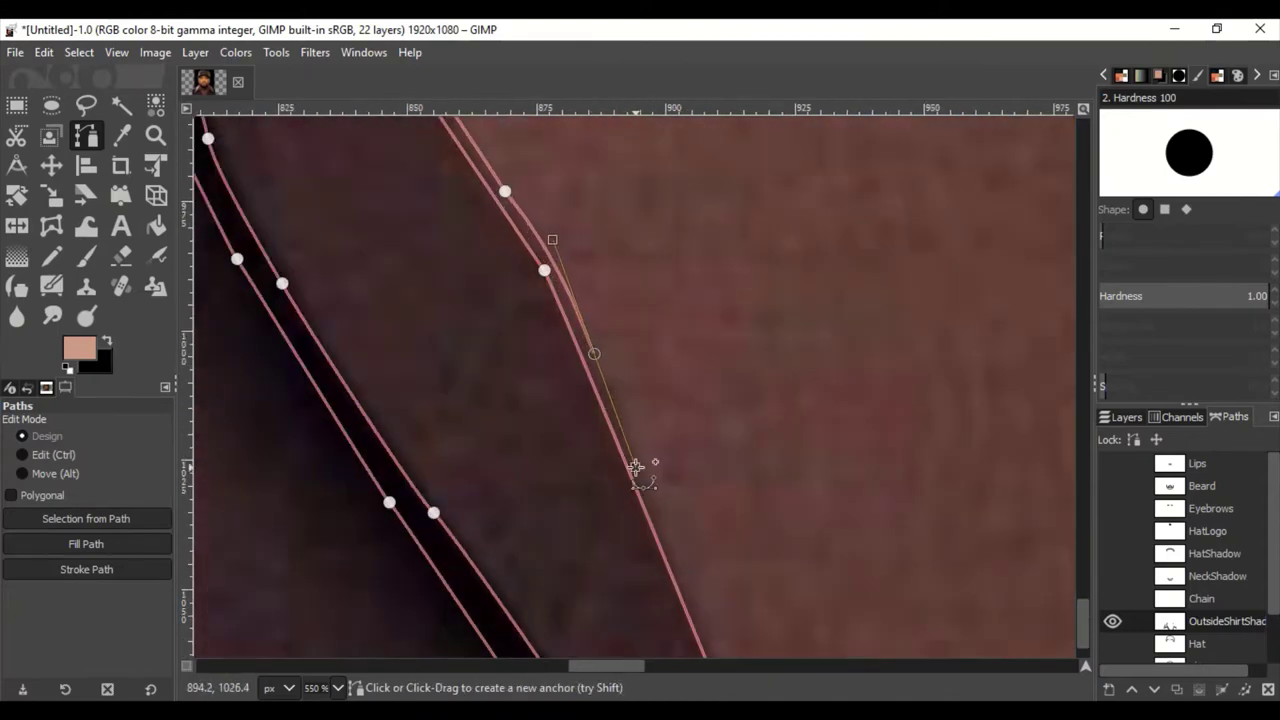
{"action": "scroll", "coordinate": [643, 466], "scroll_direction": "down", "scroll_amount": 5}
{"action": "scroll", "coordinate": [643, 466], "scroll_direction": "right", "scroll_amount": 5}
{"action": "scroll", "coordinate": [694, 500], "scroll_direction": "down", "scroll_amount": 4}
{"action": "scroll", "coordinate": [694, 500], "scroll_direction": "right", "scroll_amount": 6}
{"action": "scroll", "coordinate": [695, 230], "scroll_direction": "up", "scroll_amount": 5}
{"action": "scroll", "coordinate": [694, 186], "scroll_direction": "down", "scroll_amount": 2}
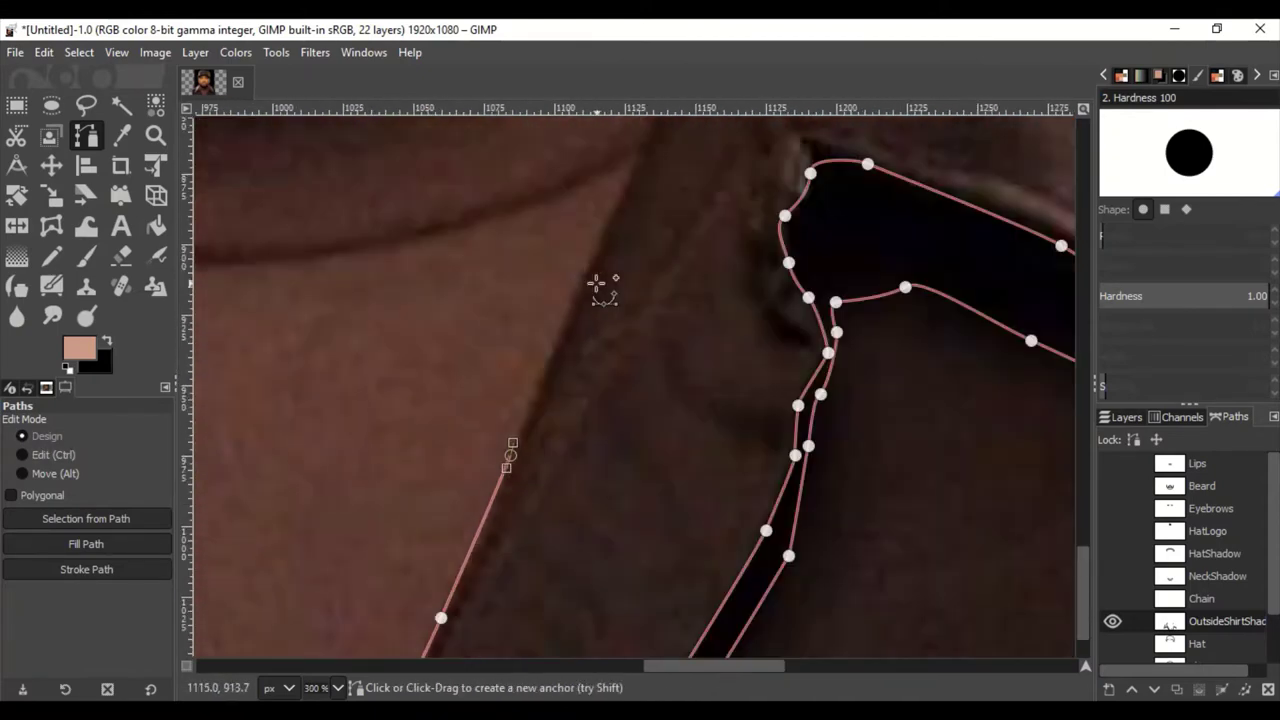
{"action": "scroll", "coordinate": [600, 286], "scroll_direction": "up", "scroll_amount": 3}
{"action": "scroll", "coordinate": [608, 243], "scroll_direction": "up", "scroll_amount": 3}
{"action": "scroll", "coordinate": [608, 243], "scroll_direction": "right", "scroll_amount": 1}
Continue the collar shadow outline down to the shirt's bottom edge and back up to the collar top
{"action": "left_click", "coordinate": [585, 443]}
{"action": "left_click", "coordinate": [549, 223]}
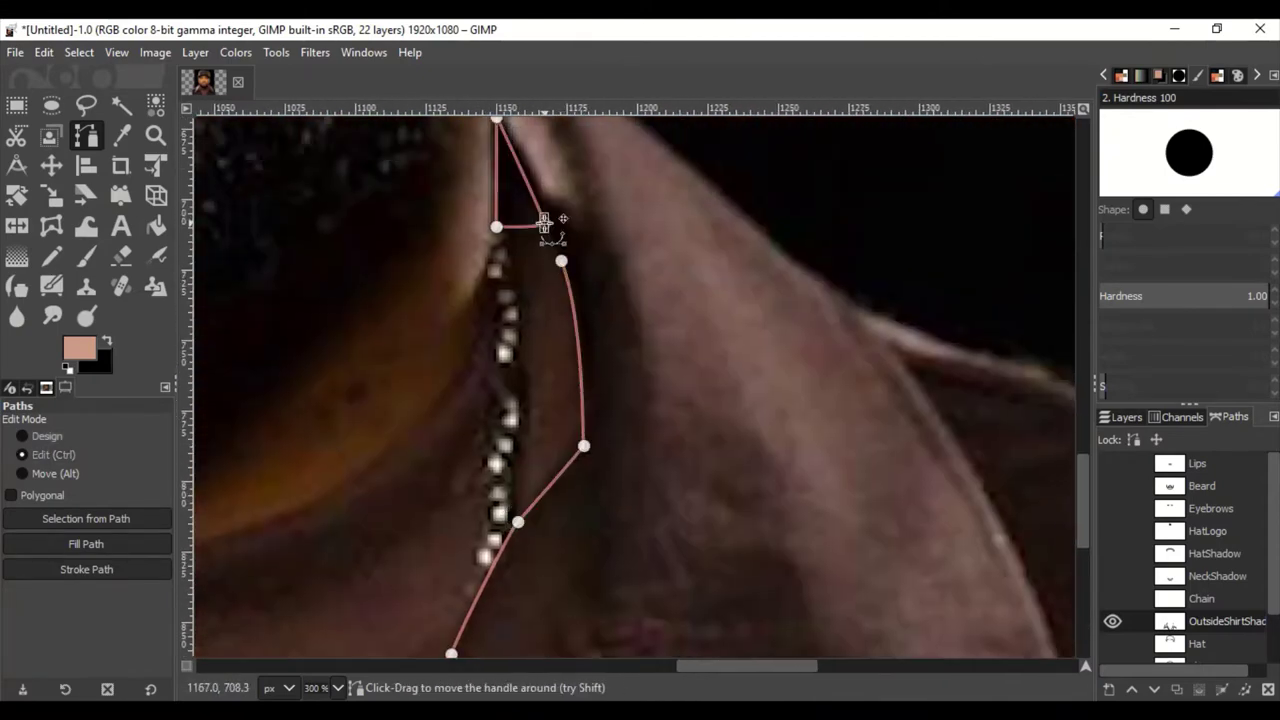
{"action": "scroll", "coordinate": [641, 434], "scroll_direction": "down", "scroll_amount": 3}
{"action": "scroll", "coordinate": [657, 466], "scroll_direction": "up", "scroll_amount": 2}
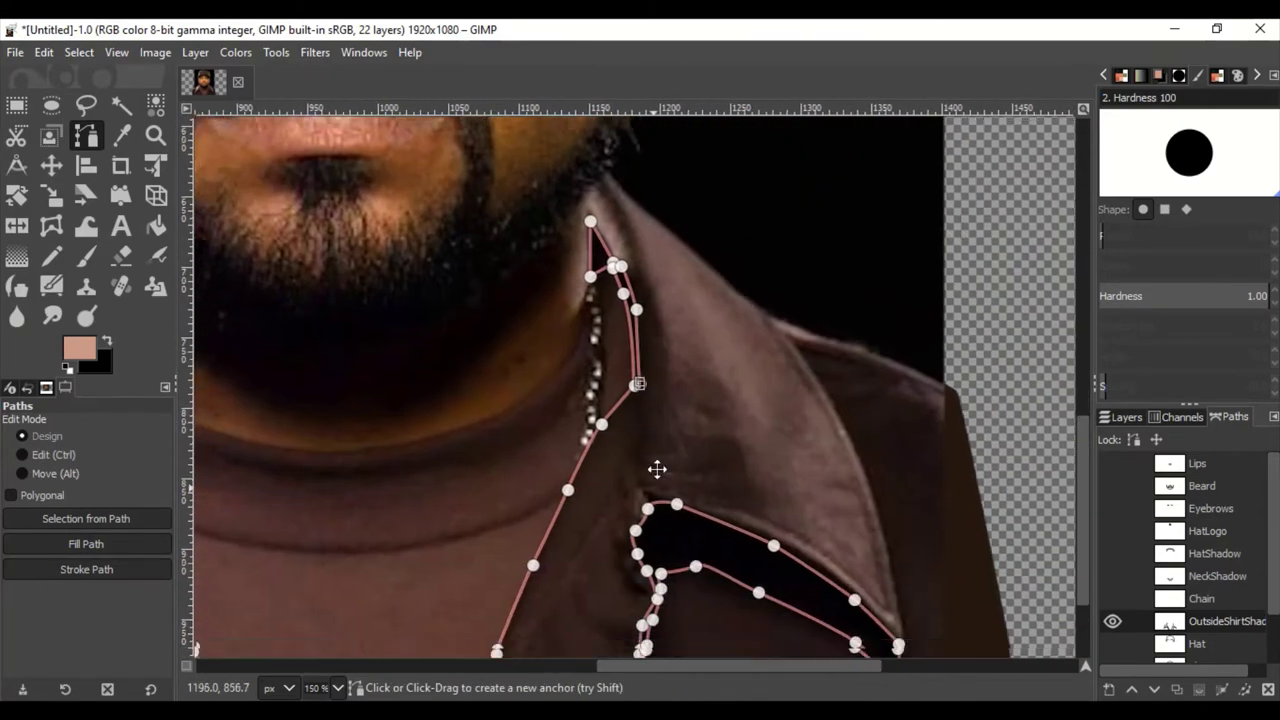
{"action": "scroll", "coordinate": [620, 400], "scroll_direction": "up", "scroll_amount": 1}
{"action": "left_click", "coordinate": [599, 314]}
{"action": "left_click", "coordinate": [534, 434]}
{"action": "scroll", "coordinate": [529, 466], "scroll_direction": "down", "scroll_amount": 3}
{"action": "left_click", "coordinate": [491, 589]}
{"action": "scroll", "coordinate": [508, 429], "scroll_direction": "down", "scroll_amount": 3}
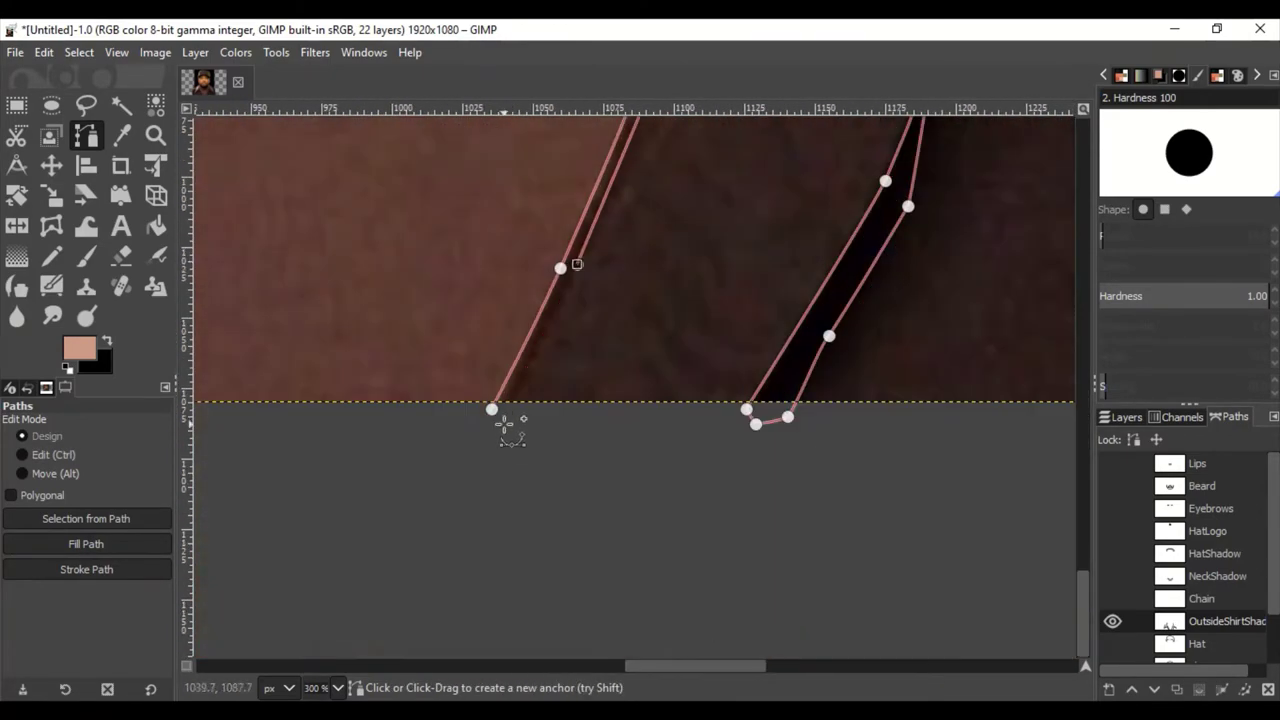
{"action": "scroll", "coordinate": [563, 391], "scroll_direction": "down", "scroll_amount": 3}
{"action": "scroll", "coordinate": [568, 383], "scroll_direction": "up", "scroll_amount": 3}
{"action": "scroll", "coordinate": [568, 383], "scroll_direction": "up", "scroll_amount": 5}
{"action": "scroll", "coordinate": [568, 383], "scroll_direction": "left", "scroll_amount": 1}
{"action": "left_click", "coordinate": [642, 598]}
{"action": "left_click", "coordinate": [577, 415]}
{"action": "left_click", "coordinate": [505, 283]}
{"action": "left_click", "coordinate": [457, 220]}
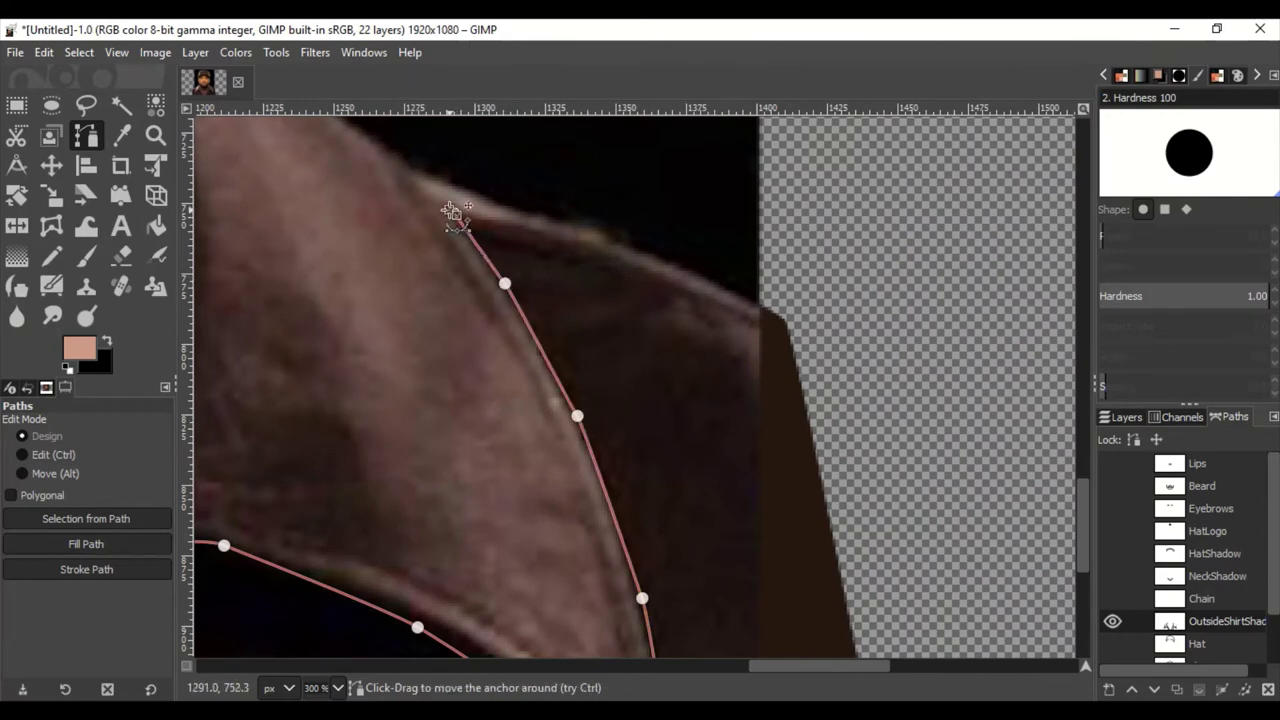
{"action": "scroll", "coordinate": [634, 586], "scroll_direction": "down", "scroll_amount": 3}
{"action": "scroll", "coordinate": [694, 514], "scroll_direction": "down", "scroll_amount": 4, "text": "ctrl"}
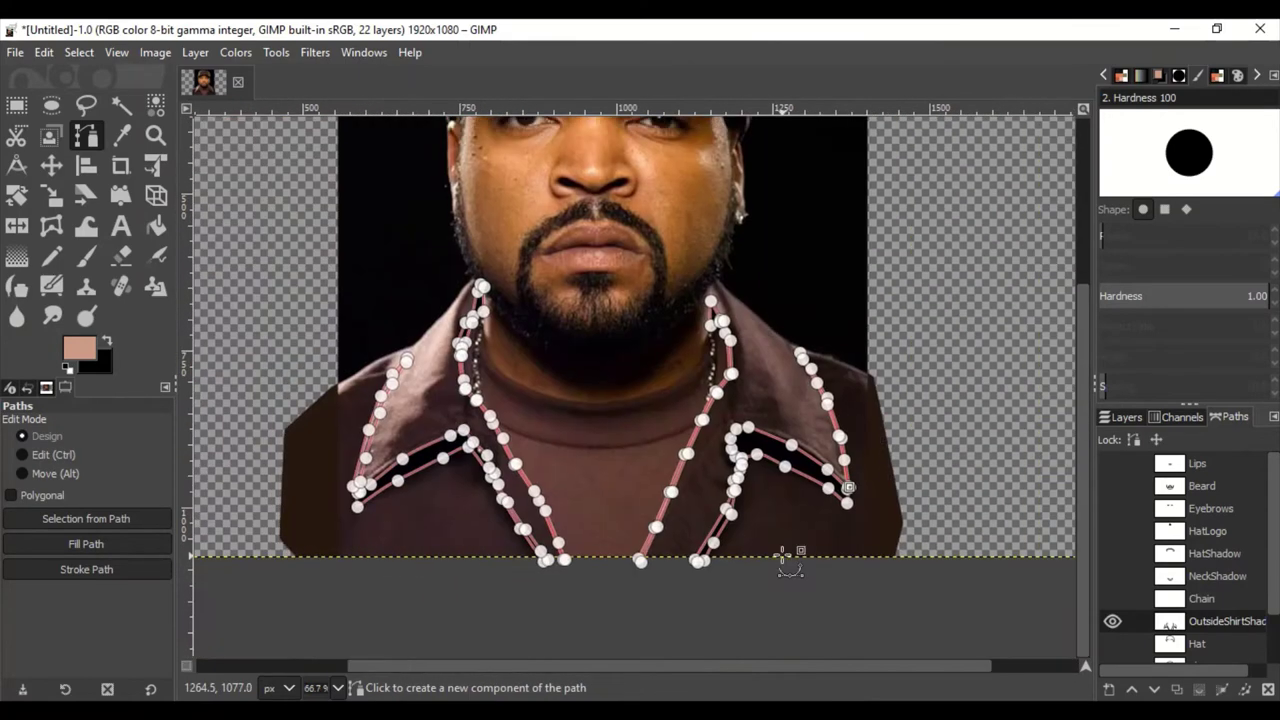
Create new empty paths named Nose, Eyeballs, Pupil Light and InsideShirtShadow
{"action": "left_click", "coordinate": [1225, 465]}
{"action": "left_click", "coordinate": [1108, 690]}
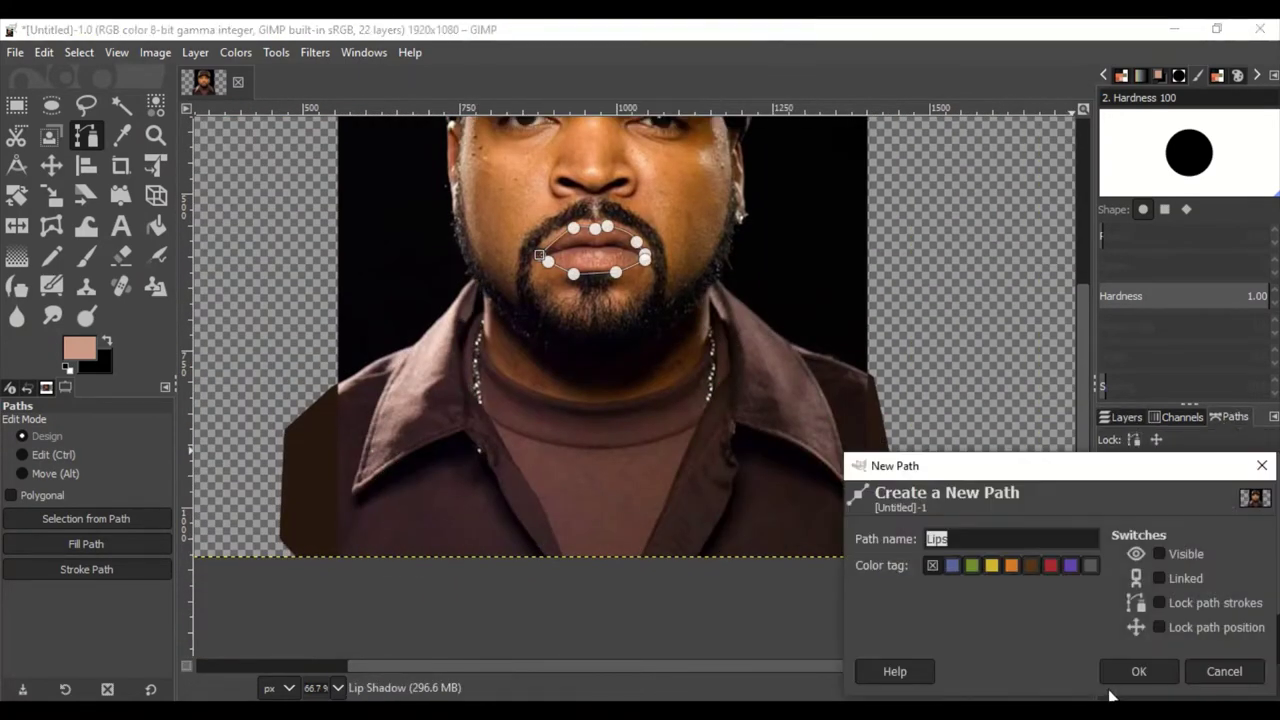
{"action": "type", "text": "Nose"}
{"action": "key", "text": "Return"}
{"action": "left_click", "coordinate": [1108, 690]}
{"action": "type", "text": "Eyeballs"}
{"action": "key", "text": "Return"}
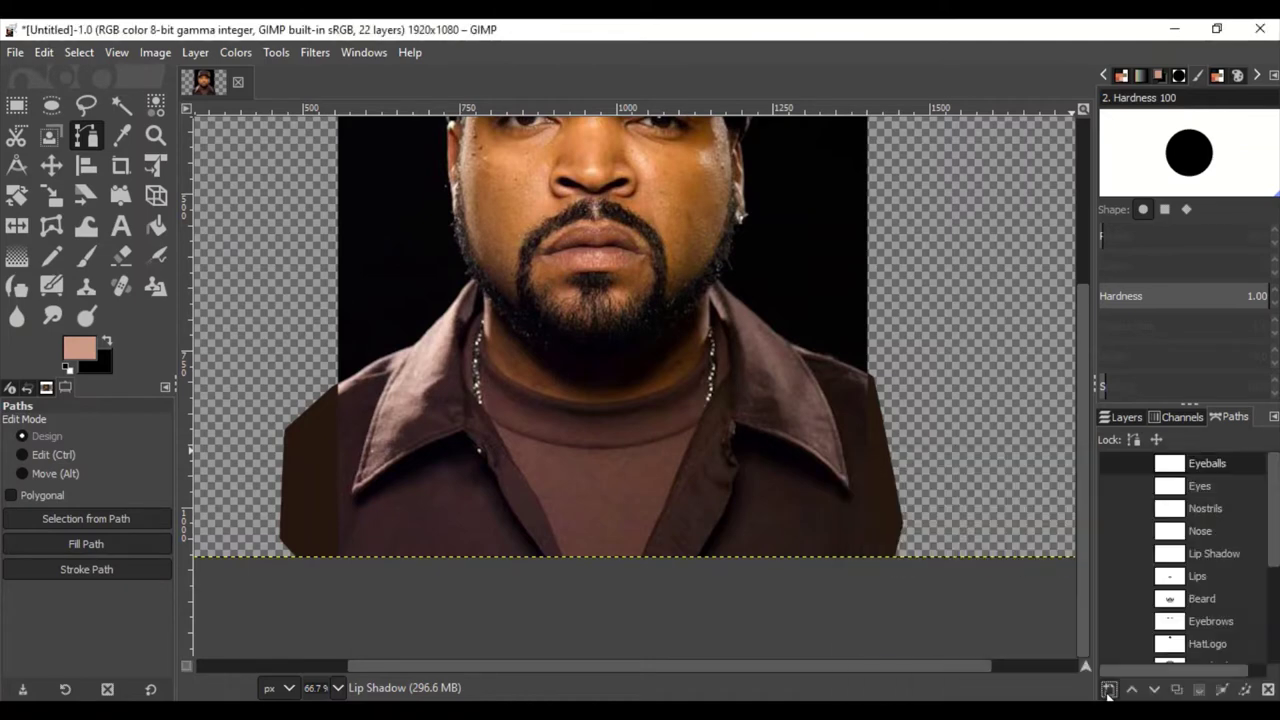
{"action": "left_click", "coordinate": [1108, 690]}
{"action": "key", "text": "Return"}
{"action": "type", "text": "Pupil Light"}
{"action": "key", "text": "Return"}
{"action": "left_click", "coordinate": [1108, 690]}
{"action": "type", "text": "InsideShirt"}
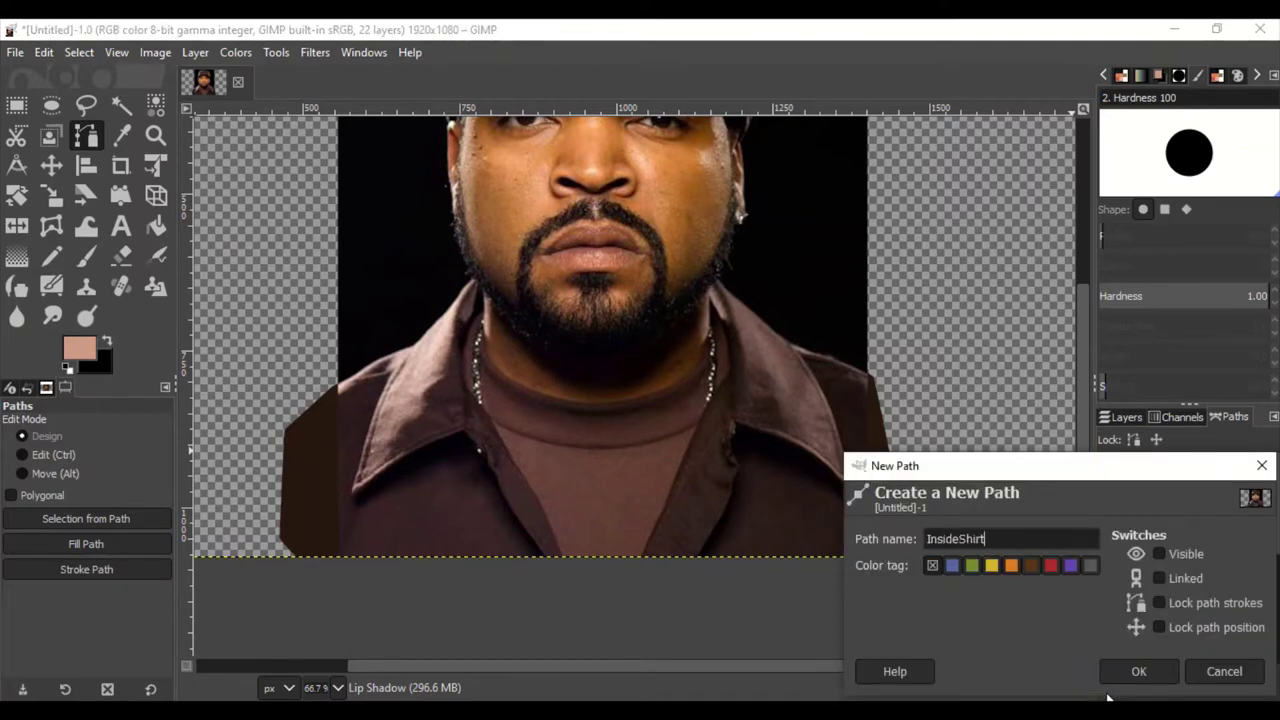
{"action": "type", "text": "Shadow"}
{"action": "key", "text": "Return"}
{"action": "left_click", "coordinate": [1112, 643]}
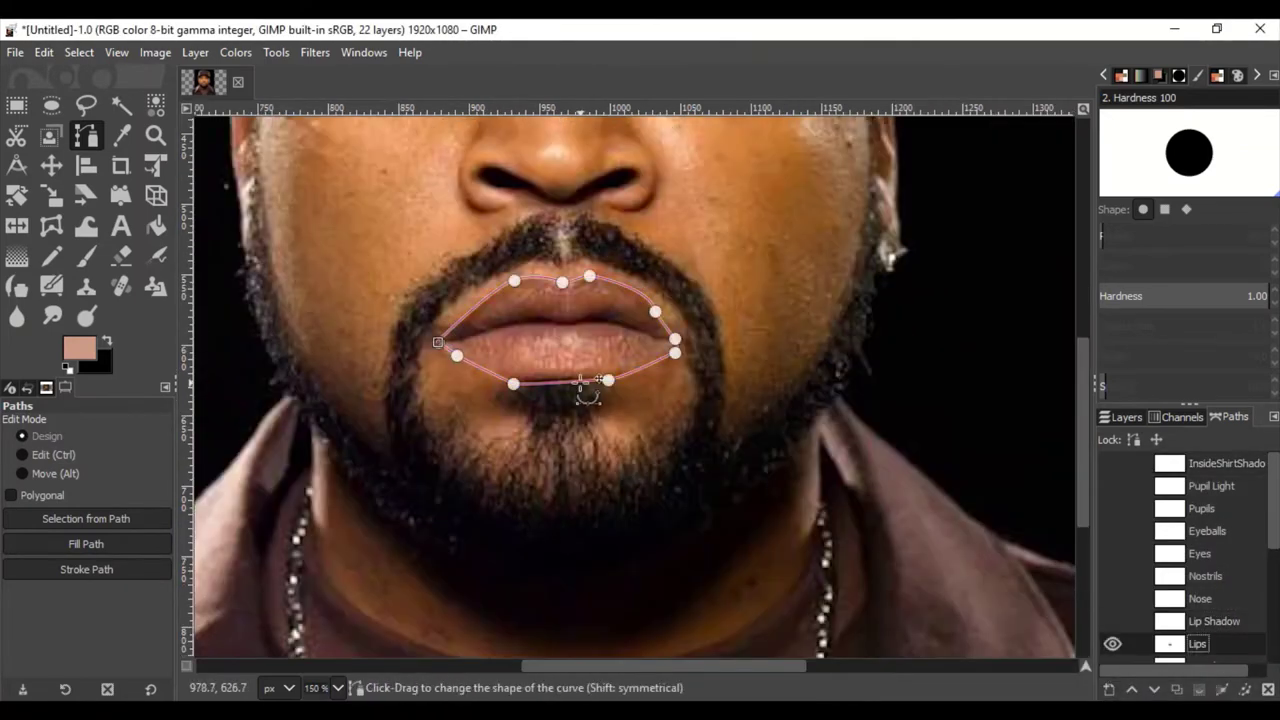
Trace the Lip Shadow path along the dark lip parting, ending the last anchor on the right mouth corner
{"action": "left_click", "coordinate": [1150, 621]}
{"action": "scroll", "coordinate": [470, 312], "scroll_direction": "up", "scroll_amount": 3, "text": "ctrl"}
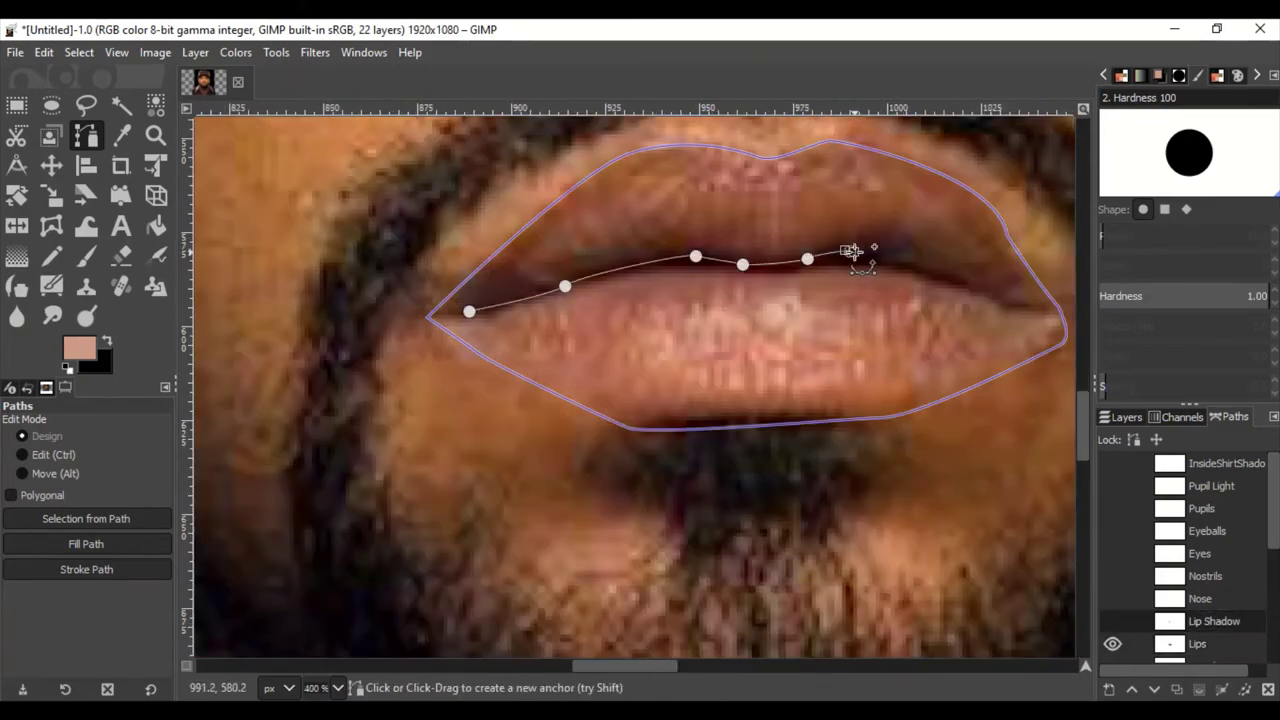
{"action": "left_click", "coordinate": [966, 282]}
{"action": "scroll", "coordinate": [945, 288], "scroll_direction": "up", "scroll_amount": 3, "text": "ctrl"}
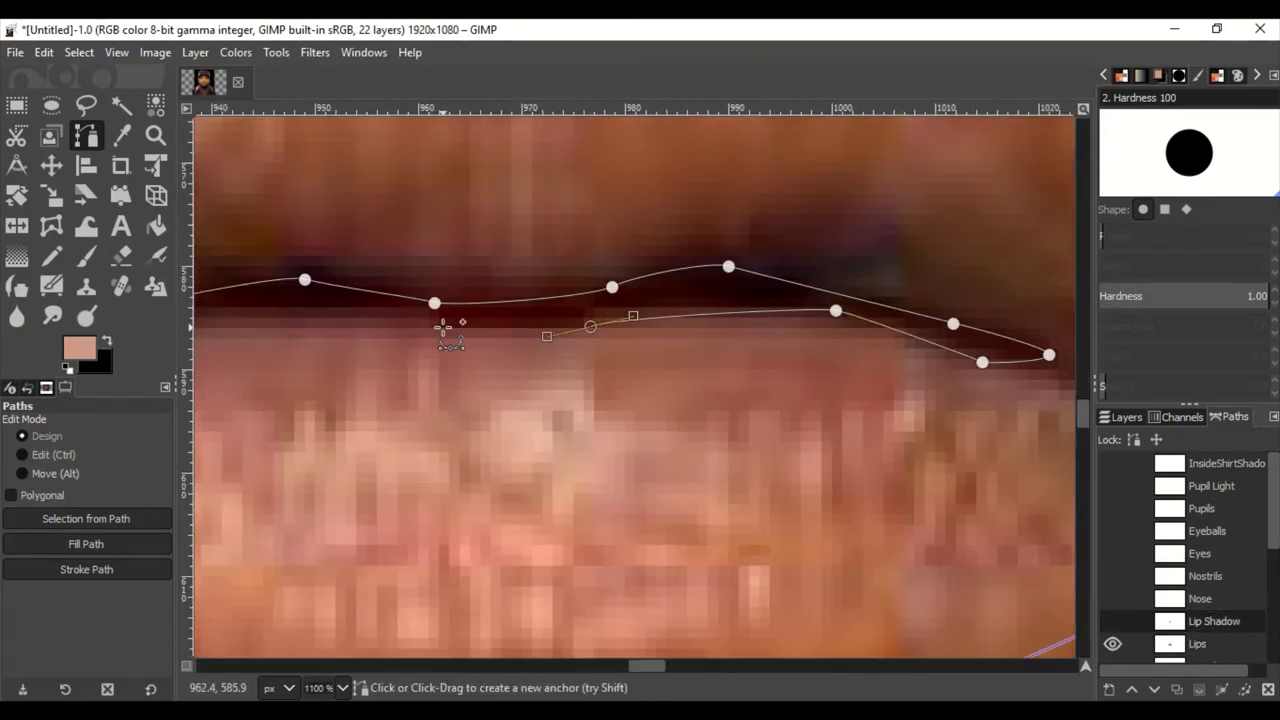
{"action": "scroll", "coordinate": [442, 330], "scroll_direction": "left", "scroll_amount": 5}
{"action": "left_click", "coordinate": [320, 404]}
{"action": "scroll", "coordinate": [655, 393], "scroll_direction": "right", "scroll_amount": 10}
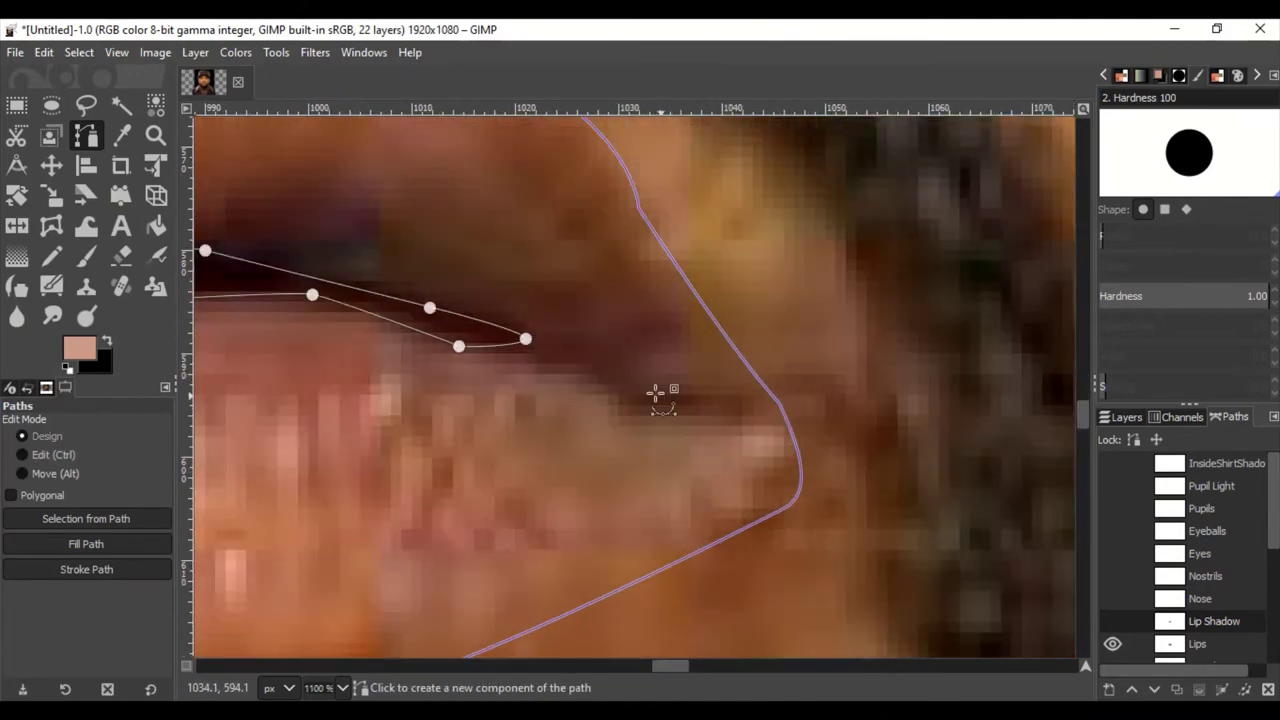
{"action": "left_click_drag", "start_coordinate": [525, 340], "coordinate": [688, 410]}
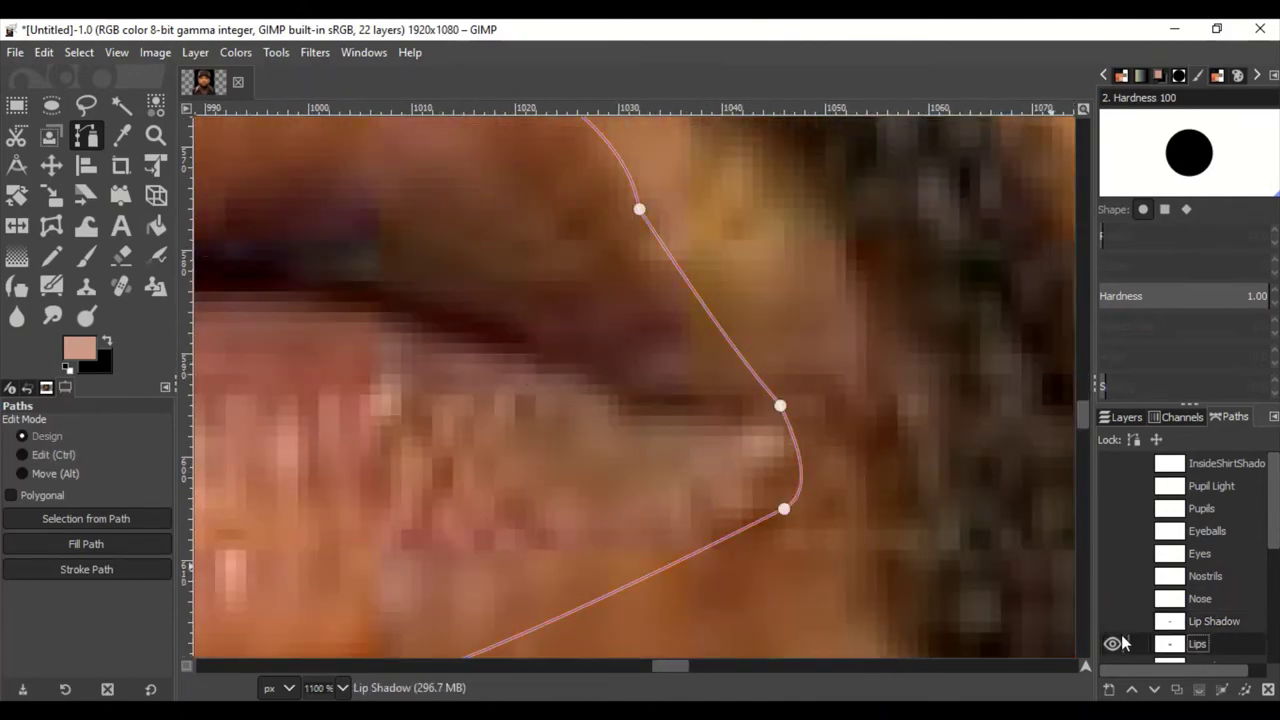
{"action": "left_click", "coordinate": [1200, 598]}
Outline the left nostril wing and opening on the Nose path, extending under the nose
{"action": "scroll", "coordinate": [316, 432], "scroll_direction": "up", "scroll_amount": 1, "text": "ctrl"}
{"action": "scroll", "coordinate": [450, 360], "scroll_direction": "up", "scroll_amount": 5}
{"action": "scroll", "coordinate": [578, 293], "scroll_direction": "left", "scroll_amount": 4}
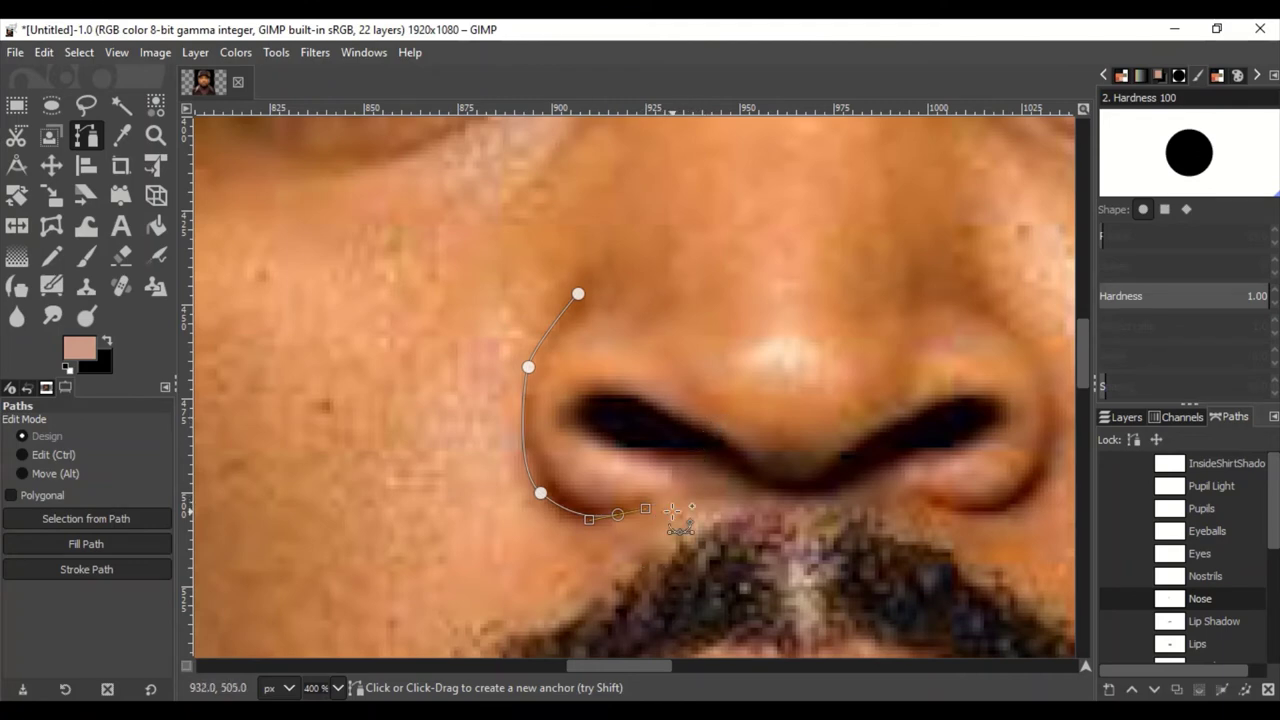
{"action": "scroll", "coordinate": [720, 530], "scroll_direction": "up", "scroll_amount": 2, "text": "ctrl"}
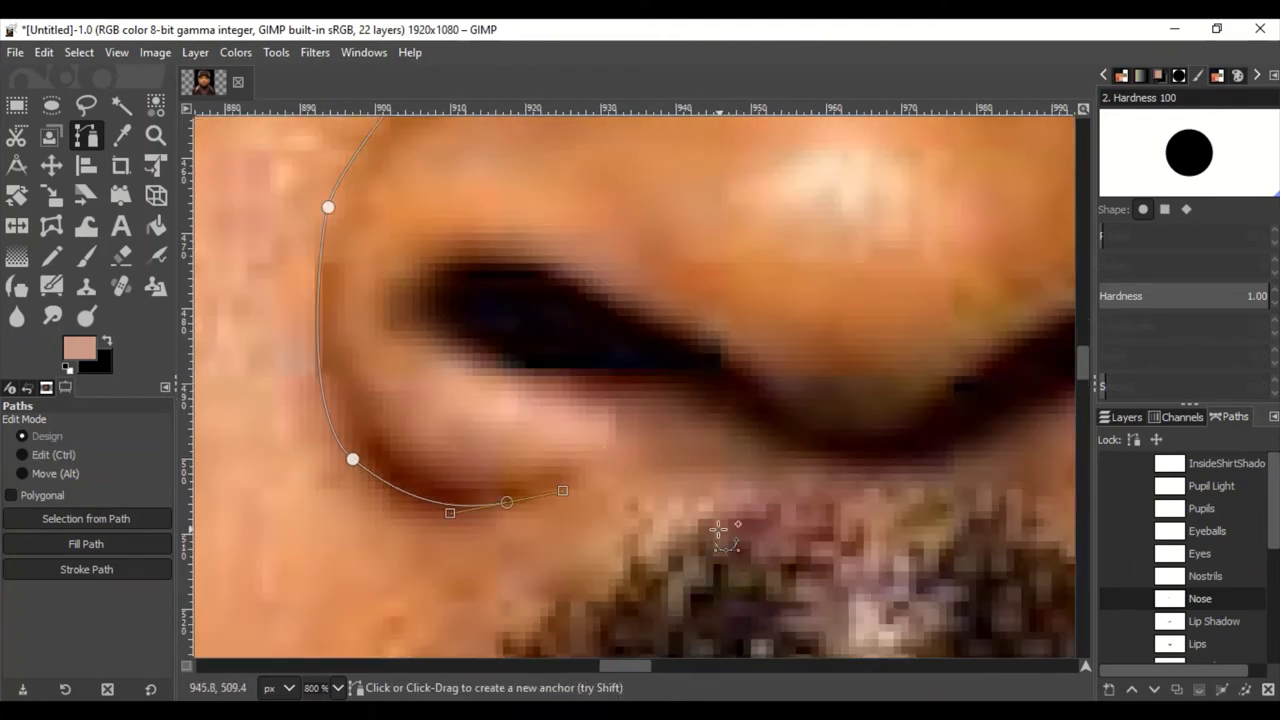
{"action": "left_click", "coordinate": [618, 416]}
{"action": "left_click", "coordinate": [533, 374]}
{"action": "left_click", "coordinate": [452, 317]}
{"action": "left_click_drag", "start_coordinate": [517, 291], "coordinate": [569, 296]}
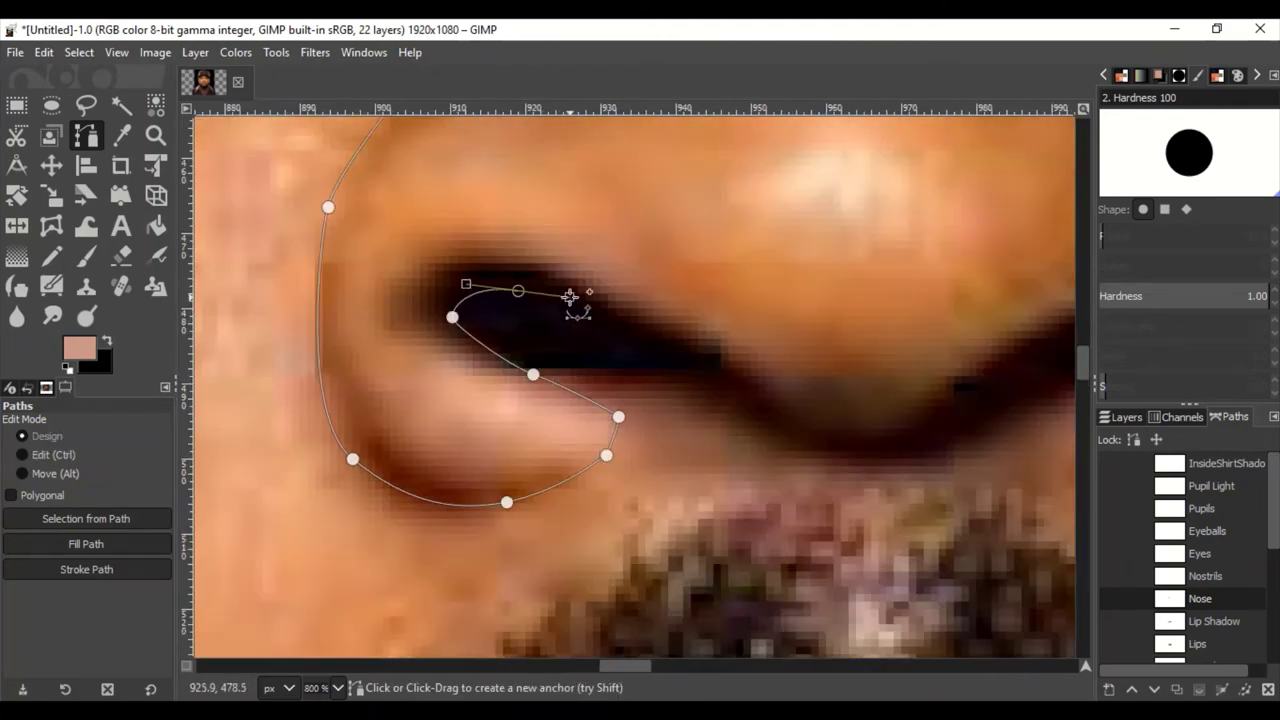
{"action": "left_click", "coordinate": [820, 457]}
{"action": "left_click_drag", "start_coordinate": [903, 463], "coordinate": [997, 423]}
{"action": "scroll", "coordinate": [540, 526], "scroll_direction": "right", "scroll_amount": 5}
{"action": "scroll", "coordinate": [540, 570], "scroll_direction": "down", "scroll_amount": 2, "text": "ctrl"}
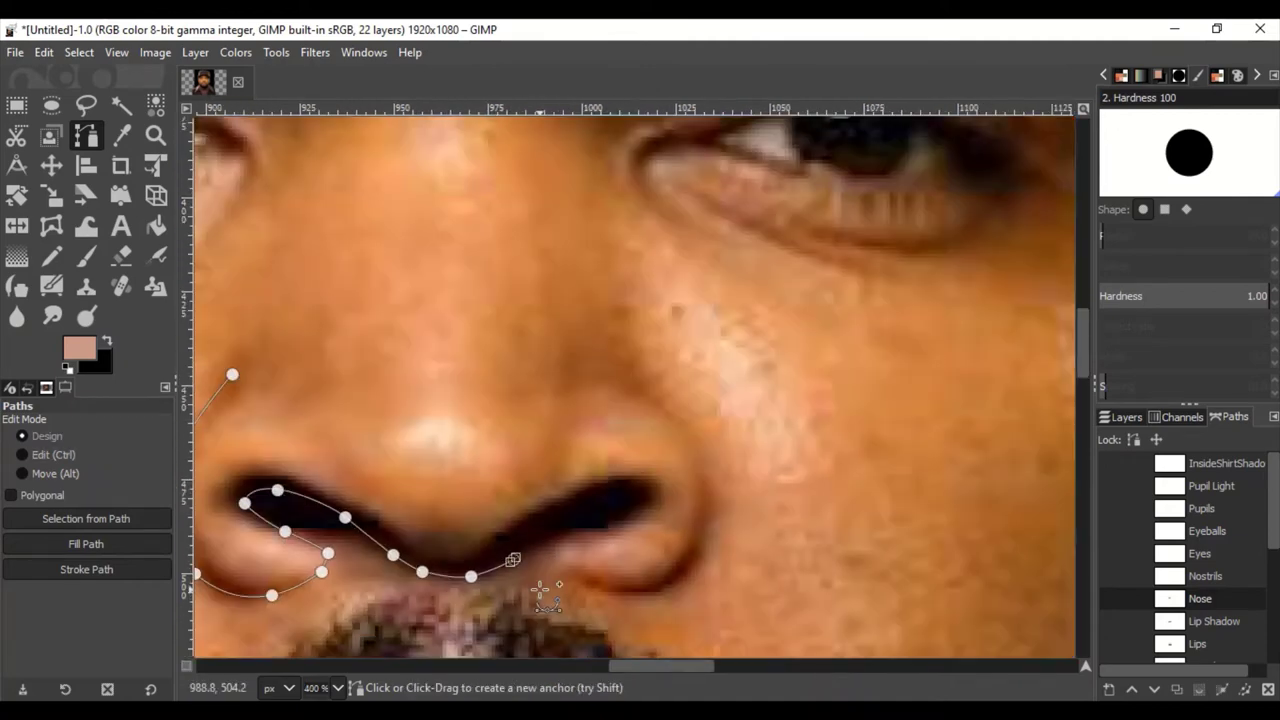
{"action": "scroll", "coordinate": [533, 562], "scroll_direction": "up", "scroll_amount": 1, "text": "ctrl"}
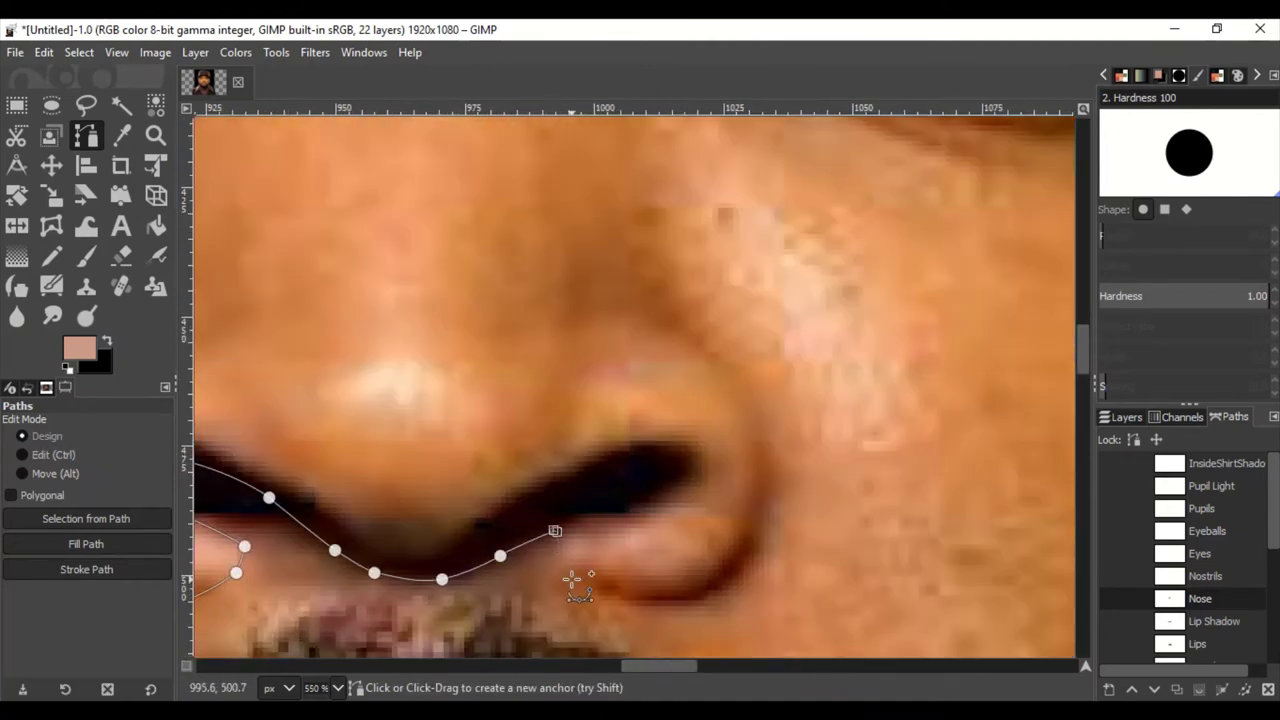
{"action": "left_click", "coordinate": [626, 600]}
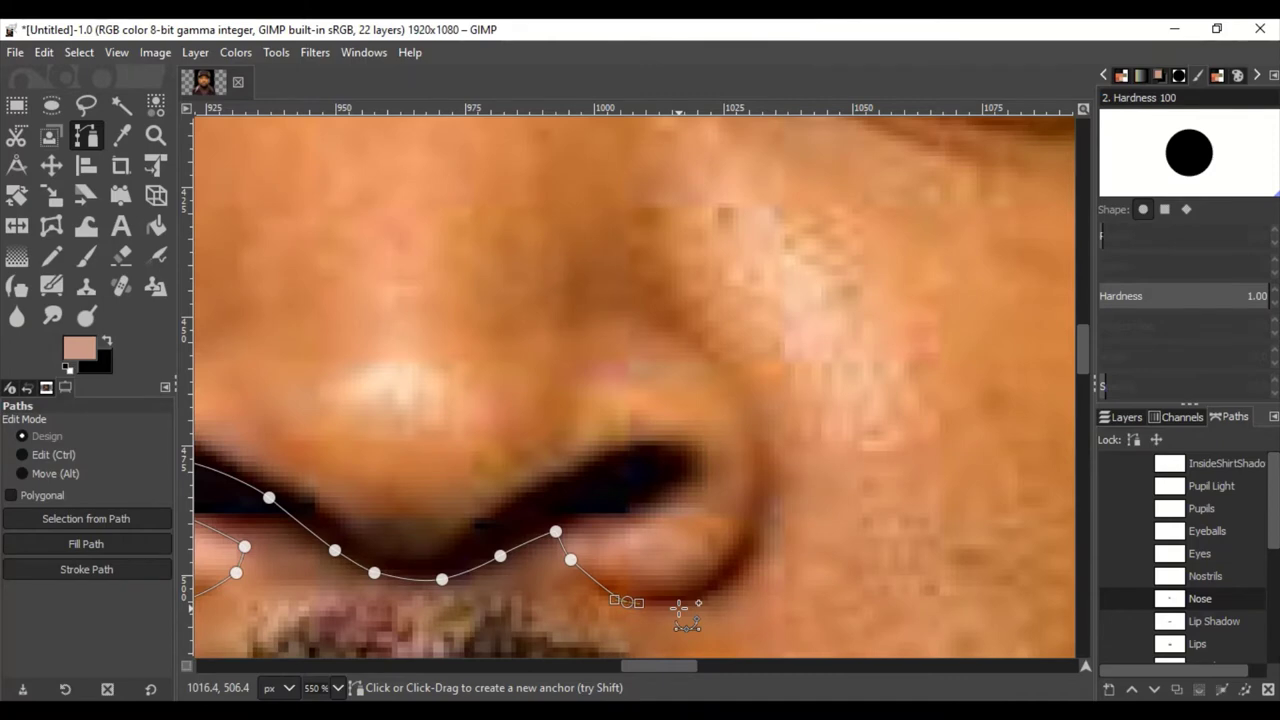
{"action": "scroll", "coordinate": [626, 600], "scroll_direction": "down", "scroll_amount": 2, "text": "ctrl"}
{"action": "scroll", "coordinate": [600, 540], "scroll_direction": "up", "scroll_amount": 2, "text": "ctrl"}
Fix the under-nose anchors, curve around the right nostril and nose side, and close the outline
{"action": "key", "text": "ctrl+z"}
{"action": "key", "text": "ctrl+z"}
{"action": "key", "text": "ctrl+z"}
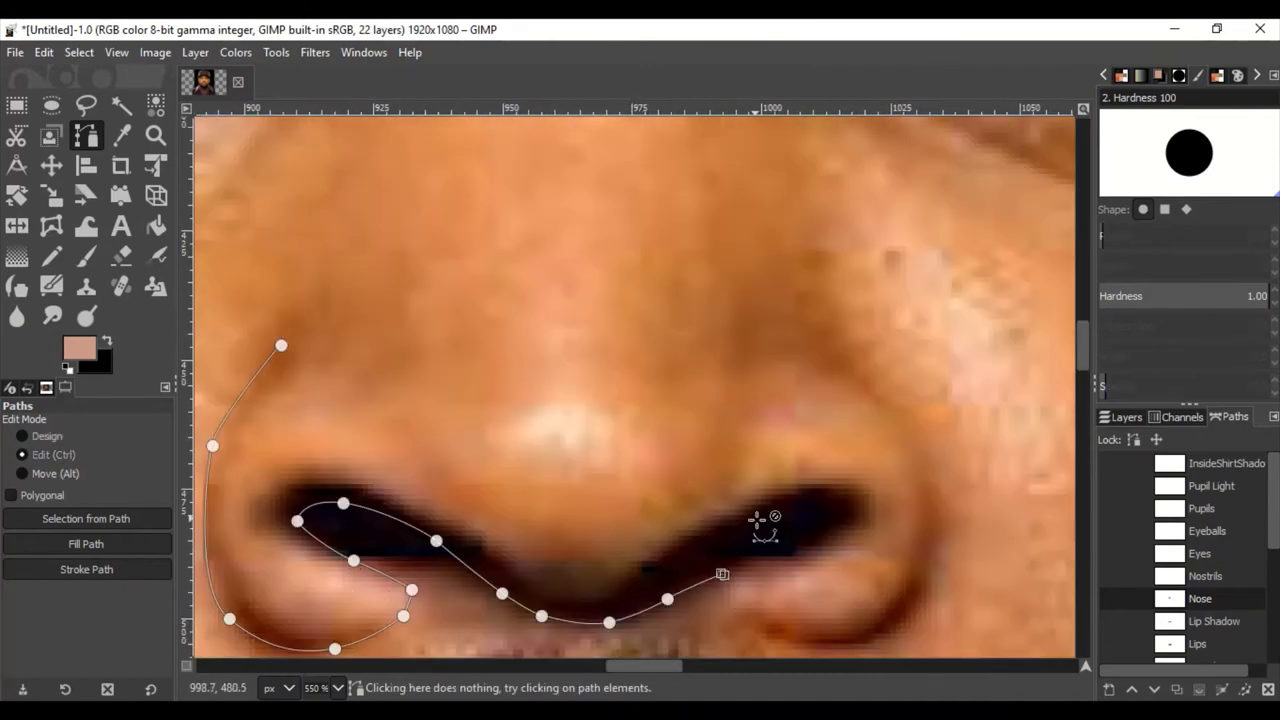
{"action": "left_click_drag", "start_coordinate": [622, 608], "coordinate": [602, 616]}
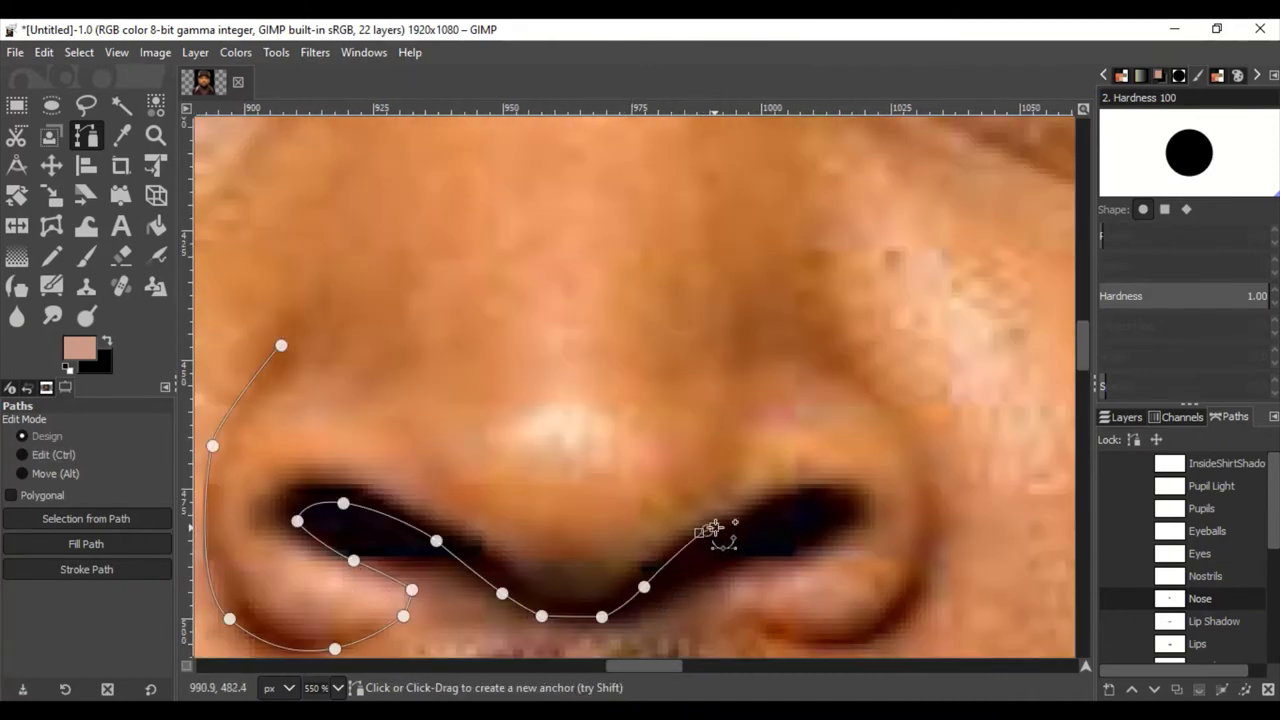
{"action": "left_click", "coordinate": [781, 493]}
{"action": "left_click_drag", "start_coordinate": [857, 499], "coordinate": [865, 511]}
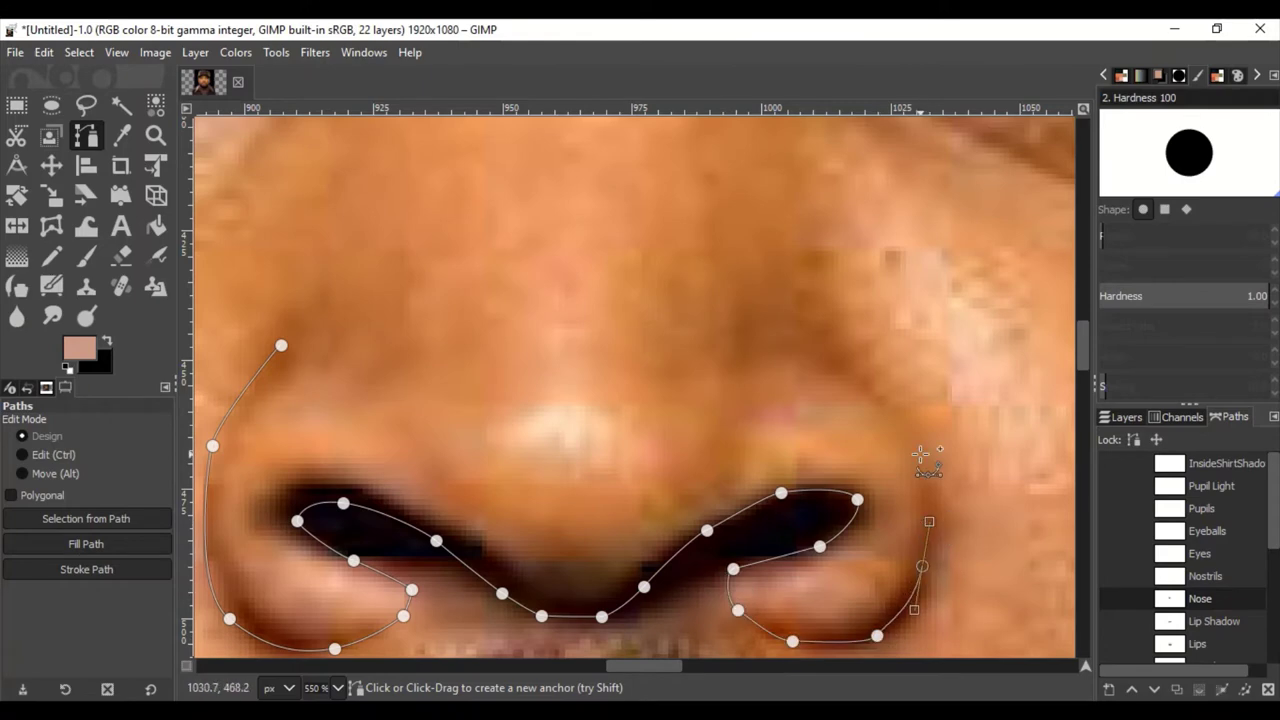
{"action": "scroll", "coordinate": [820, 320], "scroll_direction": "up", "scroll_amount": 2, "text": "ctrl"}
{"action": "left_click", "coordinate": [716, 277]}
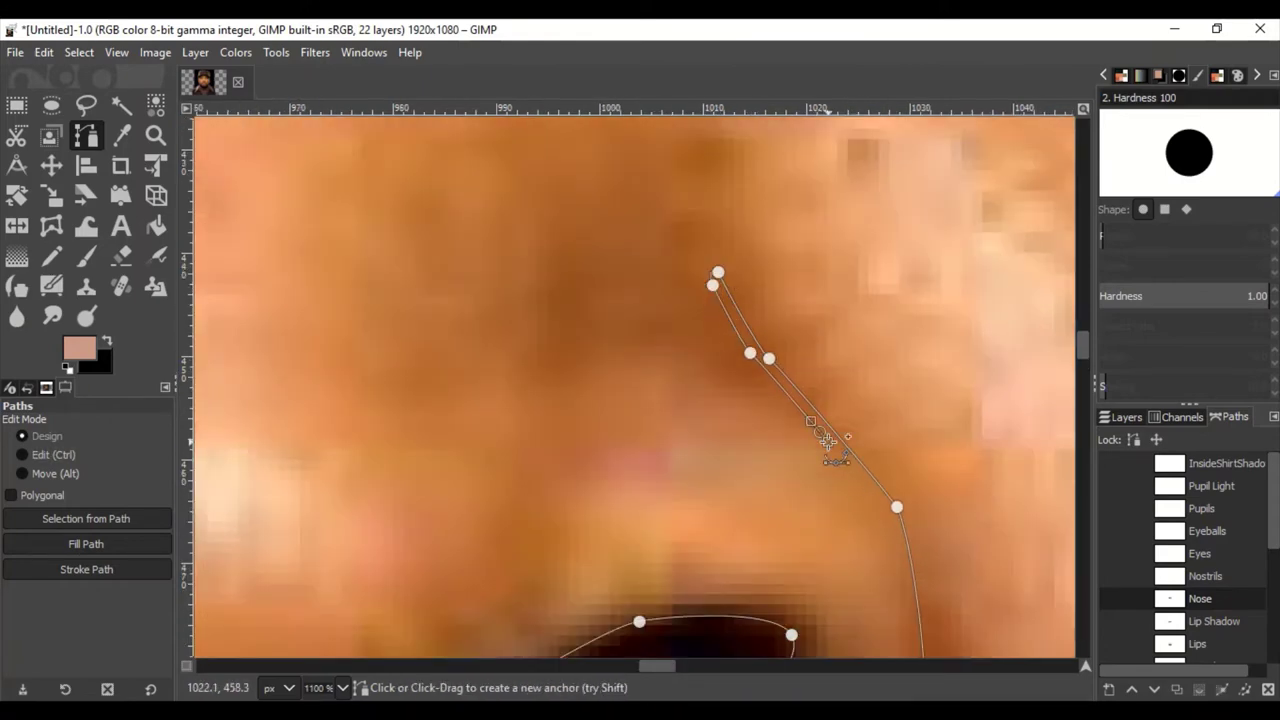
{"action": "left_click_drag", "start_coordinate": [884, 384], "coordinate": [885, 402]}
{"action": "left_click", "coordinate": [850, 601]}
{"action": "scroll", "coordinate": [805, 510], "scroll_direction": "down", "scroll_amount": 3}
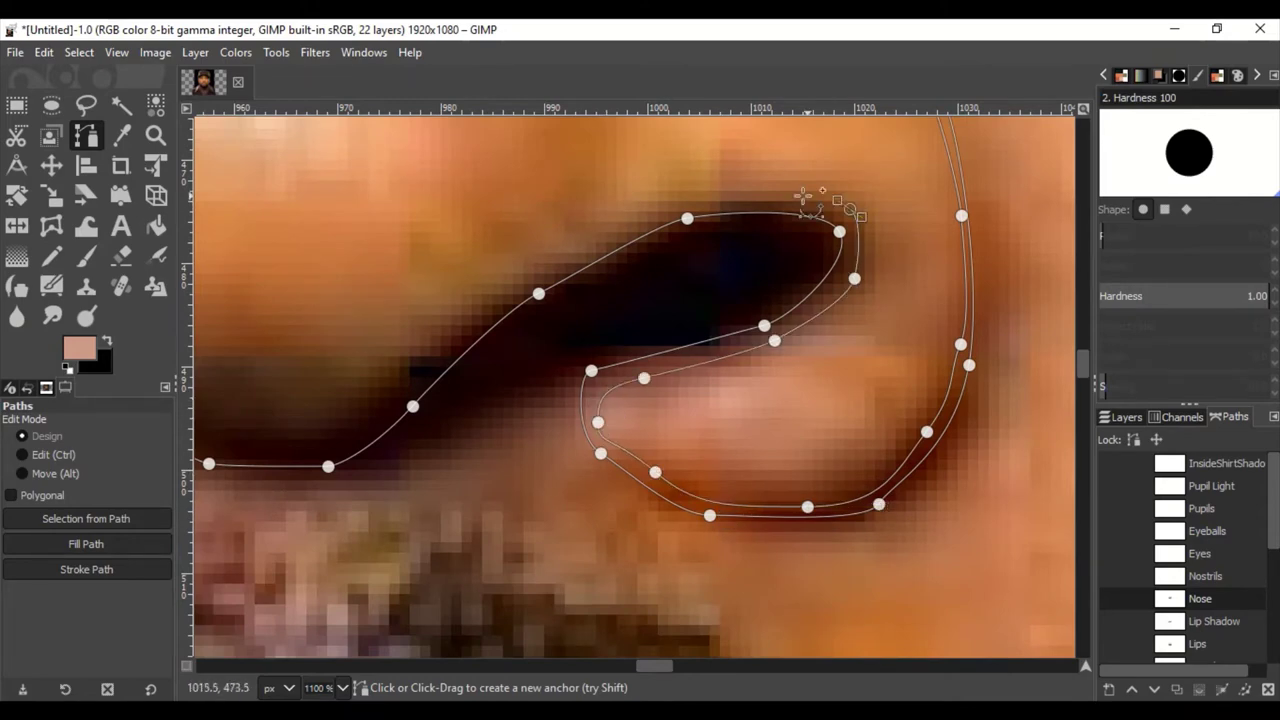
{"action": "scroll", "coordinate": [300, 363], "scroll_direction": "left", "scroll_amount": 3}
{"action": "scroll", "coordinate": [450, 390], "scroll_direction": "left", "scroll_amount": 7}
{"action": "scroll", "coordinate": [545, 408], "scroll_direction": "up", "scroll_amount": 3}
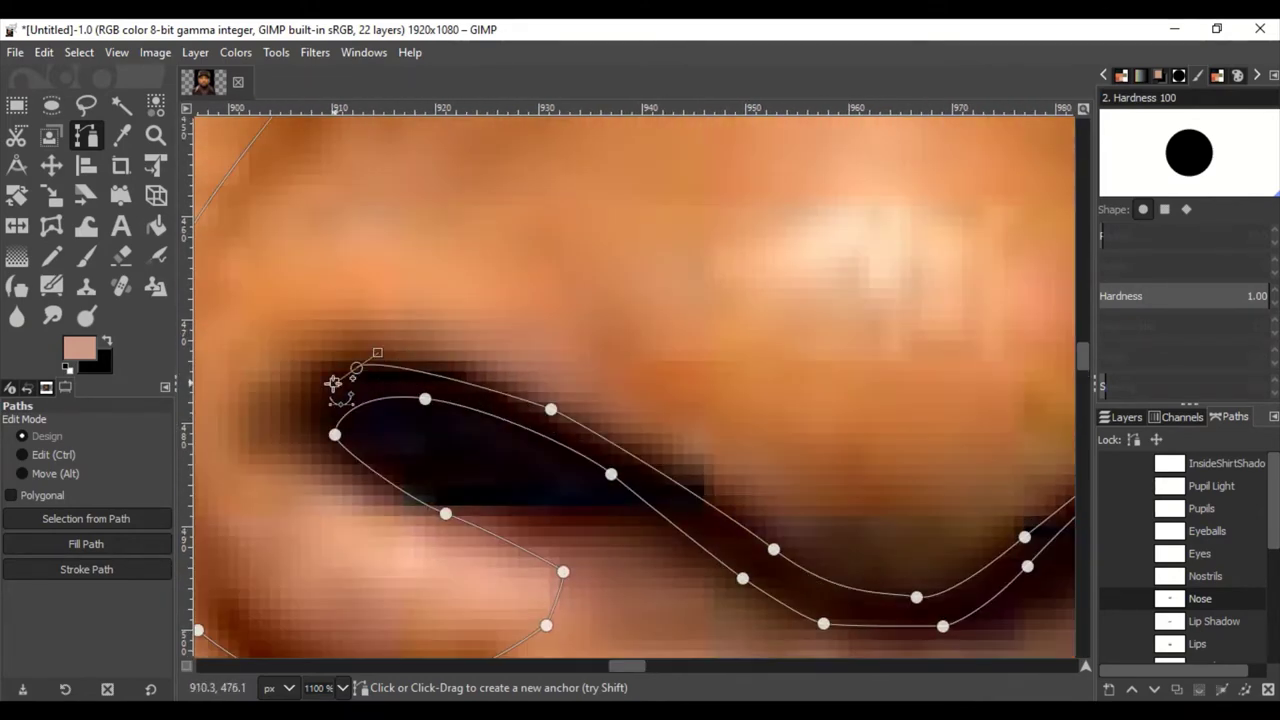
{"action": "scroll", "coordinate": [490, 628], "scroll_direction": "down", "scroll_amount": 3}
{"action": "scroll", "coordinate": [390, 500], "scroll_direction": "left", "scroll_amount": 2}
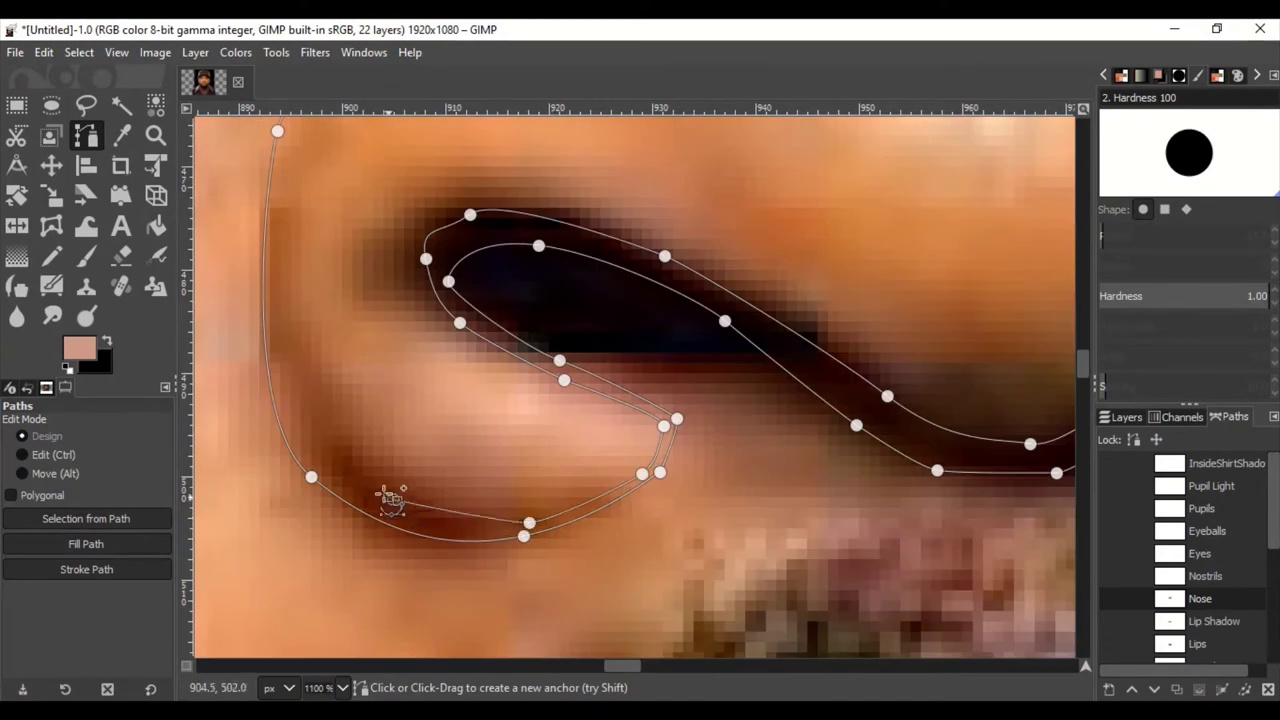
{"action": "scroll", "coordinate": [293, 240], "scroll_direction": "up", "scroll_amount": 4}
{"action": "mouse_move", "coordinate": [419, 138]}
{"action": "left_mouse_down"}
{"action": "mouse_move", "coordinate": [365, 273]}
{"action": "mouse_move", "coordinate": [425, 145]}
{"action": "left_mouse_up"}
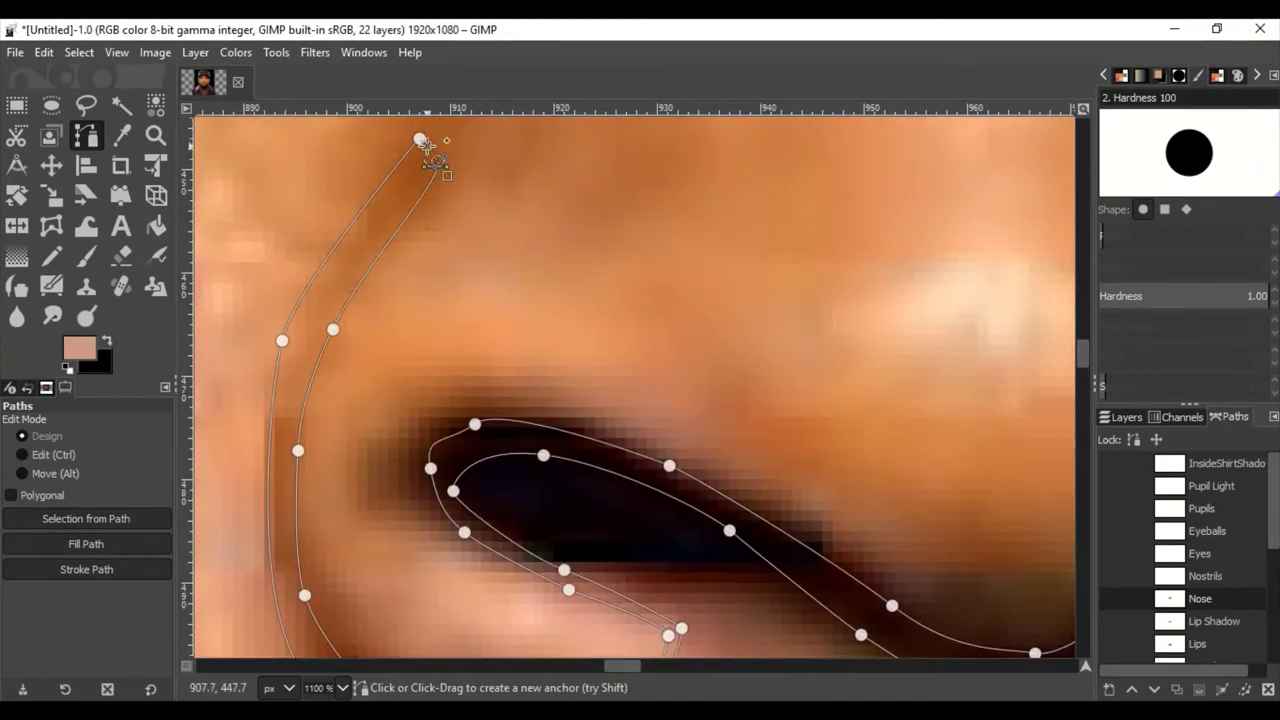
{"action": "left_click", "coordinate": [419, 138]}
{"action": "scroll", "coordinate": [419, 138], "scroll_direction": "down", "scroll_amount": 5}
{"action": "scroll", "coordinate": [666, 420], "scroll_direction": "up", "scroll_amount": 4}
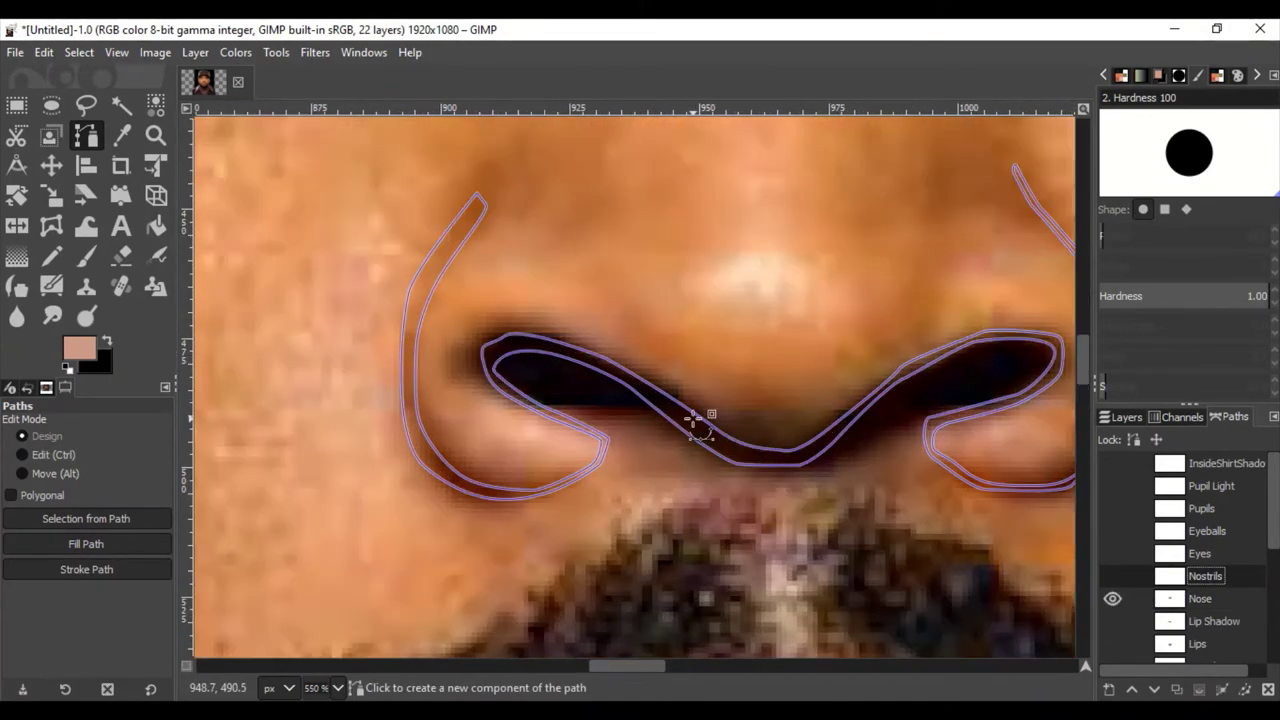
Add an anchor at the left nostril opening
{"action": "scroll", "coordinate": [690, 405], "scroll_direction": "up", "scroll_amount": 3}
{"action": "left_click", "coordinate": [777, 460]}
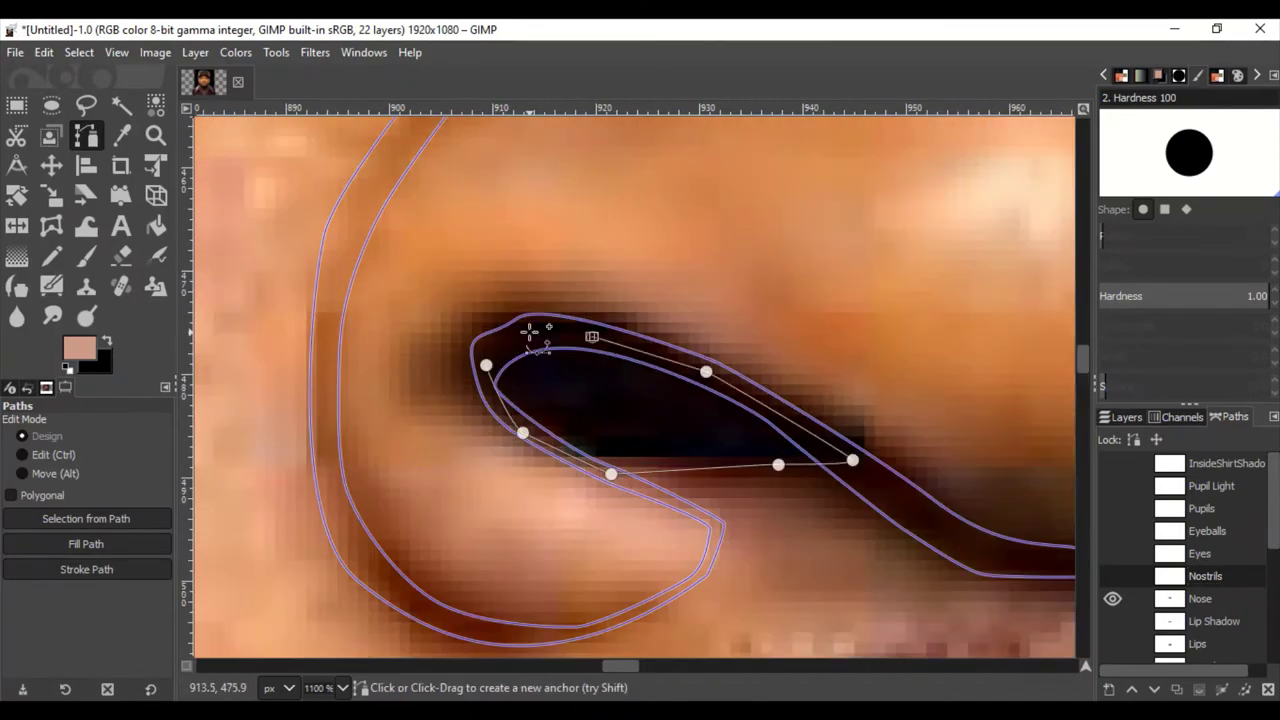
{"action": "scroll", "coordinate": [708, 462], "scroll_direction": "right", "scroll_amount": 5}
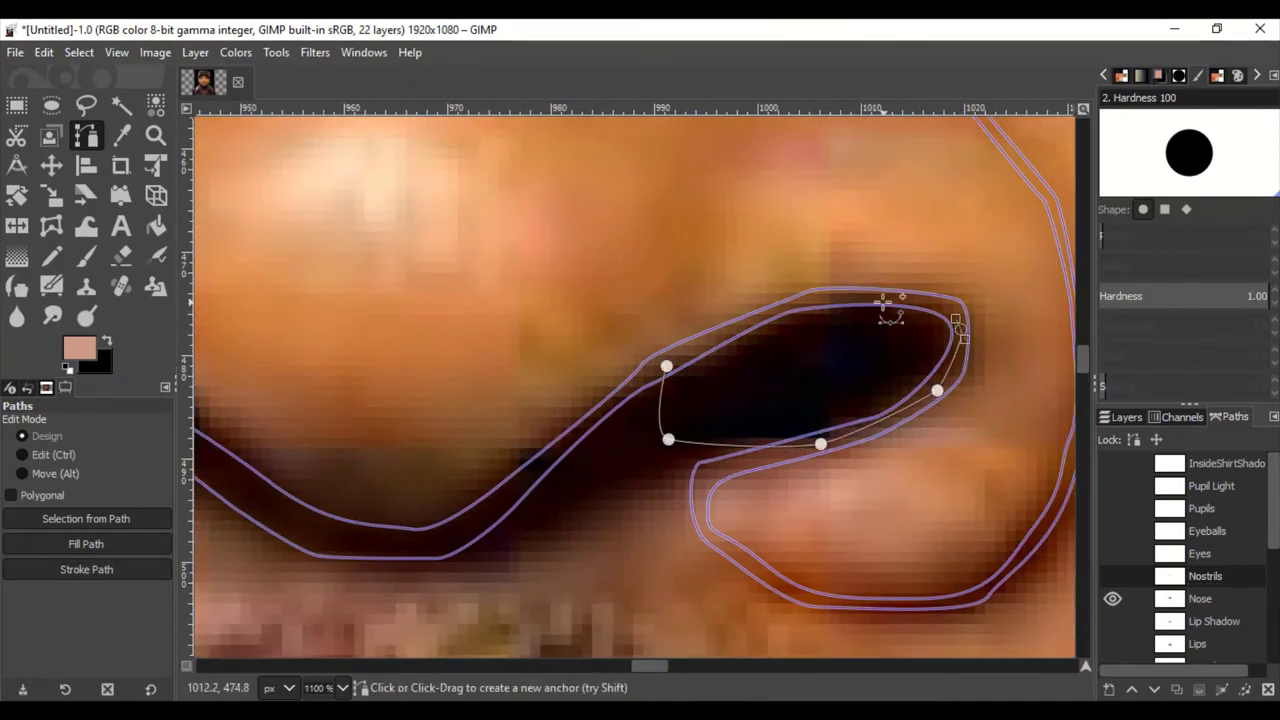
{"action": "scroll", "coordinate": [677, 357], "scroll_direction": "down", "scroll_amount": 4}
{"action": "scroll", "coordinate": [677, 357], "scroll_direction": "down", "scroll_amount": 2}
Start the Eyes path with curved anchors arching along the right eye's upper eyelid
{"action": "left_click", "coordinate": [1200, 553]}
{"action": "scroll", "coordinate": [708, 386], "scroll_direction": "up", "scroll_amount": 3}
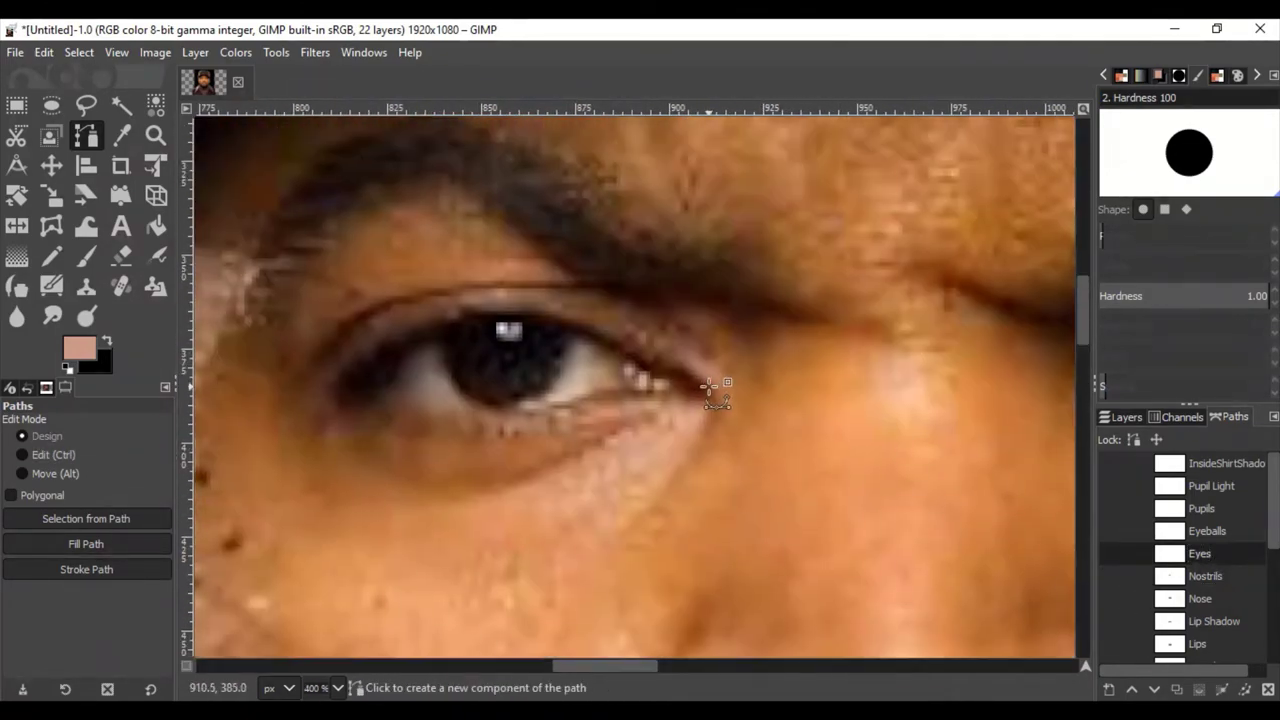
{"action": "left_click_drag", "start_coordinate": [339, 376], "coordinate": [292, 474]}
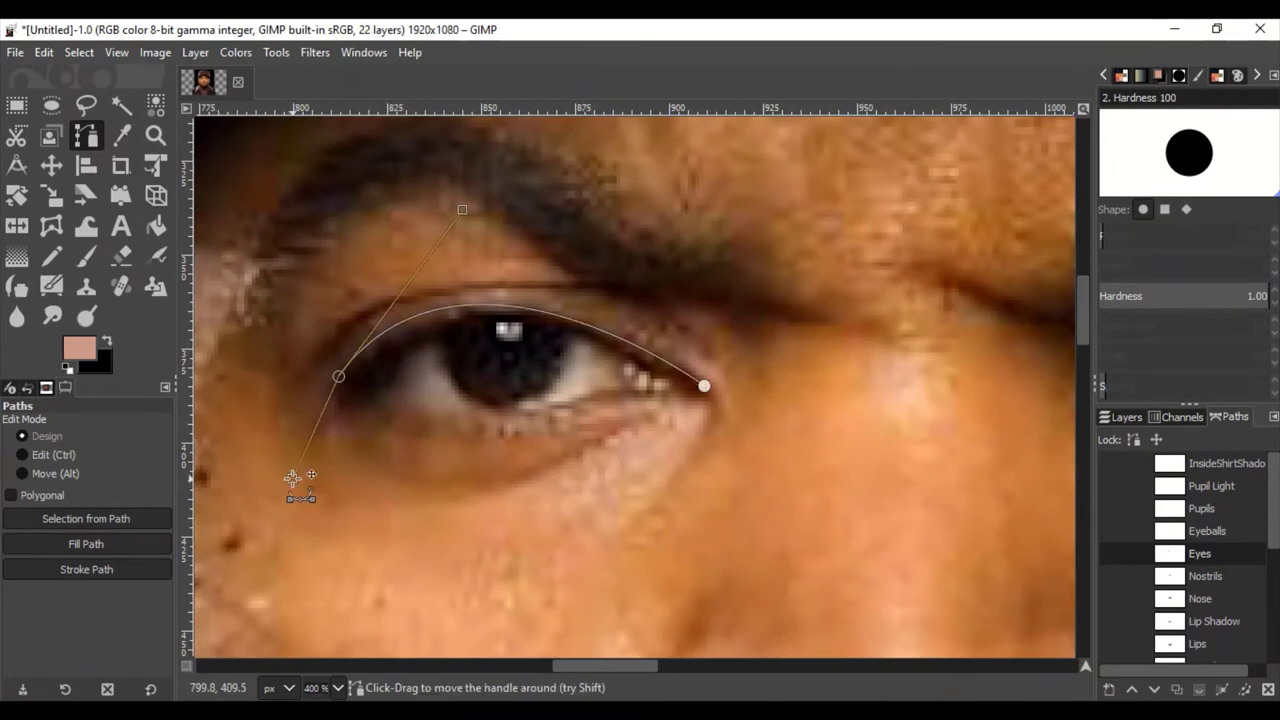
{"action": "left_click", "coordinate": [389, 373]}
{"action": "left_click_drag", "start_coordinate": [470, 323], "coordinate": [522, 322]}
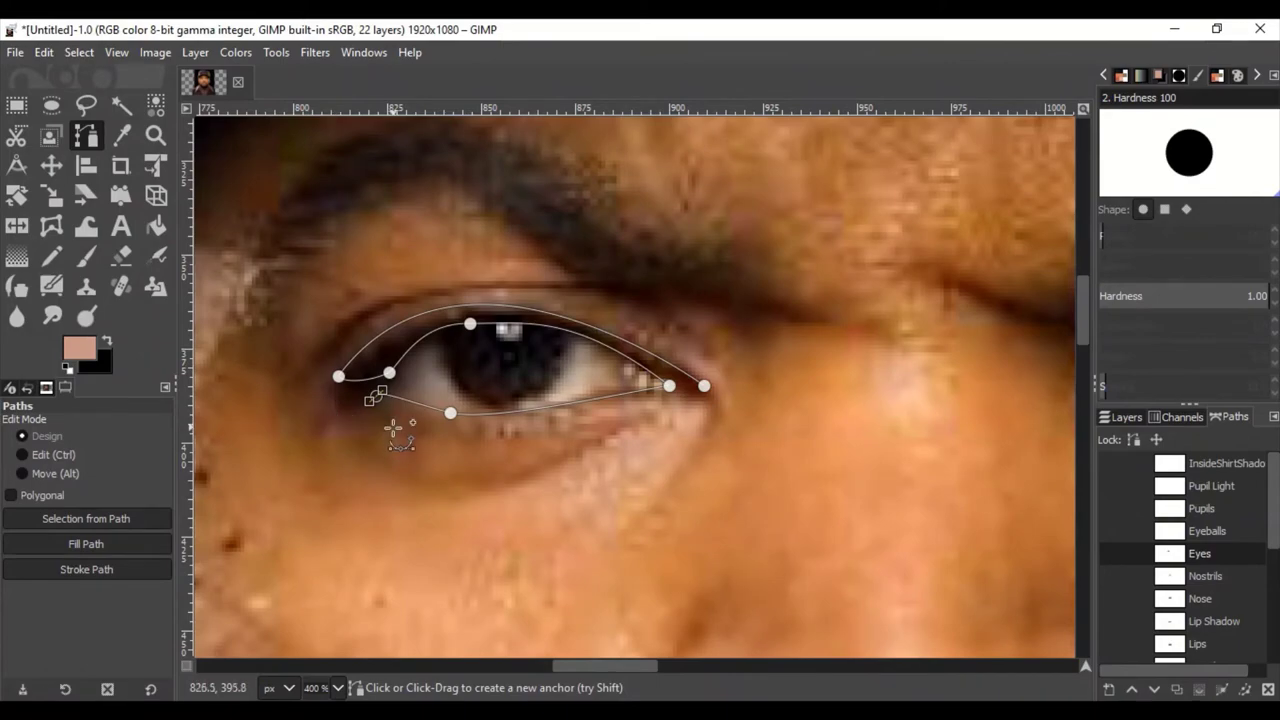
{"action": "scroll", "coordinate": [393, 428], "scroll_direction": "up", "scroll_amount": 2}
Trace the lower eyelid, removing two misplaced anchors and adding a curved one
{"action": "left_click", "coordinate": [471, 386]}
{"action": "left_click", "coordinate": [1012, 335]}
{"action": "scroll", "coordinate": [700, 470], "scroll_direction": "down", "scroll_amount": 4}
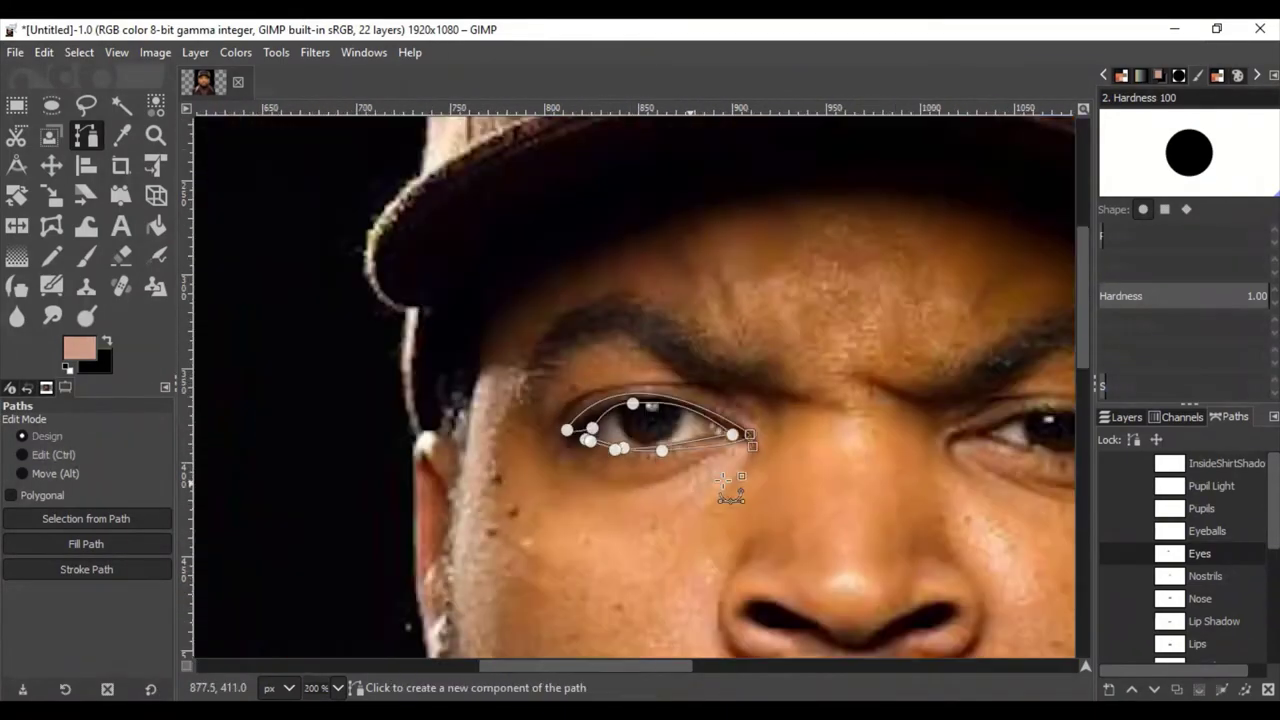
{"action": "scroll", "coordinate": [464, 294], "scroll_direction": "up", "scroll_amount": 3}
{"action": "scroll", "coordinate": [494, 534], "scroll_direction": "down", "scroll_amount": 3}
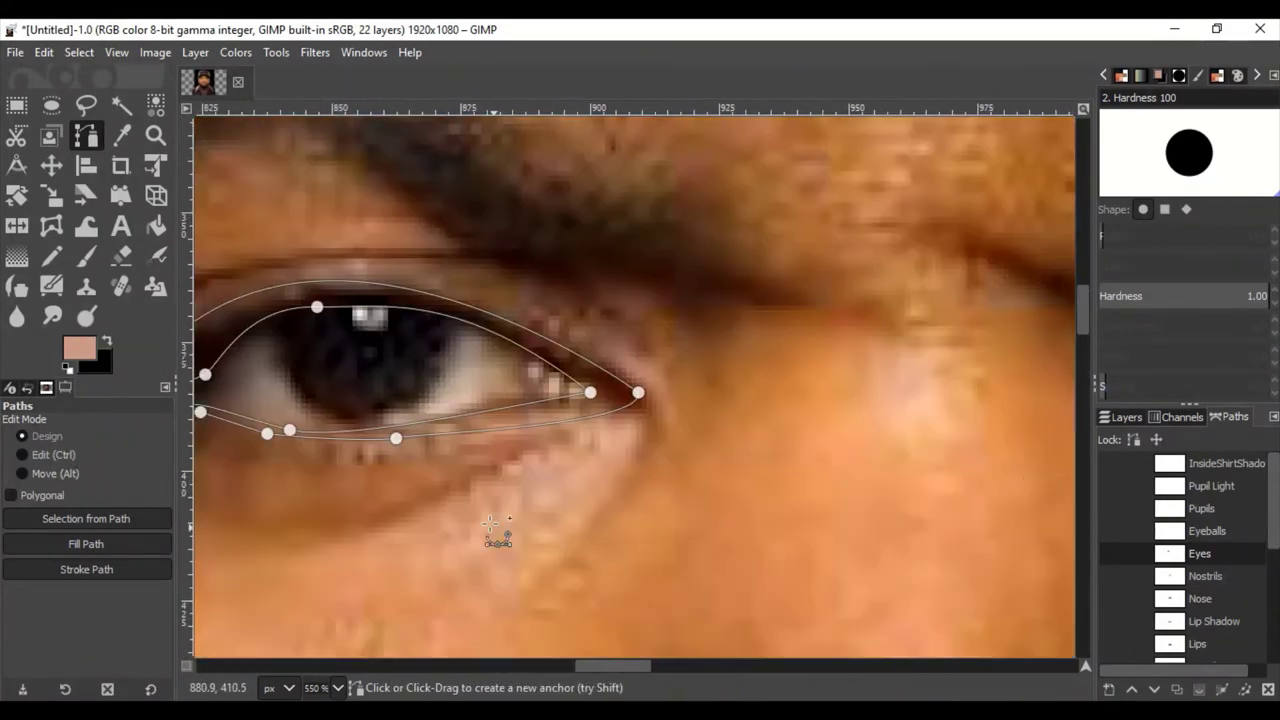
{"action": "scroll", "coordinate": [487, 523], "scroll_direction": "up", "scroll_amount": 3}
{"action": "key", "text": "ctrl+z"}
{"action": "key", "text": "ctrl+z"}
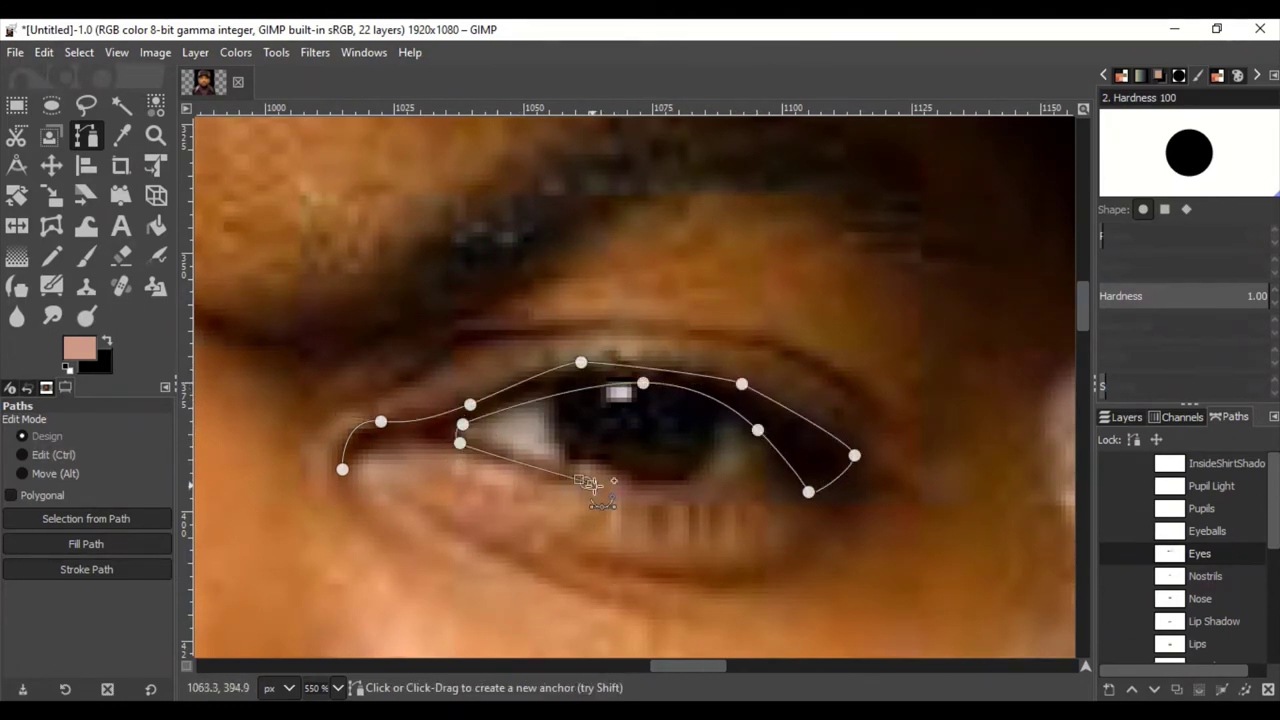
{"action": "left_click_drag", "start_coordinate": [765, 492], "coordinate": [598, 495]}
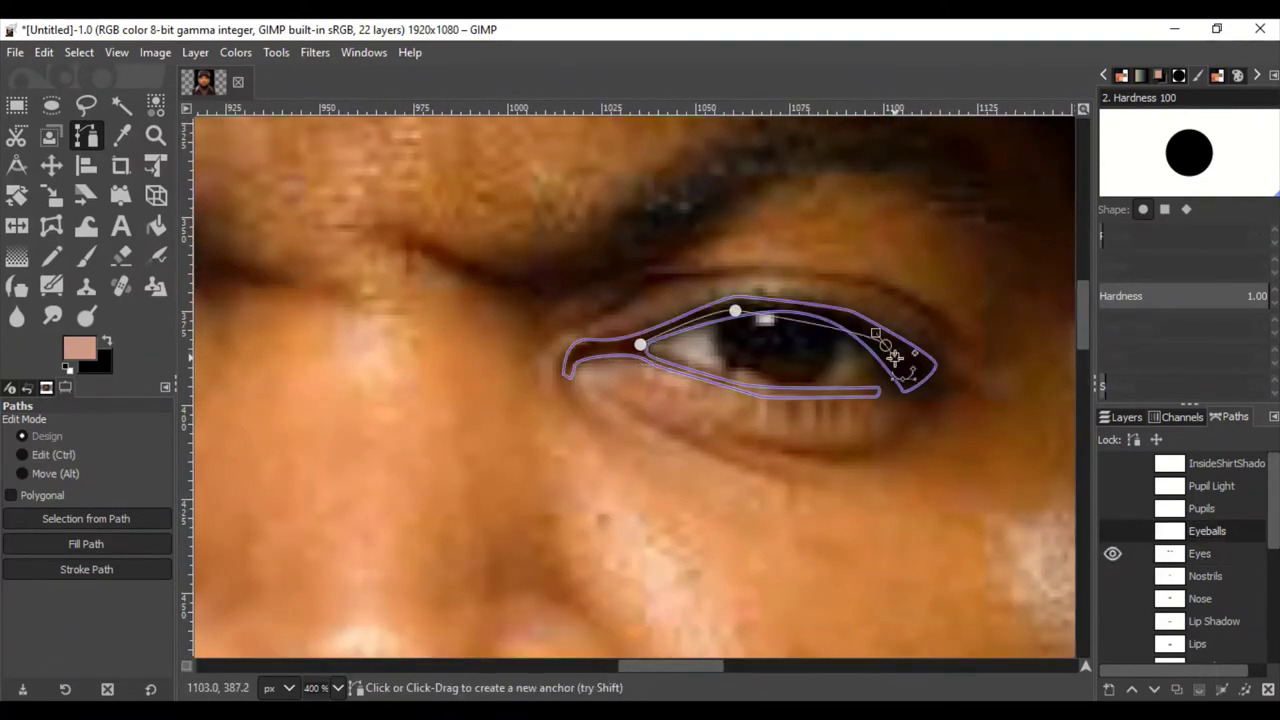
Curve the Eyeballs path along the upper eyelid to outline the eye's white
{"action": "scroll", "coordinate": [634, 380], "scroll_direction": "left", "scroll_amount": 2}
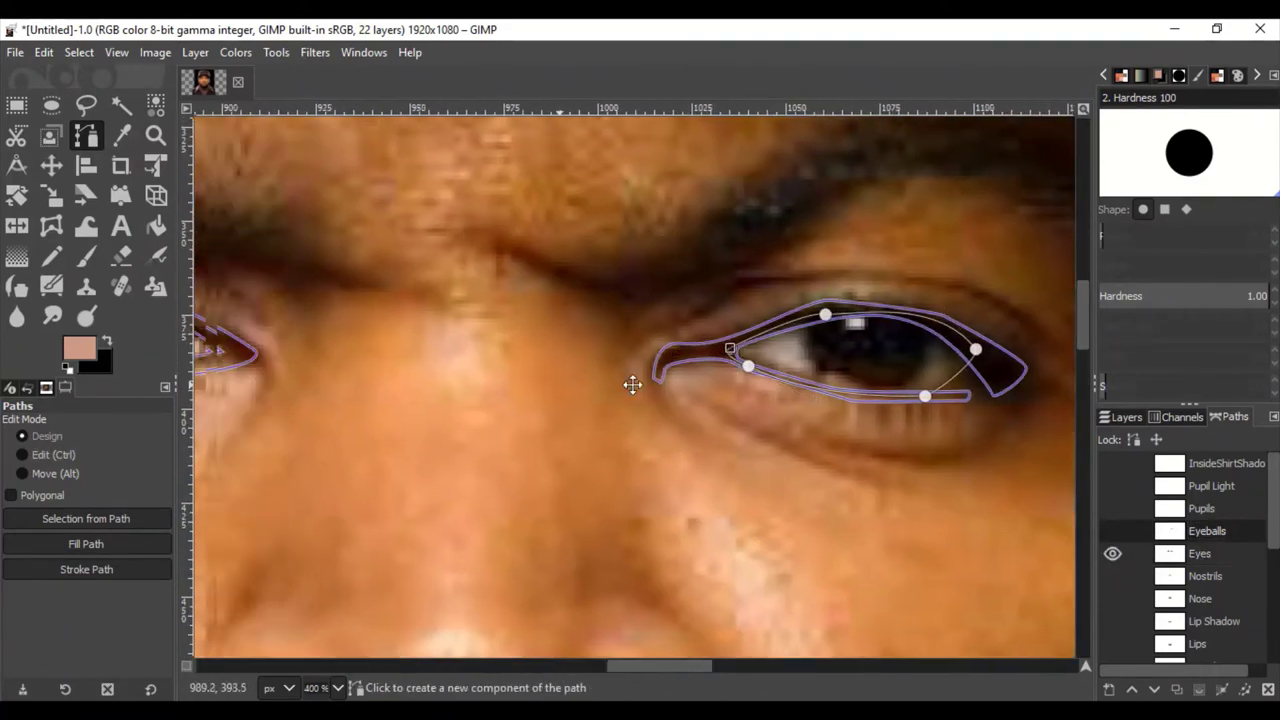
{"action": "scroll", "coordinate": [323, 309], "scroll_direction": "up", "scroll_amount": 1, "text": "ctrl"}
{"action": "left_click_drag", "start_coordinate": [478, 259], "coordinate": [597, 280]}
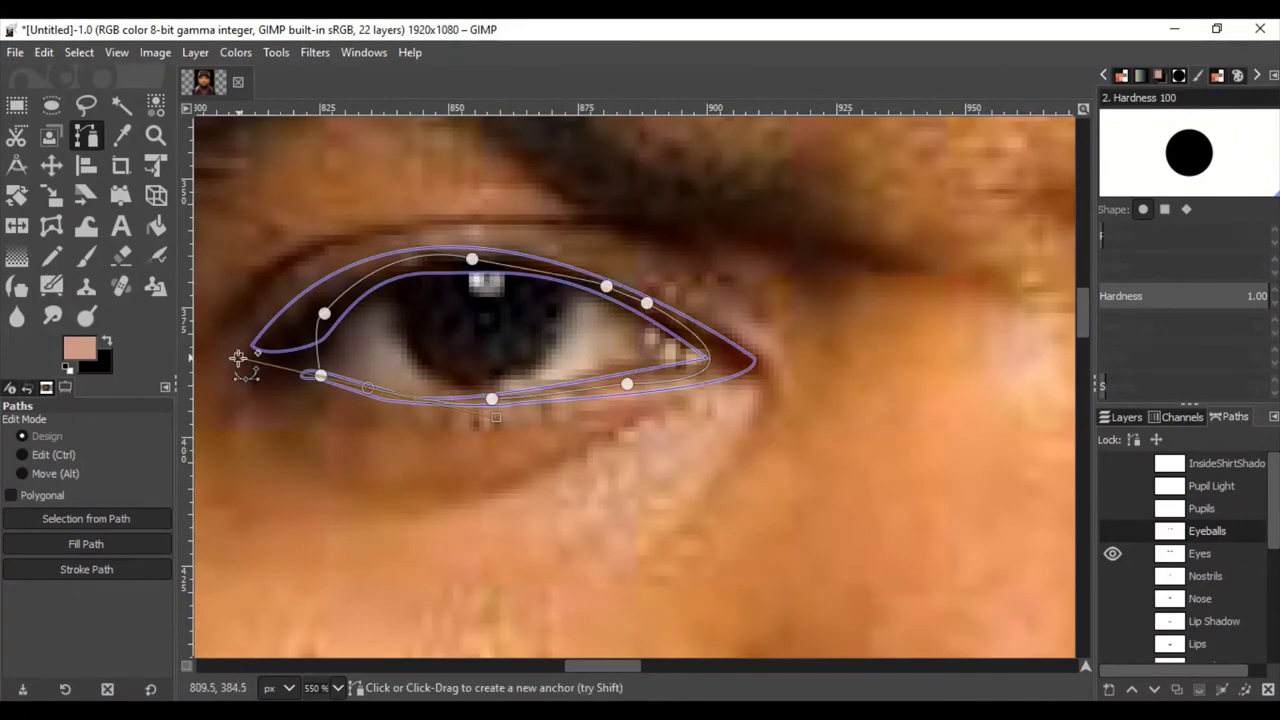
{"action": "scroll", "coordinate": [306, 389], "scroll_direction": "up", "scroll_amount": 3, "text": "ctrl"}
{"action": "scroll", "coordinate": [368, 340], "scroll_direction": "down", "scroll_amount": 4, "text": "ctrl"}
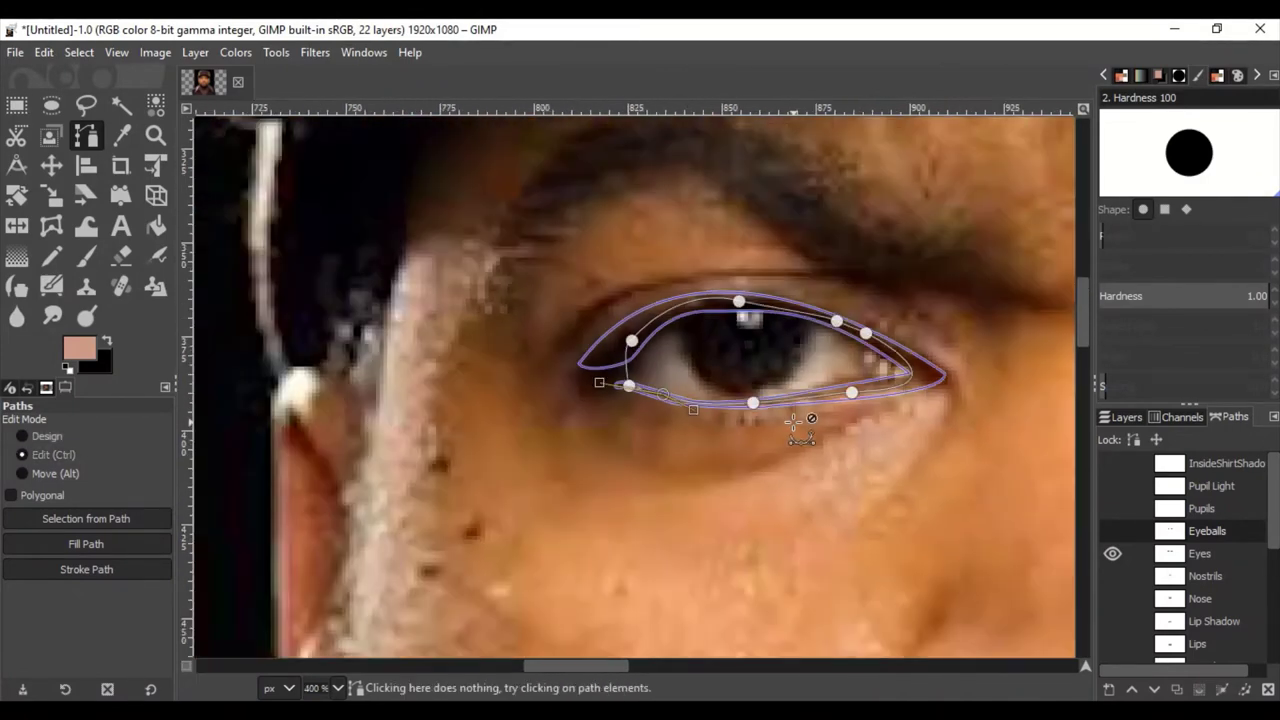
Trace round pupil curves around the iris on the Pupils path
{"action": "left_click", "coordinate": [1200, 508]}
{"action": "scroll", "coordinate": [805, 350], "scroll_direction": "up", "scroll_amount": 1, "text": "ctrl"}
{"action": "scroll", "coordinate": [800, 348], "scroll_direction": "up", "scroll_amount": 1, "text": "ctrl"}
{"action": "left_click", "coordinate": [632, 330]}
{"action": "left_click", "coordinate": [649, 421]}
{"action": "left_click_drag", "start_coordinate": [733, 444], "coordinate": [762, 430]}
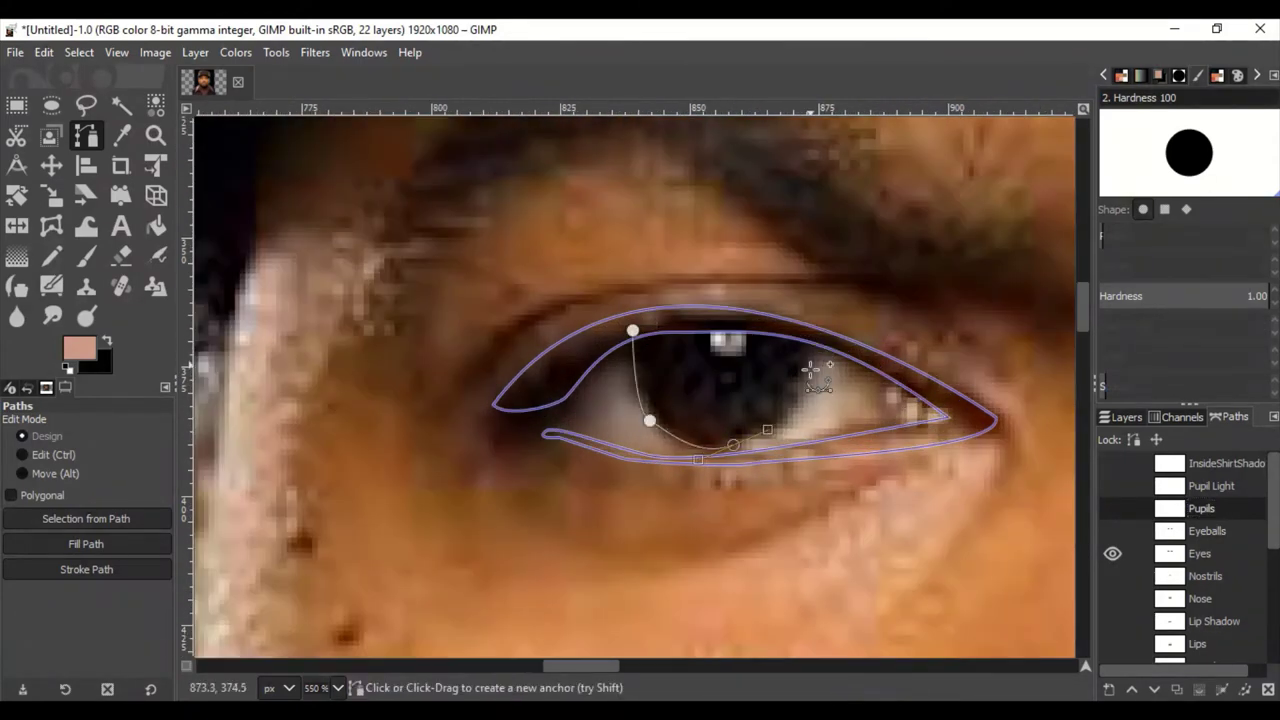
{"action": "left_click", "coordinate": [807, 332]}
{"action": "left_click_drag", "start_coordinate": [677, 334], "coordinate": [815, 338]}
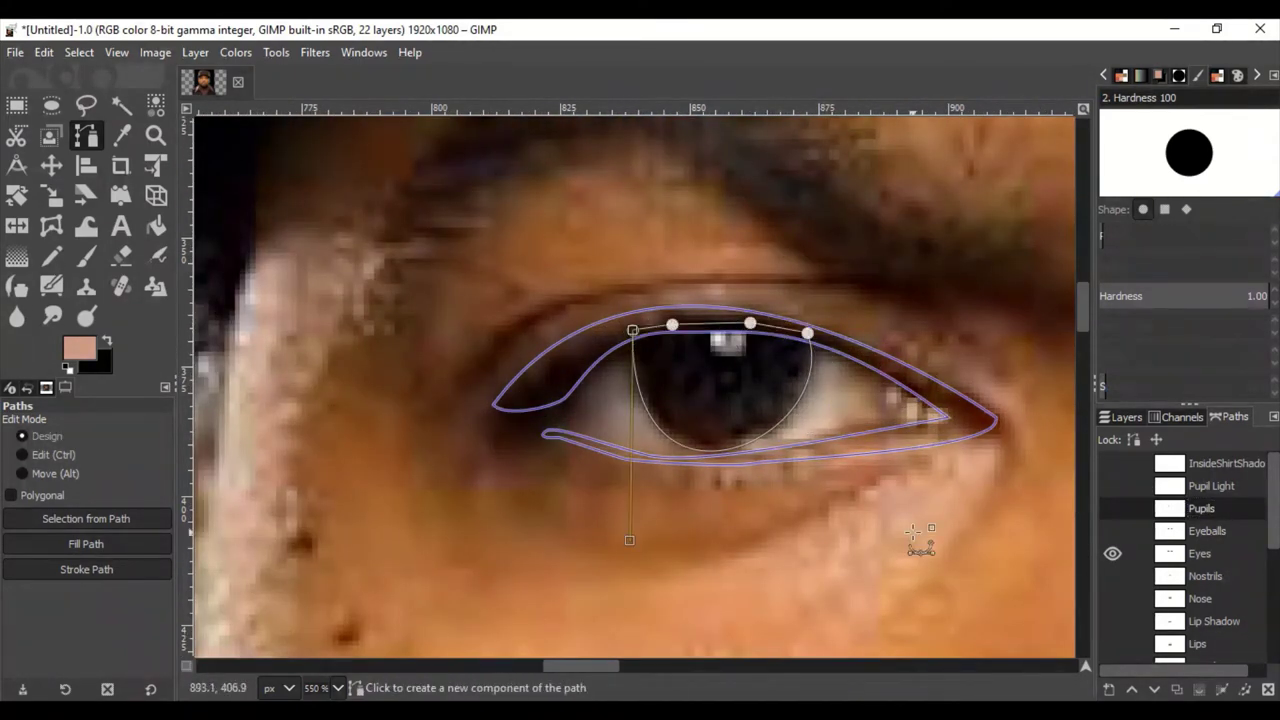
{"action": "scroll", "coordinate": [548, 262], "scroll_direction": "right", "scroll_amount": 10}
{"action": "left_click_drag", "start_coordinate": [690, 290], "coordinate": [666, 478]}
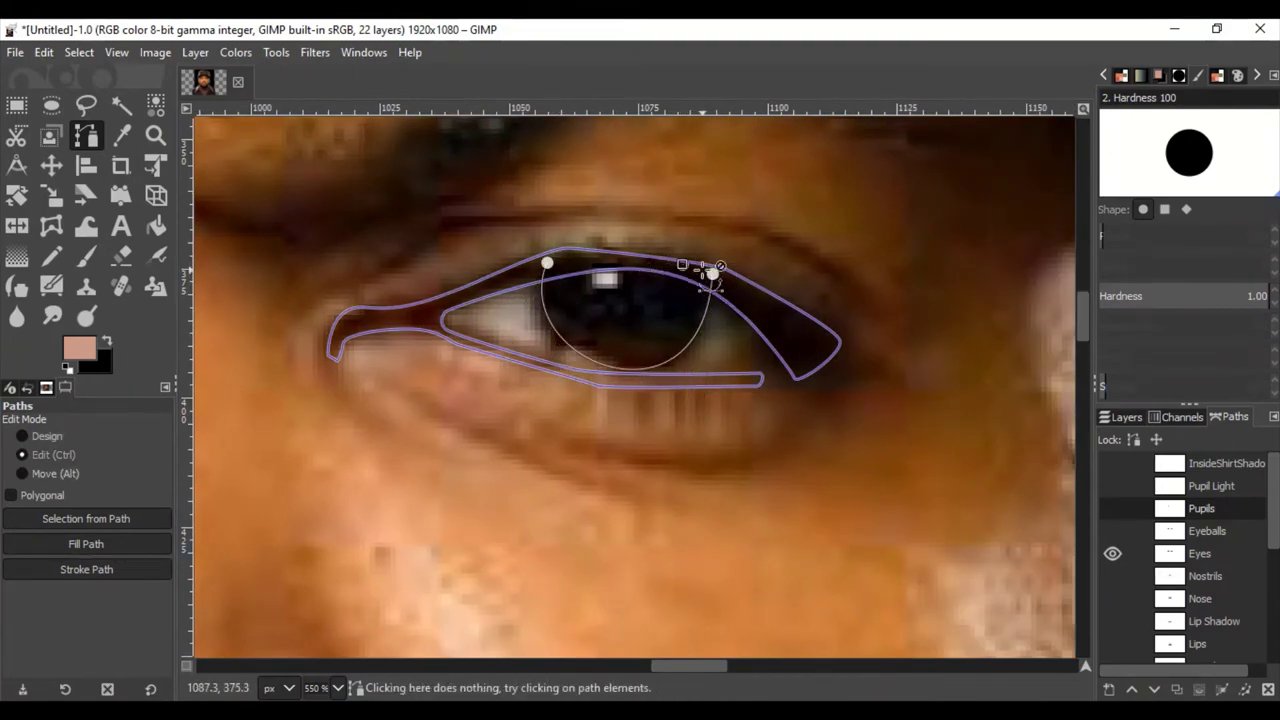
{"action": "key", "text": "2"}
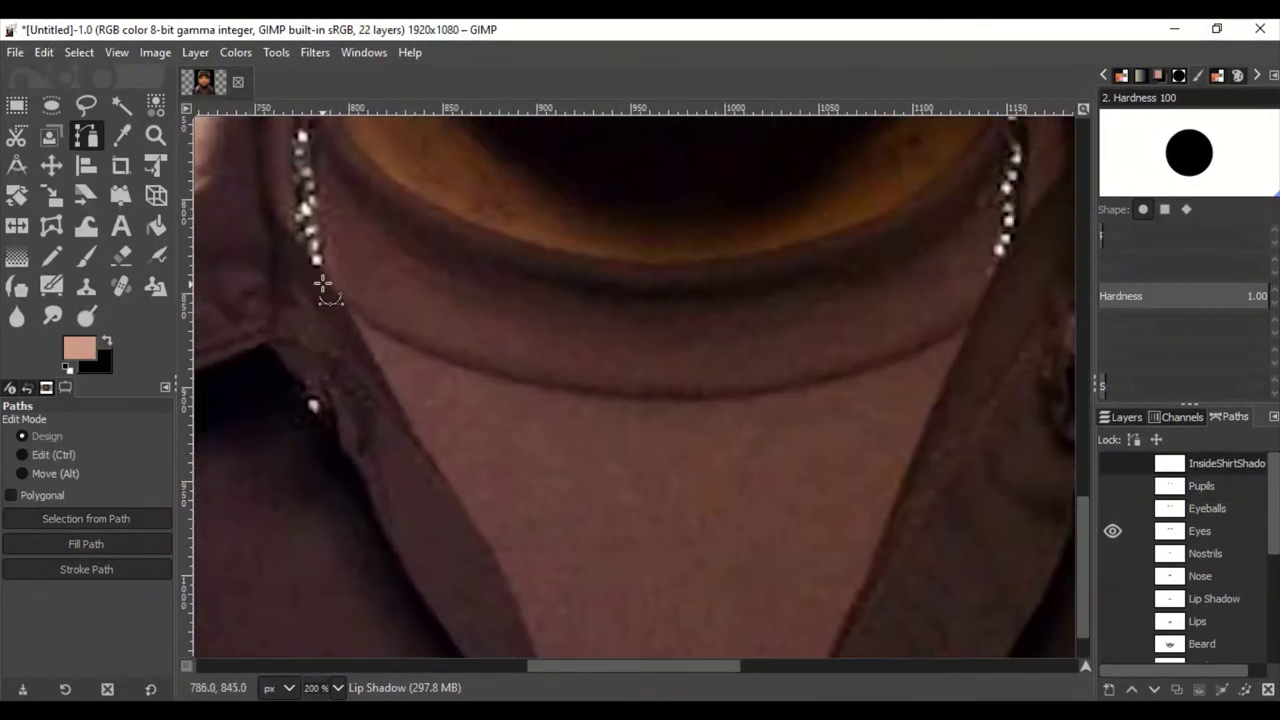
Start a new chain path with curved anchors across the chest up to the collar
{"action": "left_click", "coordinate": [321, 283]}
{"action": "left_click_drag", "start_coordinate": [568, 384], "coordinate": [683, 388]}
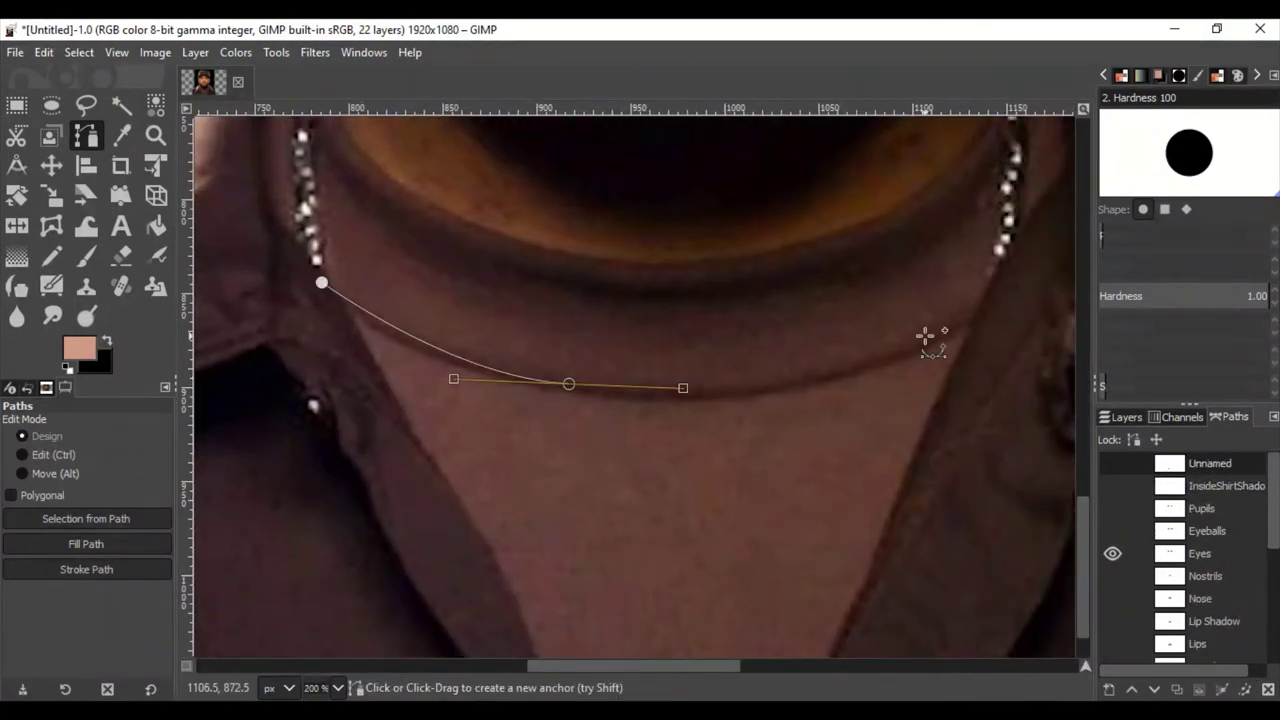
{"action": "left_click_drag", "start_coordinate": [1009, 283], "coordinate": [943, 264]}
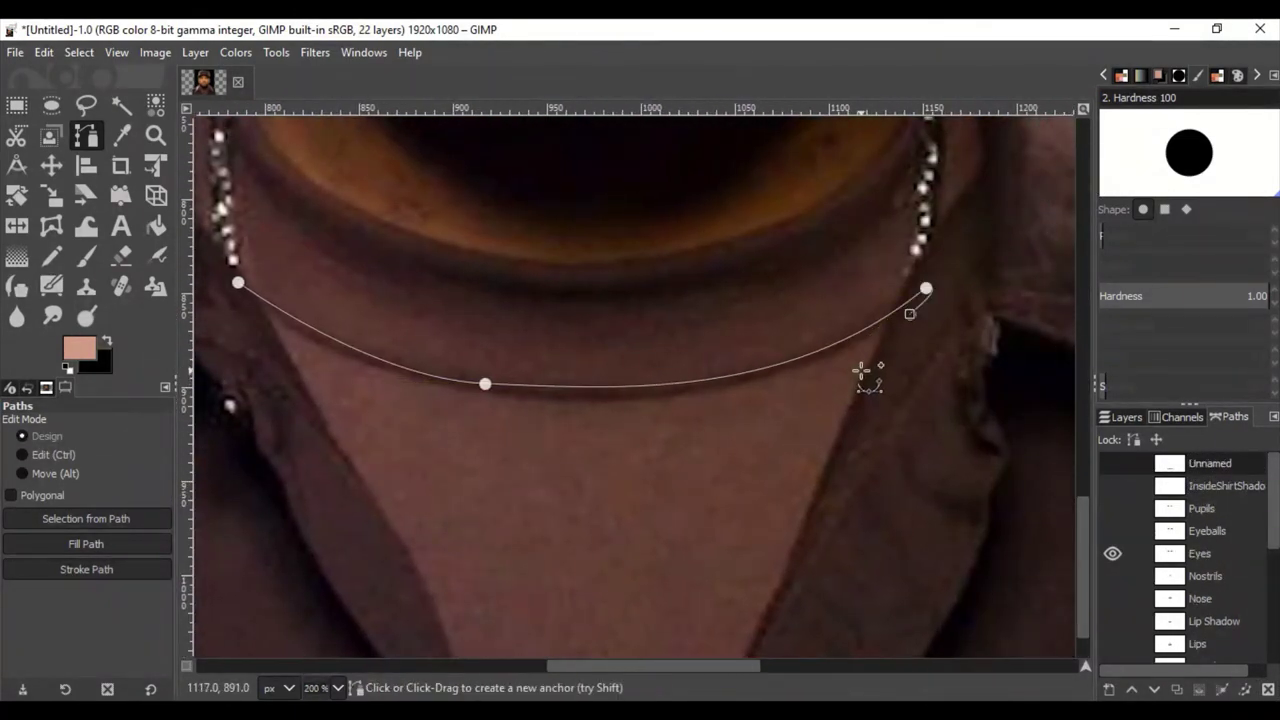
{"action": "scroll", "coordinate": [860, 372], "scroll_direction": "up", "scroll_amount": 2, "text": "ctrl"}
{"action": "left_click_drag", "start_coordinate": [463, 435], "coordinate": [346, 434]}
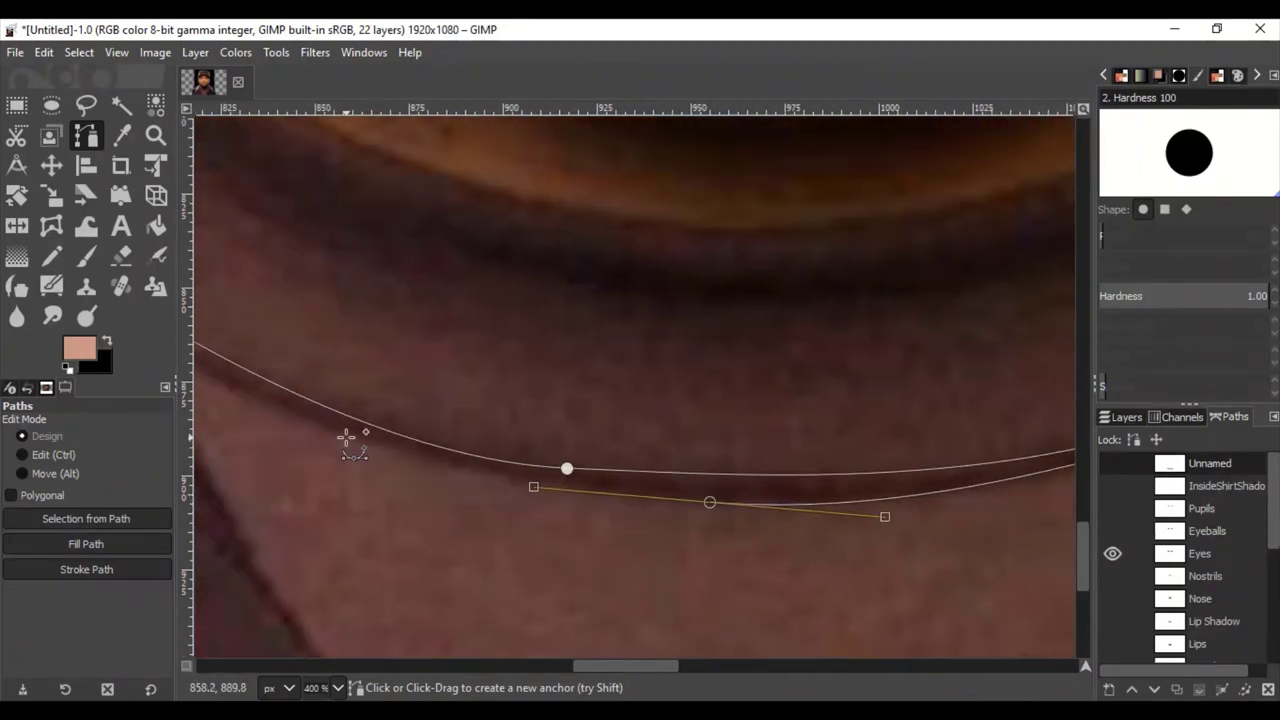
{"action": "scroll", "coordinate": [470, 520], "scroll_direction": "down", "scroll_amount": 2, "text": "ctrl"}
{"action": "scroll", "coordinate": [857, 466], "scroll_direction": "down", "scroll_amount": 1, "text": "ctrl"}
{"action": "scroll", "coordinate": [857, 534], "scroll_direction": "down", "scroll_amount": 1, "text": "ctrl"}
{"action": "scroll", "coordinate": [573, 250], "scroll_direction": "up", "scroll_amount": 4, "text": "ctrl"}
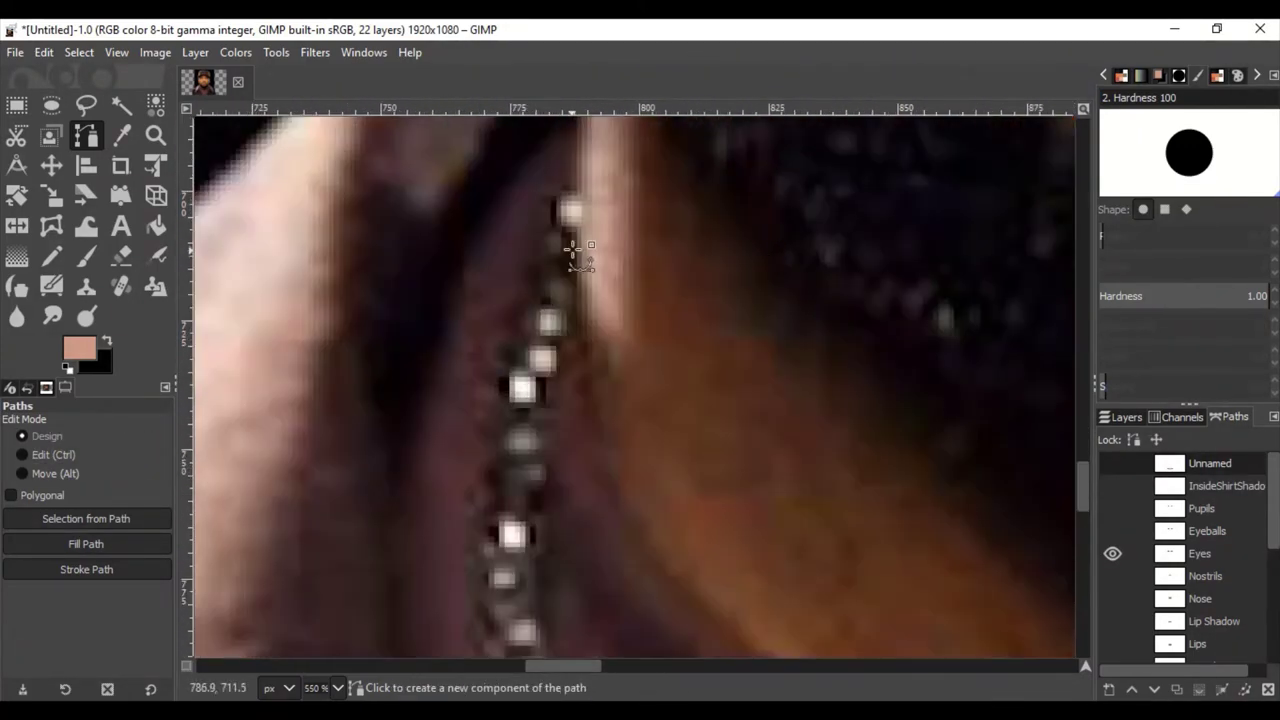
{"action": "scroll", "coordinate": [809, 349], "scroll_direction": "down", "scroll_amount": 2, "text": "ctrl"}
{"action": "scroll", "coordinate": [800, 355], "scroll_direction": "down", "scroll_amount": 1, "text": "ctrl"}
{"action": "mouse_move", "coordinate": [794, 357]}
{"action": "left_mouse_down"}
{"action": "mouse_move", "coordinate": [968, 310]}
{"action": "mouse_move", "coordinate": [1029, 380]}
{"action": "left_mouse_up"}
{"action": "left_click_drag", "start_coordinate": [991, 209], "coordinate": [1039, 118]}
{"action": "scroll", "coordinate": [1010, 159], "scroll_direction": "up", "scroll_amount": 2, "text": "ctrl"}
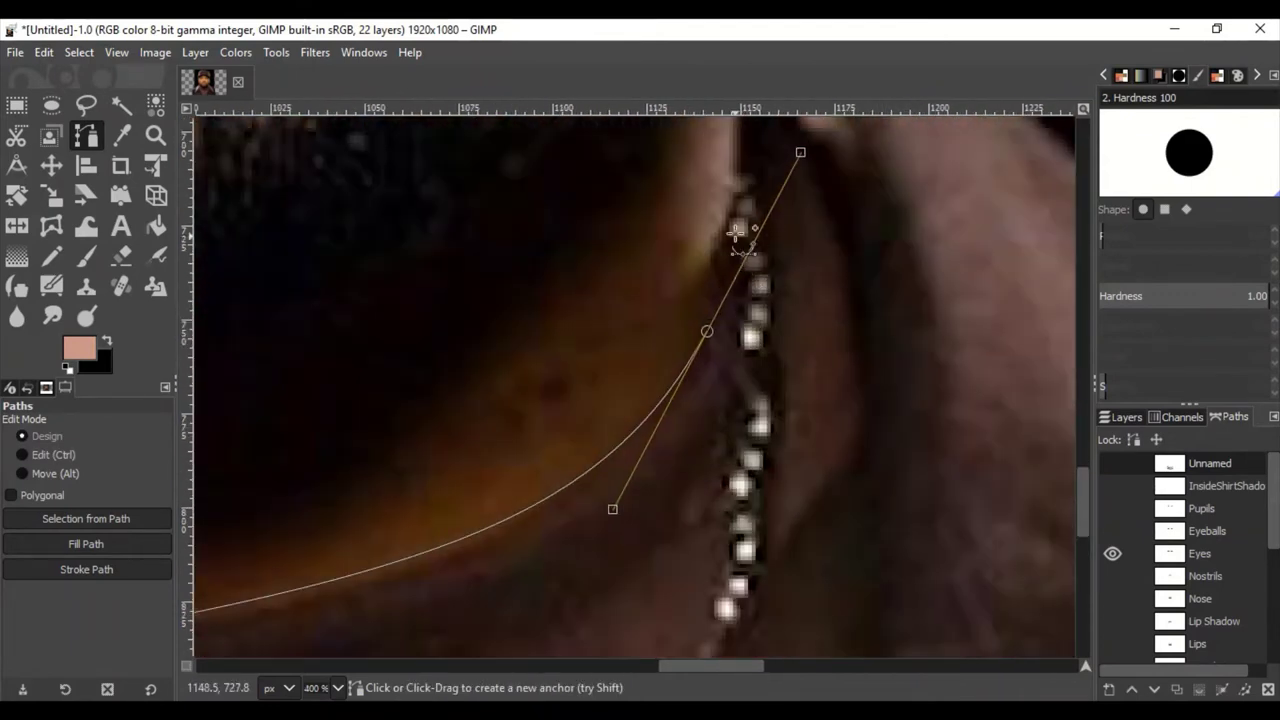
{"action": "key", "text": "ctrl+z"}
Trace the chain's lower strand and close the necklace path
{"action": "left_click_drag", "start_coordinate": [346, 595], "coordinate": [216, 623]}
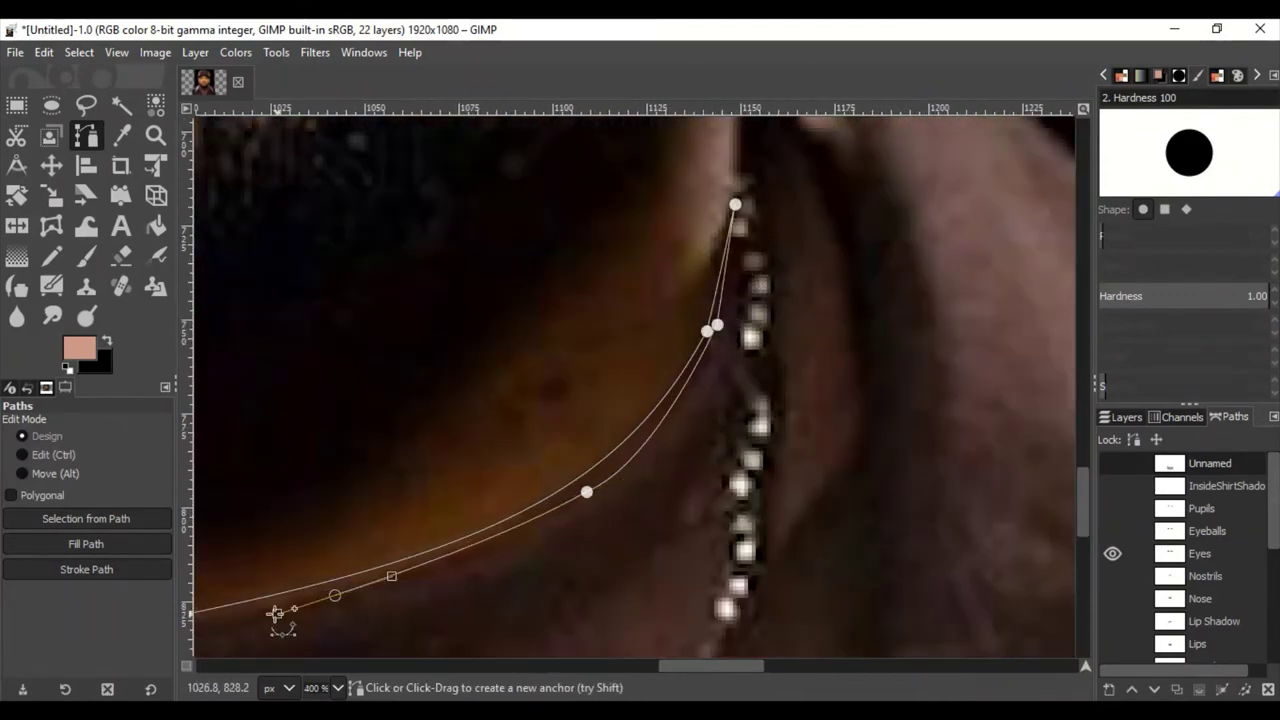
{"action": "scroll", "coordinate": [489, 397], "scroll_direction": "left", "scroll_amount": 3}
{"action": "scroll", "coordinate": [489, 397], "scroll_direction": "down", "scroll_amount": 1}
{"action": "scroll", "coordinate": [543, 651], "scroll_direction": "down", "scroll_amount": 3}
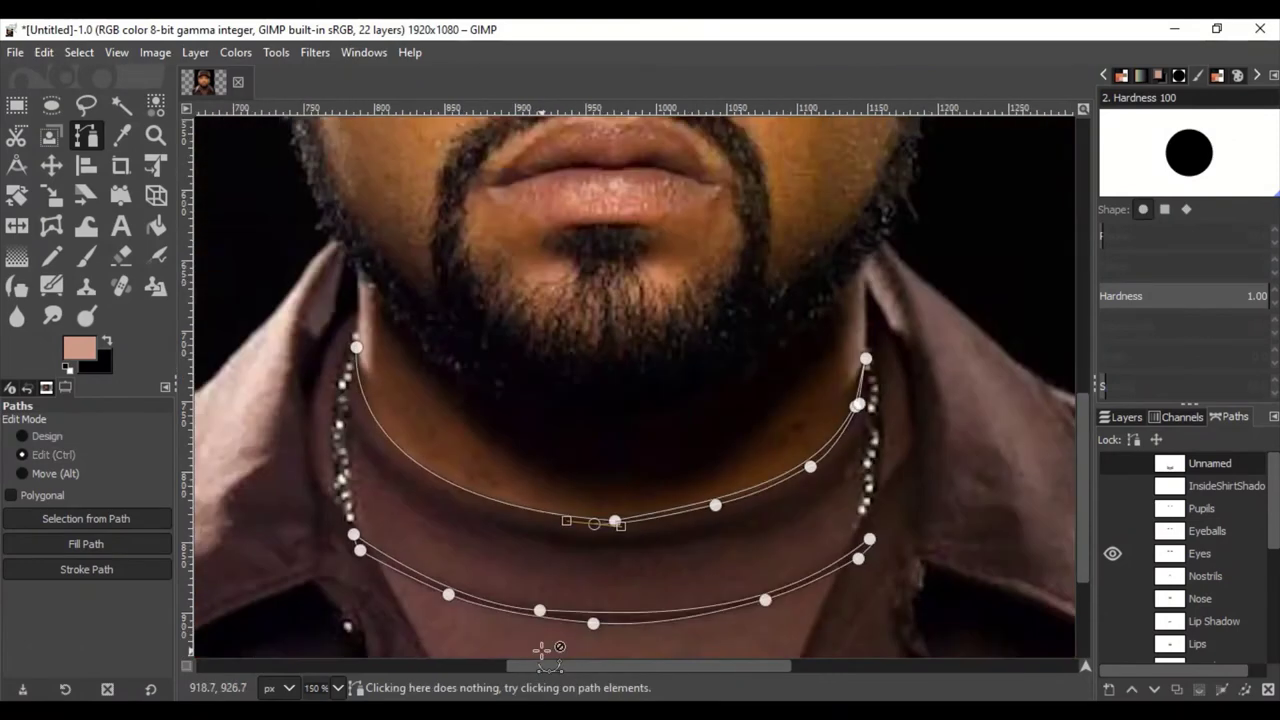
{"action": "scroll", "coordinate": [334, 243], "scroll_direction": "up", "scroll_amount": 3}
{"action": "scroll", "coordinate": [549, 351], "scroll_direction": "up", "scroll_amount": 2}
{"action": "scroll", "coordinate": [501, 296], "scroll_direction": "up", "scroll_amount": 1}
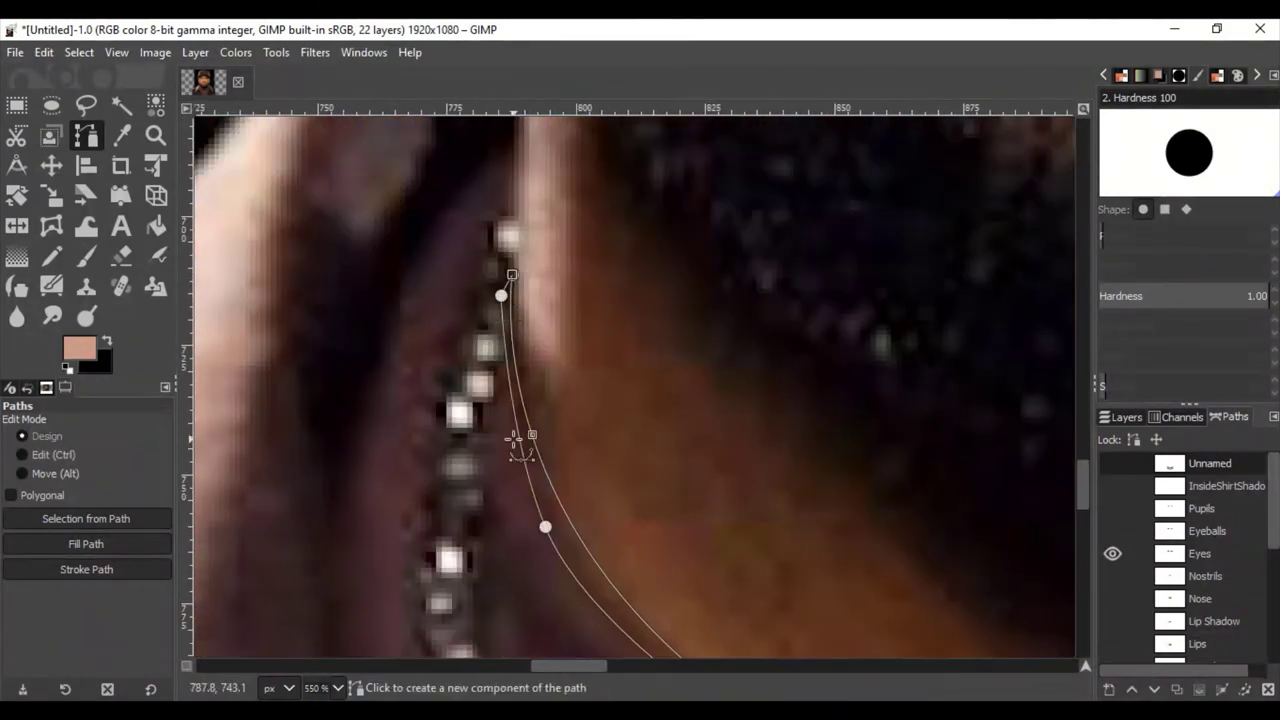
{"action": "scroll", "coordinate": [511, 447], "scroll_direction": "down", "scroll_amount": 3}
{"action": "scroll", "coordinate": [605, 387], "scroll_direction": "up", "scroll_amount": 1}
{"action": "left_click", "coordinate": [480, 269]}
{"action": "mouse_move", "coordinate": [934, 267]}
{"action": "left_mouse_down"}
{"action": "mouse_move", "coordinate": [1066, 206]}
{"action": "mouse_move", "coordinate": [855, 295]}
{"action": "left_mouse_up"}
{"action": "left_click", "coordinate": [274, 362], "text": "ctrl"}
{"action": "key", "text": "shift+ctrl+j"}
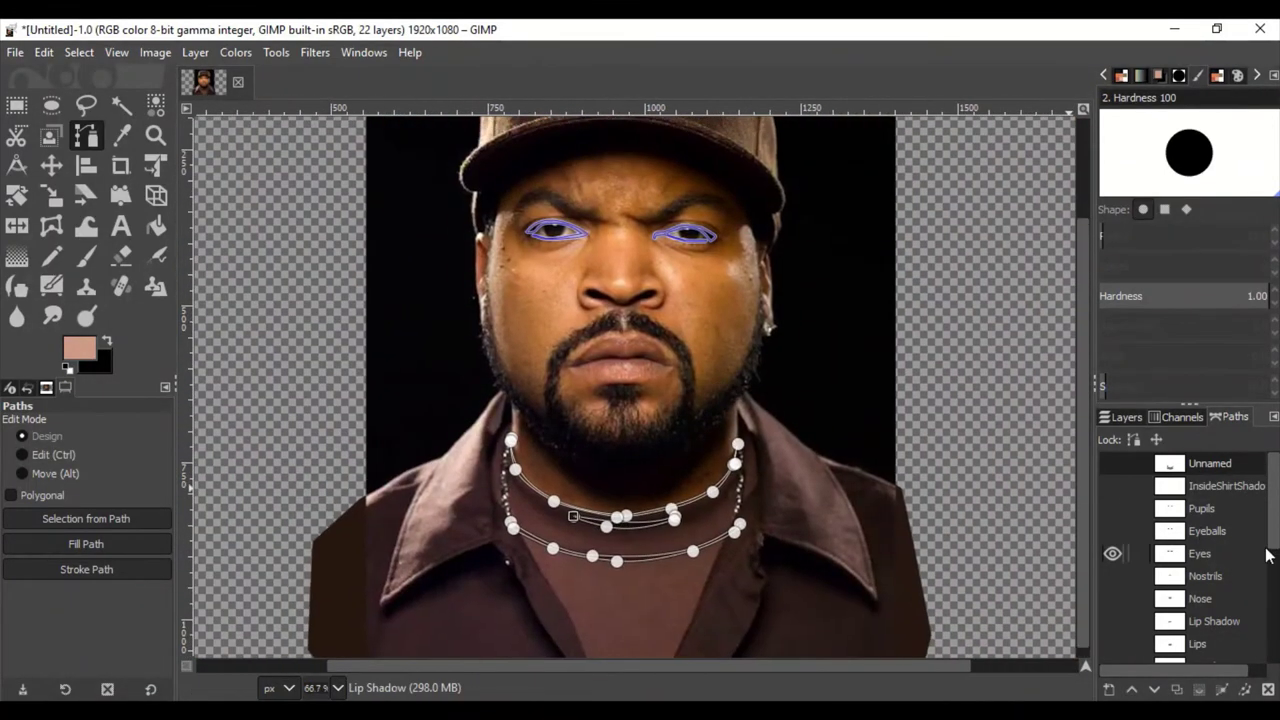
Hide the Eyes and chain path outlines on the canvas
{"action": "left_click", "coordinate": [1112, 463]}
{"action": "left_click", "coordinate": [1112, 553]}
{"action": "left_click", "coordinate": [1112, 463]}
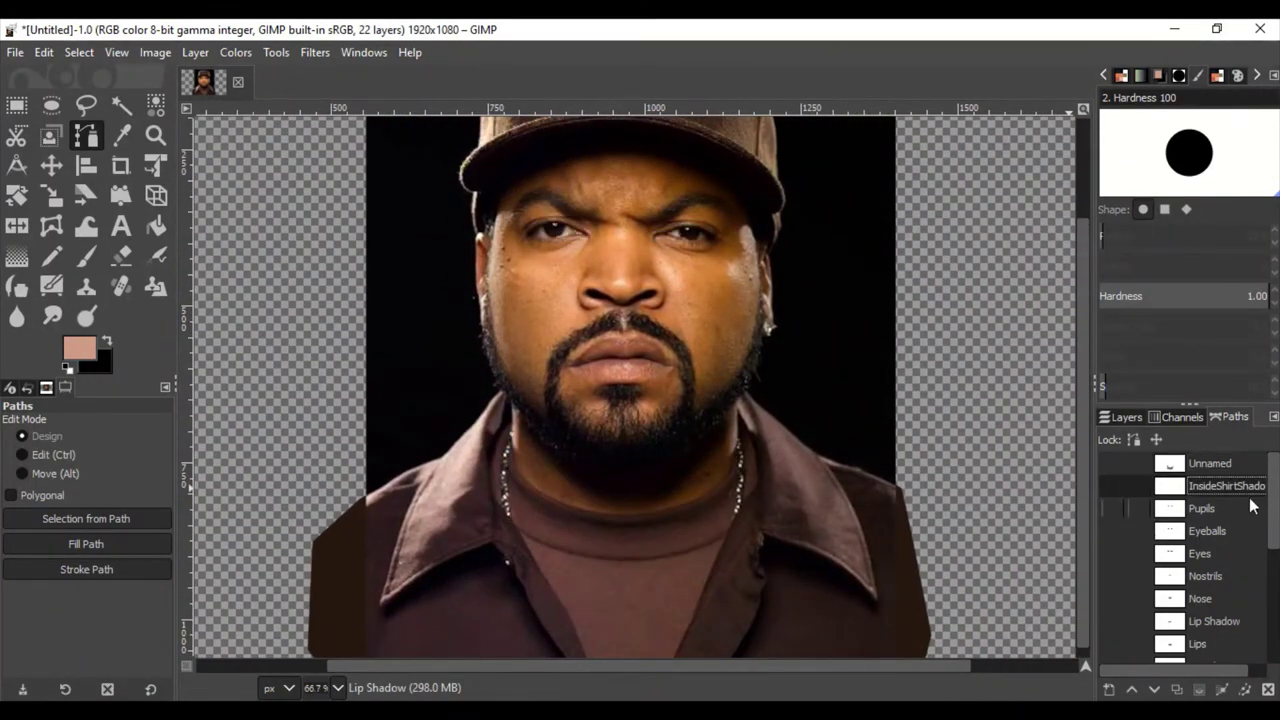
{"action": "type", "text": "I"}
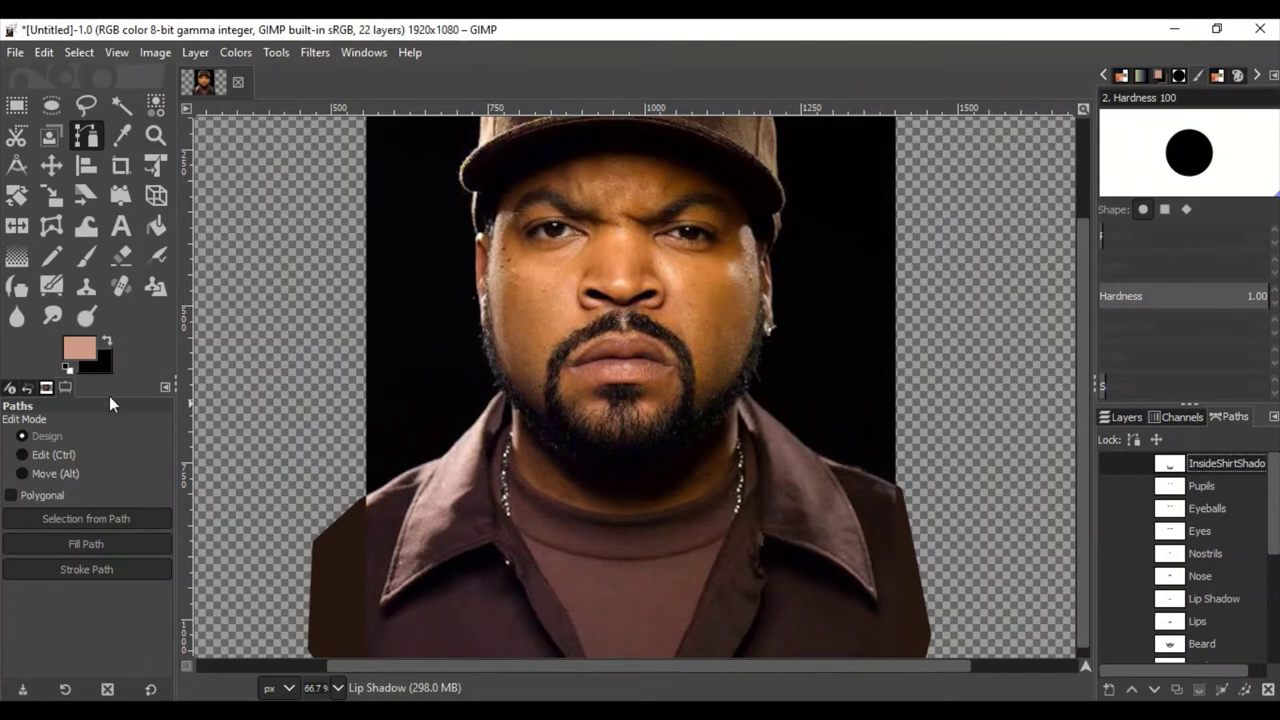
Select the Lip Shadow path and set a dark red foreground colour
{"action": "scroll", "coordinate": [1180, 550], "scroll_direction": "down", "scroll_amount": 2}
{"action": "left_click", "coordinate": [1118, 532]}
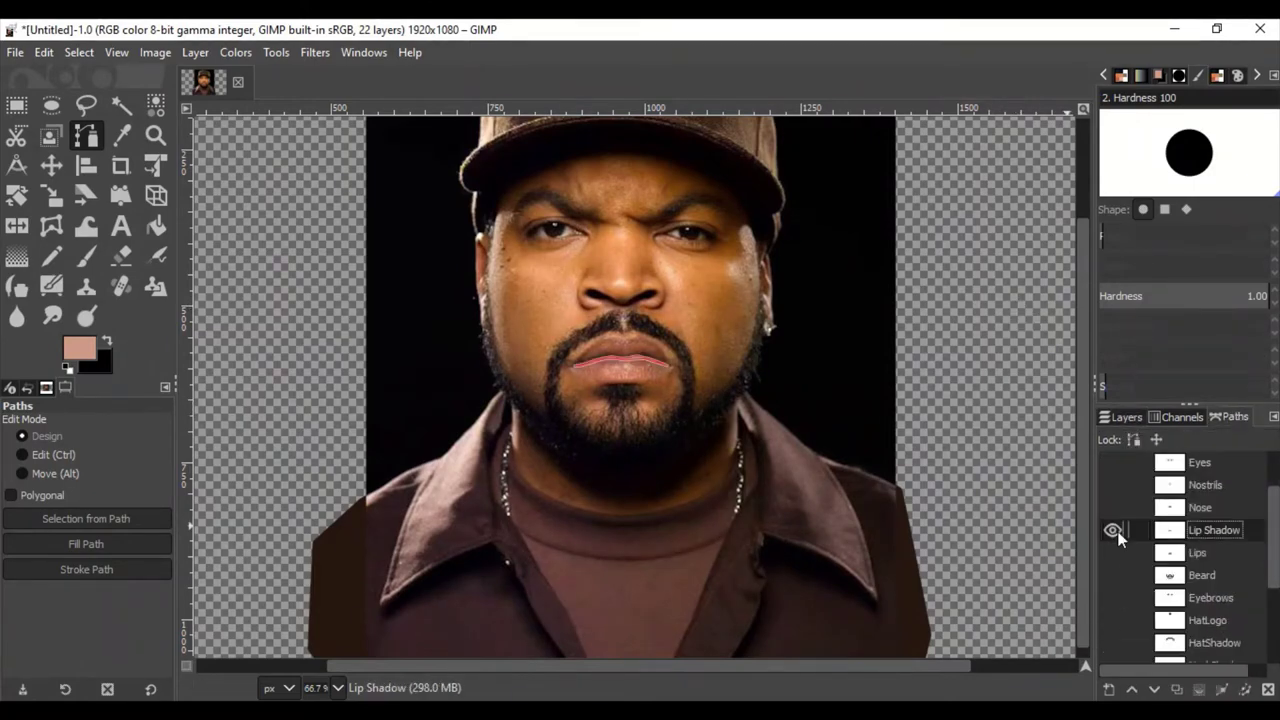
{"action": "key", "text": "2"}
{"action": "left_click", "coordinate": [80, 348]}
{"action": "left_click", "coordinate": [246, 534]}
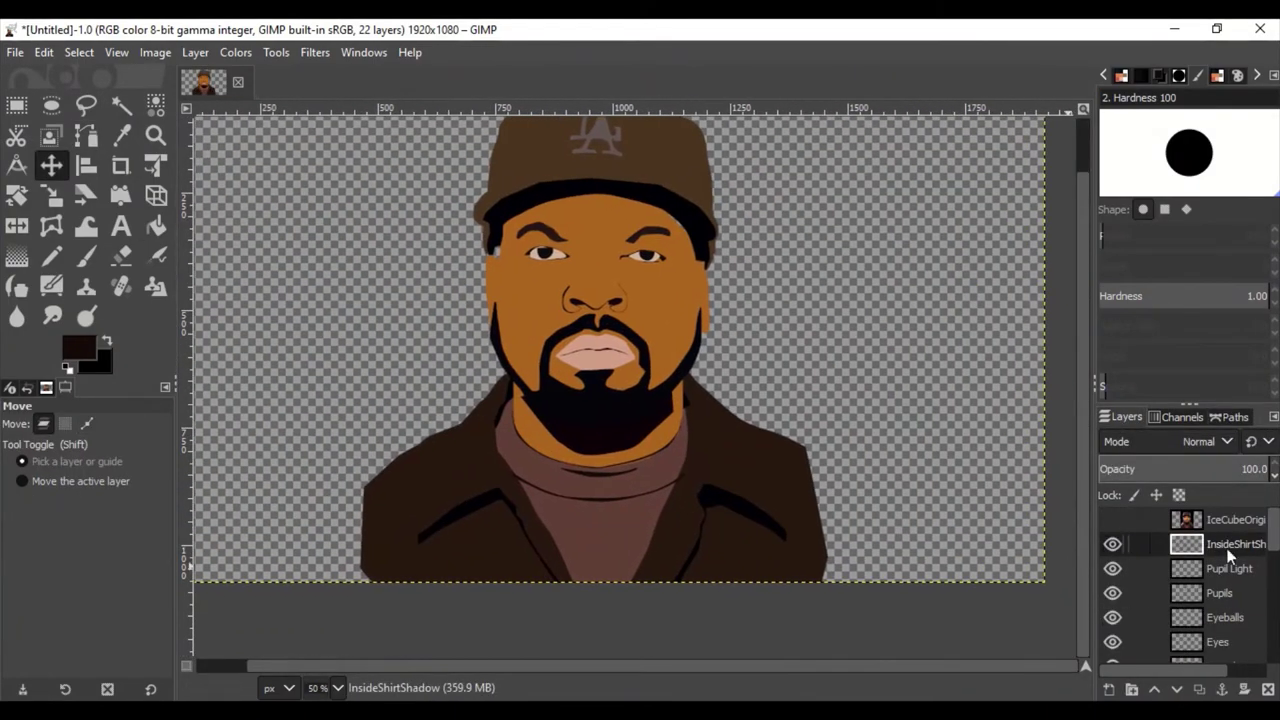
Lower InsideShirtShadow to sit just above Outside Shirt
{"action": "left_click", "coordinate": [1177, 689]}
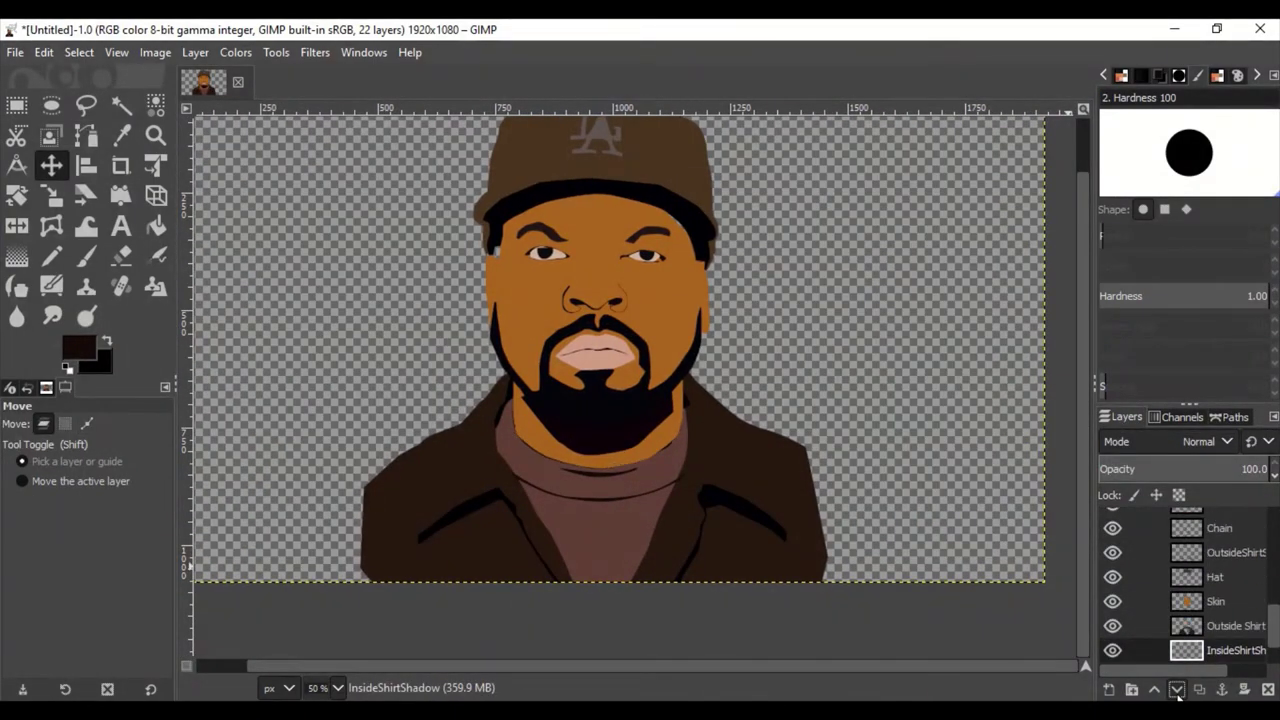
{"action": "left_click", "coordinate": [1177, 689]}
{"action": "left_click", "coordinate": [1177, 689]}
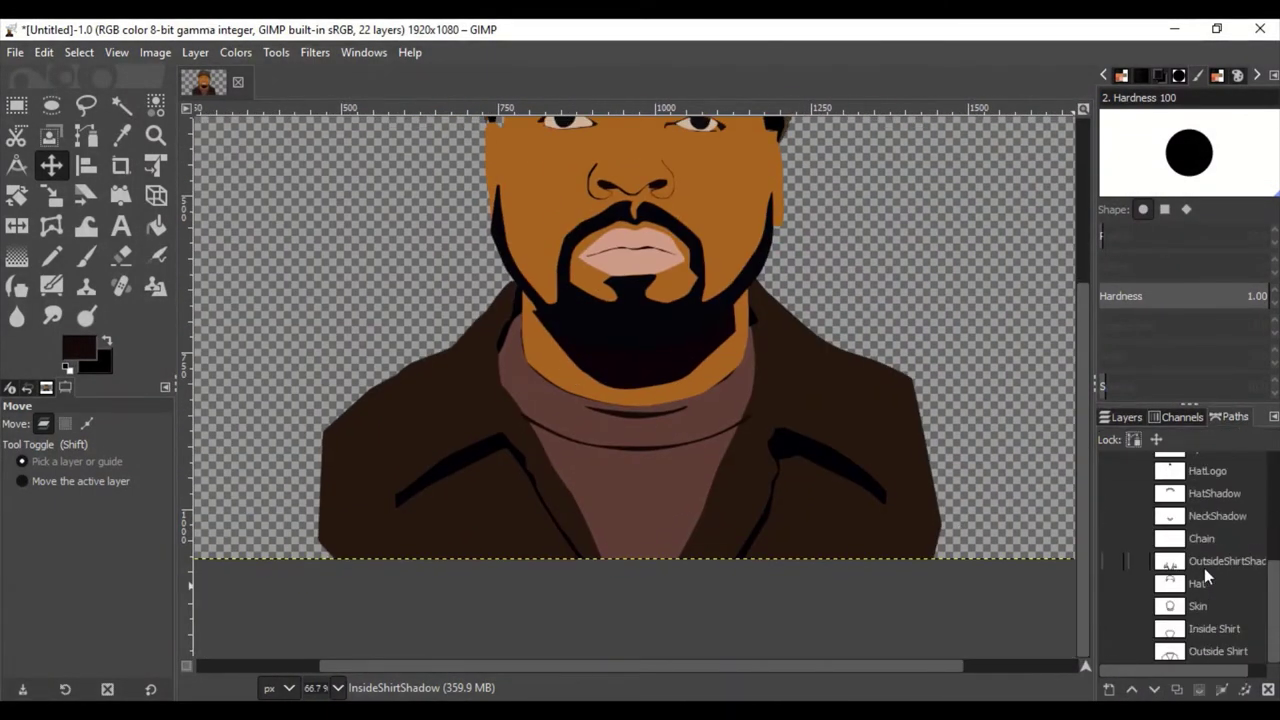
Set black as foreground and replace OutsideShirtShadow with a fresh layer of that name
{"action": "left_click", "coordinate": [72, 345]}
{"action": "left_click", "coordinate": [240, 534]}
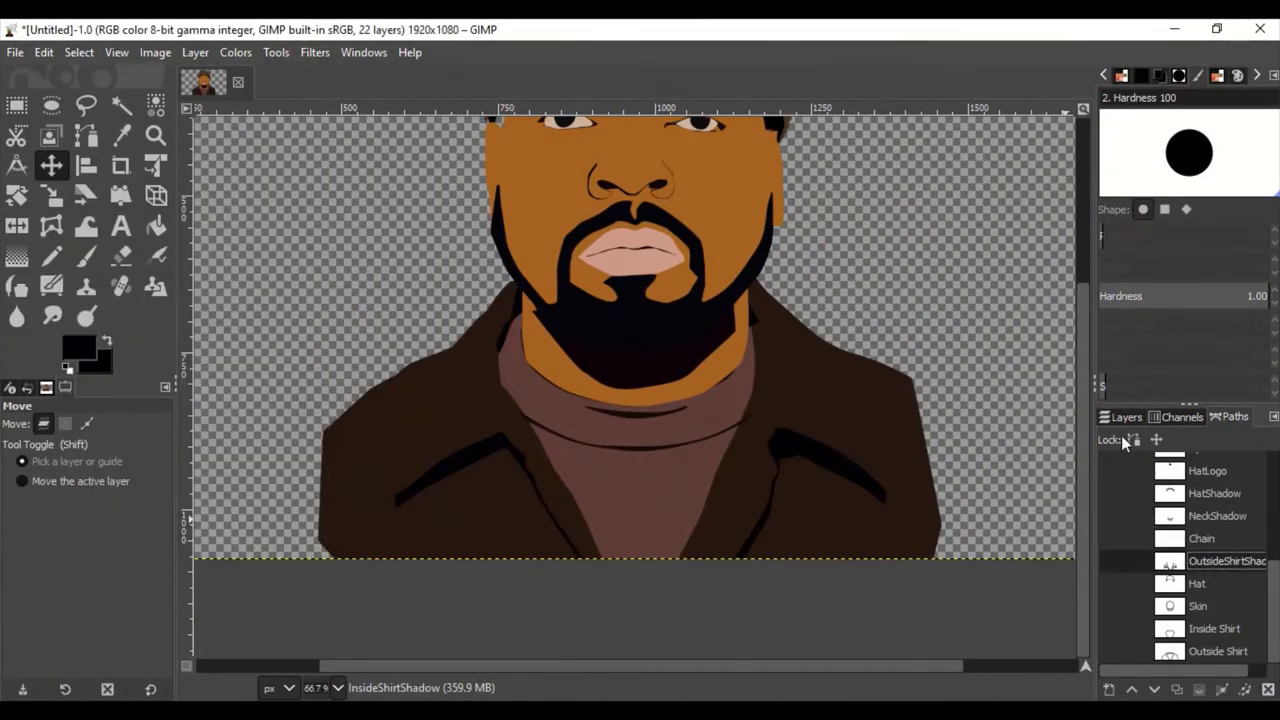
{"action": "left_click", "coordinate": [1218, 592]}
{"action": "left_click", "coordinate": [1268, 689]}
{"action": "left_click", "coordinate": [1108, 689]}
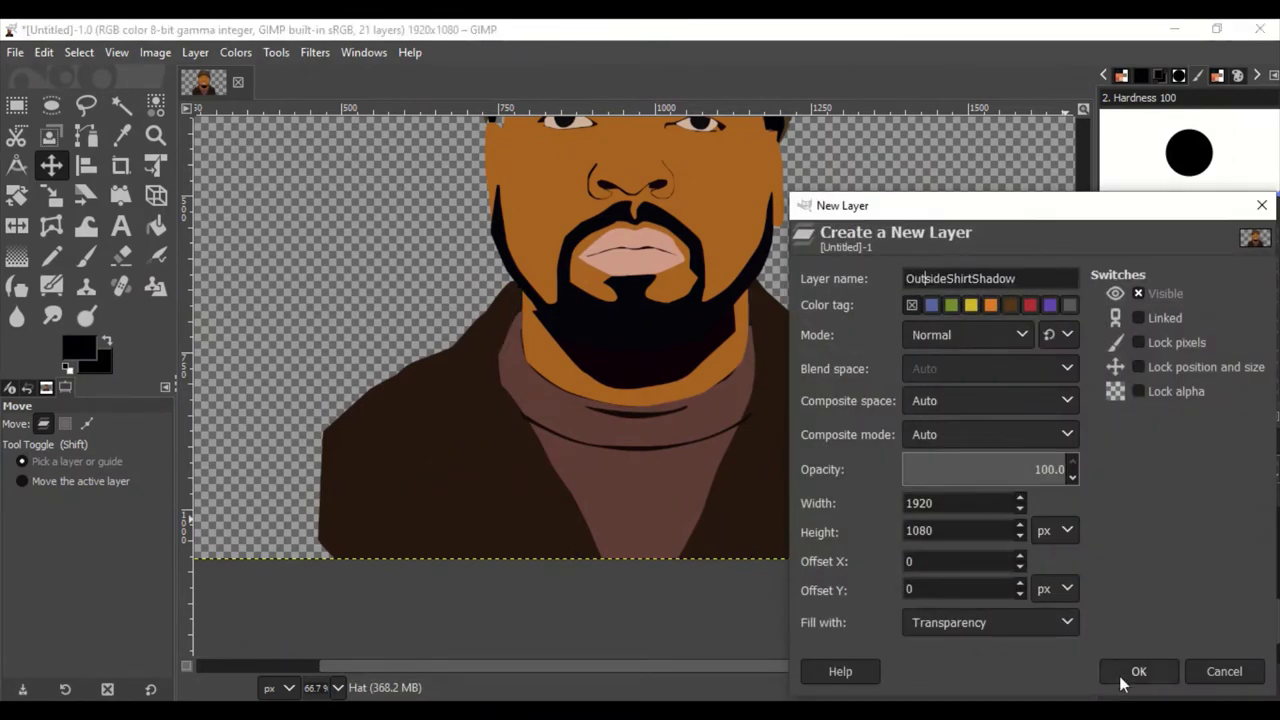
{"action": "left_click", "coordinate": [1122, 680]}
Fill the jacket shadow path with black and raise OutsideShirtShadow up the stack
{"action": "left_click", "coordinate": [1114, 563]}
{"action": "key", "text": "b"}
{"action": "left_click", "coordinate": [86, 543]}
{"action": "left_click", "coordinate": [223, 620]}
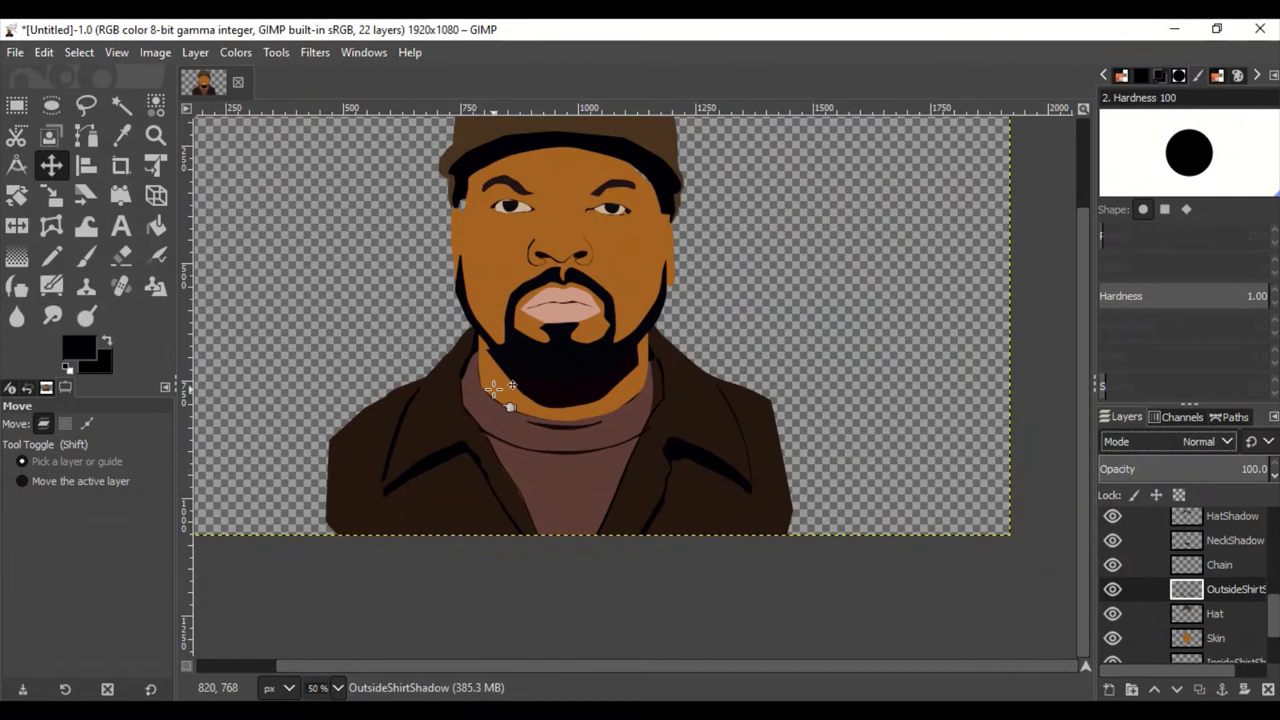
{"action": "key", "text": "1"}
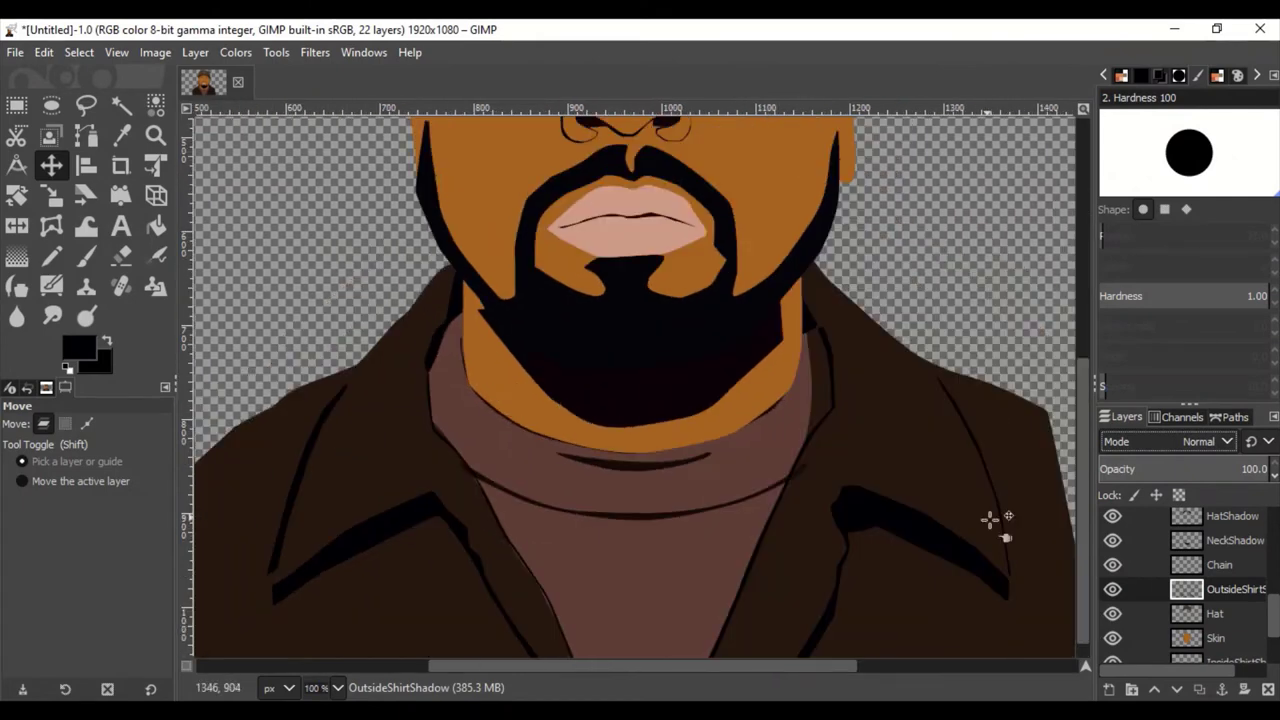
{"action": "left_click", "coordinate": [1154, 689]}
{"action": "scroll", "coordinate": [1240, 585], "scroll_direction": "up", "scroll_amount": 2}
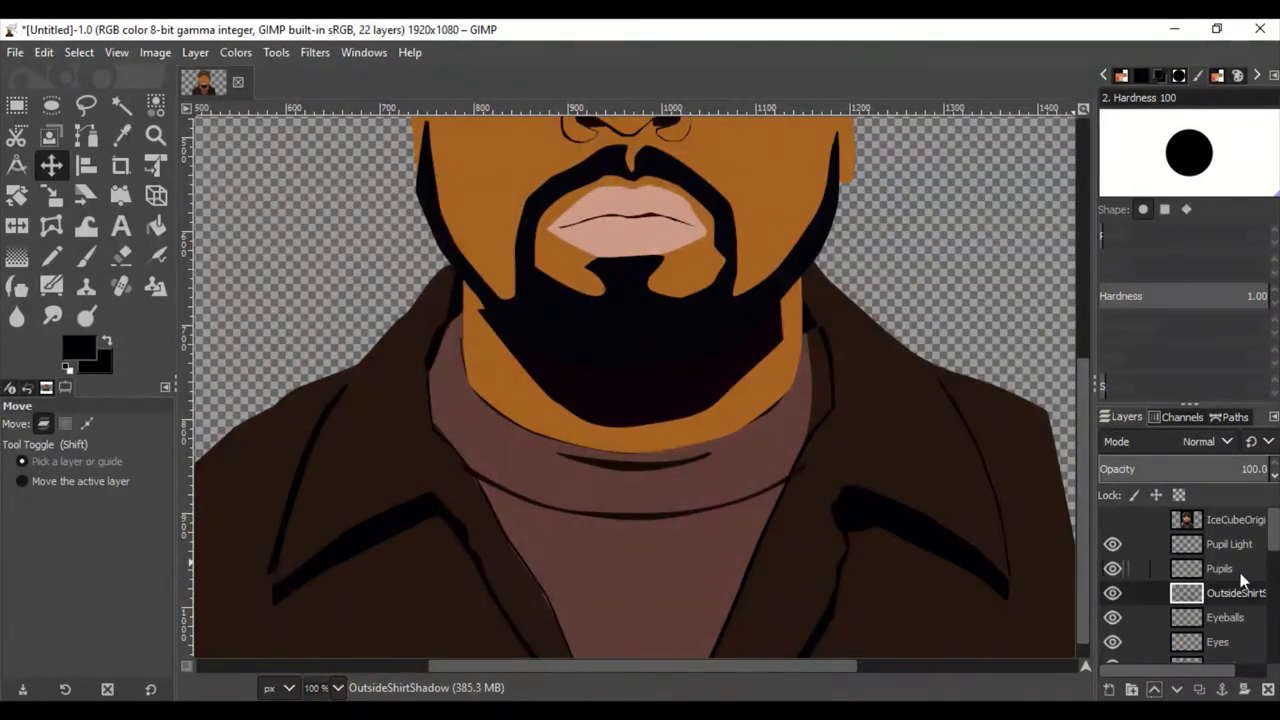
{"action": "key", "text": "minus"}
{"action": "key", "text": "minus"}
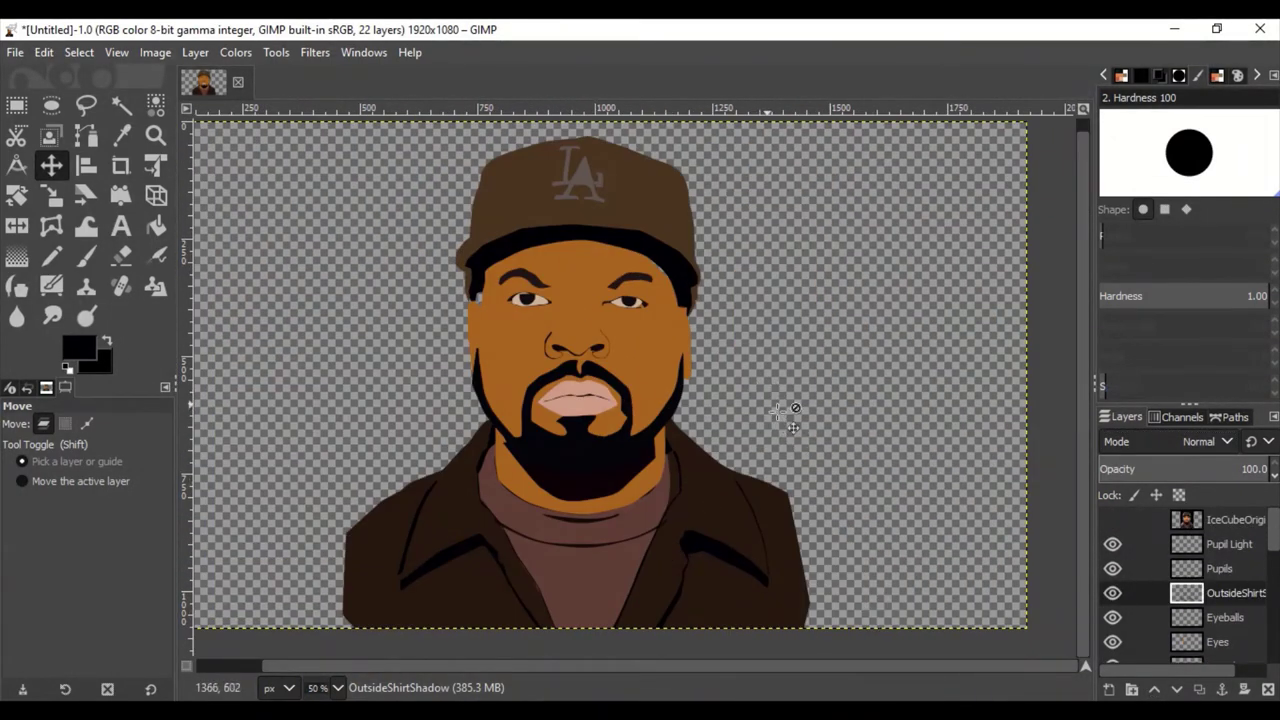
Set the reference photo layer to Overlay at about 50% opacity, then hide it
{"action": "left_click", "coordinate": [1112, 519]}
{"action": "left_click", "coordinate": [1235, 519]}
{"action": "left_click", "coordinate": [1200, 441]}
{"action": "left_click", "coordinate": [1144, 398]}
{"action": "left_click", "coordinate": [1184, 468]}
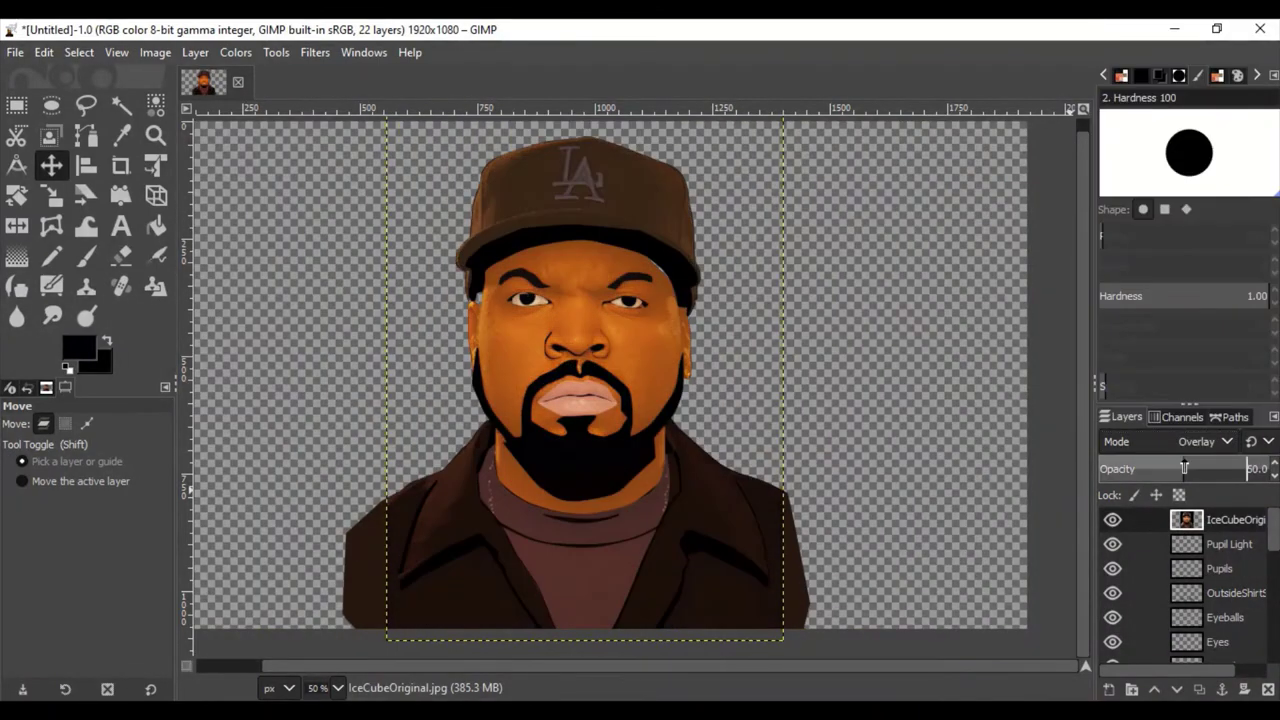
{"action": "left_click", "coordinate": [1112, 519]}
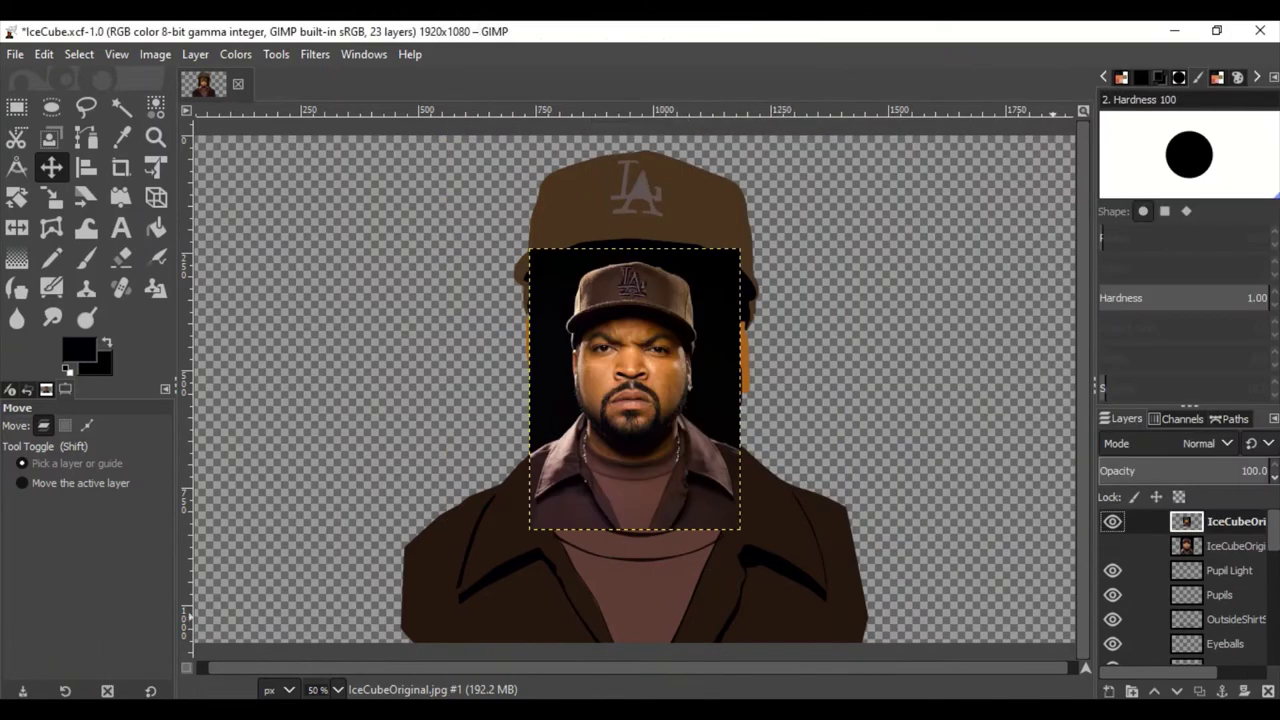
Delete the extra photo layer and show the top reference photo again
{"action": "left_click", "coordinate": [1268, 690]}
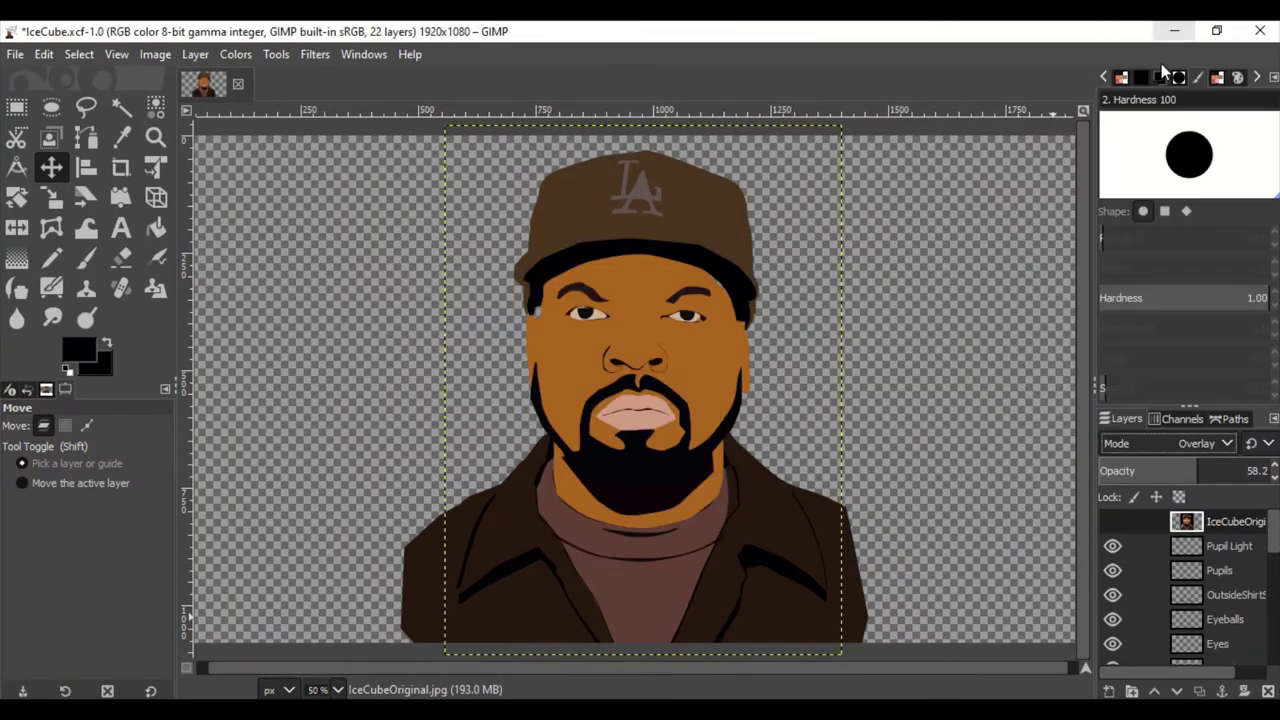
{"action": "left_click", "coordinate": [1112, 521]}
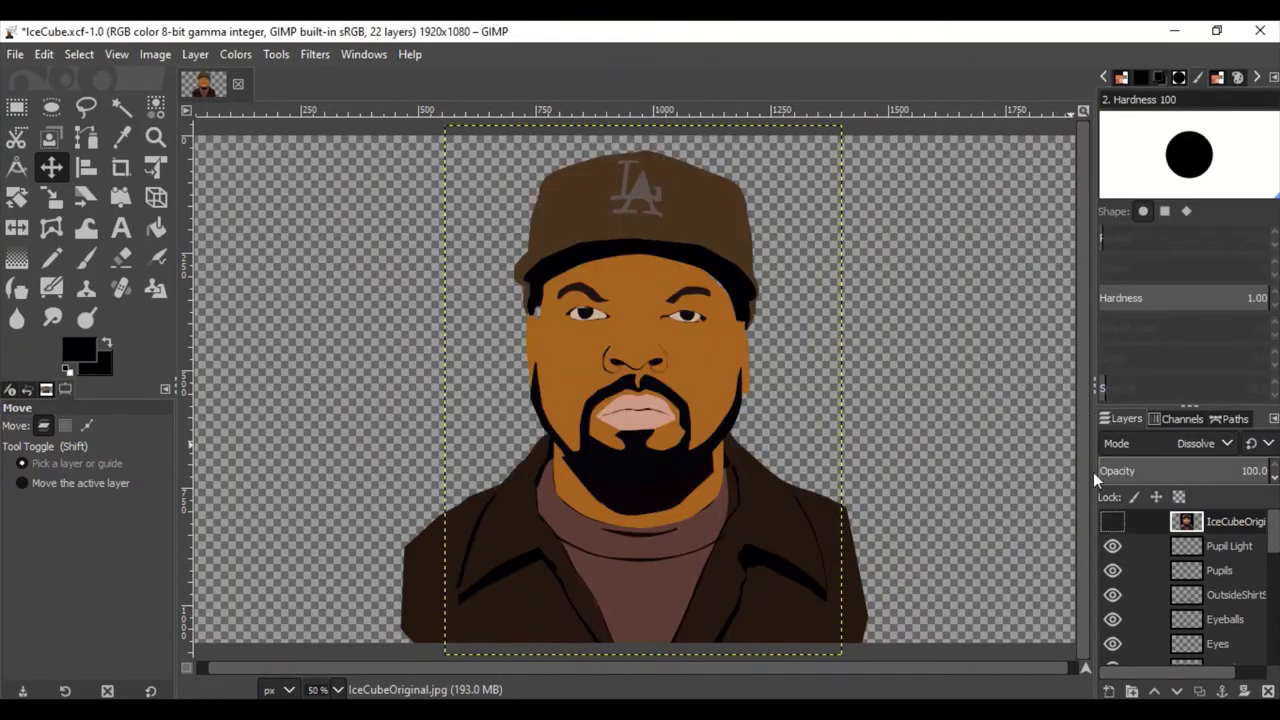
{"action": "left_click", "coordinate": [1112, 521]}
{"action": "left_click", "coordinate": [1112, 521]}
{"action": "key", "text": "plus"}
{"action": "key", "text": "plus"}
{"action": "key", "text": "plus"}
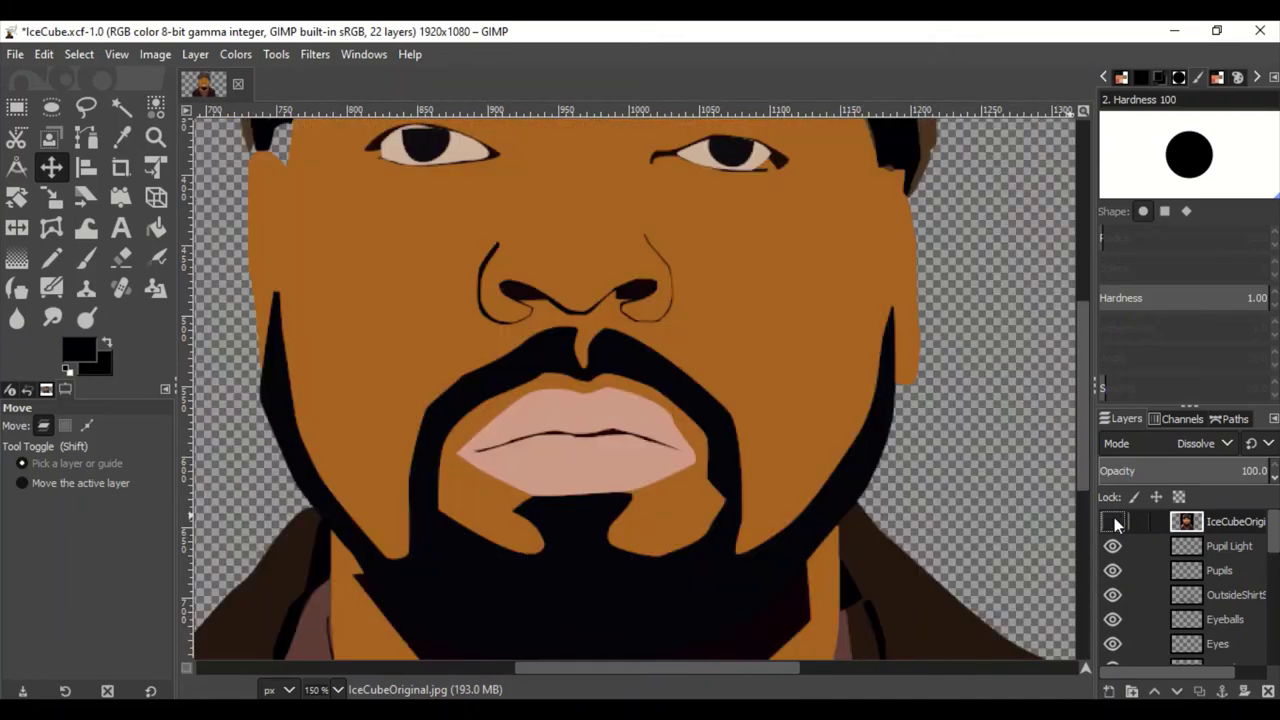
{"action": "key", "text": "minus"}
{"action": "key", "text": "minus"}
{"action": "left_click", "coordinate": [1112, 521]}
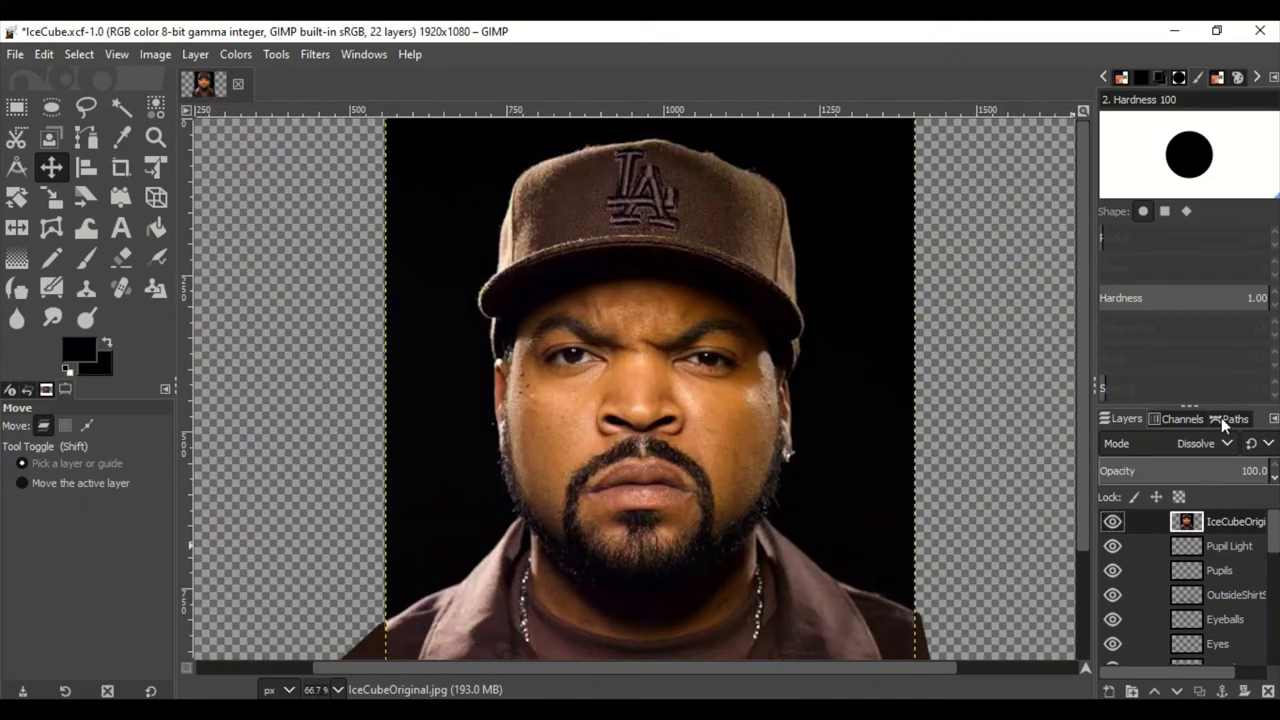
Make Pupil Light the active layer and choose a light grey highlight colour
{"action": "left_click", "coordinate": [1112, 521]}
{"action": "left_click", "coordinate": [1112, 521]}
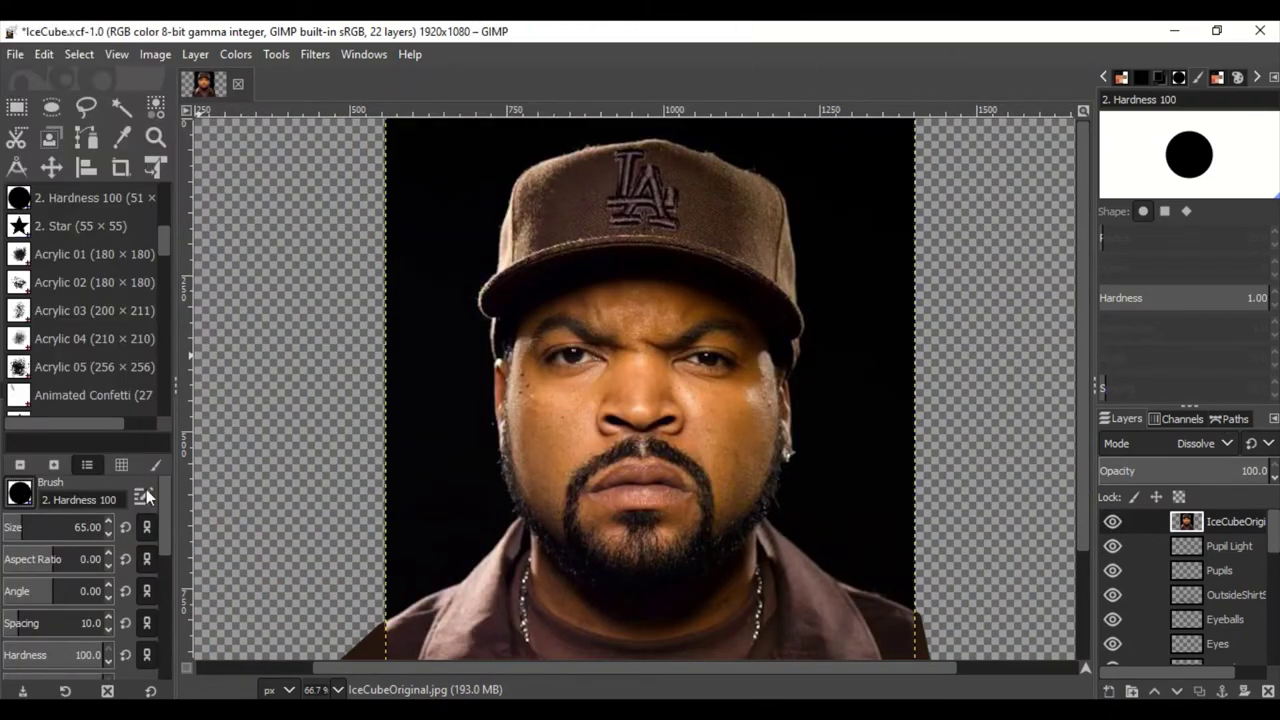
{"action": "key", "text": "plus"}
{"action": "key", "text": "plus"}
{"action": "key", "text": "plus"}
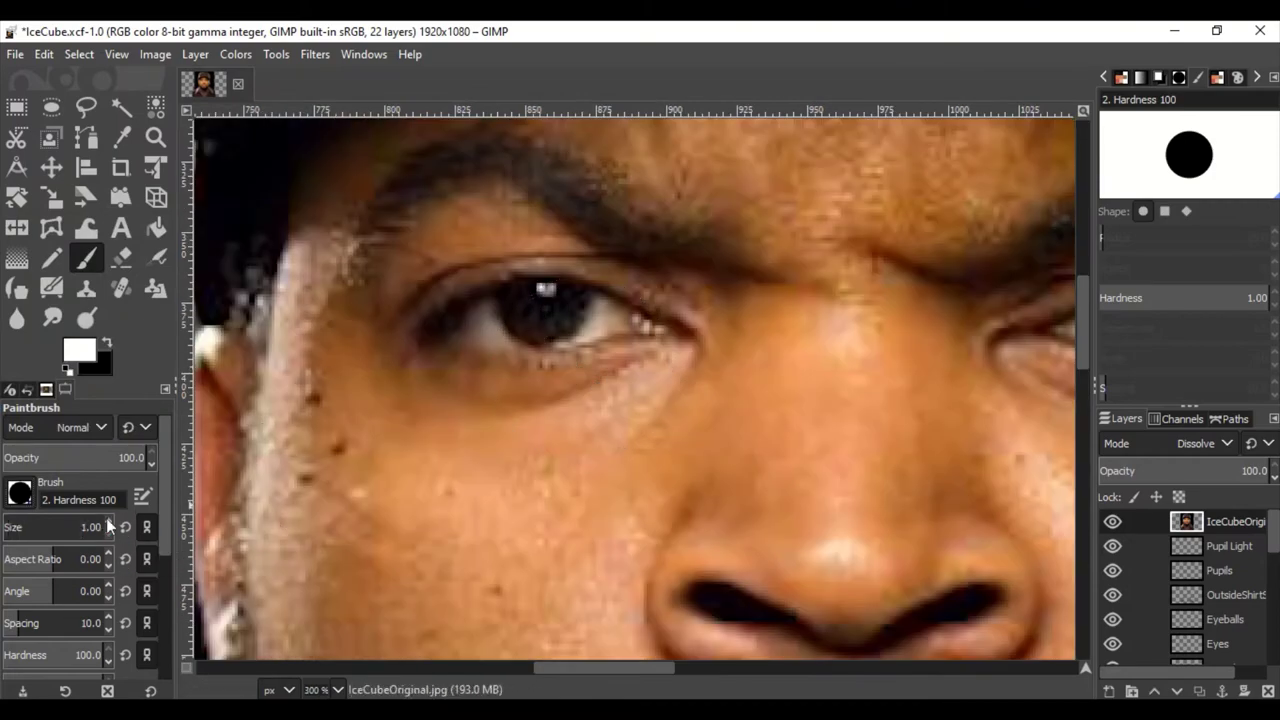
{"action": "left_click", "coordinate": [1236, 557]}
{"action": "left_click", "coordinate": [1112, 521]}
{"action": "left_click", "coordinate": [79, 349]}
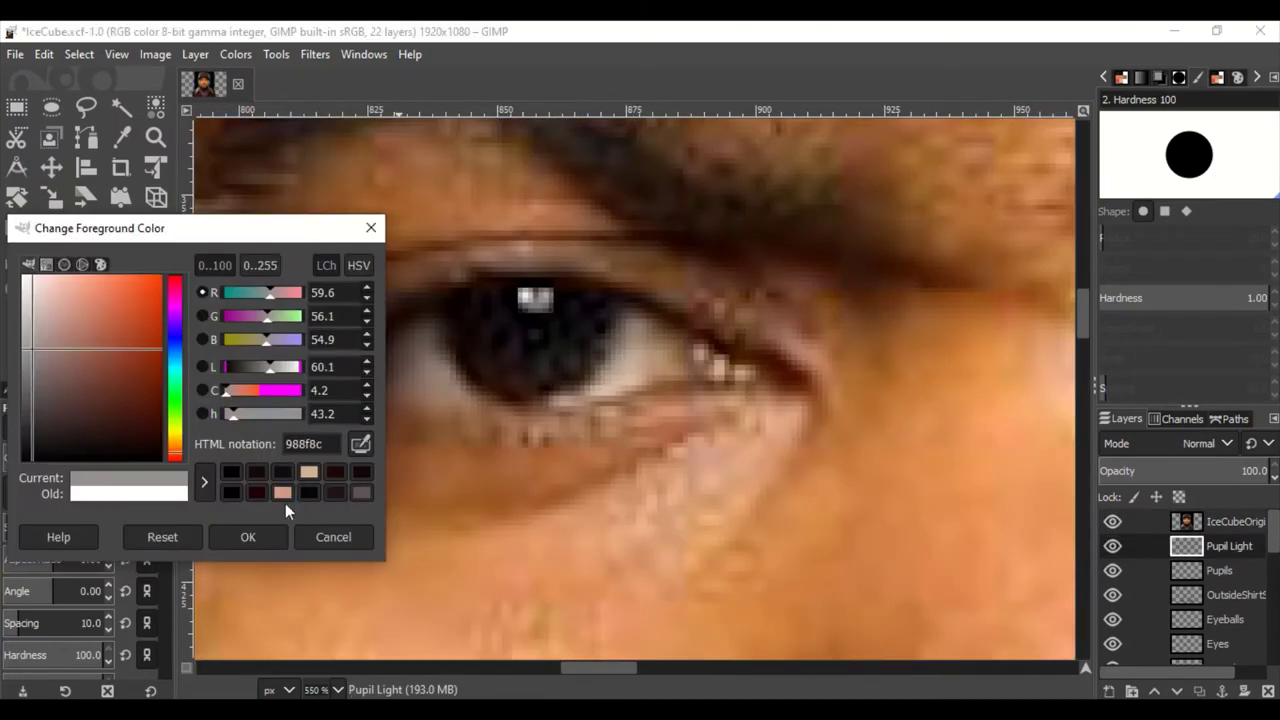
{"action": "left_click", "coordinate": [246, 534]}
{"action": "scroll", "coordinate": [535, 298], "scroll_direction": "right", "scroll_amount": 10}
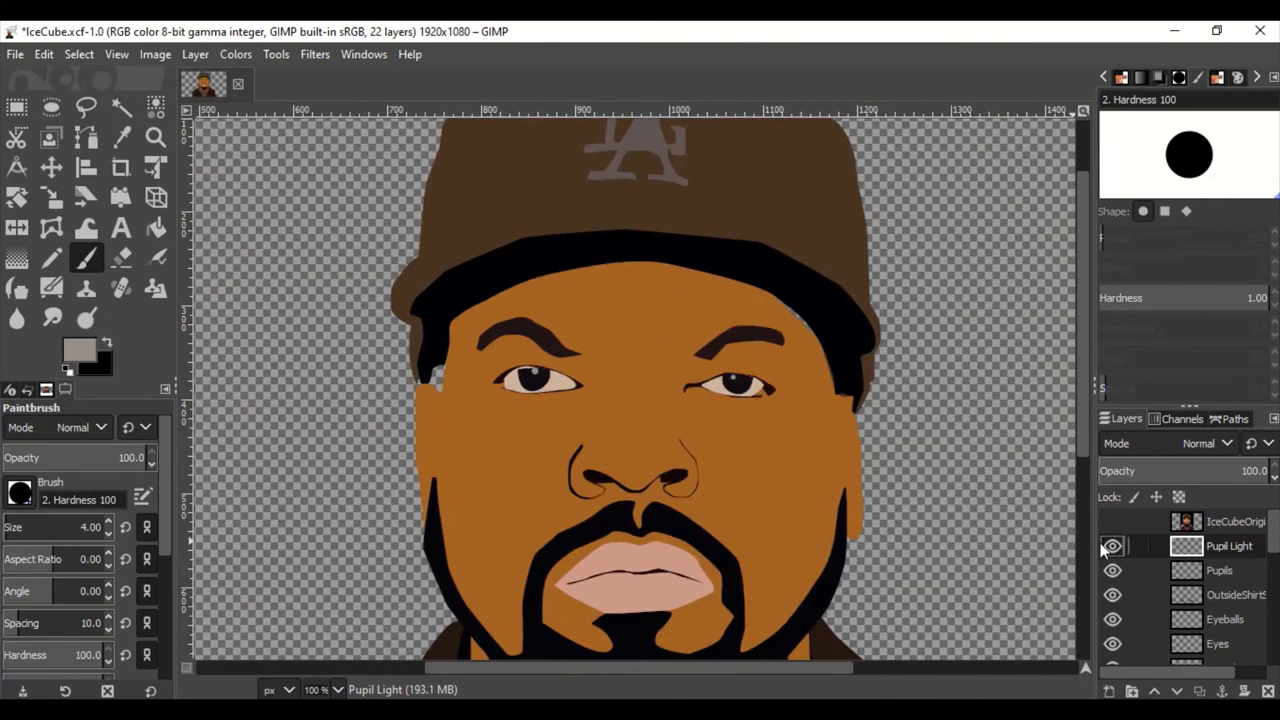
Restack the eye layers so Pupils sit above Eyeballs
{"action": "left_click", "coordinate": [1237, 619]}
{"action": "scroll", "coordinate": [1112, 593], "scroll_direction": "down", "scroll_amount": 1}
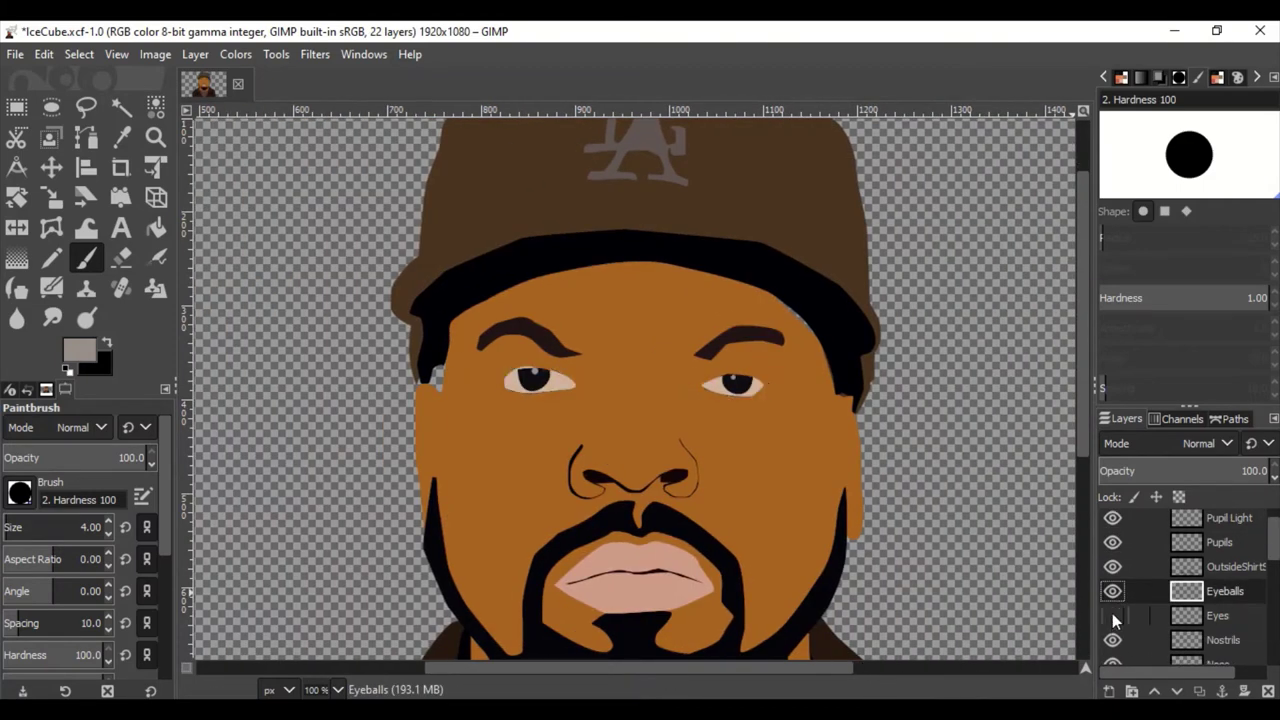
{"action": "left_click", "coordinate": [1154, 691]}
{"action": "left_click", "coordinate": [1140, 542]}
{"action": "key", "text": "3"}
{"action": "left_click", "coordinate": [1176, 691]}
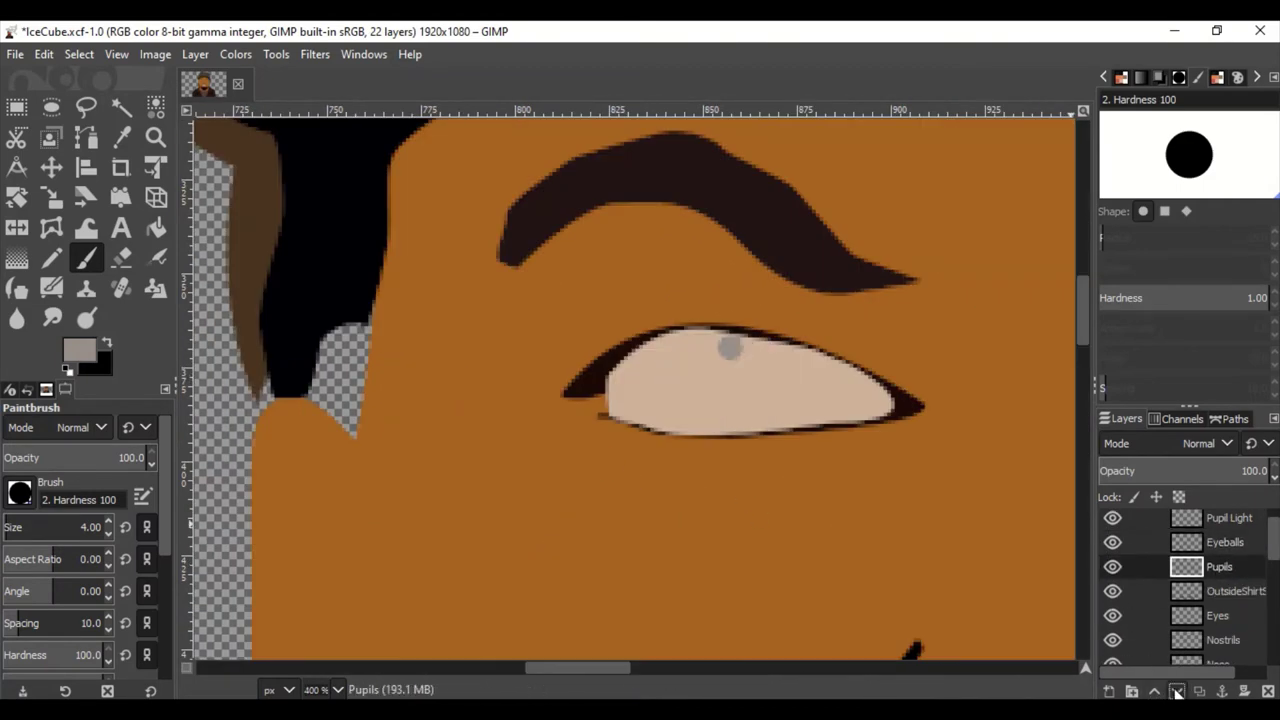
{"action": "left_click", "coordinate": [1238, 572]}
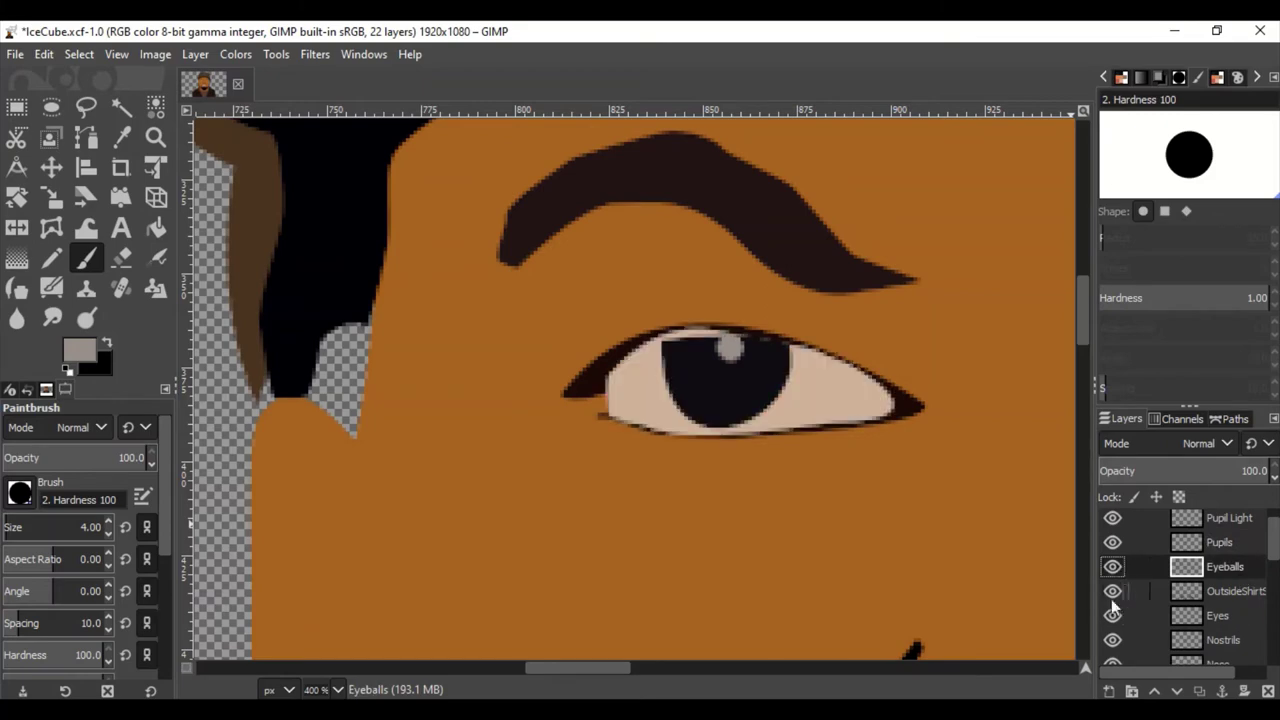
Raise the Eyes outline layer above the pupil and eyeball layers
{"action": "left_click", "coordinate": [1204, 611], "text": "alt"}
{"action": "left_click", "coordinate": [1221, 567]}
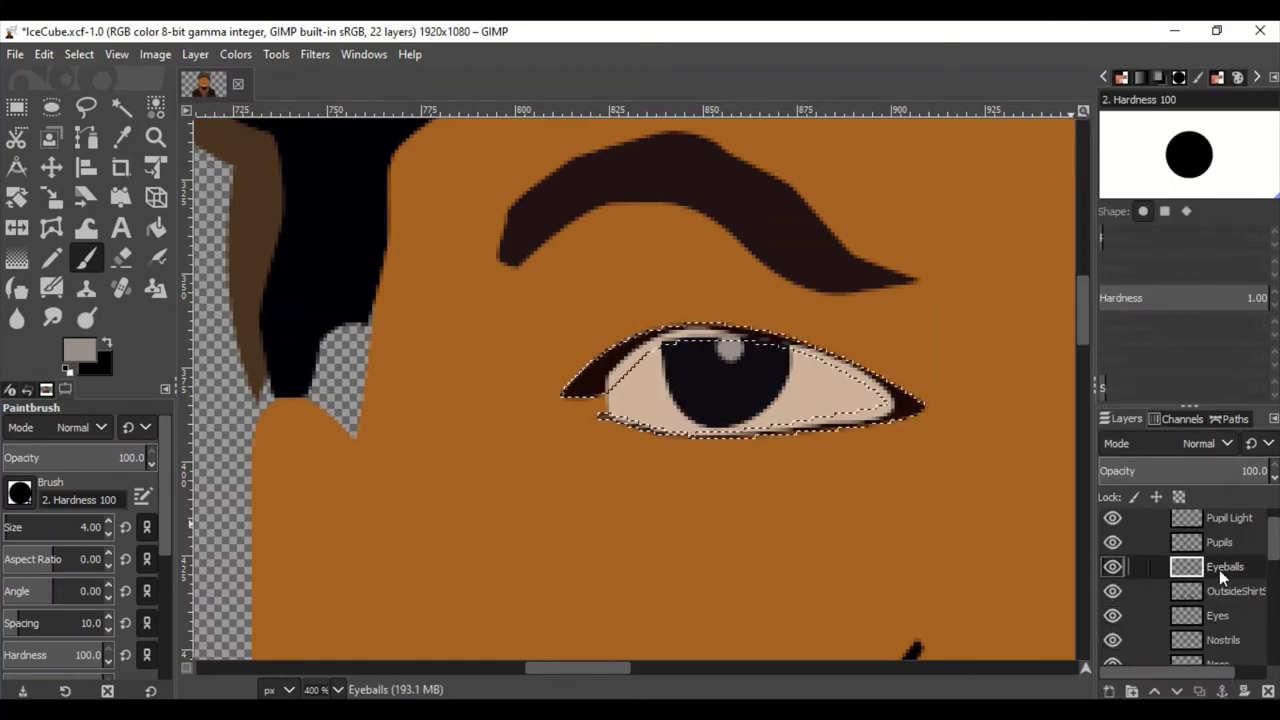
{"action": "scroll", "coordinate": [951, 509], "scroll_direction": "down", "scroll_amount": 3}
{"action": "scroll", "coordinate": [820, 551], "scroll_direction": "down", "scroll_amount": 1}
{"action": "scroll", "coordinate": [866, 540], "scroll_direction": "down", "scroll_amount": 1}
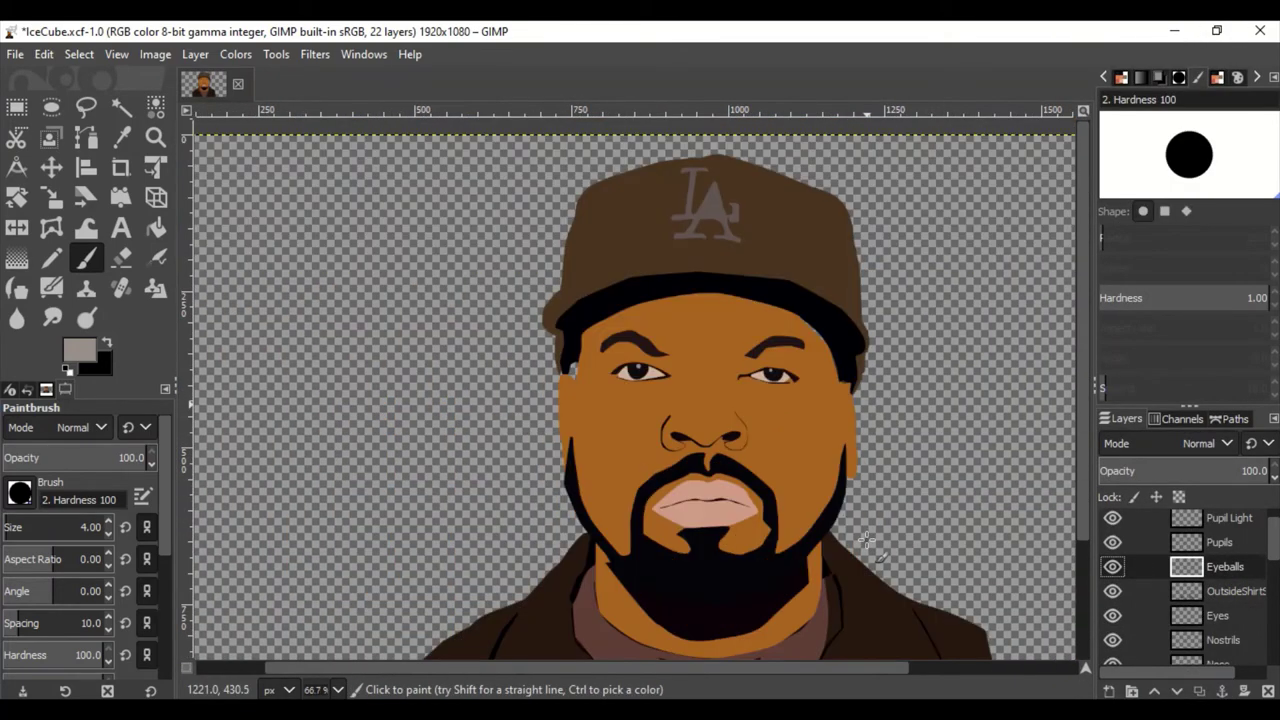
{"action": "scroll", "coordinate": [625, 372], "scroll_direction": "up", "scroll_amount": 5}
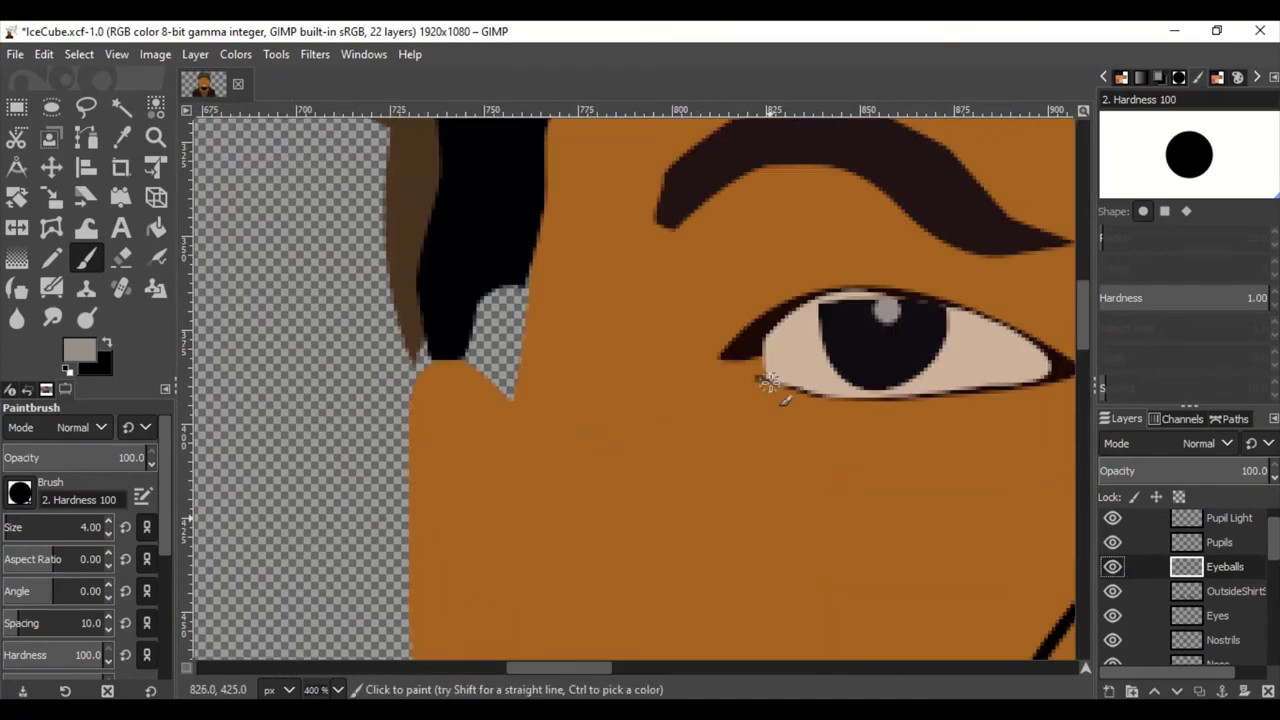
{"action": "left_click", "coordinate": [1150, 615]}
{"action": "left_click", "coordinate": [1155, 691]}
{"action": "left_click", "coordinate": [1155, 691]}
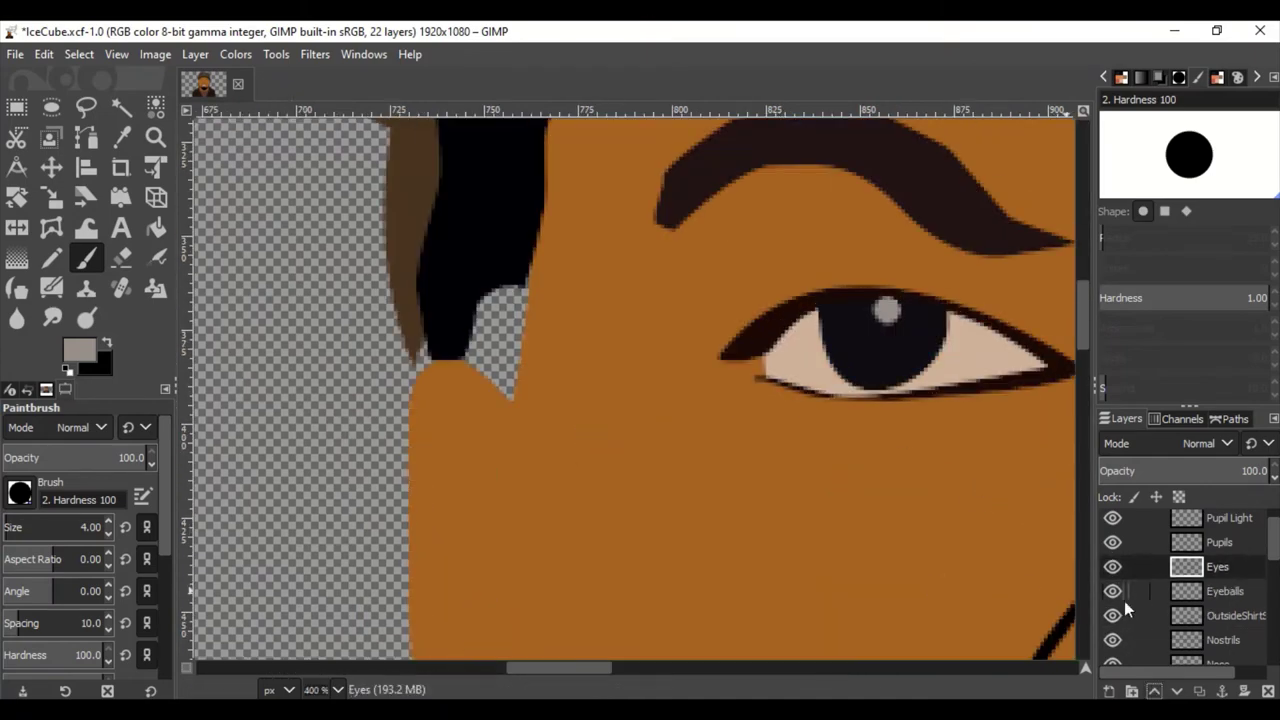
{"action": "scroll", "coordinate": [909, 586], "scroll_direction": "down", "scroll_amount": 4}
{"action": "scroll", "coordinate": [909, 586], "scroll_direction": "down", "scroll_amount": 1}
Add a new layer named 'Face Shadow' and show the reference photo for tracing
{"action": "scroll", "coordinate": [909, 586], "scroll_direction": "up", "scroll_amount": 2}
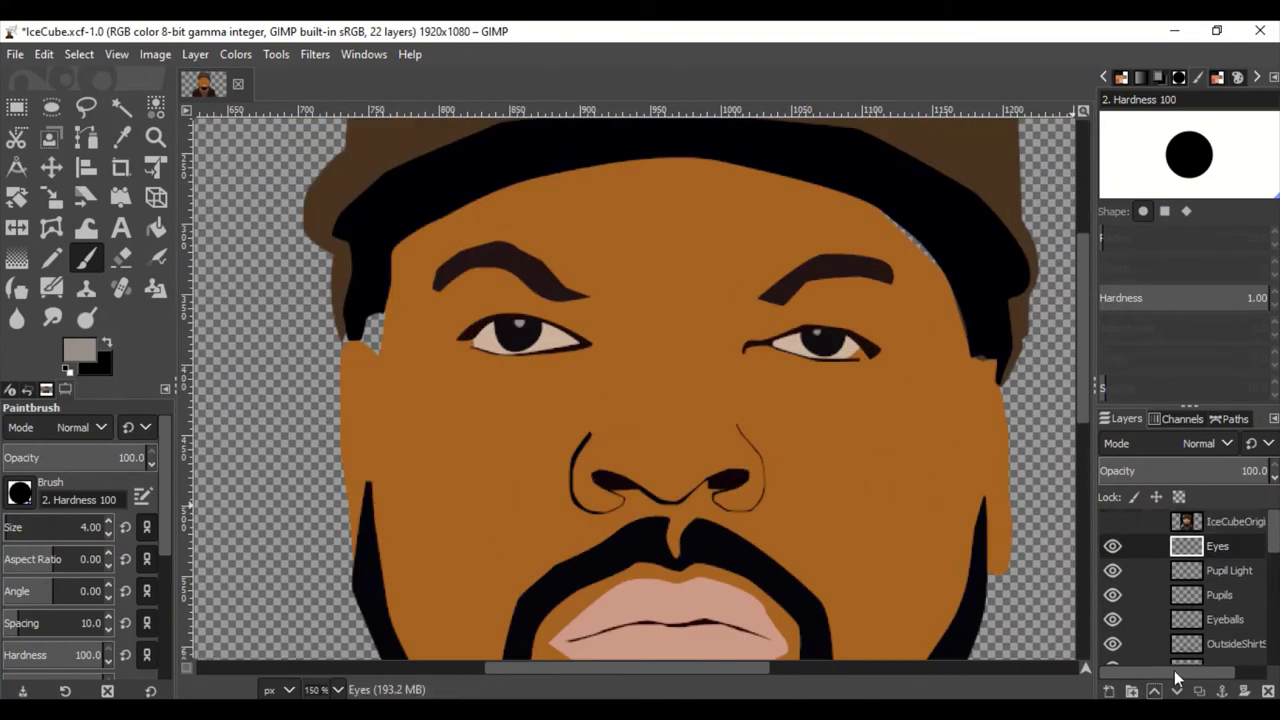
{"action": "left_click", "coordinate": [1108, 691]}
{"action": "type", "text": "Face Shadow"}
{"action": "left_click", "coordinate": [1138, 673]}
{"action": "left_click", "coordinate": [1141, 671]}
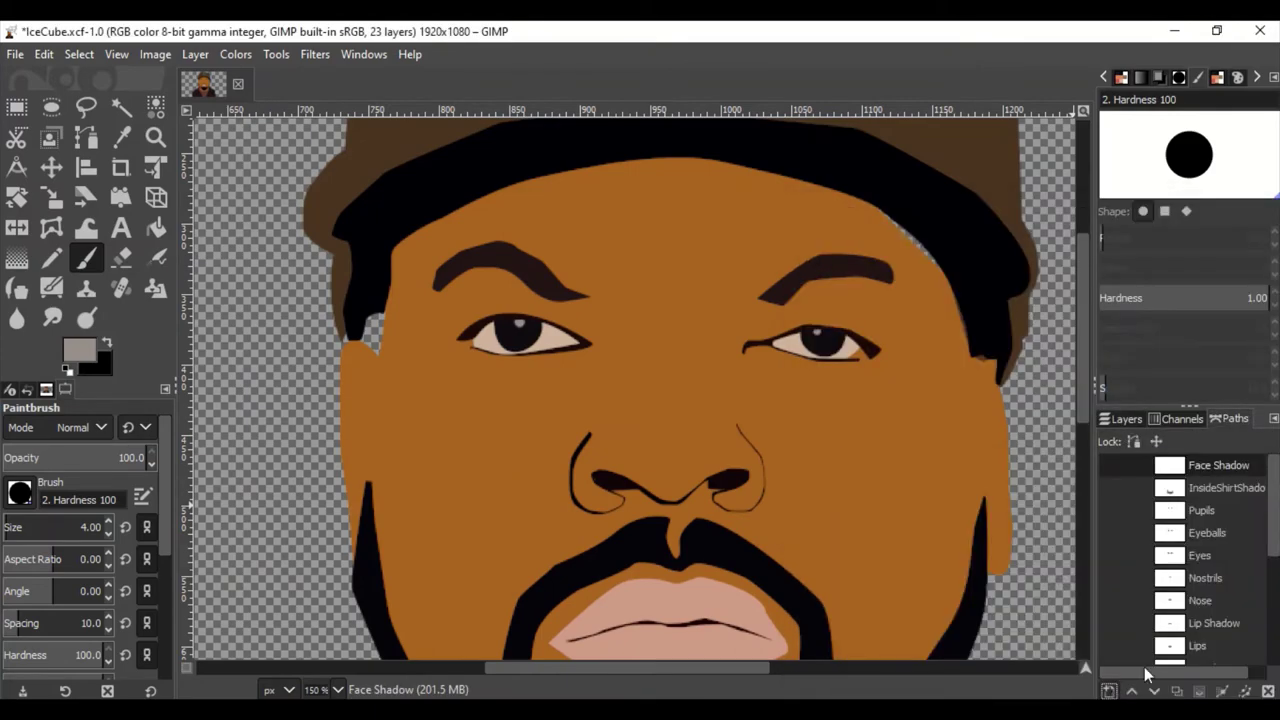
{"action": "left_click", "coordinate": [1113, 521]}
{"action": "key", "text": "b"}
Trace a shadow path along the brow wrinkle
{"action": "left_click", "coordinate": [1229, 418]}
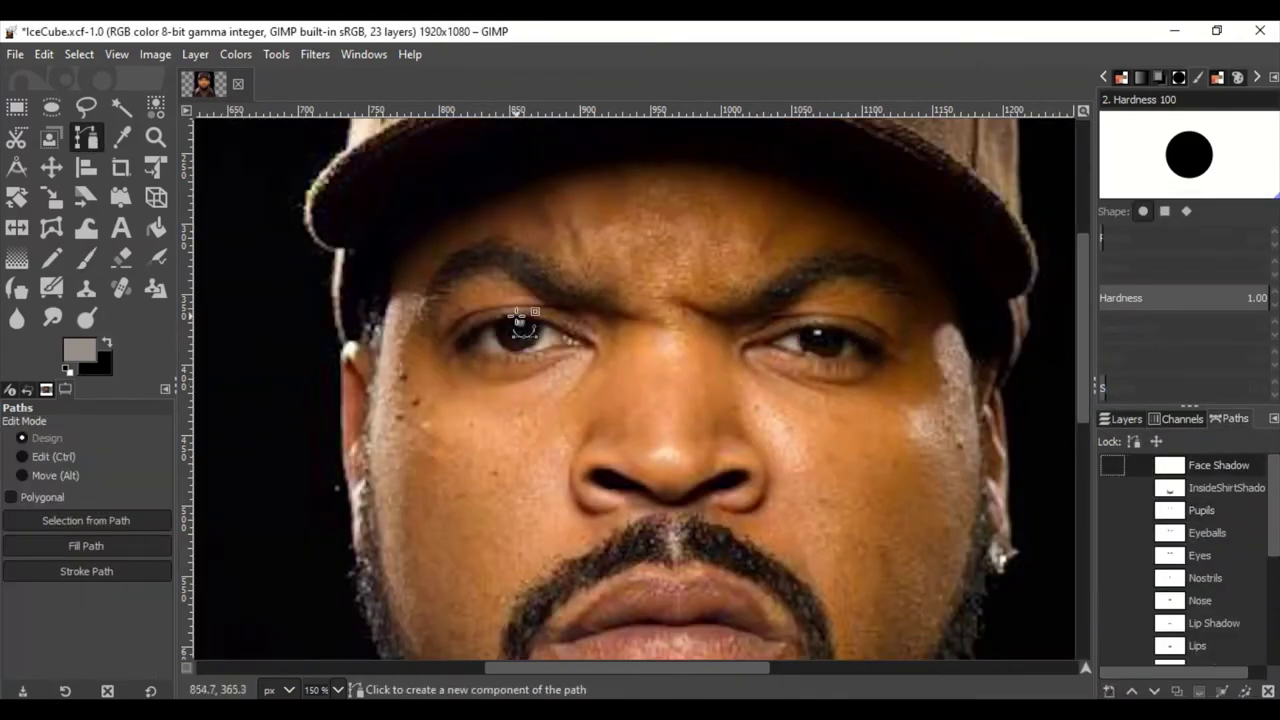
{"action": "scroll", "coordinate": [695, 380], "scroll_direction": "up", "scroll_amount": 3}
{"action": "scroll", "coordinate": [695, 380], "scroll_direction": "down", "scroll_amount": 4}
{"action": "scroll", "coordinate": [659, 329], "scroll_direction": "up", "scroll_amount": 3}
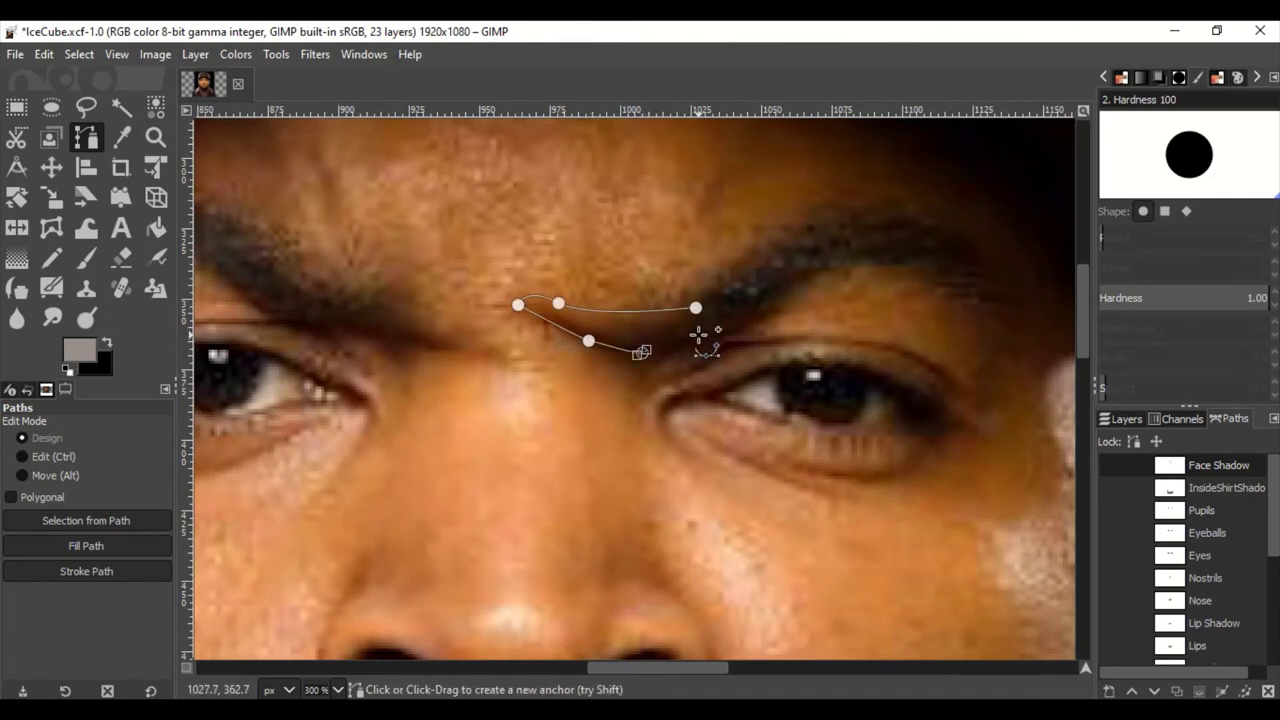
{"action": "left_click", "coordinate": [698, 338]}
{"action": "scroll", "coordinate": [672, 300], "scroll_direction": "up", "scroll_amount": 2}
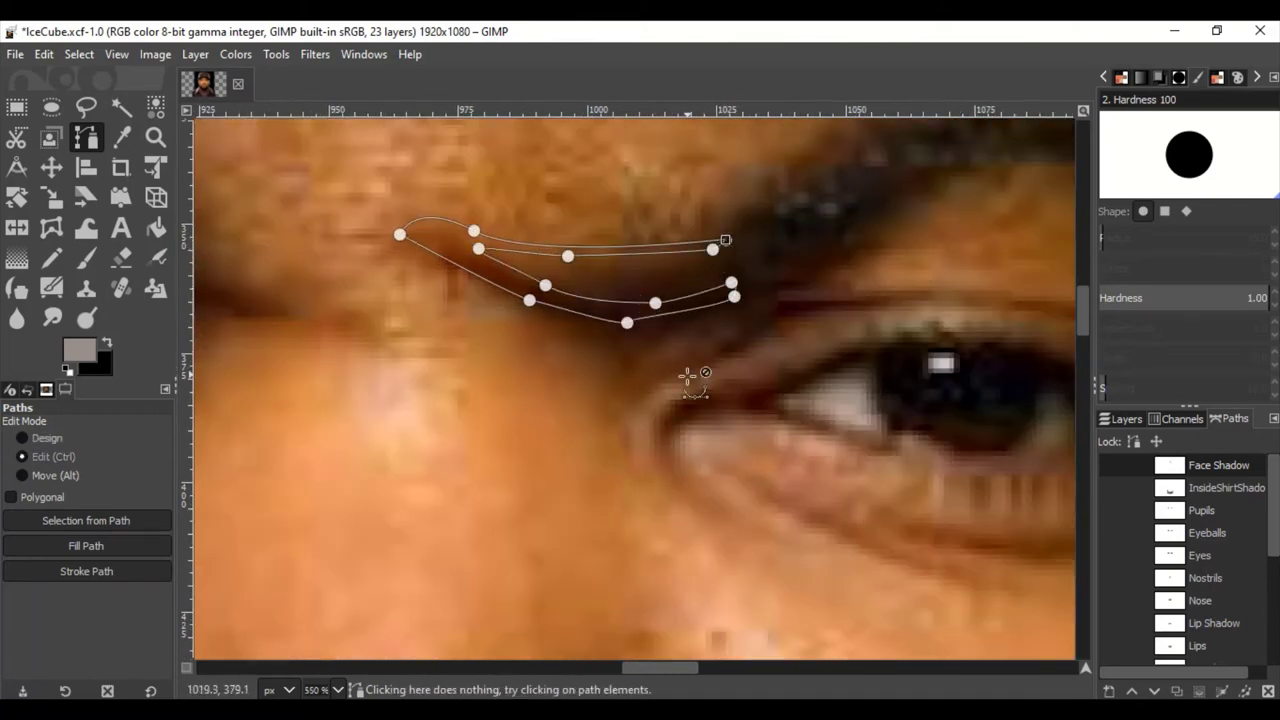
{"action": "scroll", "coordinate": [695, 378], "scroll_direction": "left", "scroll_amount": 5}
{"action": "left_click_drag", "start_coordinate": [521, 288], "coordinate": [735, 326]}
Extend the shadow path with a curved crease below the left eye
{"action": "scroll", "coordinate": [521, 288], "scroll_direction": "down", "scroll_amount": 4}
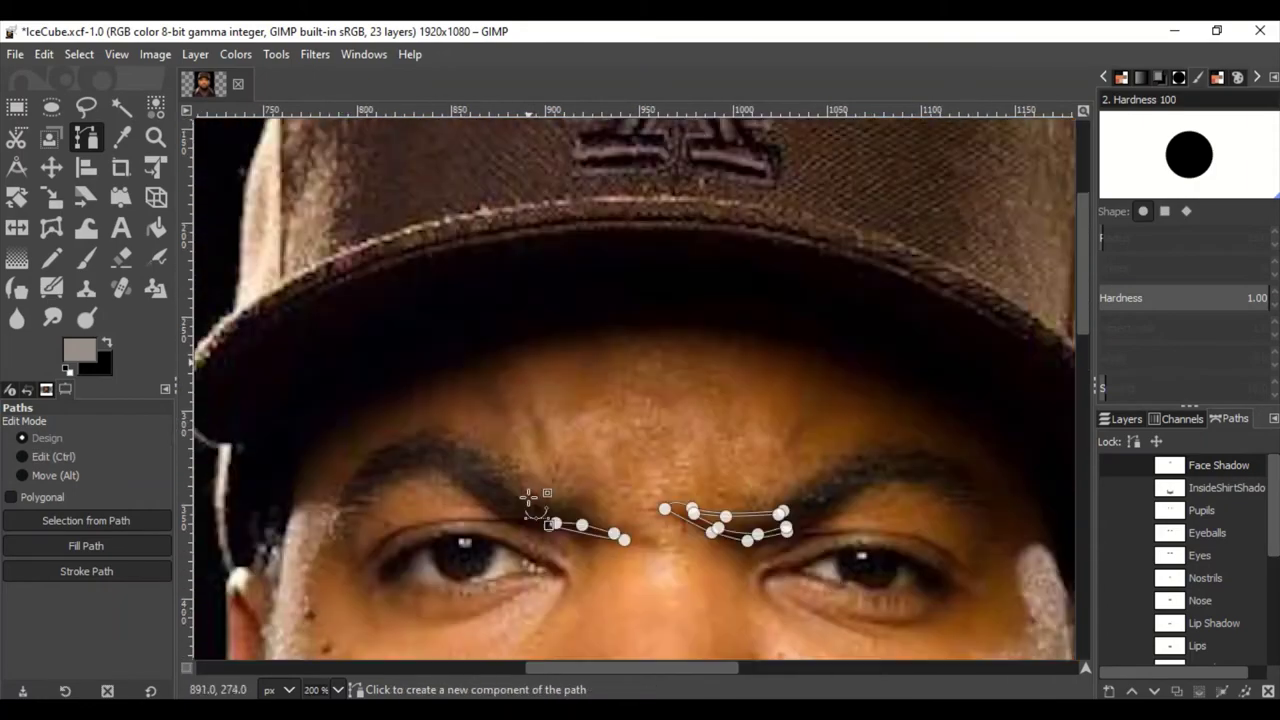
{"action": "scroll", "coordinate": [590, 412], "scroll_direction": "up", "scroll_amount": 3}
{"action": "scroll", "coordinate": [600, 385], "scroll_direction": "down", "scroll_amount": 1}
{"action": "scroll", "coordinate": [620, 418], "scroll_direction": "right", "scroll_amount": 4}
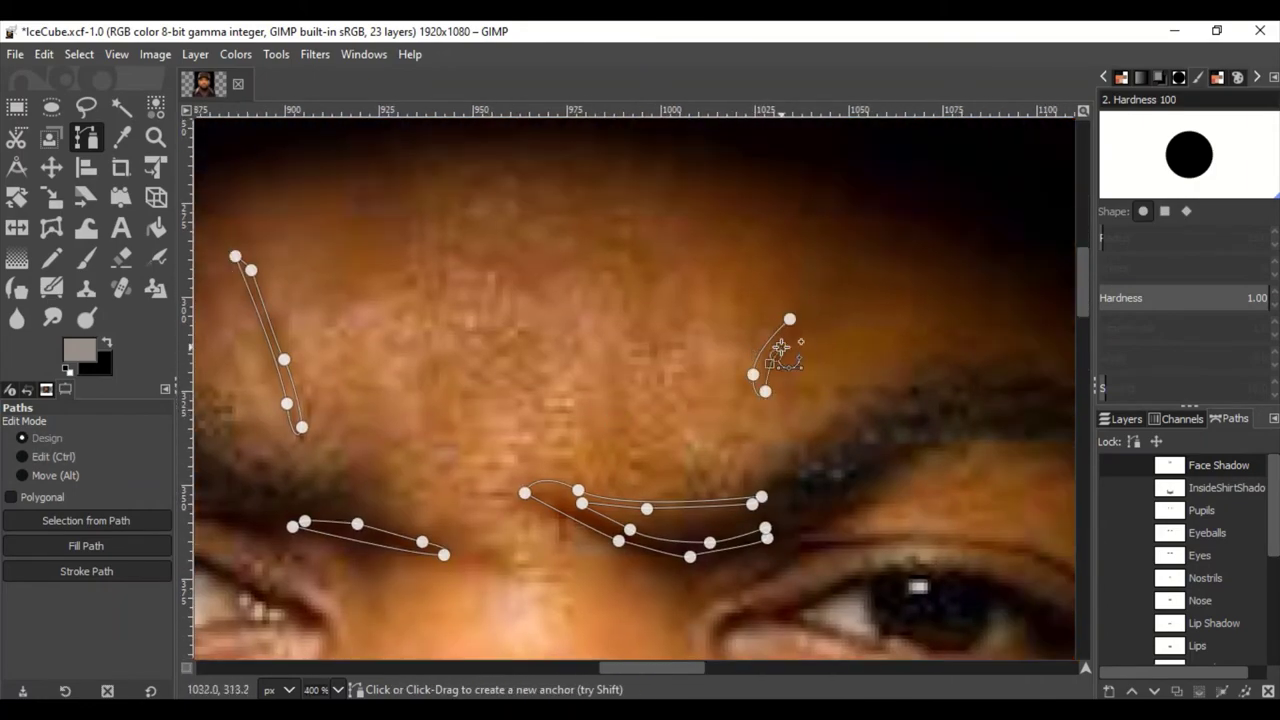
{"action": "scroll", "coordinate": [781, 347], "scroll_direction": "down", "scroll_amount": 4}
{"action": "scroll", "coordinate": [606, 422], "scroll_direction": "up", "scroll_amount": 2}
{"action": "scroll", "coordinate": [610, 400], "scroll_direction": "up", "scroll_amount": 1}
{"action": "left_click_drag", "start_coordinate": [571, 431], "coordinate": [625, 373]}
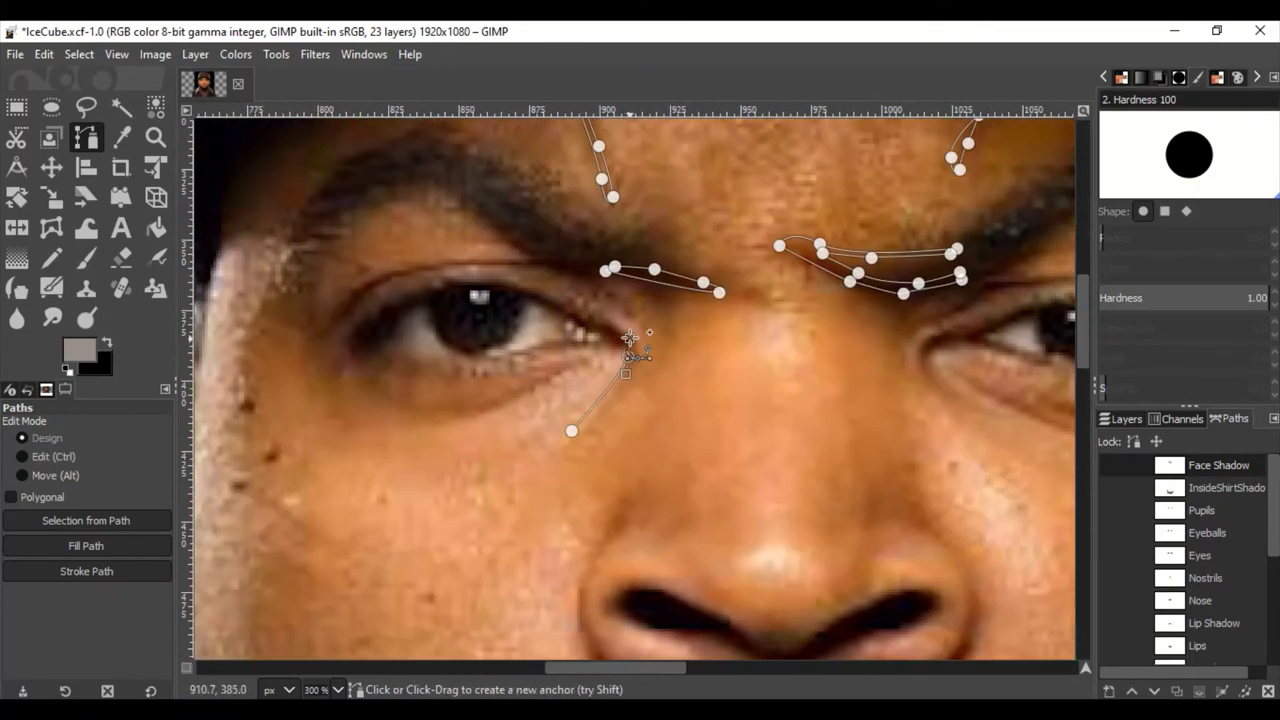
{"action": "scroll", "coordinate": [600, 425], "scroll_direction": "down", "scroll_amount": 1}
{"action": "scroll", "coordinate": [780, 430], "scroll_direction": "down", "scroll_amount": 4}
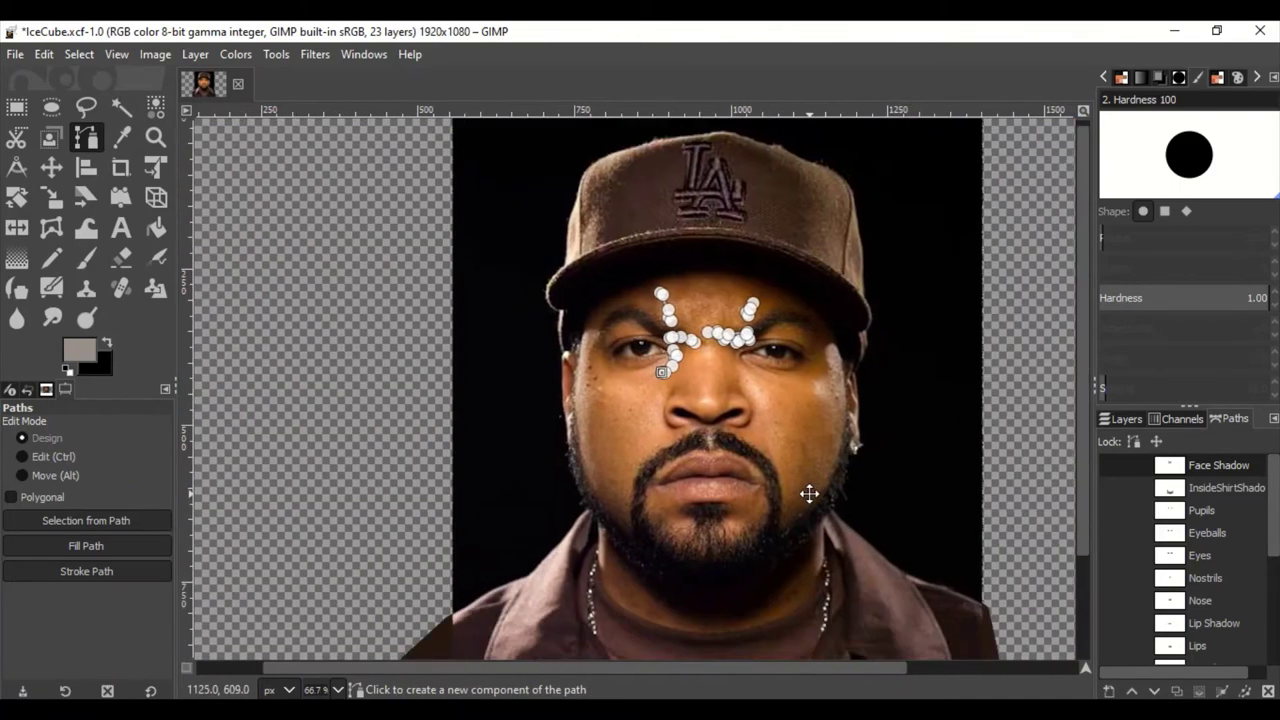
{"action": "scroll", "coordinate": [668, 395], "scroll_direction": "up", "scroll_amount": 6}
{"action": "scroll", "coordinate": [668, 395], "scroll_direction": "down", "scroll_amount": 5}
Fill the traced shadow paths with the shadow colour and hide the reference photo
{"action": "left_click", "coordinate": [1125, 418]}
{"action": "left_click", "coordinate": [79, 349]}
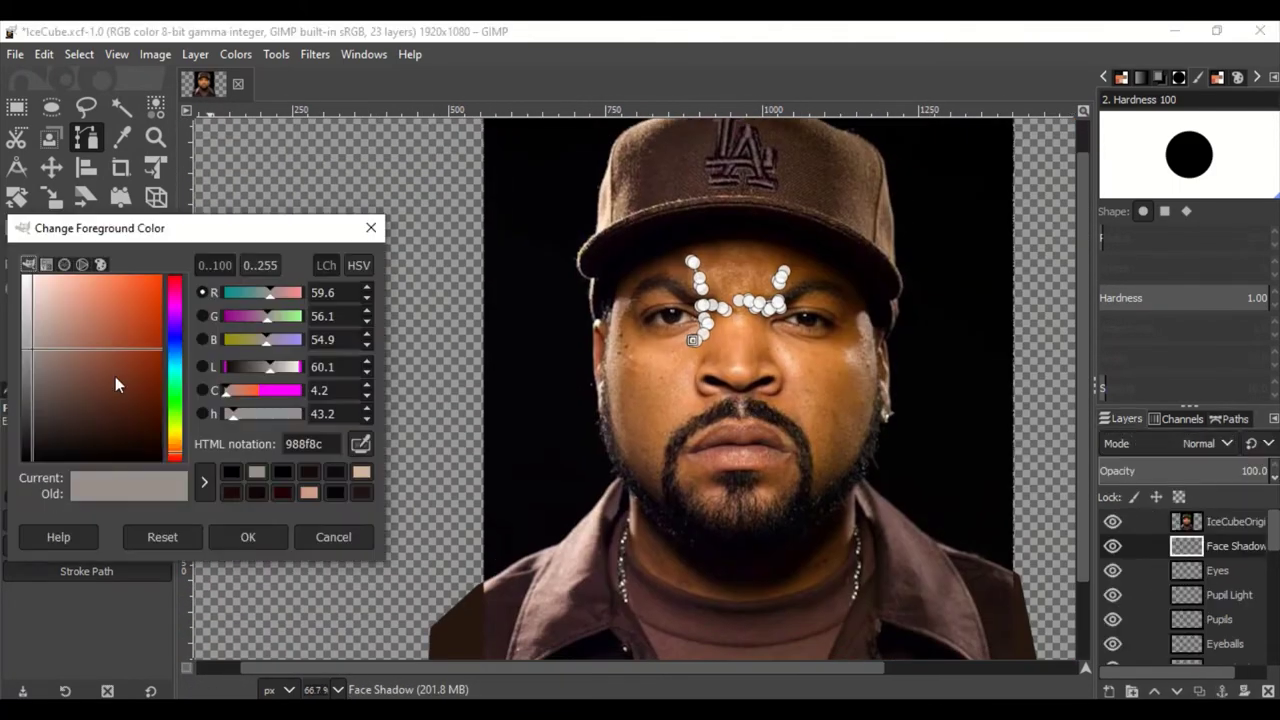
{"action": "scroll", "coordinate": [677, 463], "scroll_direction": "up", "scroll_amount": 5}
{"action": "left_click", "coordinate": [248, 537]}
{"action": "left_click", "coordinate": [234, 623]}
{"action": "scroll", "coordinate": [600, 400], "scroll_direction": "down", "scroll_amount": 5}
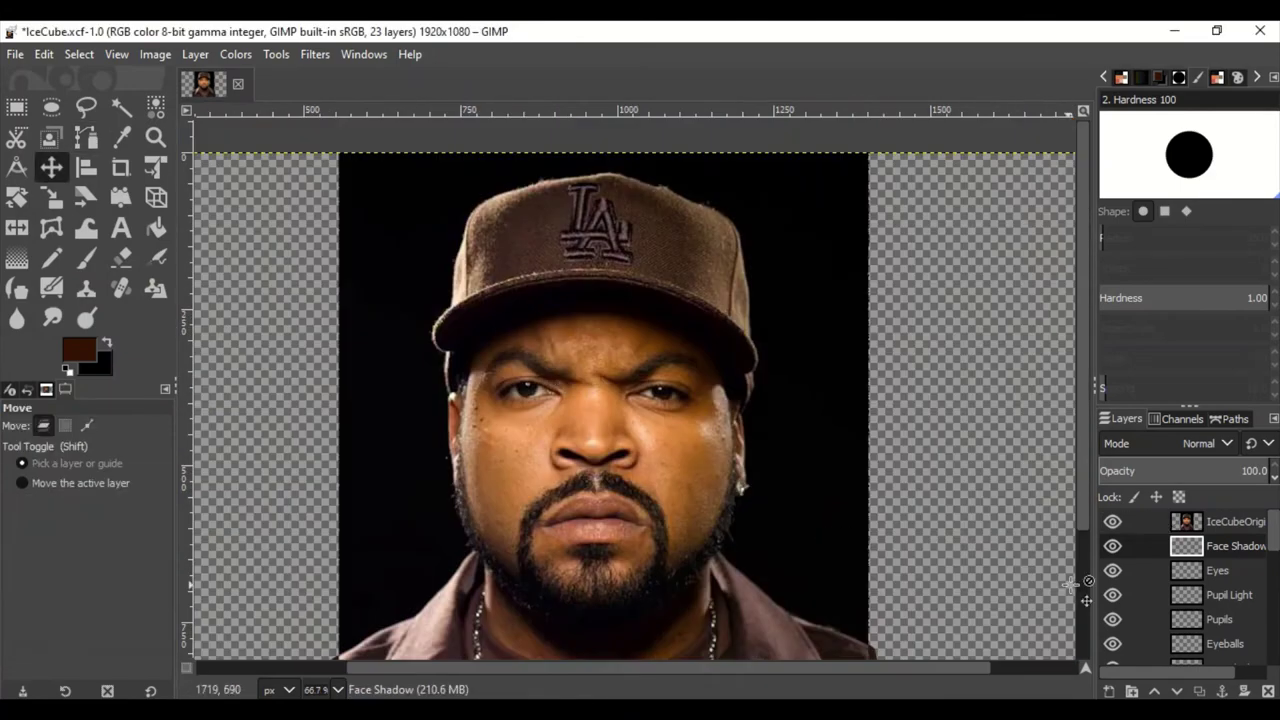
{"action": "left_click", "coordinate": [1112, 521]}
{"action": "scroll", "coordinate": [787, 431], "scroll_direction": "up", "scroll_amount": 2}
{"action": "scroll", "coordinate": [1222, 627], "scroll_direction": "down", "scroll_amount": 3}
Add an Eyebrows2 layer above the Eyebrows layer and activate the eyebrow path
{"action": "left_click", "coordinate": [1219, 593]}
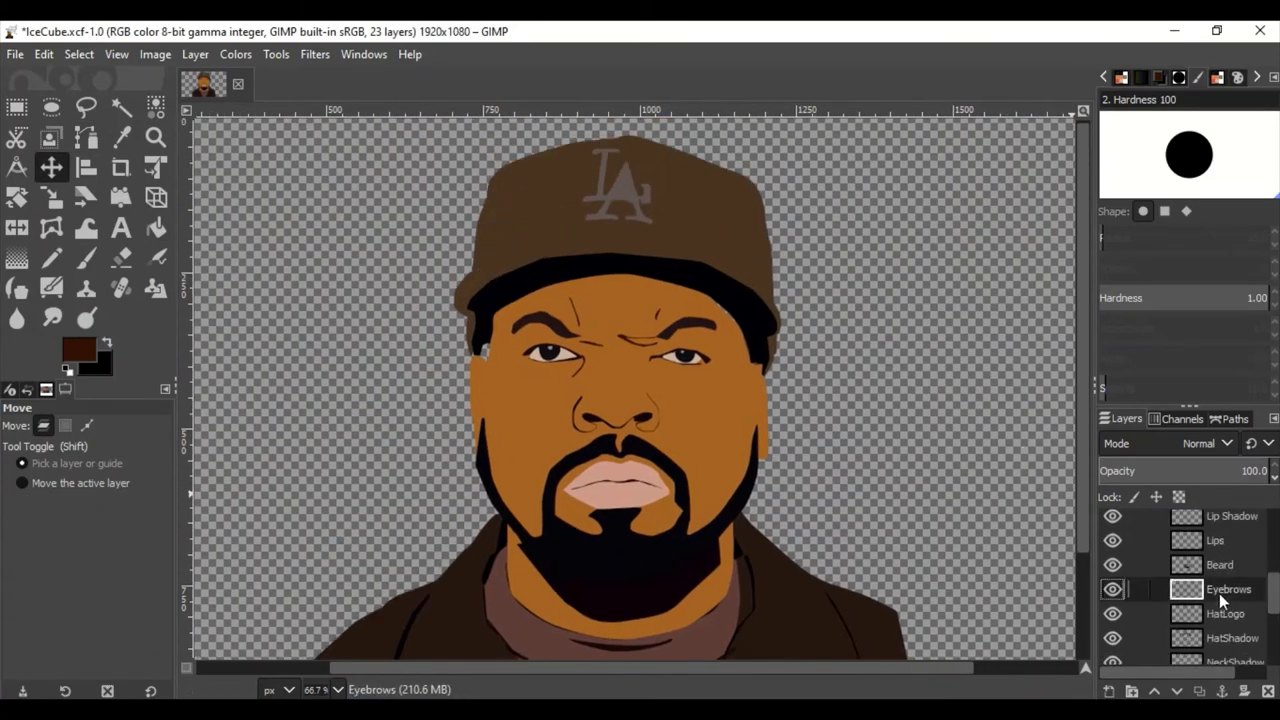
{"action": "key", "text": "shift+ctrl+n"}
{"action": "key", "text": "Return"}
{"action": "left_click", "coordinate": [1180, 418]}
{"action": "left_click", "coordinate": [1232, 418]}
{"action": "scroll", "coordinate": [1208, 485], "scroll_direction": "down", "scroll_amount": 2}
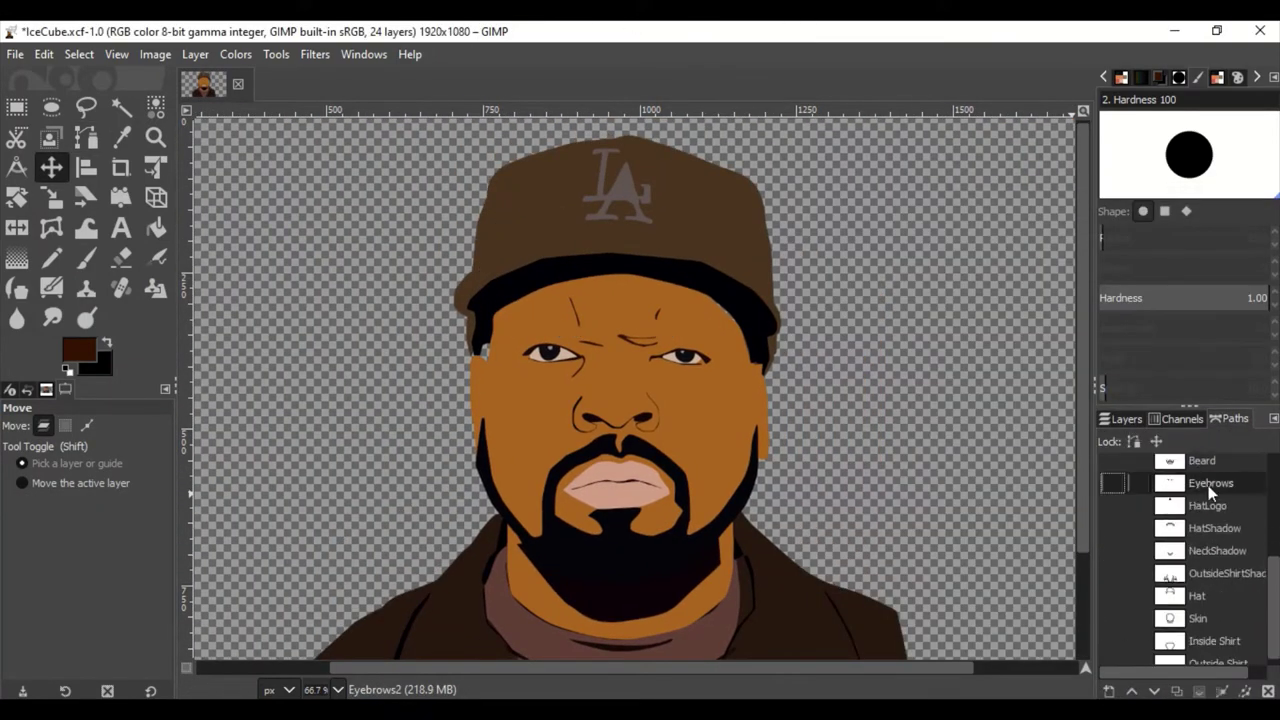
{"action": "key", "text": "b"}
Fill the eyebrow path in dark brown, fold Eyebrows2 away, and set Face Shadow opacity to 53.3
{"action": "left_click", "coordinate": [1120, 418]}
{"action": "left_click", "coordinate": [84, 543]}
{"action": "left_click", "coordinate": [234, 623]}
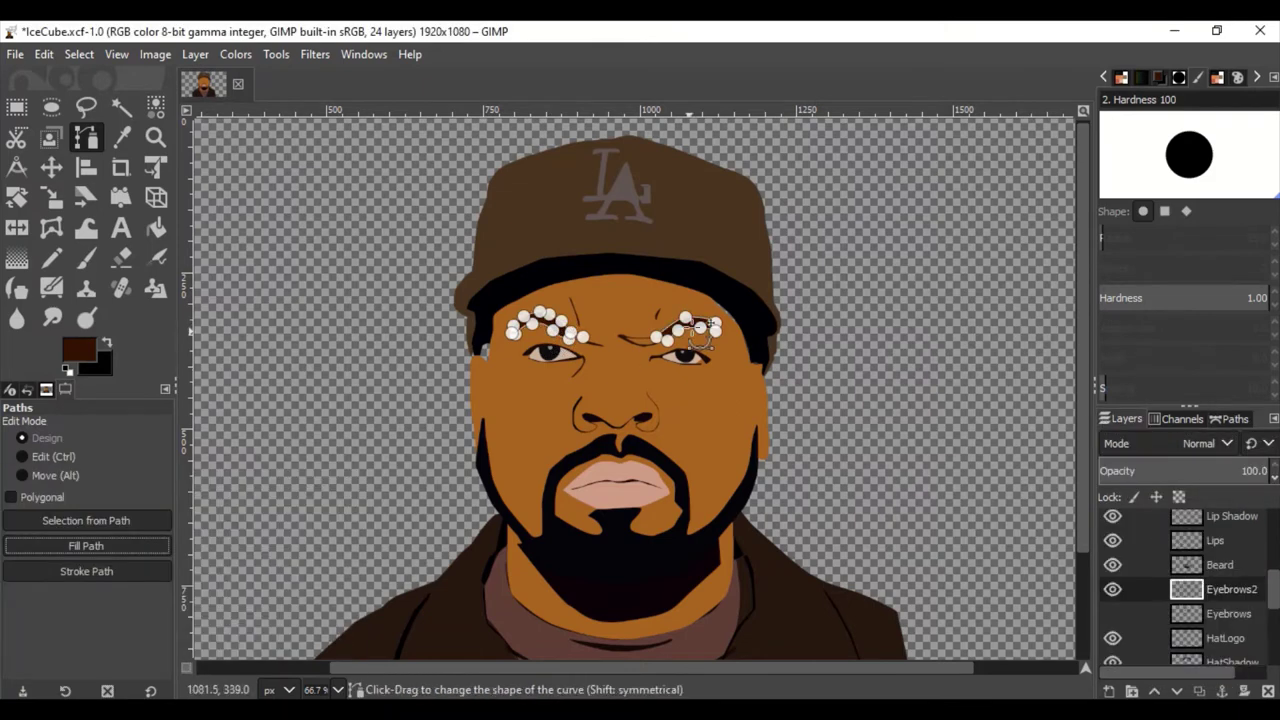
{"action": "left_click", "coordinate": [55, 183]}
{"action": "key", "text": "ctrl+z"}
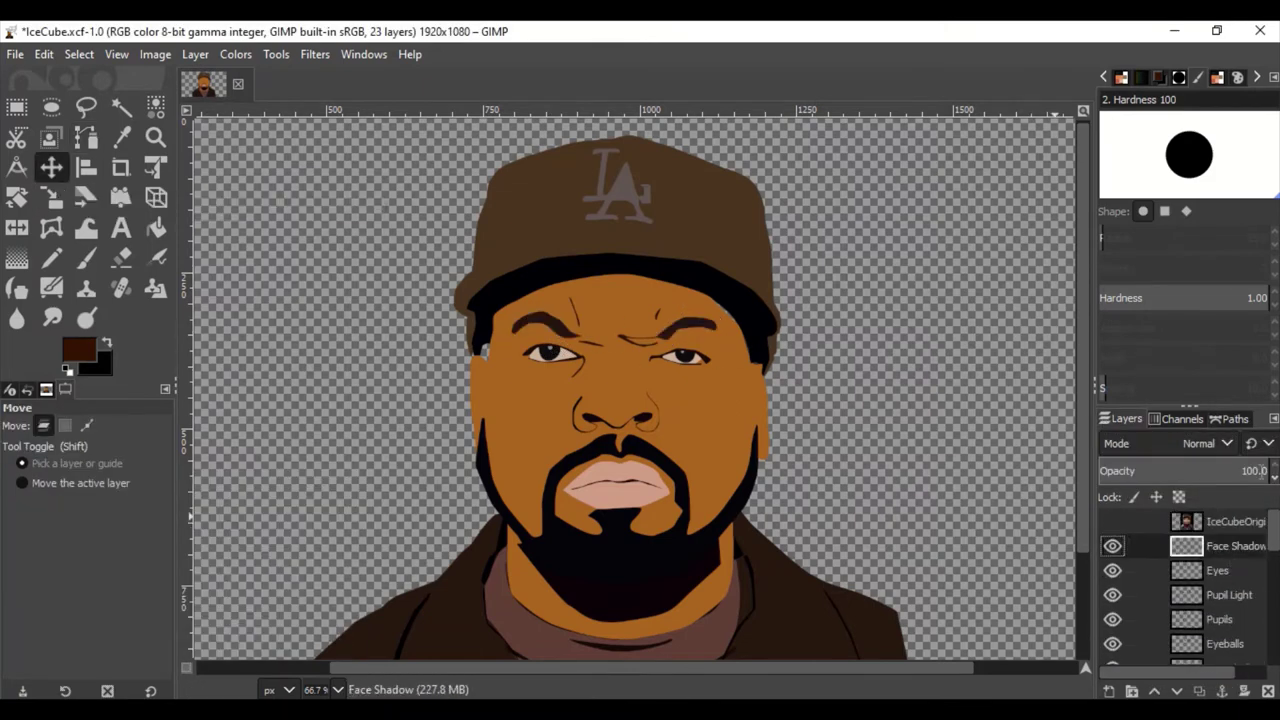
{"action": "left_click_drag", "start_coordinate": [1208, 486], "coordinate": [1190, 484]}
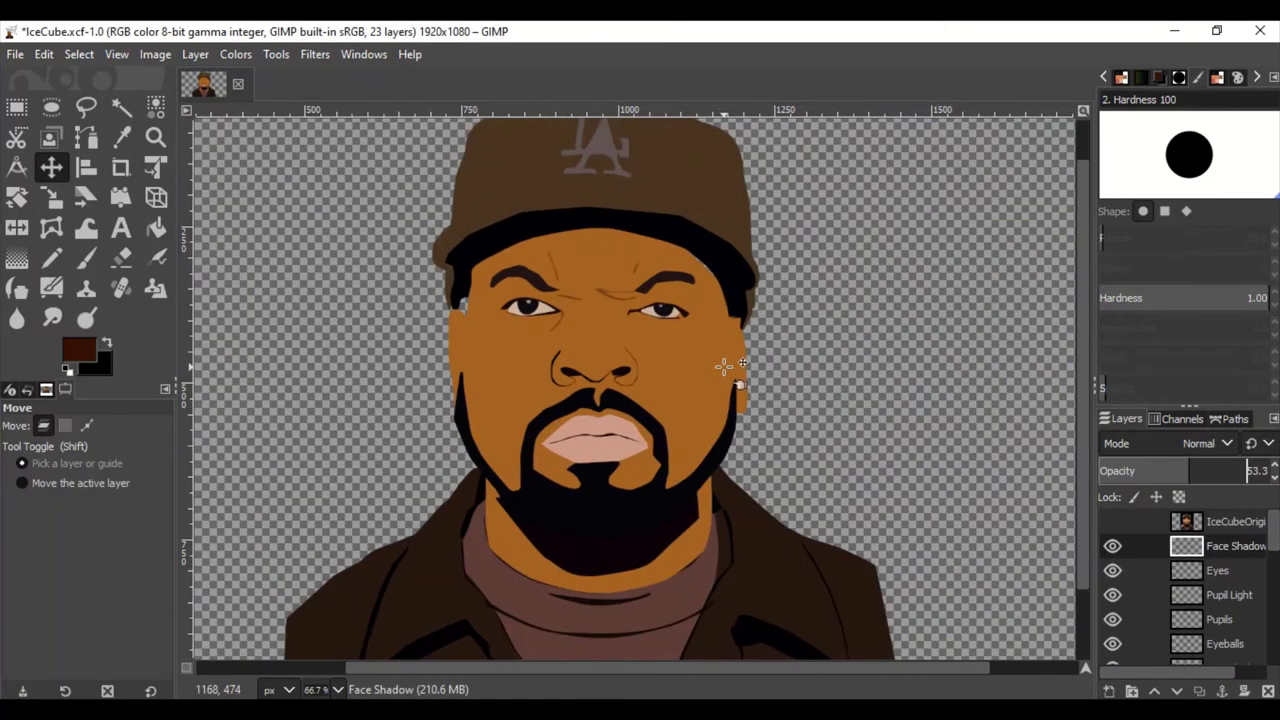
{"action": "left_click", "coordinate": [1112, 522]}
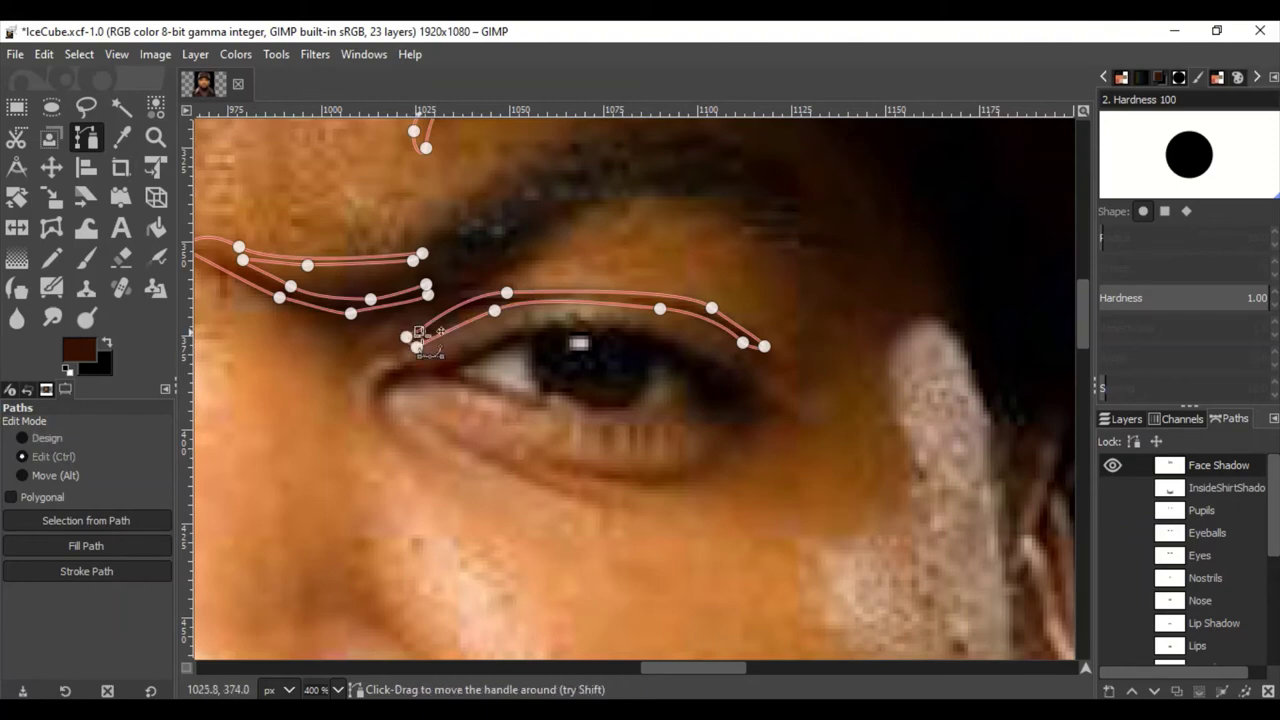
Trace closed under-eye shadow paths beneath both eyes, following the photo
{"action": "left_click", "coordinate": [583, 493]}
{"action": "left_click", "coordinate": [427, 424]}
{"action": "scroll", "coordinate": [446, 434], "scroll_direction": "up", "scroll_amount": 4}
{"action": "scroll", "coordinate": [446, 434], "scroll_direction": "down", "scroll_amount": 2}
{"action": "left_click", "coordinate": [512, 436]}
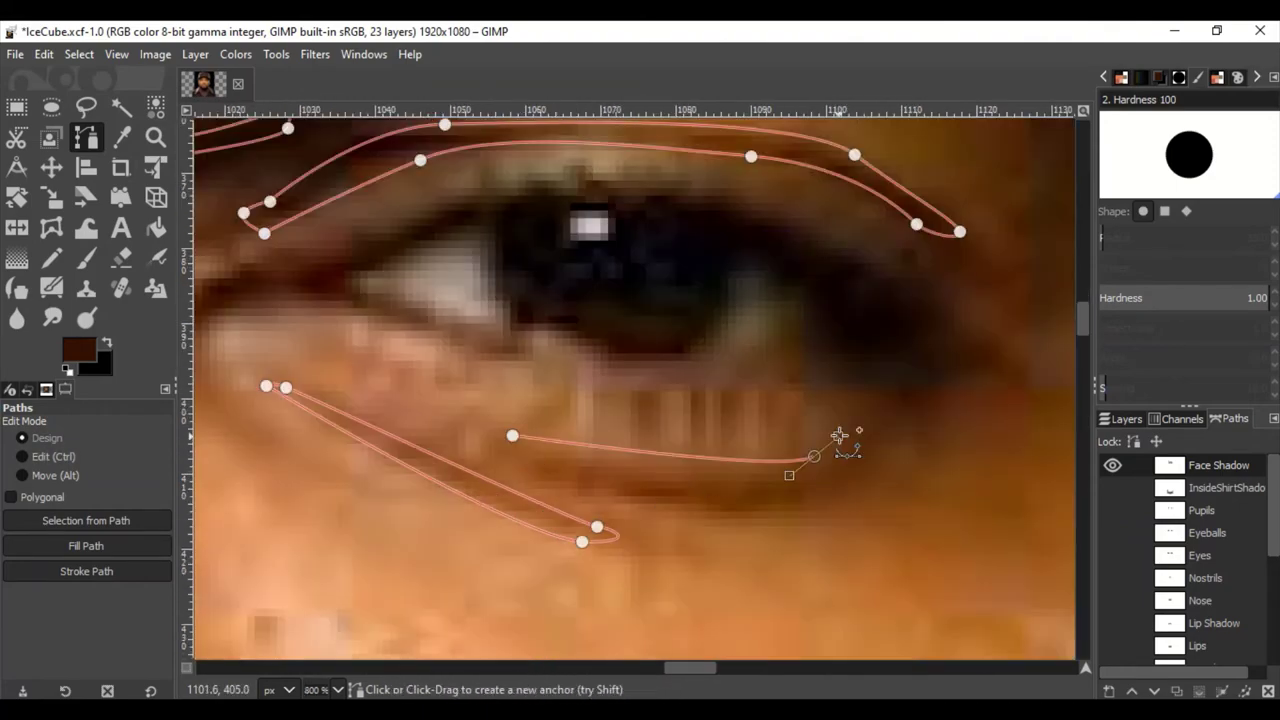
{"action": "left_click", "coordinate": [755, 520]}
{"action": "scroll", "coordinate": [584, 486], "scroll_direction": "down", "scroll_amount": 5}
{"action": "scroll", "coordinate": [343, 434], "scroll_direction": "up", "scroll_amount": 4}
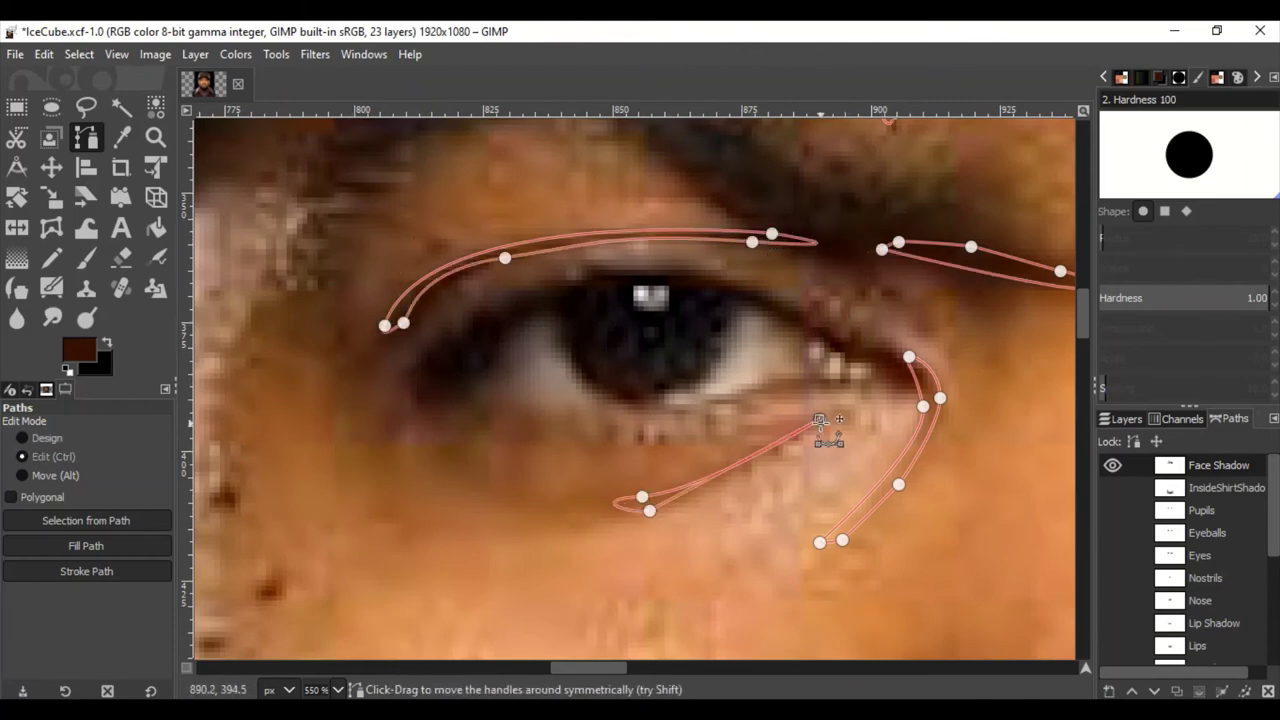
{"action": "scroll", "coordinate": [819, 420], "scroll_direction": "down", "scroll_amount": 5}
{"action": "scroll", "coordinate": [580, 409], "scroll_direction": "up", "scroll_amount": 2}
{"action": "scroll", "coordinate": [597, 378], "scroll_direction": "up", "scroll_amount": 2}
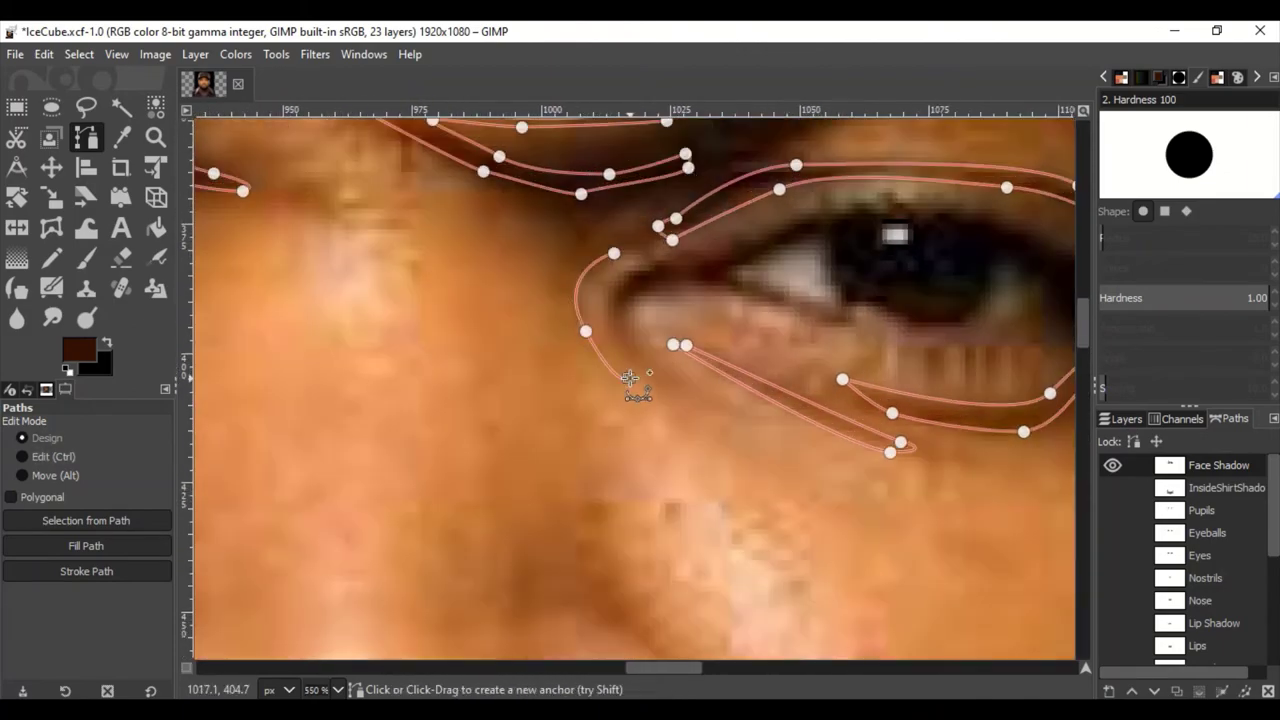
{"action": "scroll", "coordinate": [632, 282], "scroll_direction": "down", "scroll_amount": 4}
Show the Nose path and edit it to add a line along the nose bridge
{"action": "left_click", "coordinate": [1112, 600]}
{"action": "scroll", "coordinate": [731, 362], "scroll_direction": "up", "scroll_amount": 3}
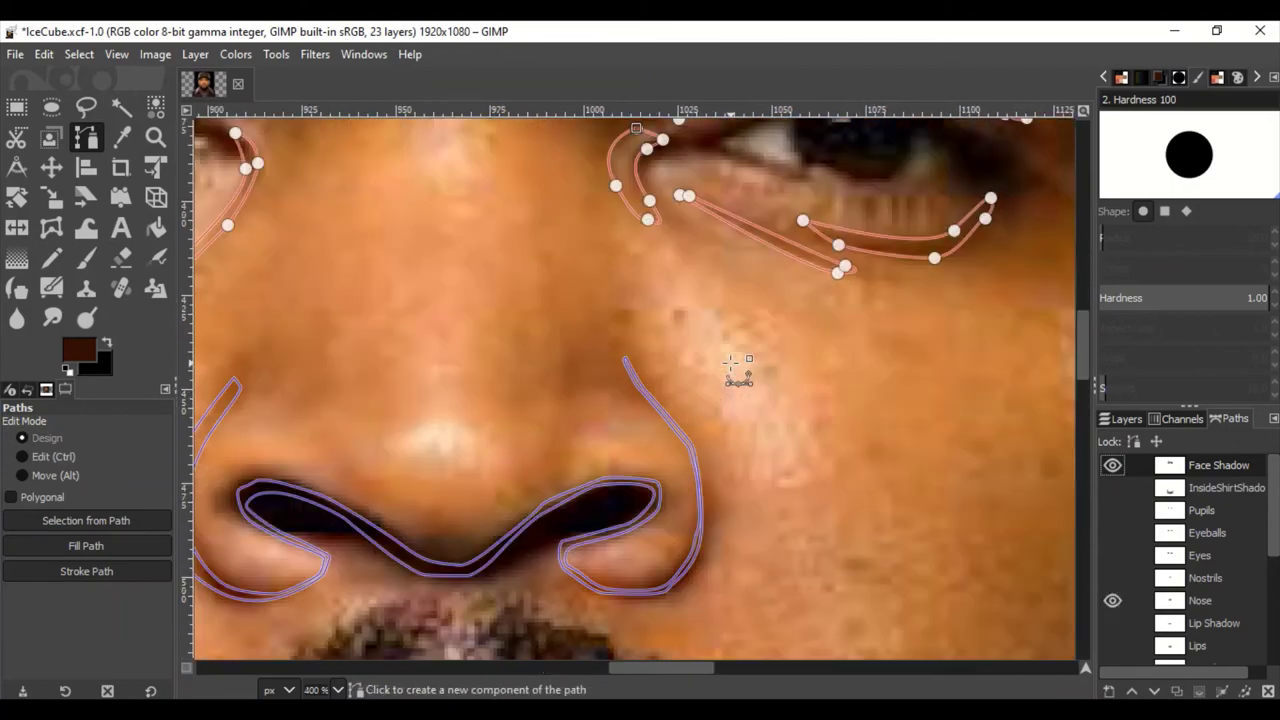
{"action": "left_click", "coordinate": [627, 357]}
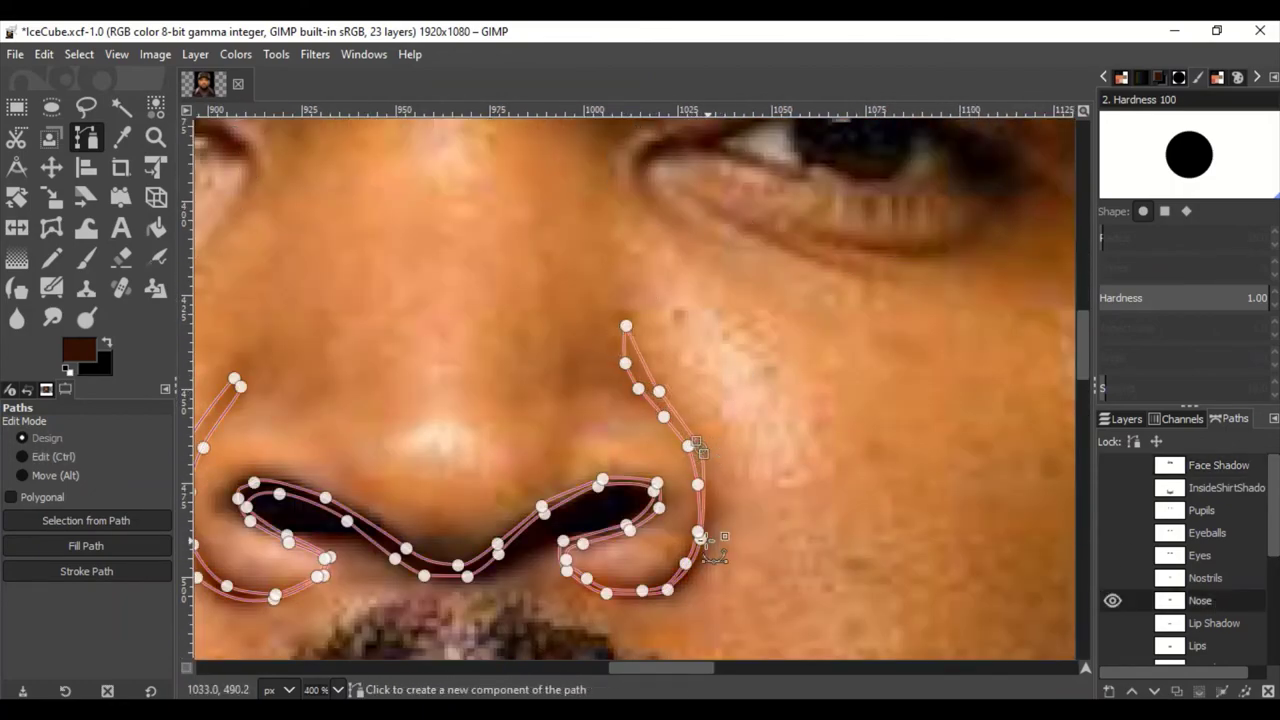
{"action": "scroll", "coordinate": [482, 588], "scroll_direction": "down", "scroll_amount": 3}
{"action": "scroll", "coordinate": [749, 392], "scroll_direction": "up", "scroll_amount": 4}
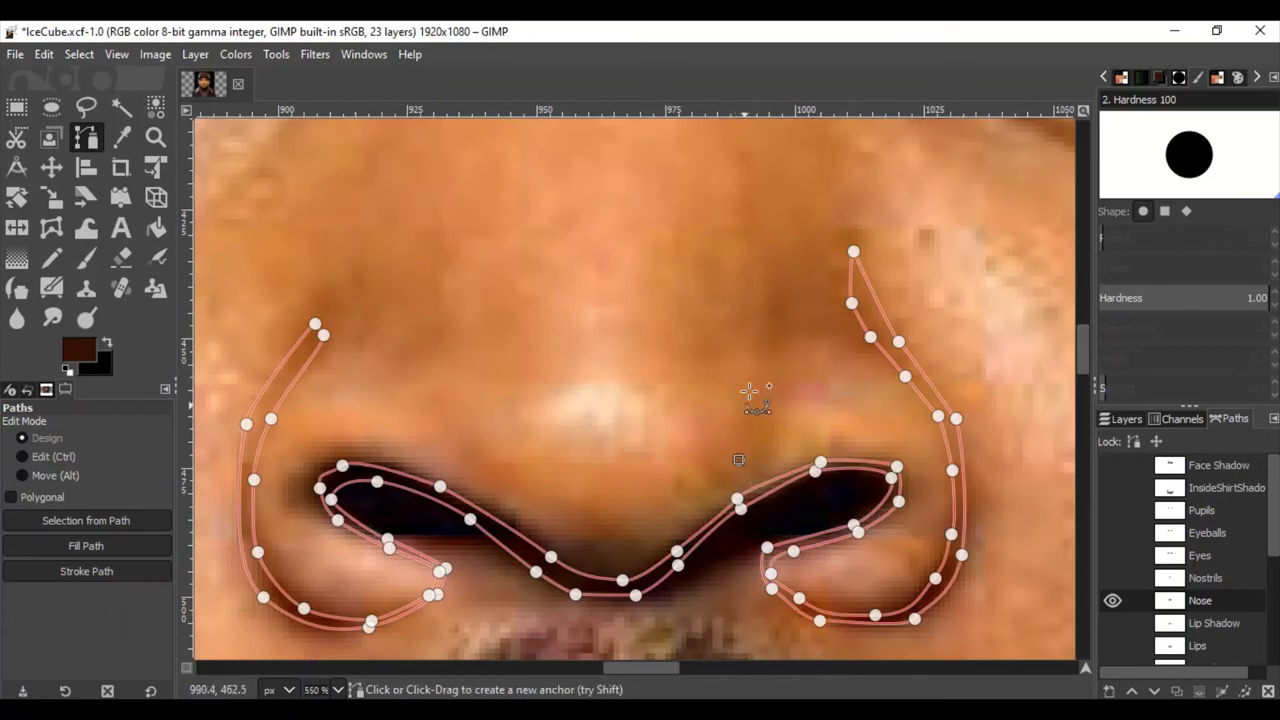
{"action": "scroll", "coordinate": [493, 455], "scroll_direction": "down", "scroll_amount": 1}
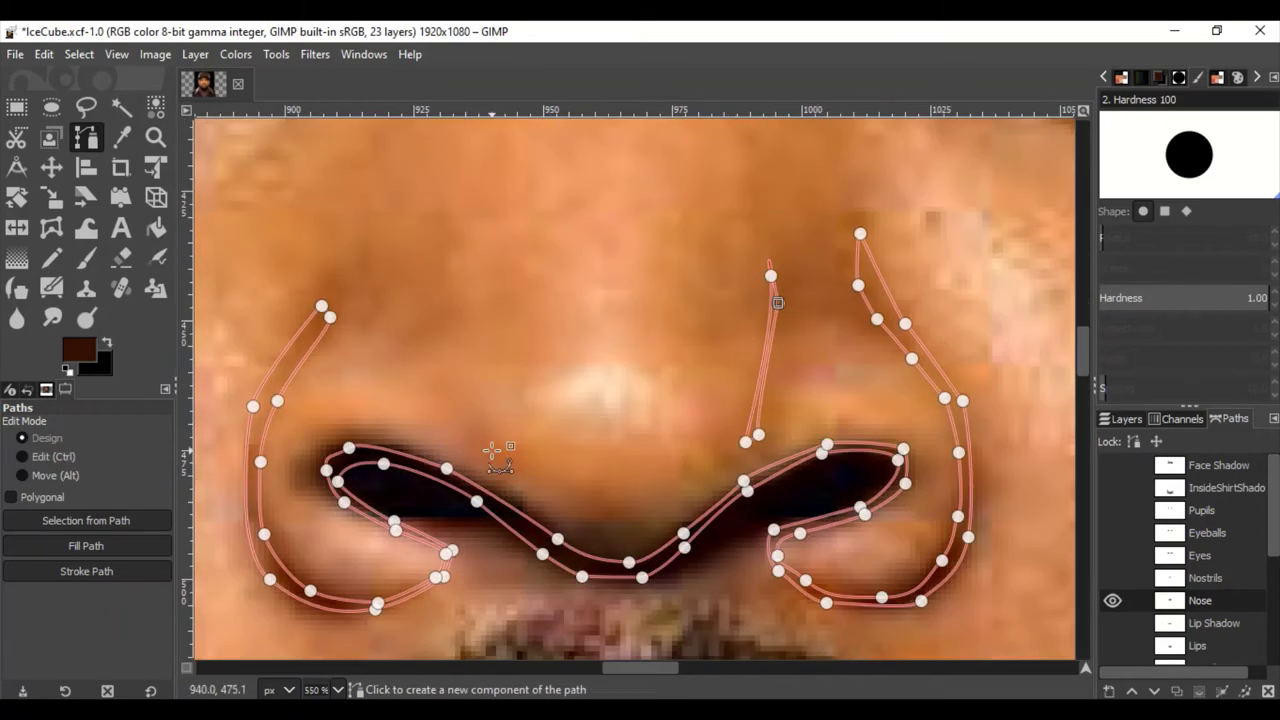
{"action": "scroll", "coordinate": [562, 472], "scroll_direction": "down", "scroll_amount": 3}
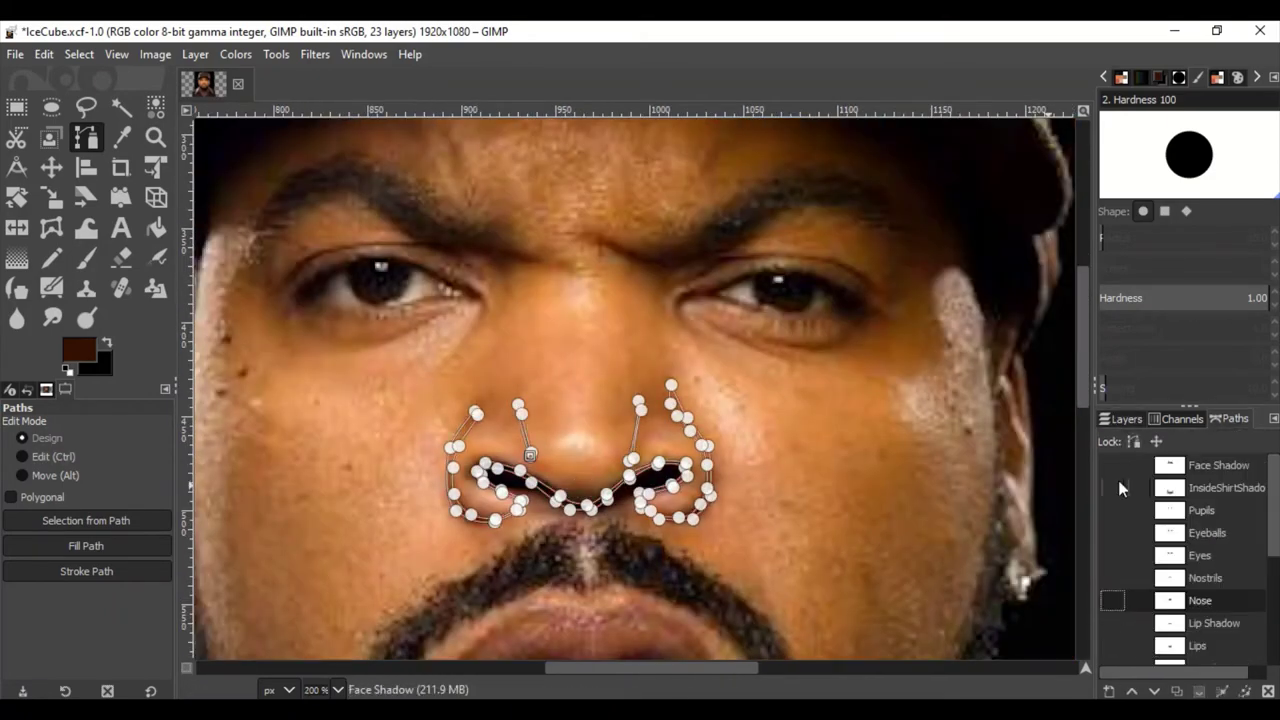
Hide the photo and create a new 'Face Shadow' layer with the eye shadow paths visible
{"action": "left_click", "coordinate": [1125, 419]}
{"action": "left_click", "coordinate": [1201, 524]}
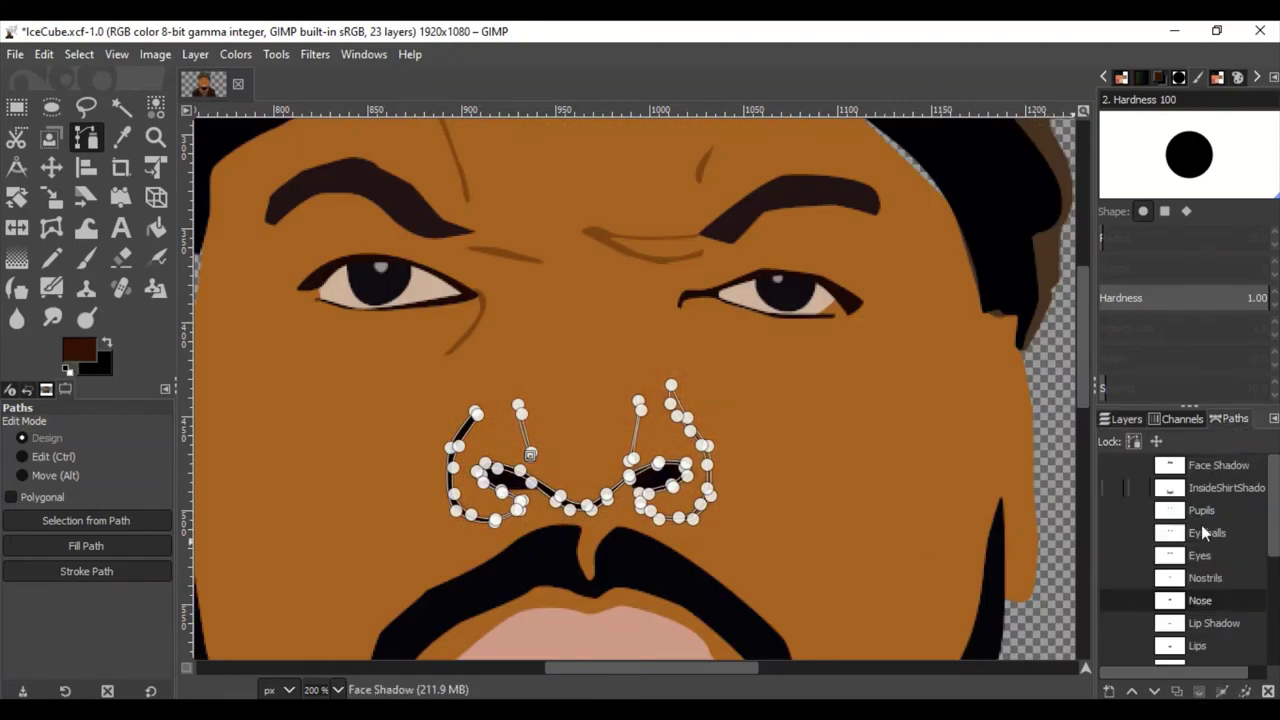
{"action": "left_click", "coordinate": [1220, 543]}
{"action": "left_click", "coordinate": [1108, 691]}
{"action": "type", "text": "Face Shadow"}
{"action": "left_click", "coordinate": [1138, 673]}
Fill the eye and nose shadow paths with solid colour and soften the layer's opacity
{"action": "left_click", "coordinate": [86, 545]}
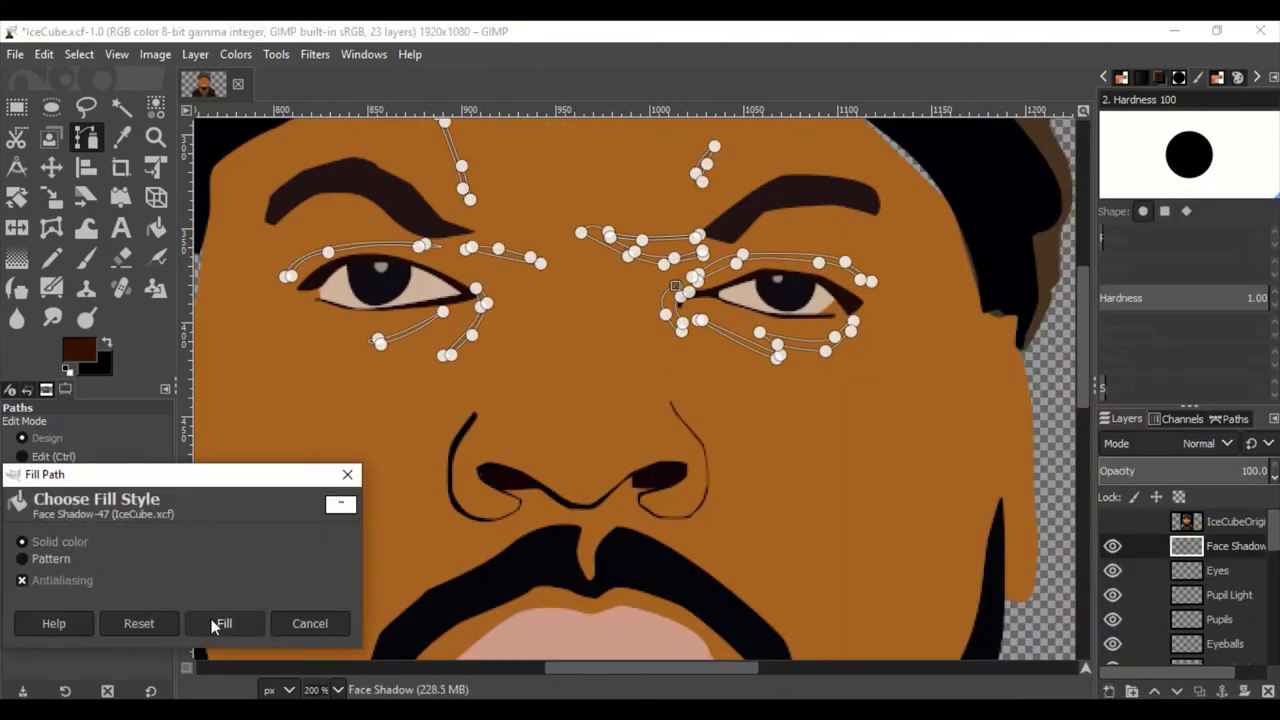
{"action": "left_click", "coordinate": [223, 620]}
{"action": "left_click", "coordinate": [1188, 467]}
{"action": "key", "text": "m"}
{"action": "key", "text": "minus"}
{"action": "key", "text": "minus"}
{"action": "key", "text": "minus"}
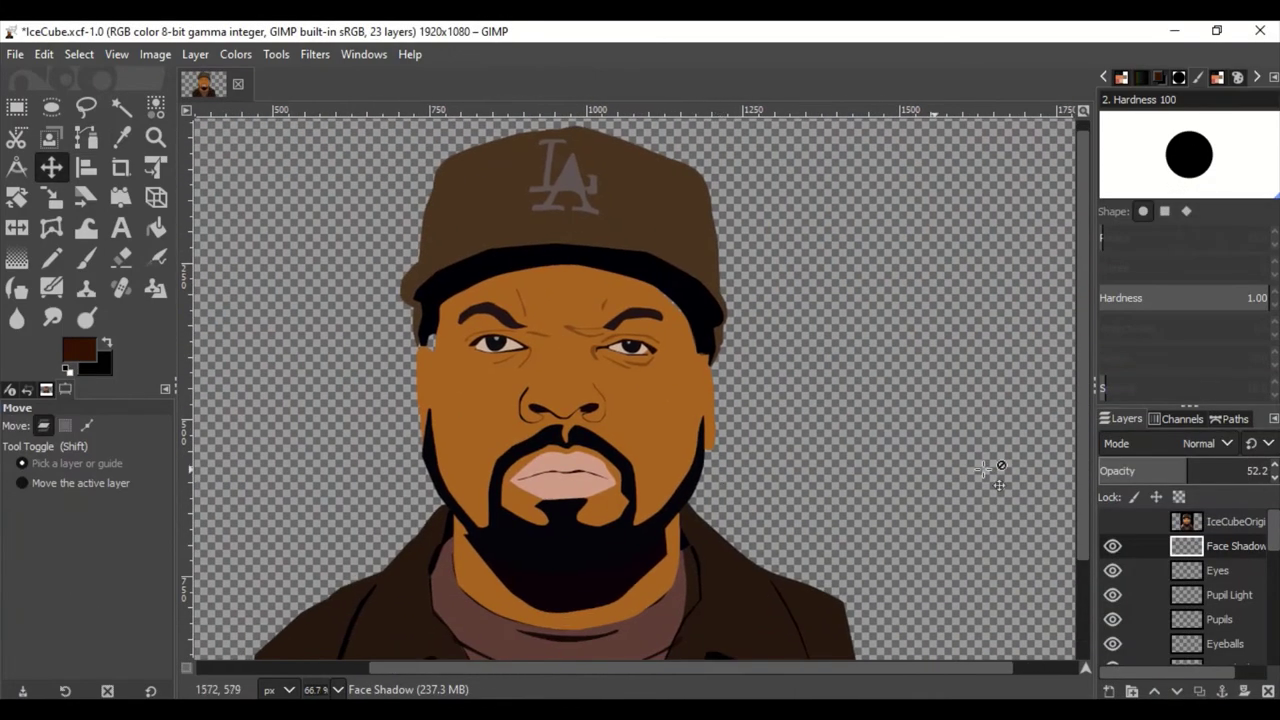
{"action": "left_click", "coordinate": [1251, 470]}
{"action": "scroll", "coordinate": [1220, 600], "scroll_direction": "down", "scroll_amount": 3}
{"action": "left_click", "coordinate": [1222, 606]}
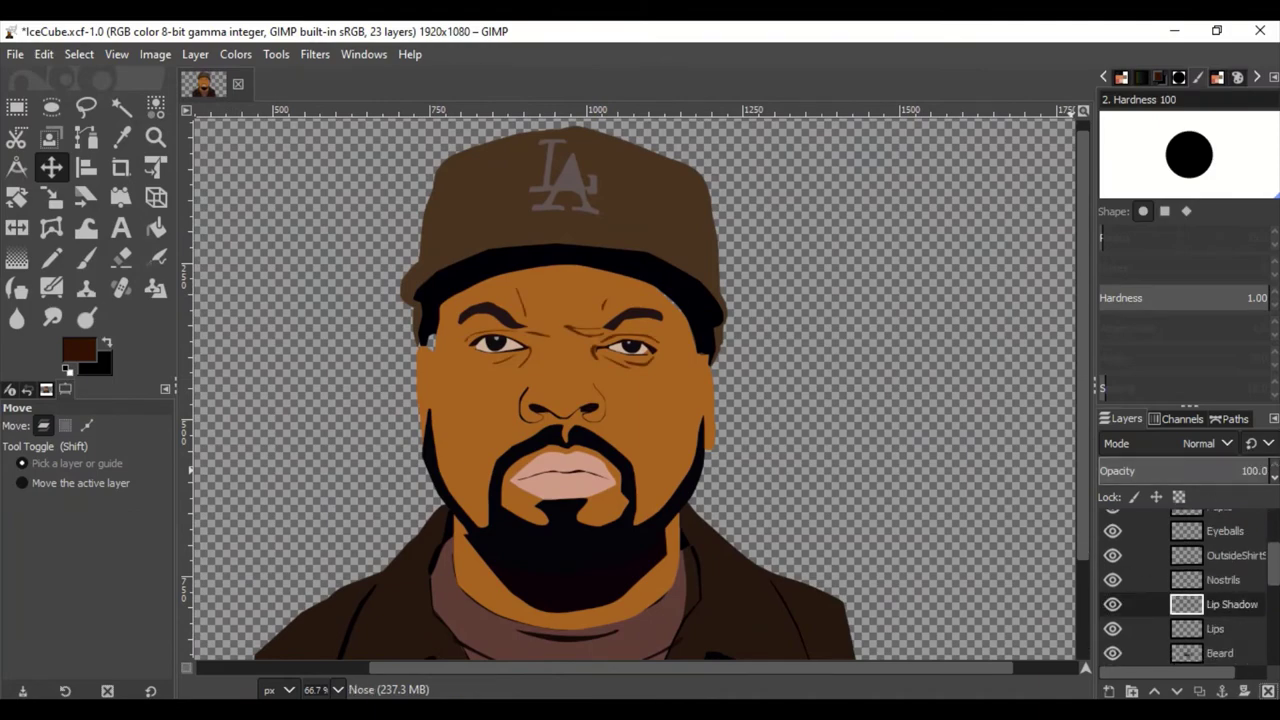
Move the InsideShirtShadow layer below Outside Shirt
{"action": "key", "text": "b"}
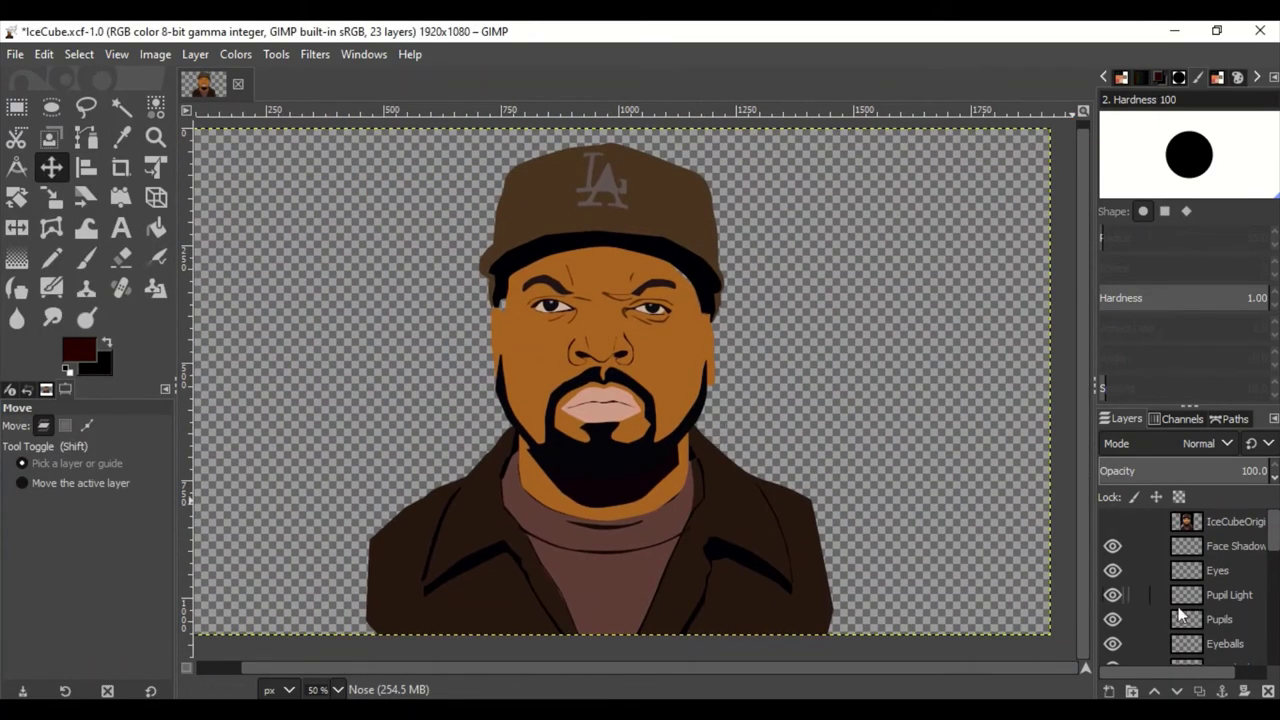
{"action": "scroll", "coordinate": [1180, 617], "scroll_direction": "down", "scroll_amount": 2}
{"action": "scroll", "coordinate": [1117, 620], "scroll_direction": "down", "scroll_amount": 3}
{"action": "scroll", "coordinate": [1120, 600], "scroll_direction": "down", "scroll_amount": 3}
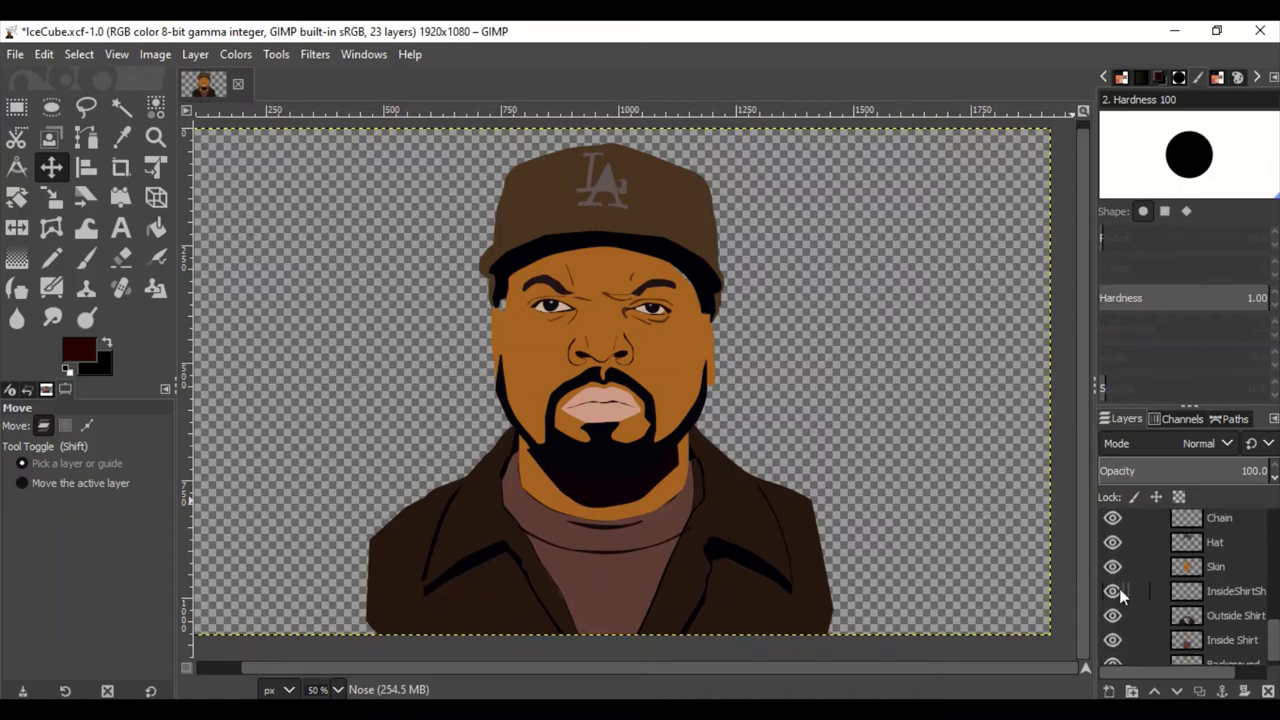
{"action": "left_click", "coordinate": [1237, 602]}
{"action": "left_click", "coordinate": [1178, 691]}
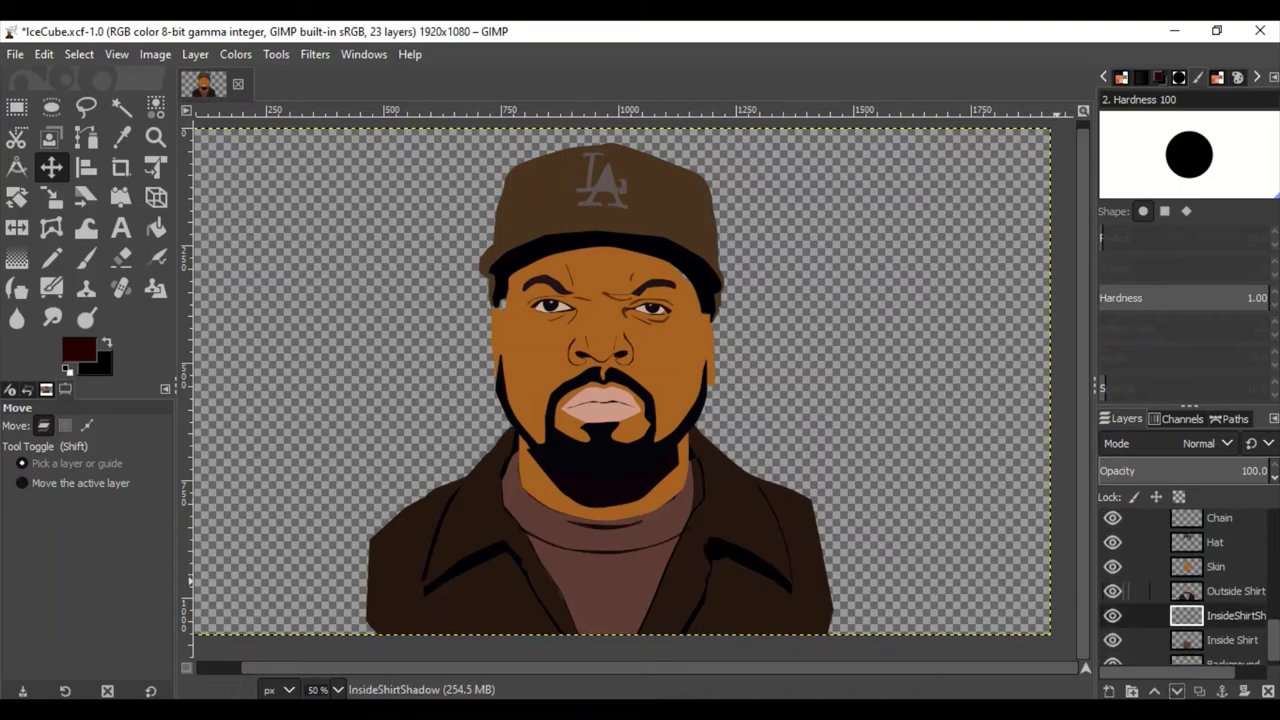
Duplicate the original photo layer and set the copy to Overlay at 50.5 opacity
{"action": "scroll", "coordinate": [643, 563], "scroll_direction": "up", "scroll_amount": 4}
{"action": "scroll", "coordinate": [643, 563], "scroll_direction": "down", "scroll_amount": 2}
{"action": "left_click", "coordinate": [1215, 566]}
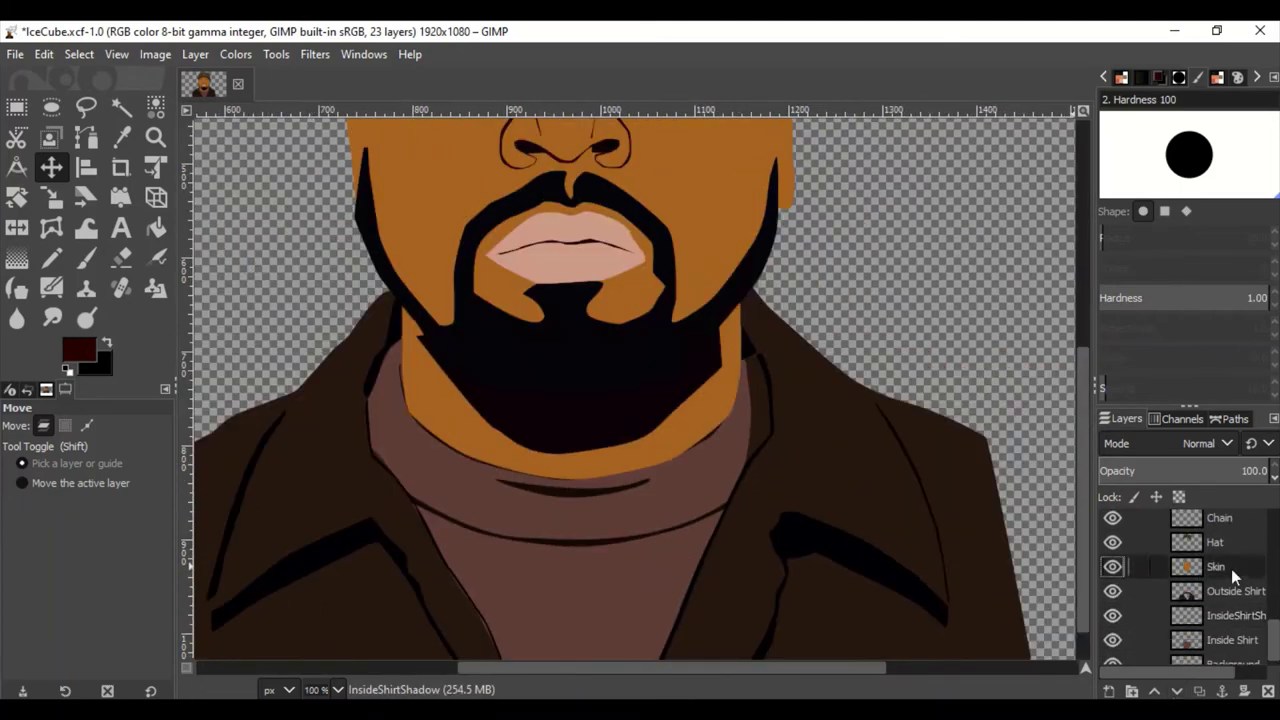
{"action": "left_click", "coordinate": [1222, 641]}
{"action": "scroll", "coordinate": [723, 391], "scroll_direction": "down", "scroll_amount": 2}
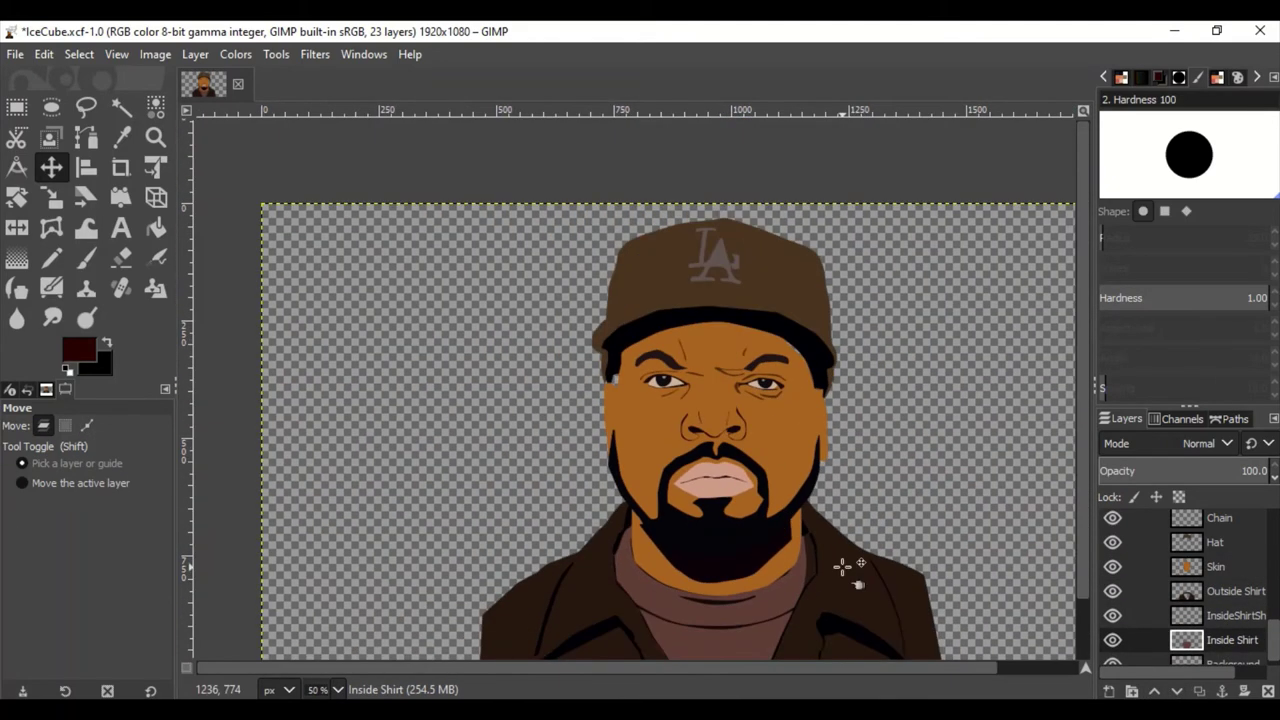
{"action": "left_click", "coordinate": [1198, 691]}
{"action": "left_click", "coordinate": [1113, 546]}
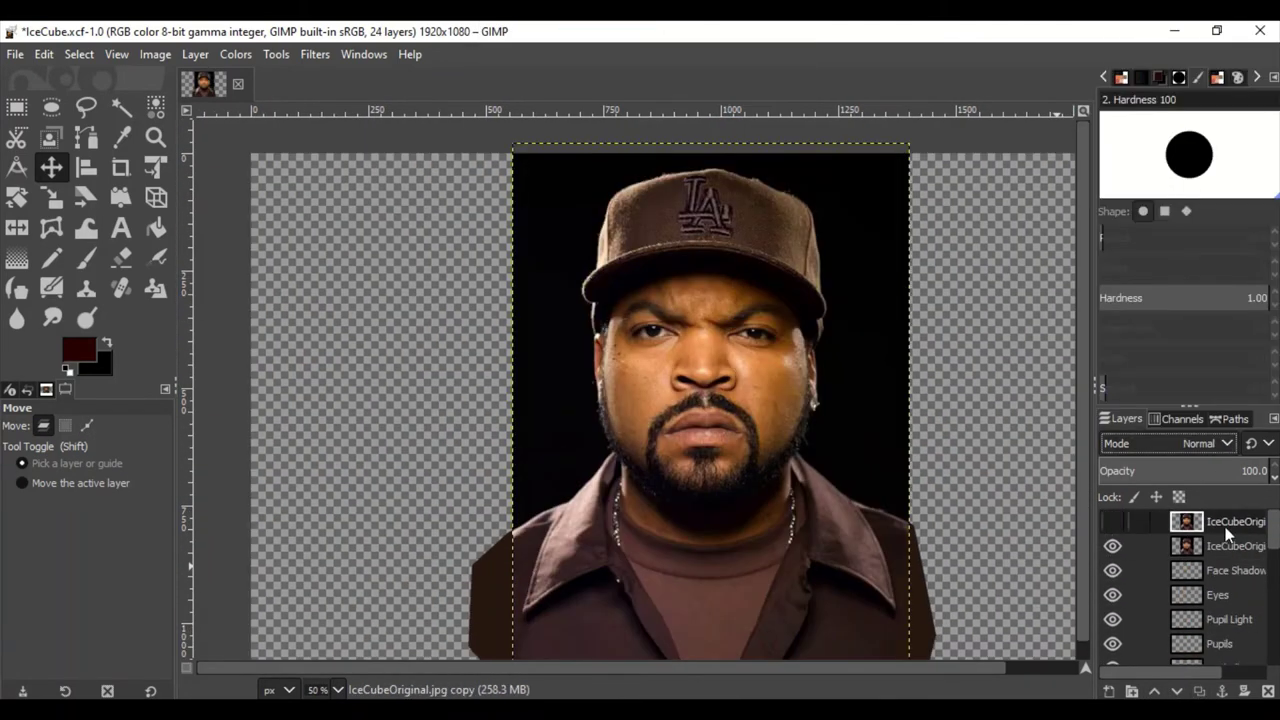
{"action": "left_click", "coordinate": [1228, 545]}
{"action": "left_click", "coordinate": [1192, 470]}
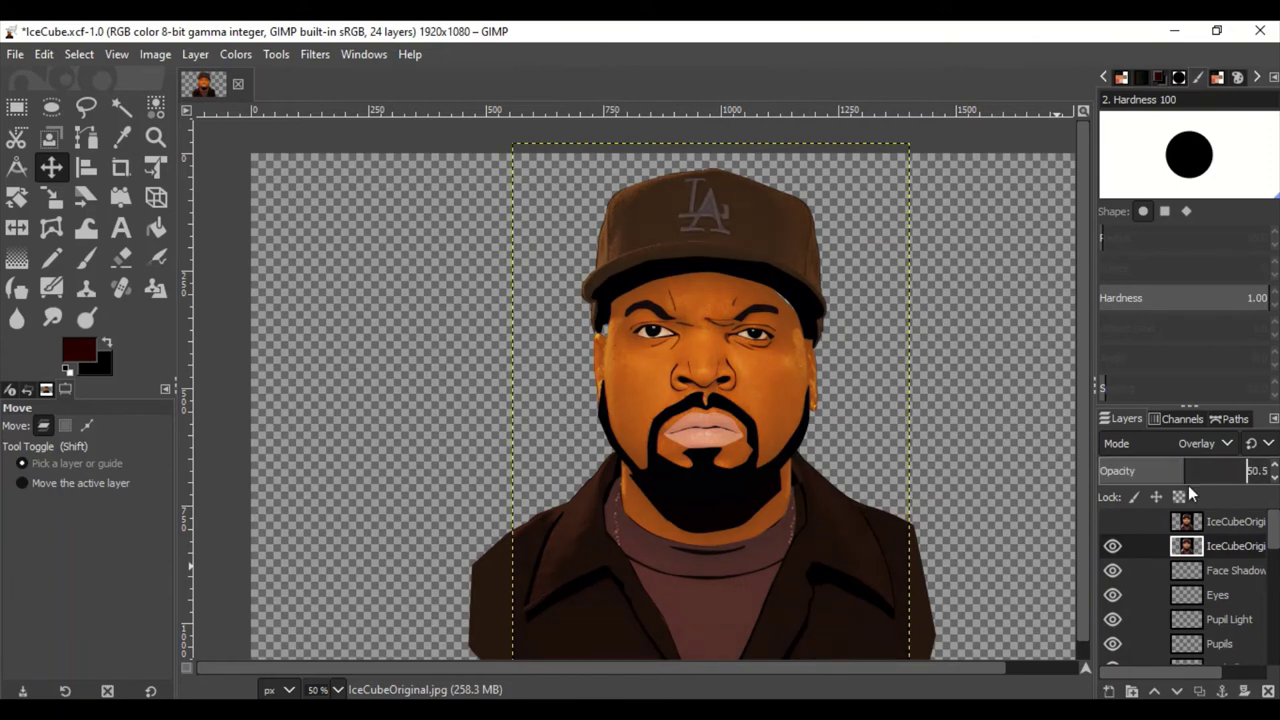
{"action": "left_click", "coordinate": [1113, 546]}
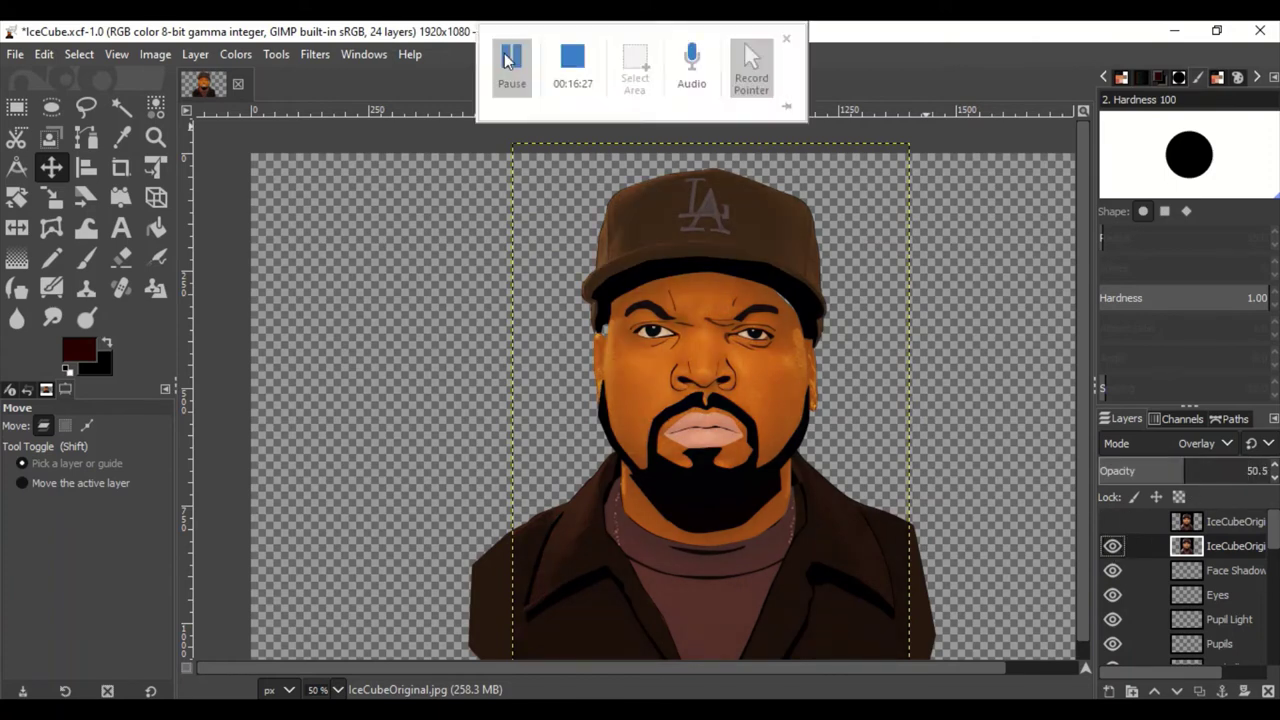
Set the Face Shadow layer opacity to 61.5 and show the photo layers again
{"action": "key", "text": "plus"}
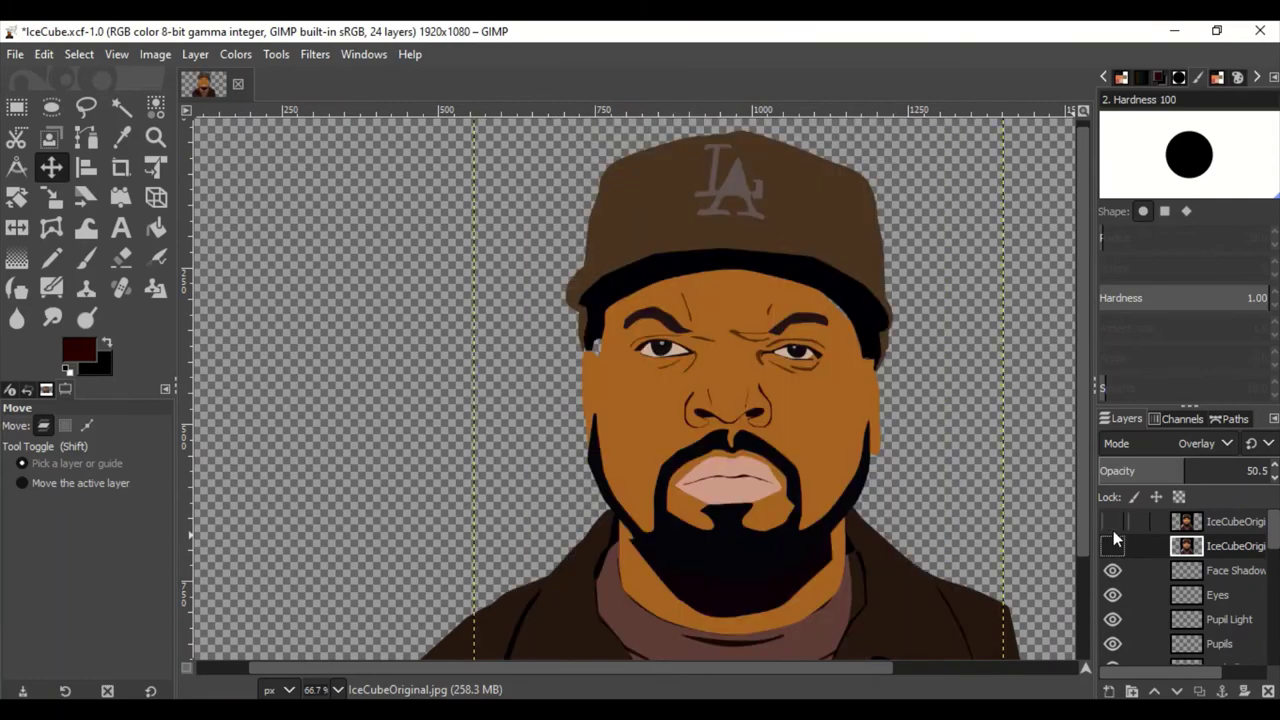
{"action": "left_click", "coordinate": [1140, 570]}
{"action": "left_click_drag", "start_coordinate": [1191, 471], "coordinate": [1151, 476]}
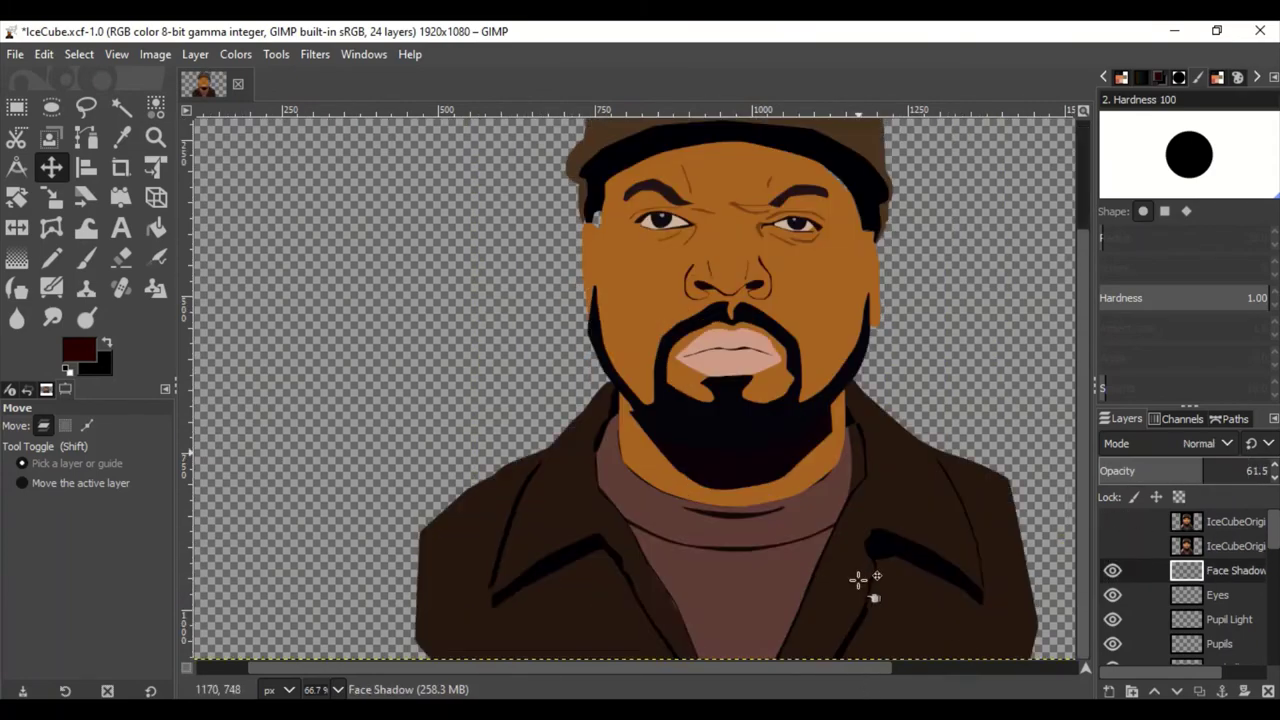
{"action": "left_click", "coordinate": [1113, 546]}
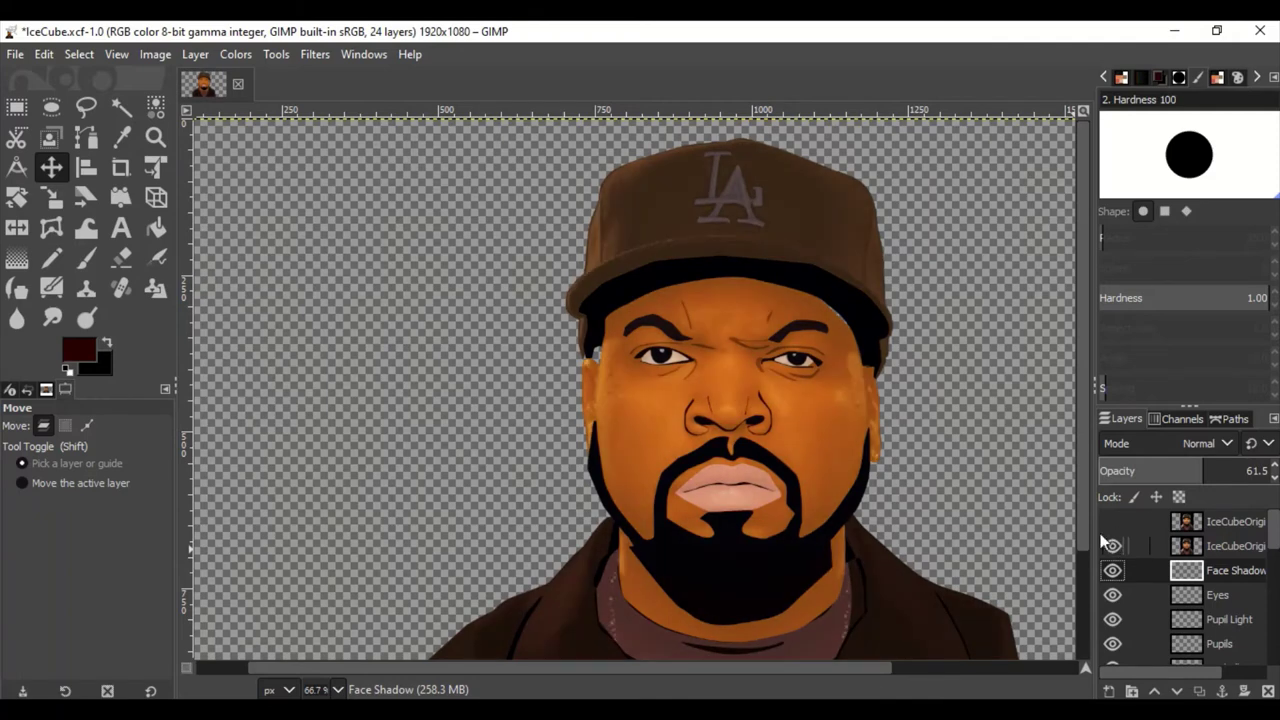
{"action": "left_click", "coordinate": [1112, 521]}
{"action": "scroll", "coordinate": [1185, 590], "scroll_direction": "down", "scroll_amount": 5}
Add a HatLogo2 layer and turn the LA logo path into a grown selection
{"action": "left_click", "coordinate": [1228, 610]}
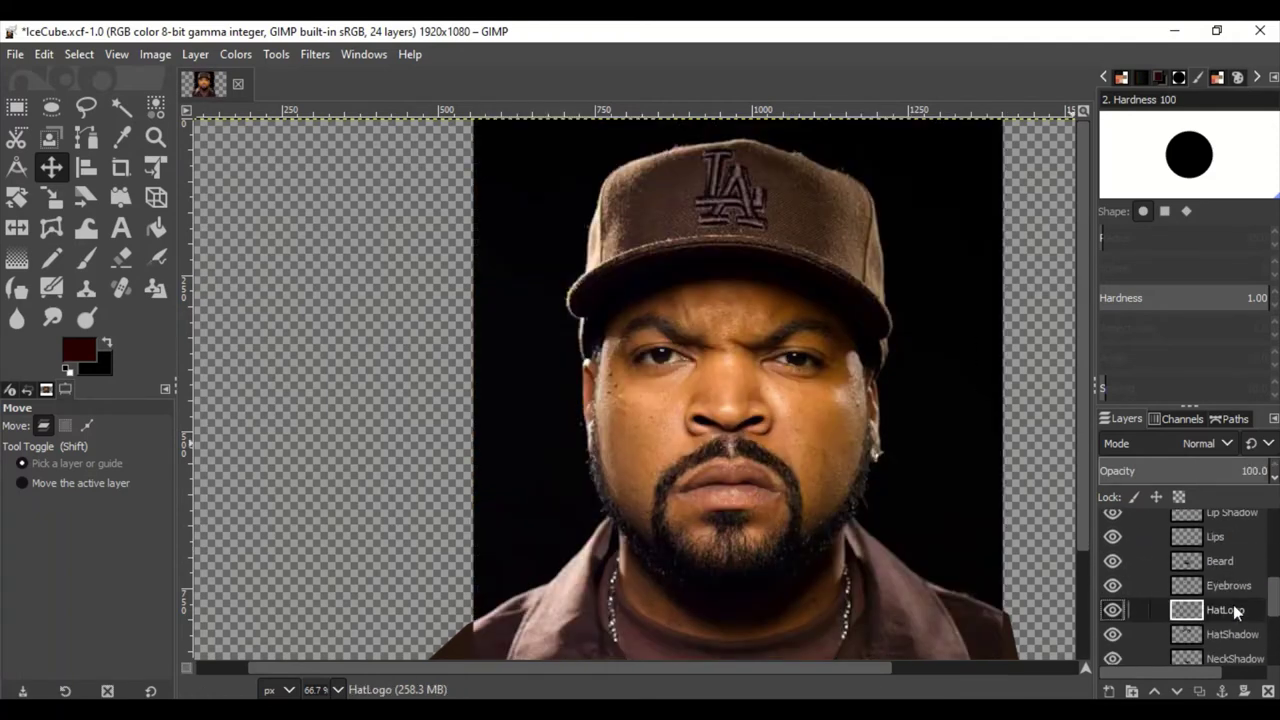
{"action": "key", "text": "shift+ctrl+n"}
{"action": "key", "text": "Return"}
{"action": "left_click", "coordinate": [1235, 418]}
{"action": "left_click", "coordinate": [1199, 690]}
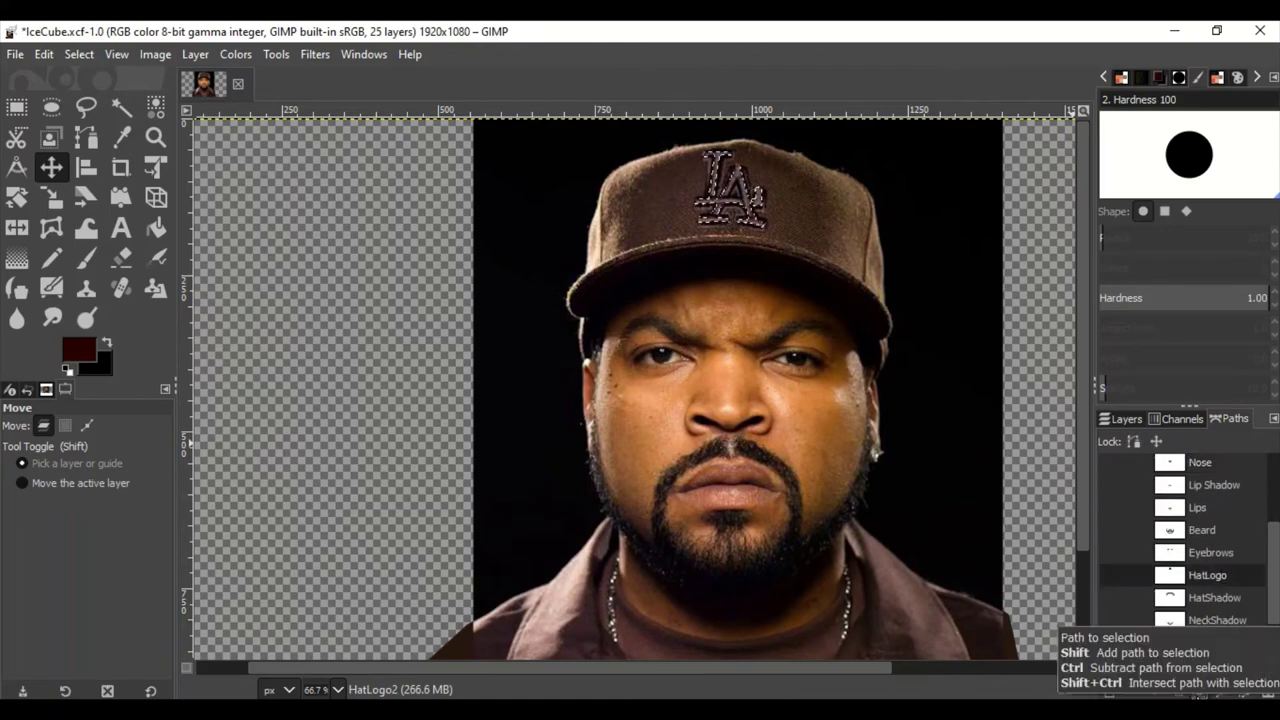
{"action": "left_click", "coordinate": [1122, 418]}
{"action": "left_click", "coordinate": [79, 54]}
{"action": "left_click", "coordinate": [238, 330]}
{"action": "key", "text": "Return"}
Fill the grown logo selection with dark brown, then clear the selection
{"action": "scroll", "coordinate": [750, 165], "scroll_direction": "up", "scroll_amount": 4}
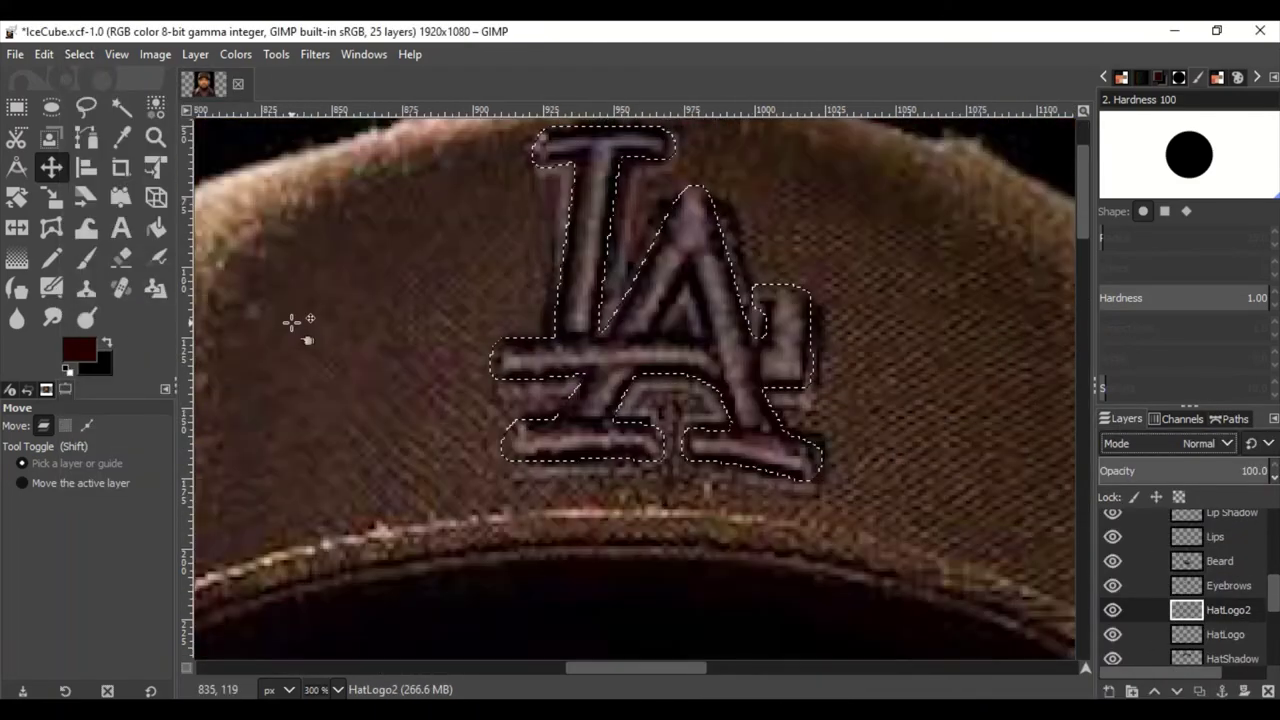
{"action": "left_click", "coordinate": [70, 348]}
{"action": "left_click", "coordinate": [248, 537]}
{"action": "left_click", "coordinate": [44, 54]}
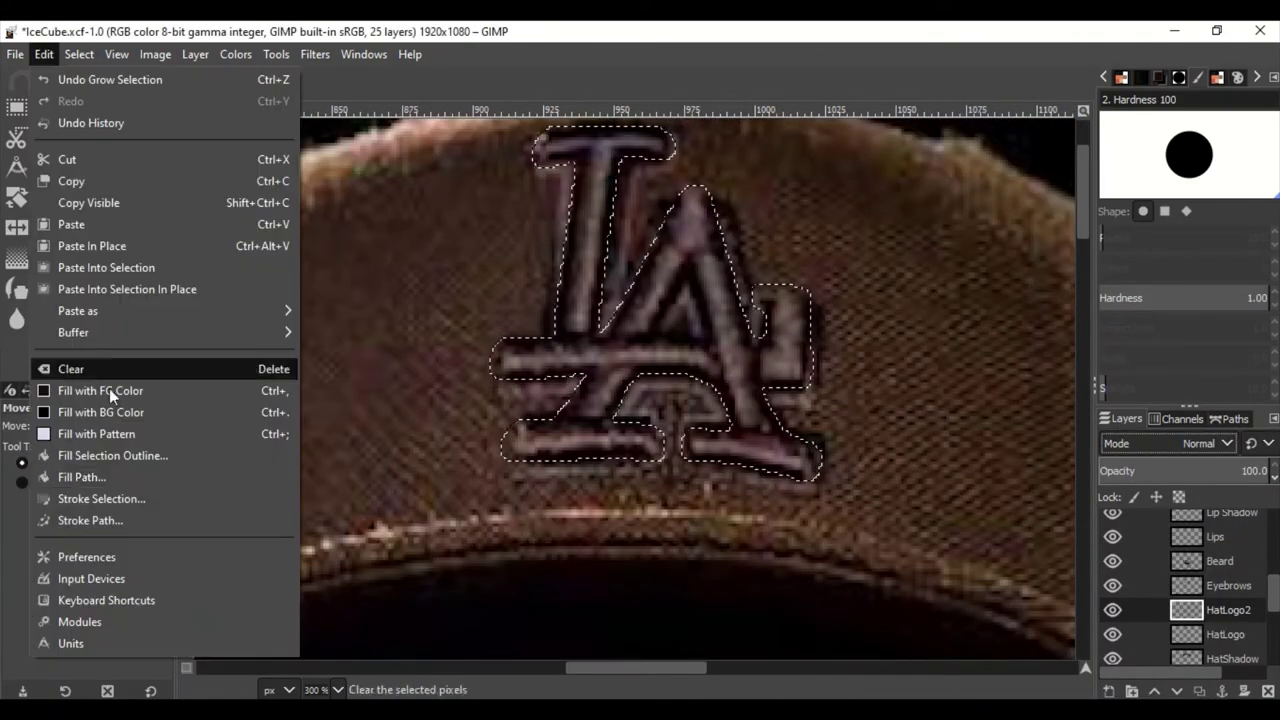
{"action": "left_click", "coordinate": [143, 390]}
{"action": "key", "text": "1"}
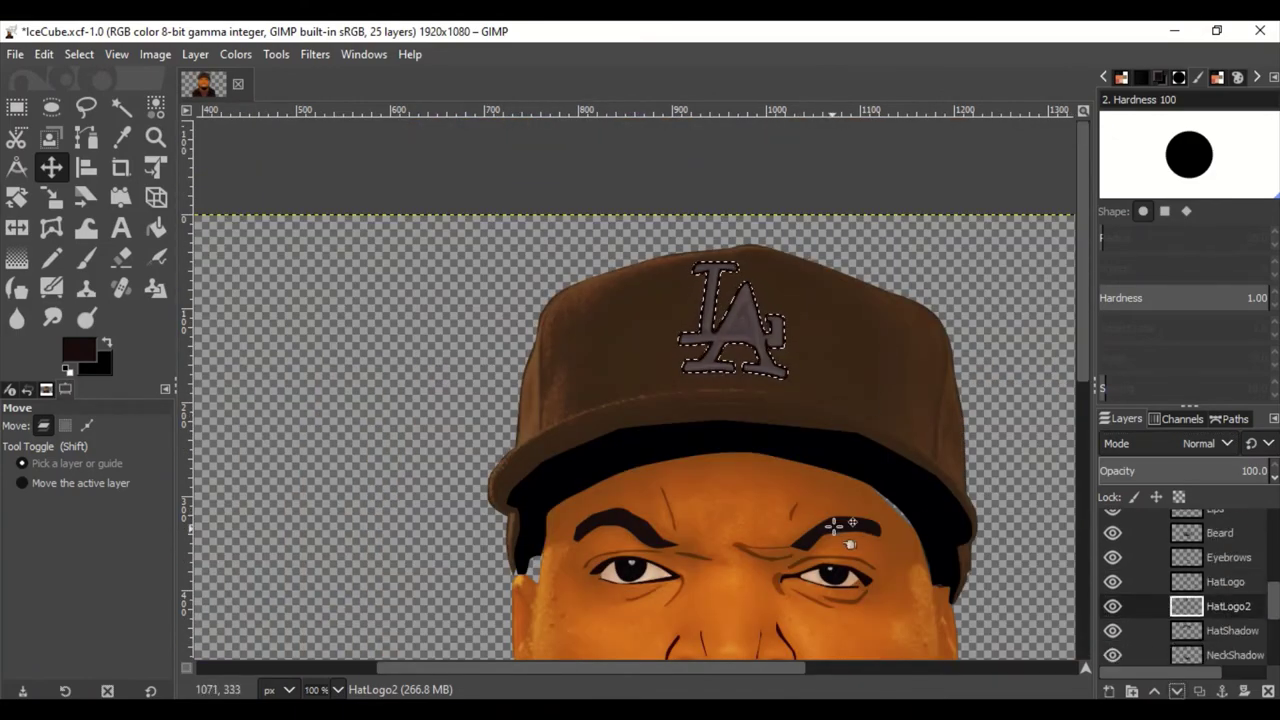
{"action": "key", "text": "ctrl+shift+a"}
{"action": "key", "text": "minus"}
{"action": "scroll", "coordinate": [1180, 590], "scroll_direction": "up", "scroll_amount": 3}
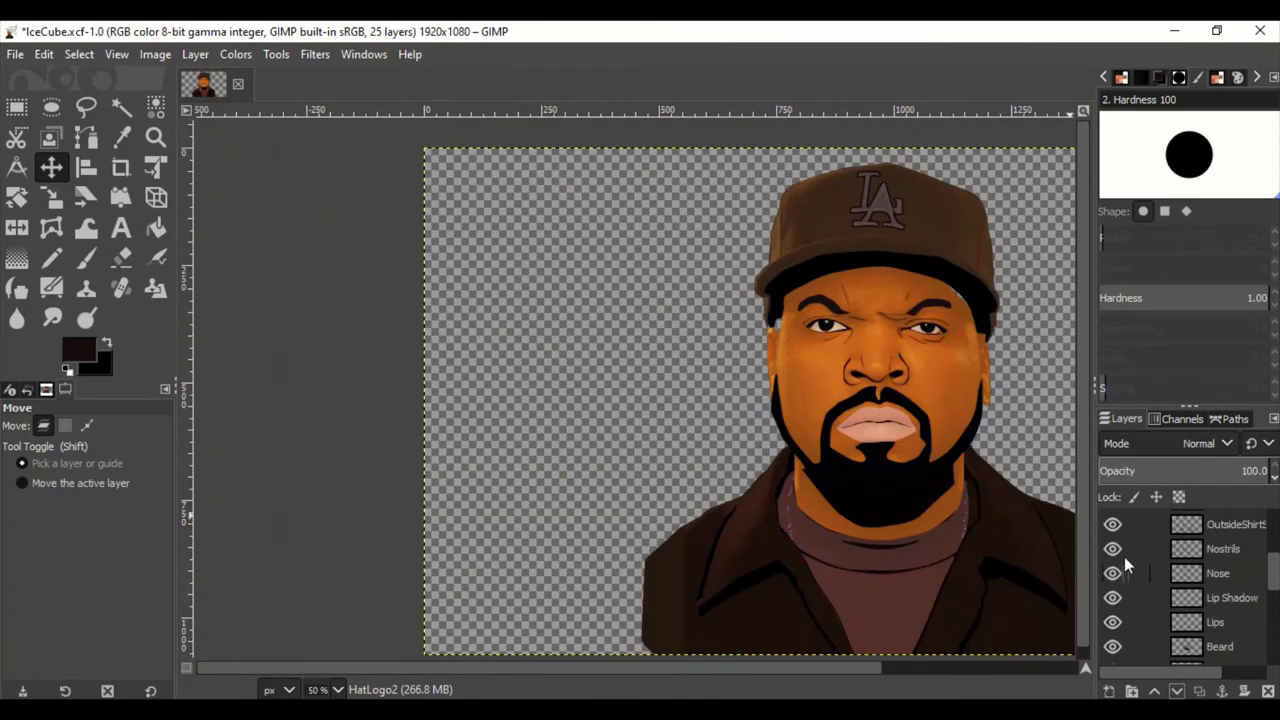
{"action": "key", "text": "2"}
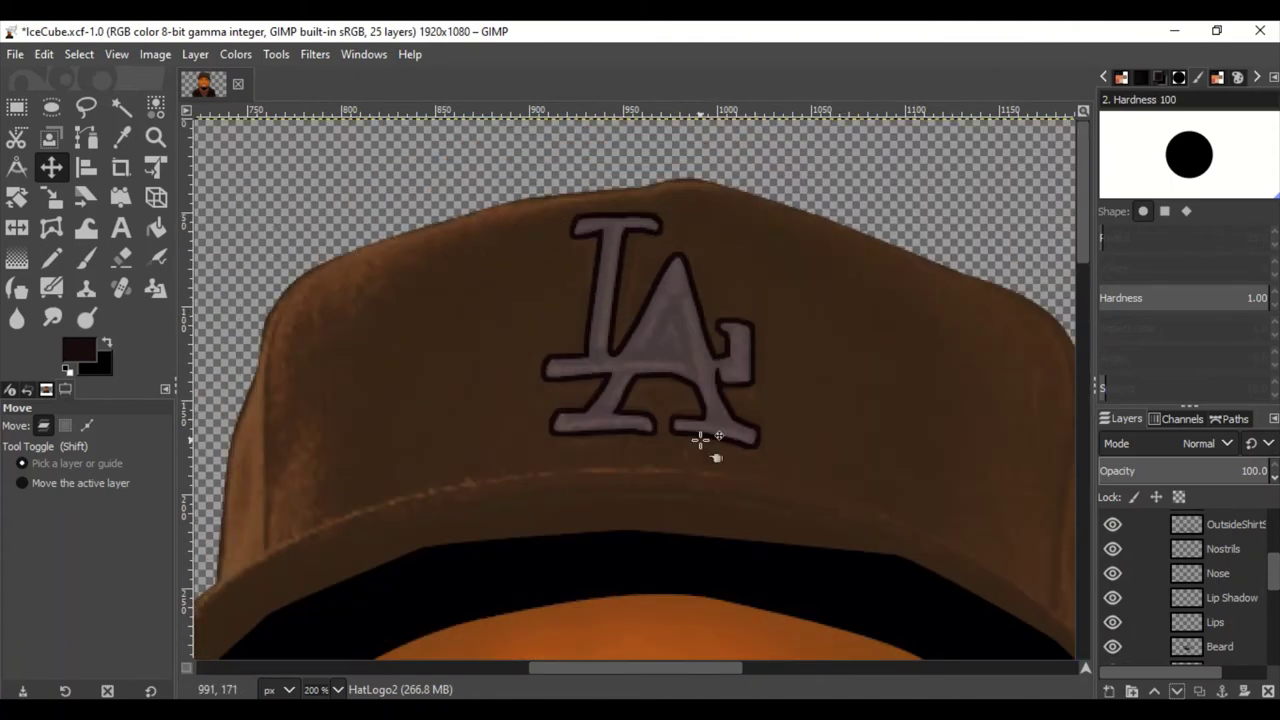
Touch up the inner lines of the LA logo on the HatLogo layer with a size-3 brush
{"action": "scroll", "coordinate": [1176, 578], "scroll_direction": "up", "scroll_amount": 5}
{"action": "left_click", "coordinate": [1112, 527]}
{"action": "key", "text": "p"}
{"action": "key", "text": "3"}
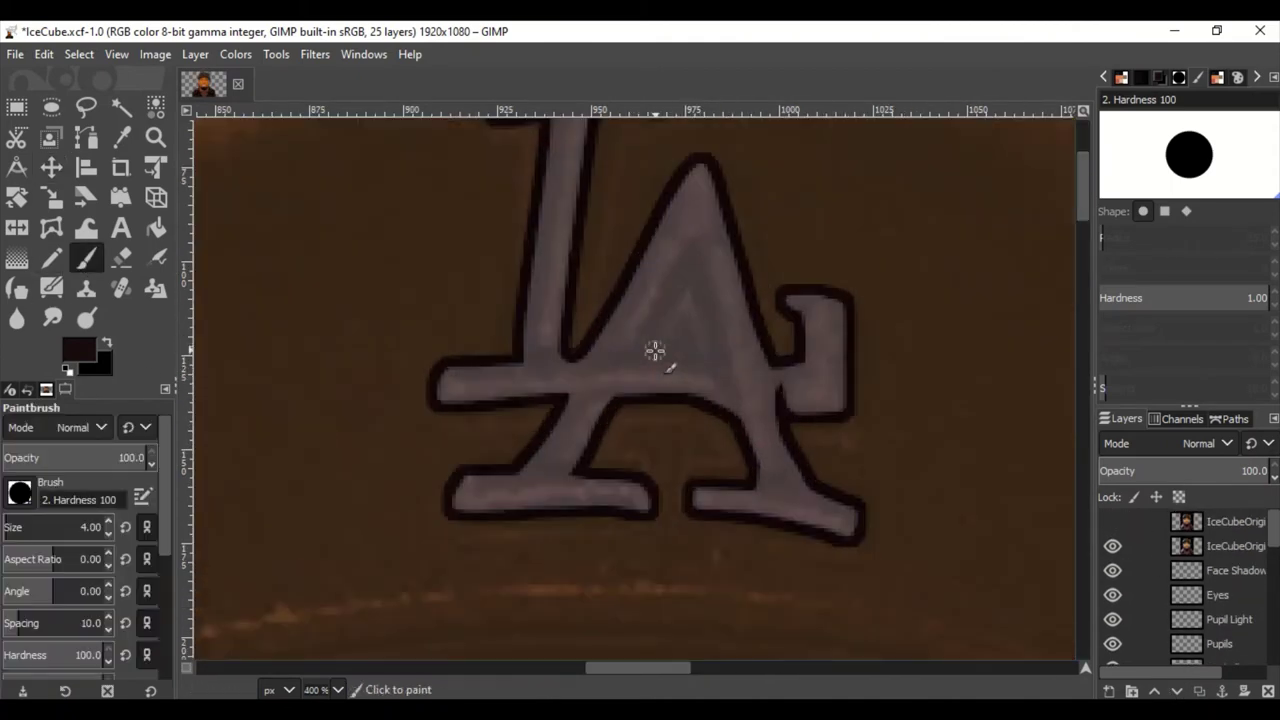
{"action": "scroll", "coordinate": [1190, 590], "scroll_direction": "down", "scroll_amount": 5}
{"action": "left_click", "coordinate": [1140, 609]}
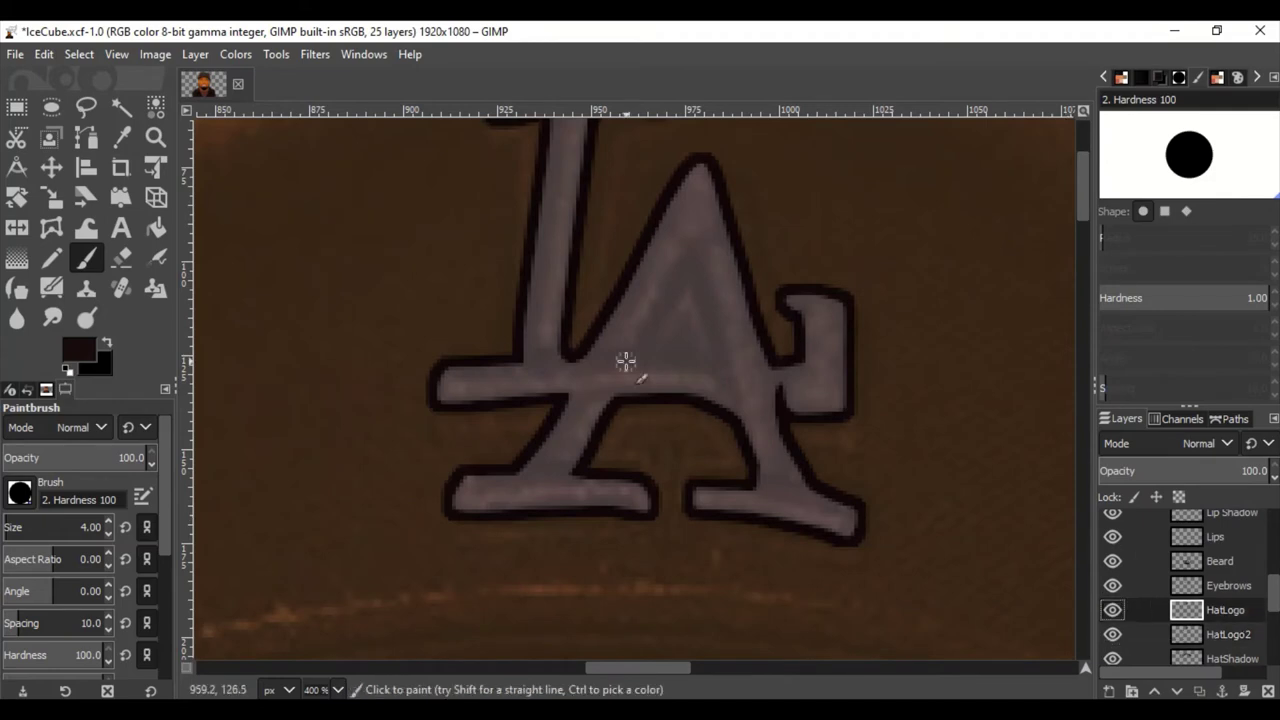
{"action": "key", "text": "ctrl+z"}
{"action": "left_click", "coordinate": [108, 535]}
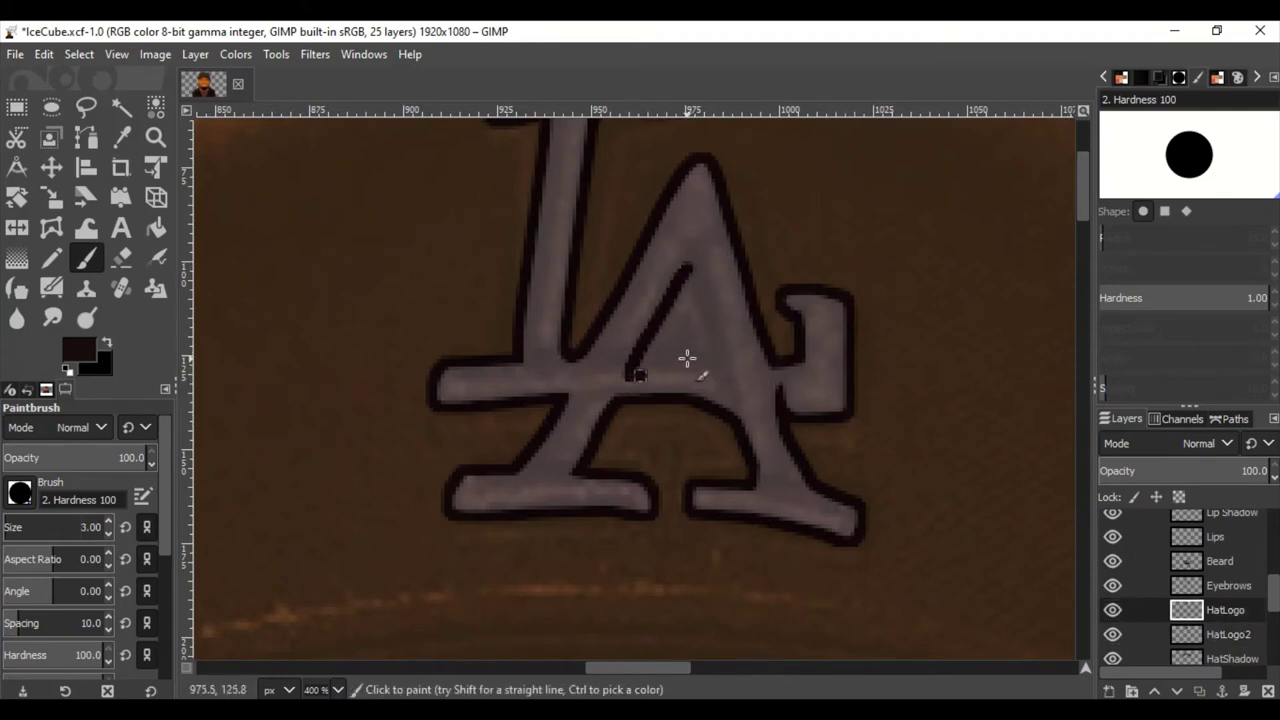
{"action": "key", "text": "ctrl+z"}
{"action": "scroll", "coordinate": [166, 619], "scroll_direction": "down", "scroll_amount": 5}
{"action": "left_click", "coordinate": [688, 264]}
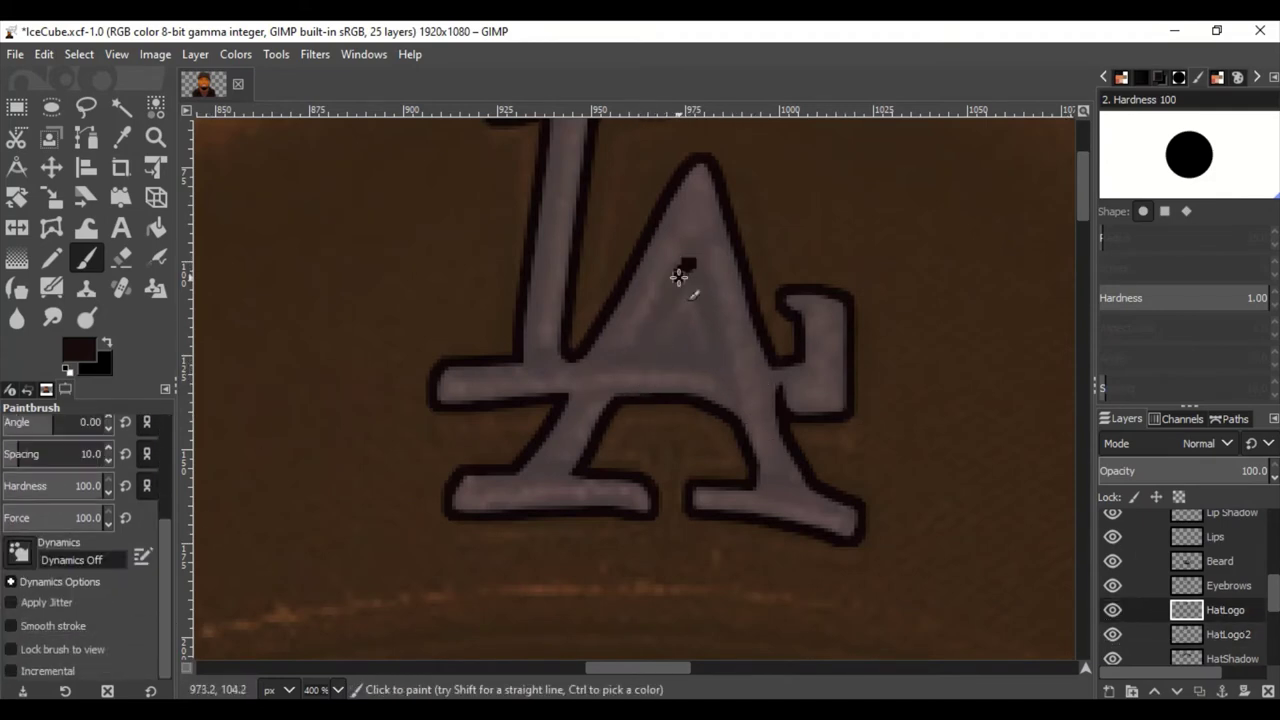
{"action": "scroll", "coordinate": [903, 366], "scroll_direction": "down", "scroll_amount": 4, "text": "ctrl"}
{"action": "scroll", "coordinate": [823, 386], "scroll_direction": "down", "scroll_amount": 2, "text": "ctrl"}
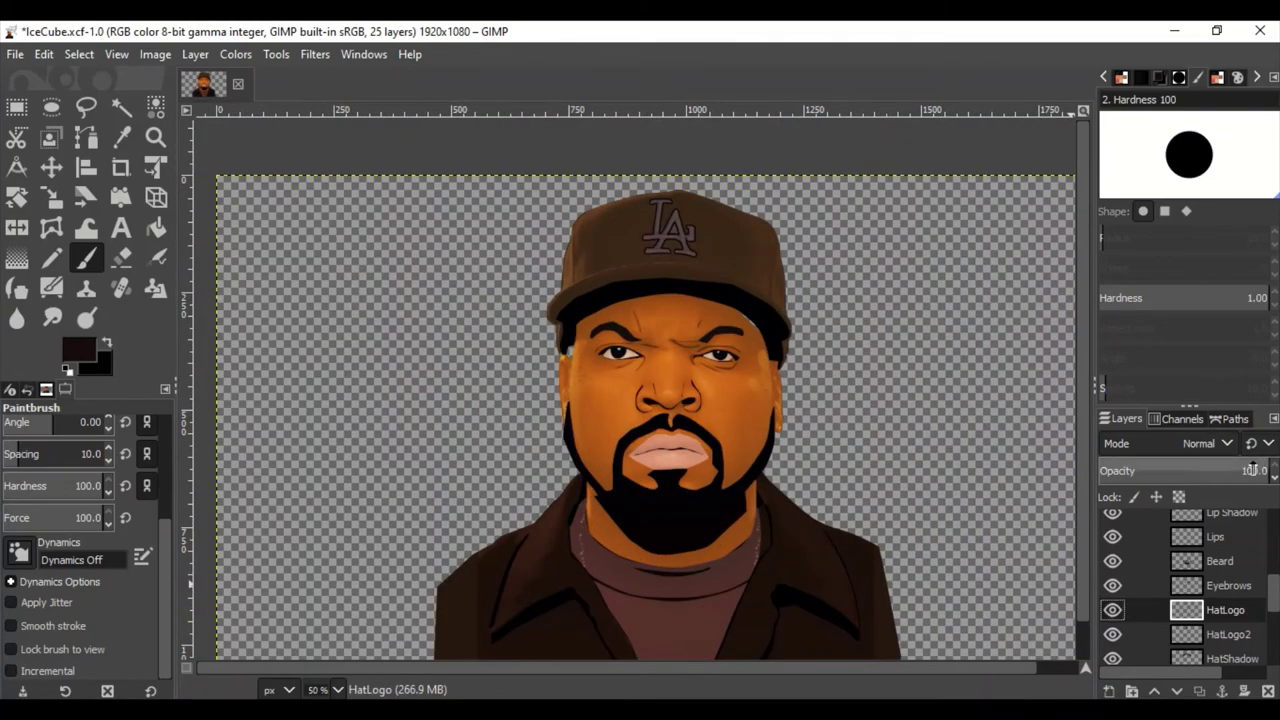
Toggle the original photo on and off to compare it with the cartoon
{"action": "scroll", "coordinate": [1180, 585], "scroll_direction": "up", "scroll_amount": 5}
{"action": "left_click", "coordinate": [1111, 521]}
{"action": "left_click", "coordinate": [1110, 520]}
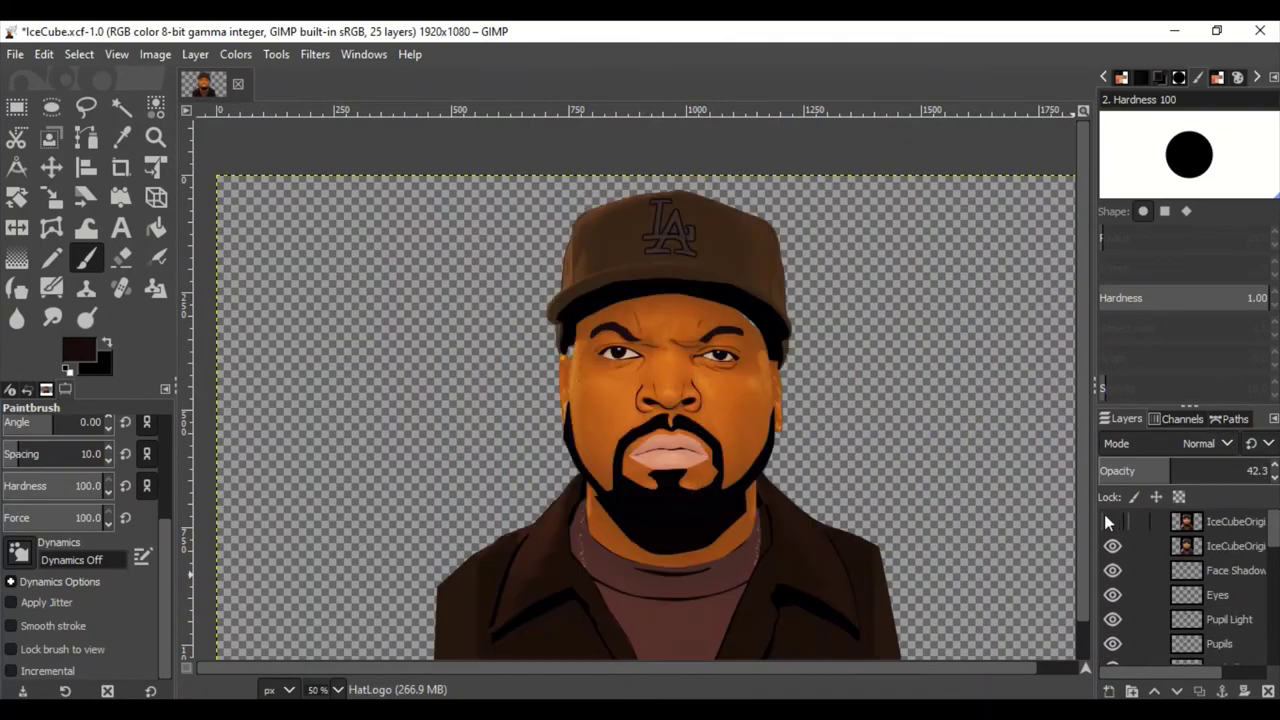
{"action": "scroll", "coordinate": [1064, 568], "scroll_direction": "down", "scroll_amount": 1}
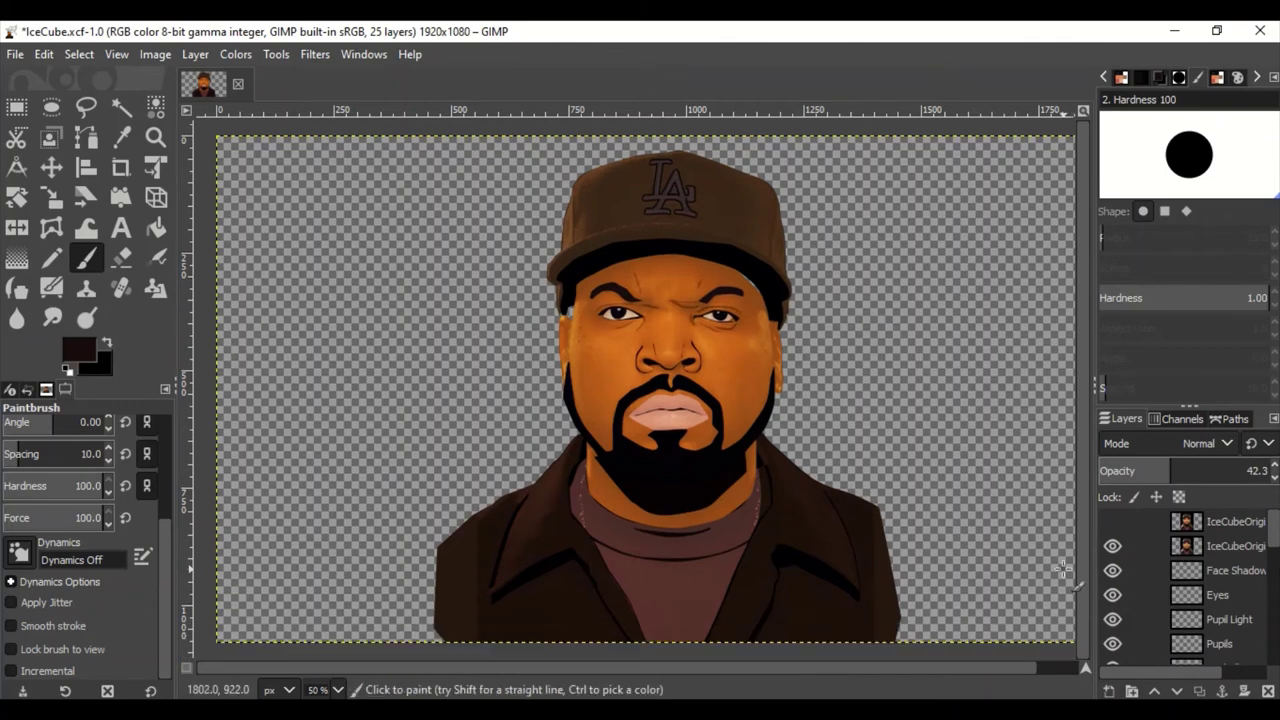
{"action": "left_click", "coordinate": [1111, 521]}
{"action": "left_click", "coordinate": [1111, 521]}
{"action": "left_click", "coordinate": [1112, 521]}
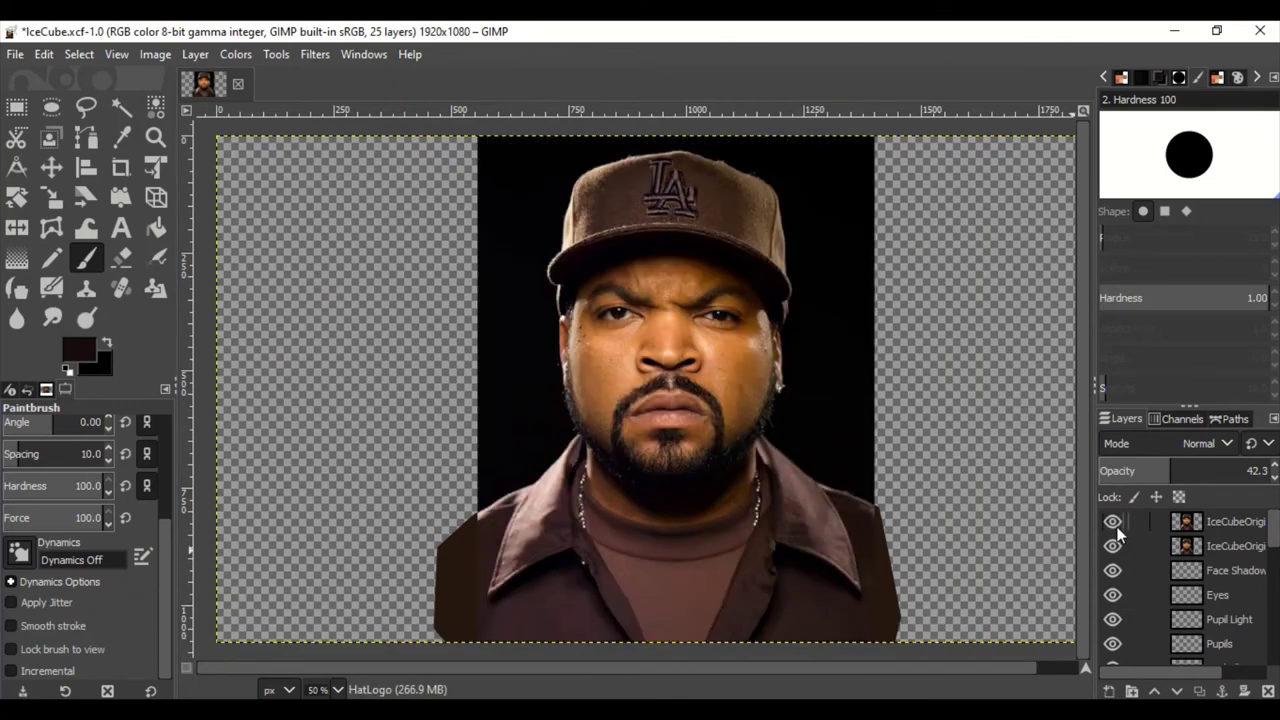
{"action": "left_click", "coordinate": [1111, 521]}
{"action": "scroll", "coordinate": [1180, 590], "scroll_direction": "down", "scroll_amount": 3}
{"action": "scroll", "coordinate": [517, 367], "scroll_direction": "up", "scroll_amount": 3, "text": "ctrl"}
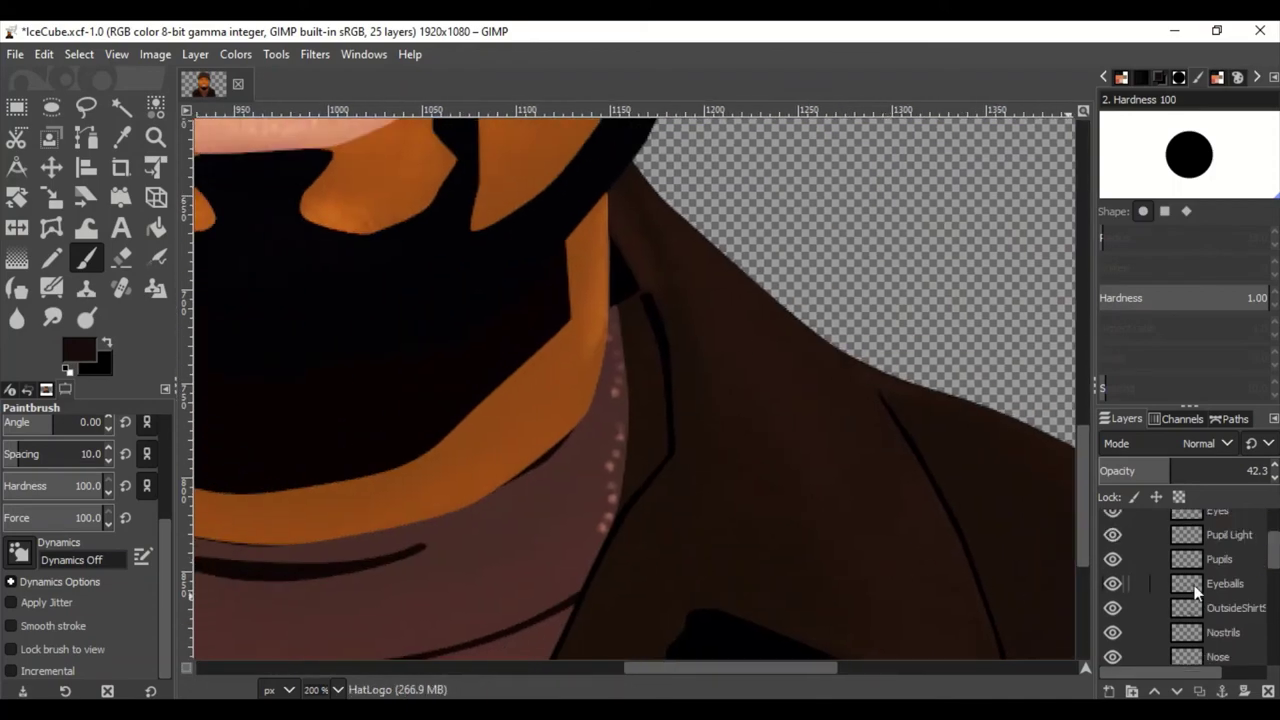
{"action": "scroll", "coordinate": [517, 367], "scroll_direction": "up", "scroll_amount": 2, "text": "ctrl"}
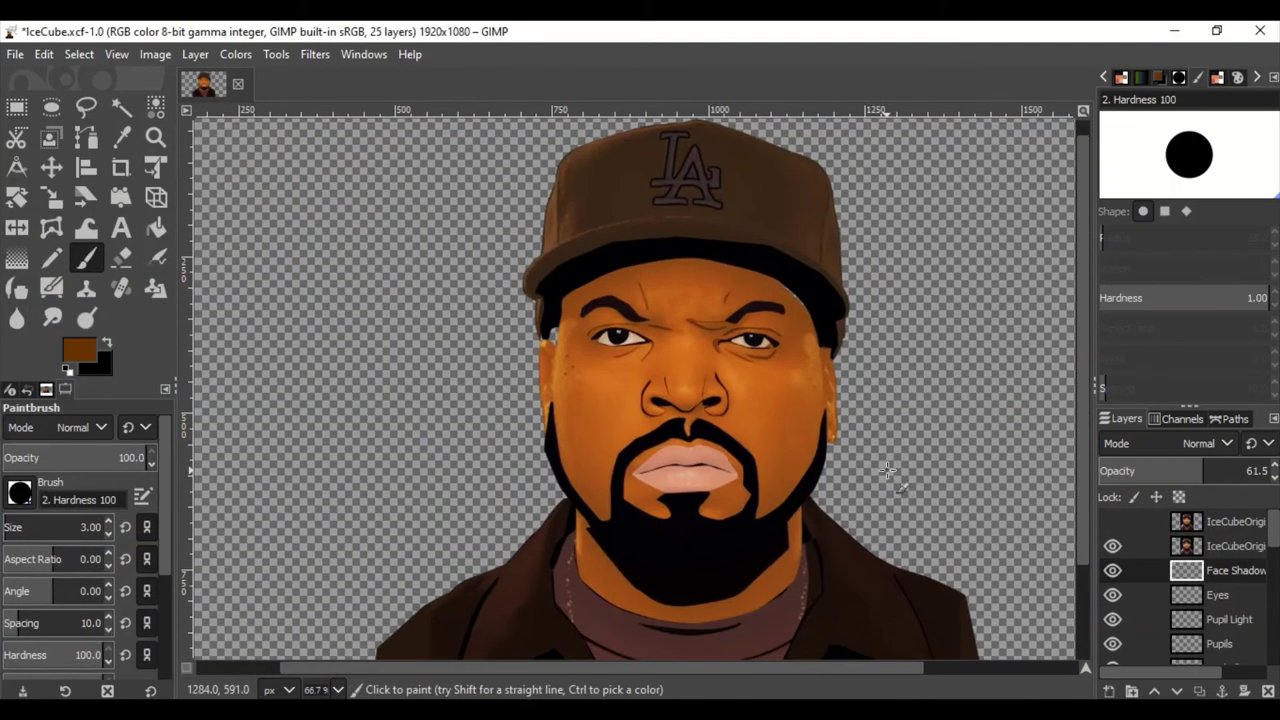
Create a new 'FaceMoles' layer and bring the original photo back into view
{"action": "key", "text": "shift+ctrl+n"}
{"action": "type", "text": "FaceMoles"}
{"action": "key", "text": "Return"}
{"action": "scroll", "coordinate": [581, 309], "scroll_direction": "up", "scroll_amount": 5, "text": "ctrl"}
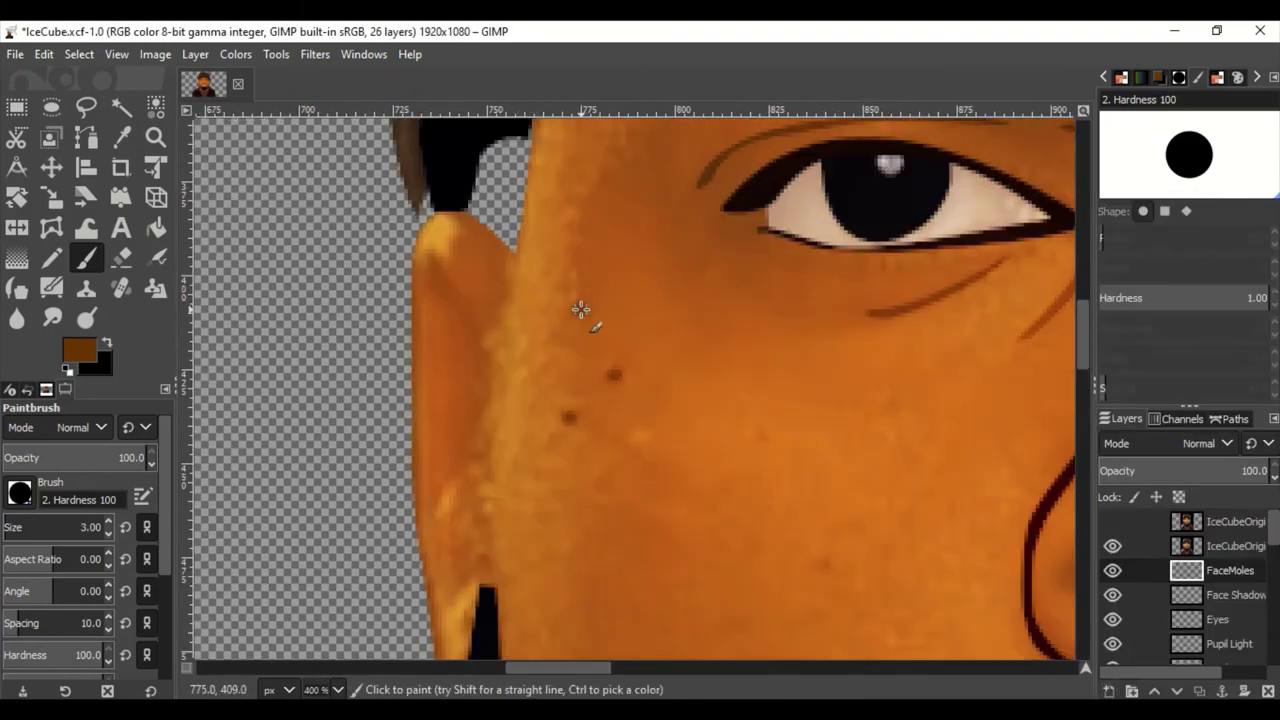
{"action": "scroll", "coordinate": [587, 404], "scroll_direction": "down", "scroll_amount": 5, "text": "ctrl"}
{"action": "scroll", "coordinate": [587, 404], "scroll_direction": "down", "scroll_amount": 1, "text": "ctrl"}
{"action": "left_click", "coordinate": [1112, 521]}
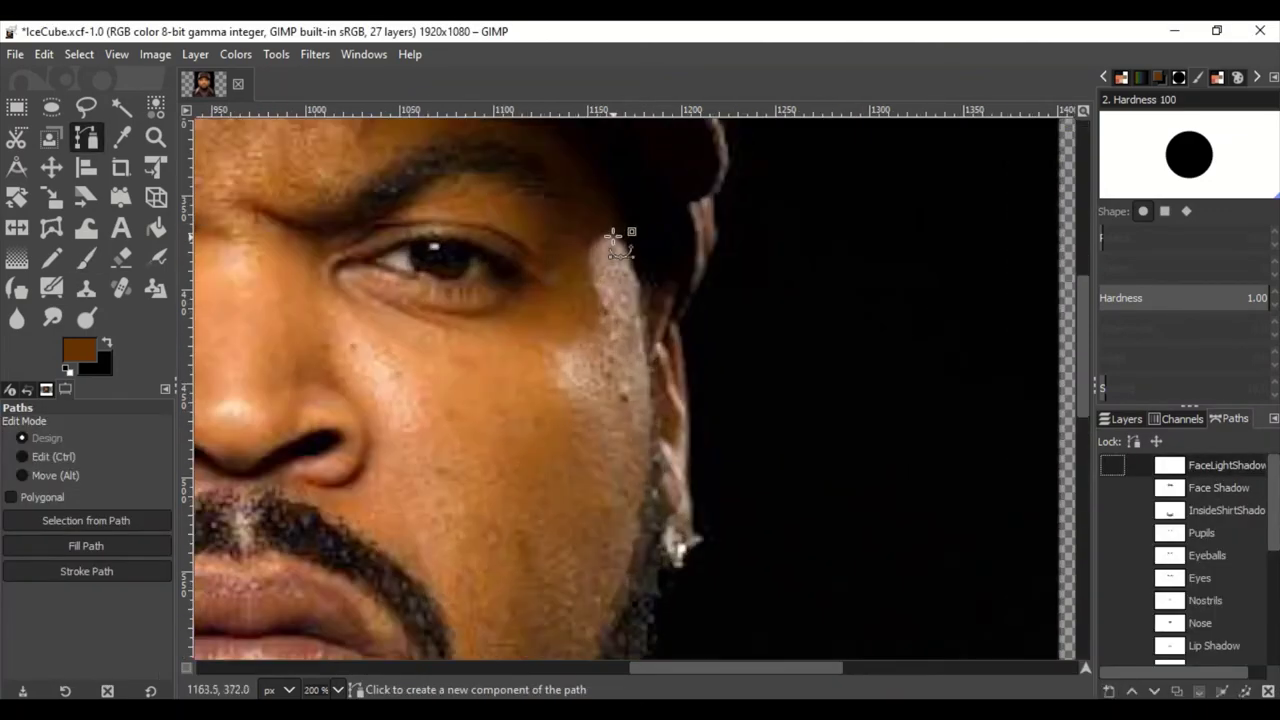
Outline both cheek highlight patches and fill the path with a pale skin tone
{"action": "scroll", "coordinate": [766, 457], "scroll_direction": "left", "scroll_amount": 5}
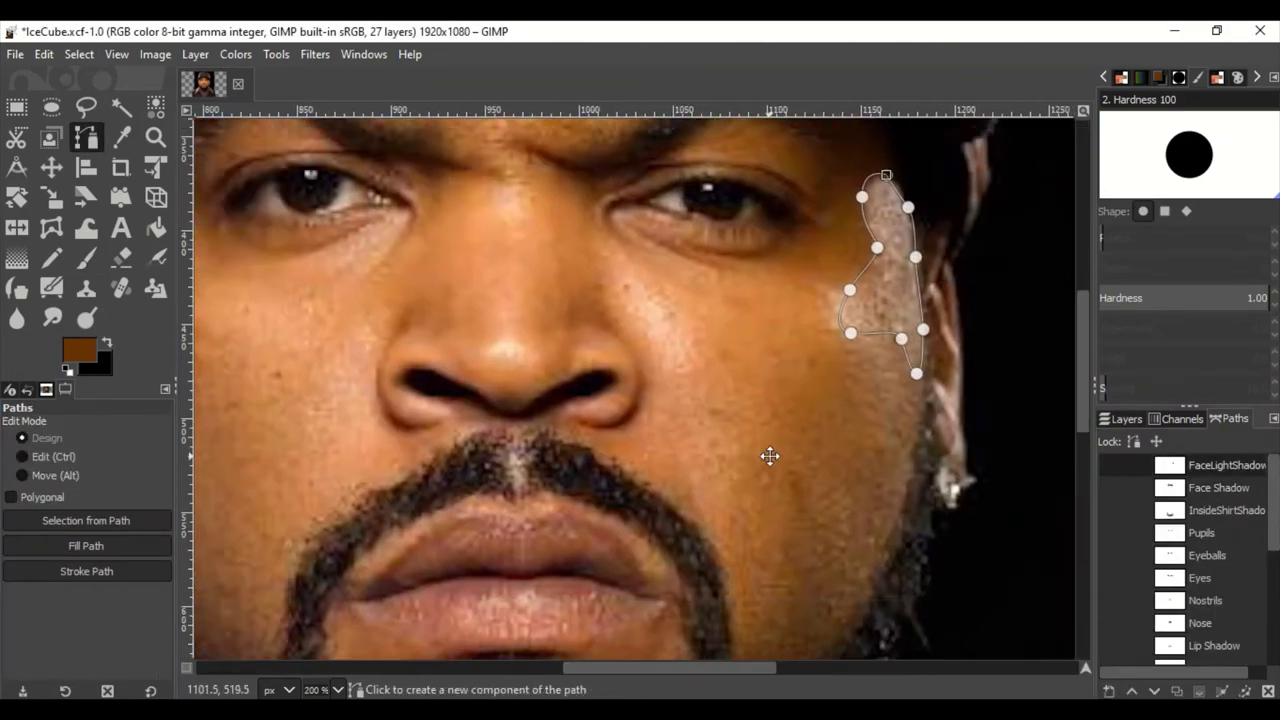
{"action": "left_click", "coordinate": [369, 180], "text": "shift"}
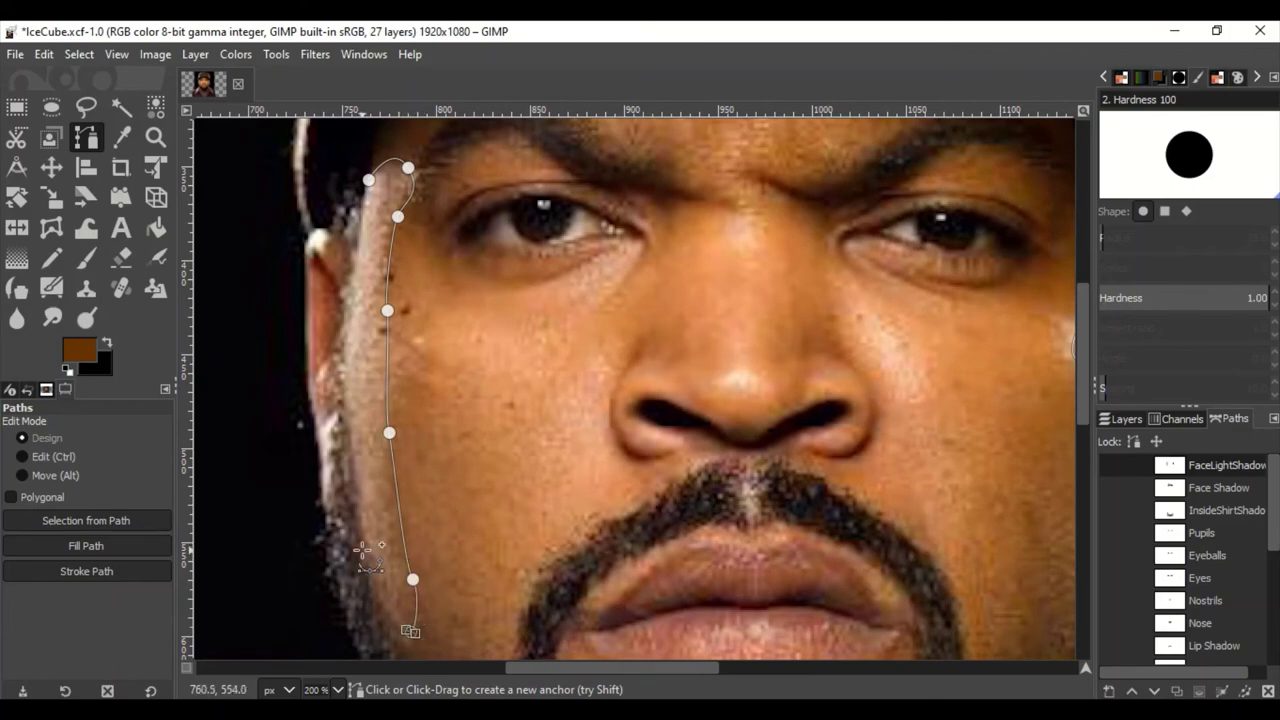
{"action": "scroll", "coordinate": [705, 443], "scroll_direction": "down", "scroll_amount": 3, "text": "ctrl"}
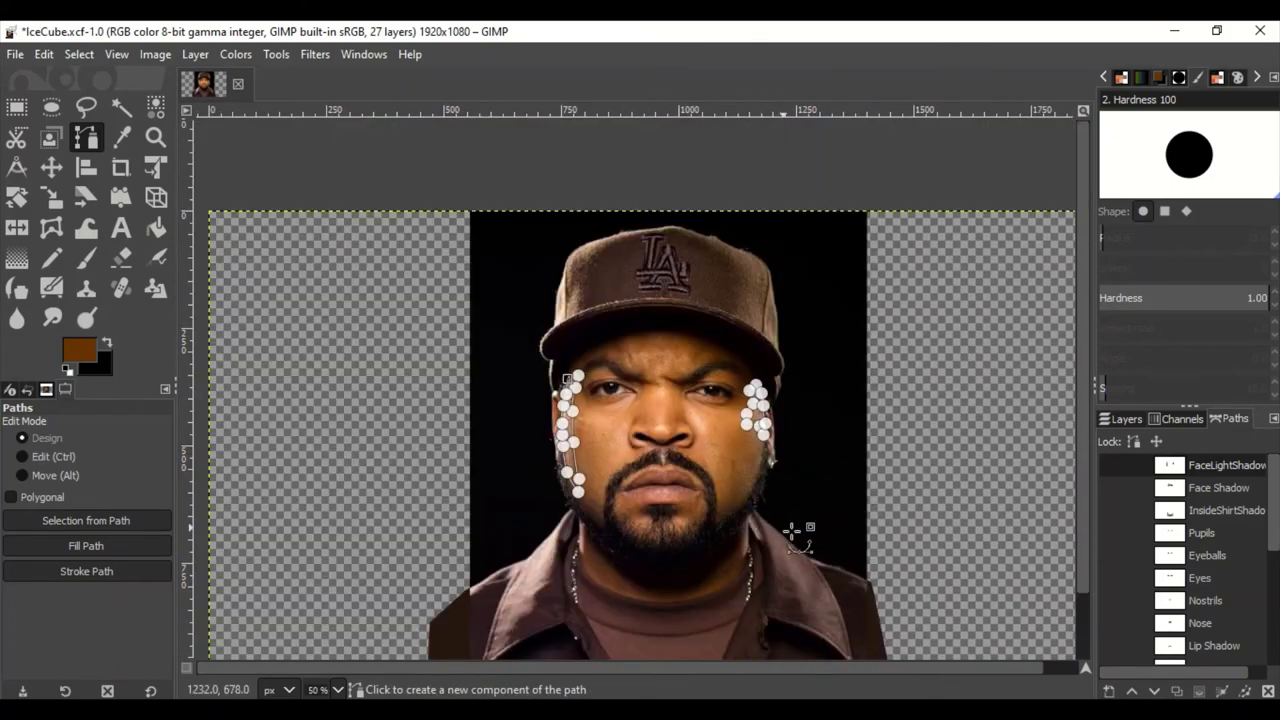
{"action": "scroll", "coordinate": [560, 400], "scroll_direction": "up", "scroll_amount": 4, "text": "ctrl"}
{"action": "left_click", "coordinate": [80, 350]}
{"action": "left_click", "coordinate": [249, 534]}
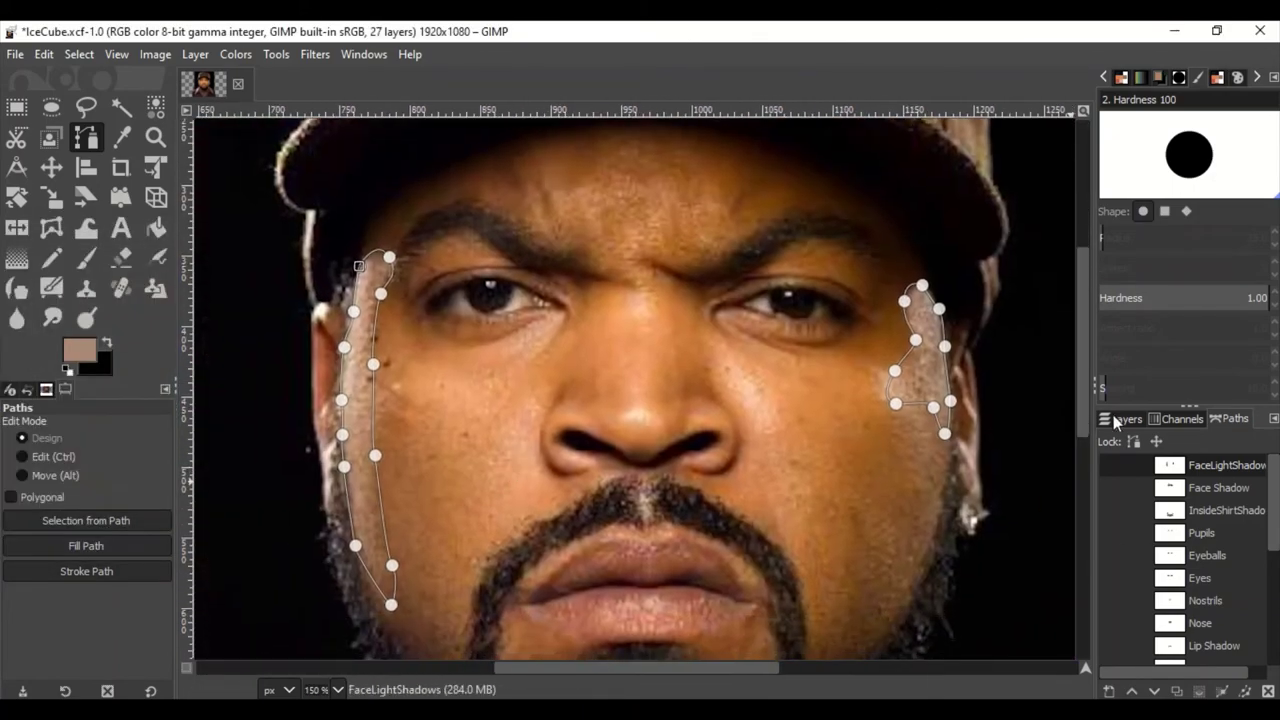
{"action": "left_click", "coordinate": [44, 54]}
{"action": "left_click", "coordinate": [80, 474]}
{"action": "left_click", "coordinate": [256, 636]}
{"action": "key", "text": "m"}
Hide the reference photo and lower the FaceLightShadows layer opacity to 11.5
{"action": "left_click", "coordinate": [1112, 521]}
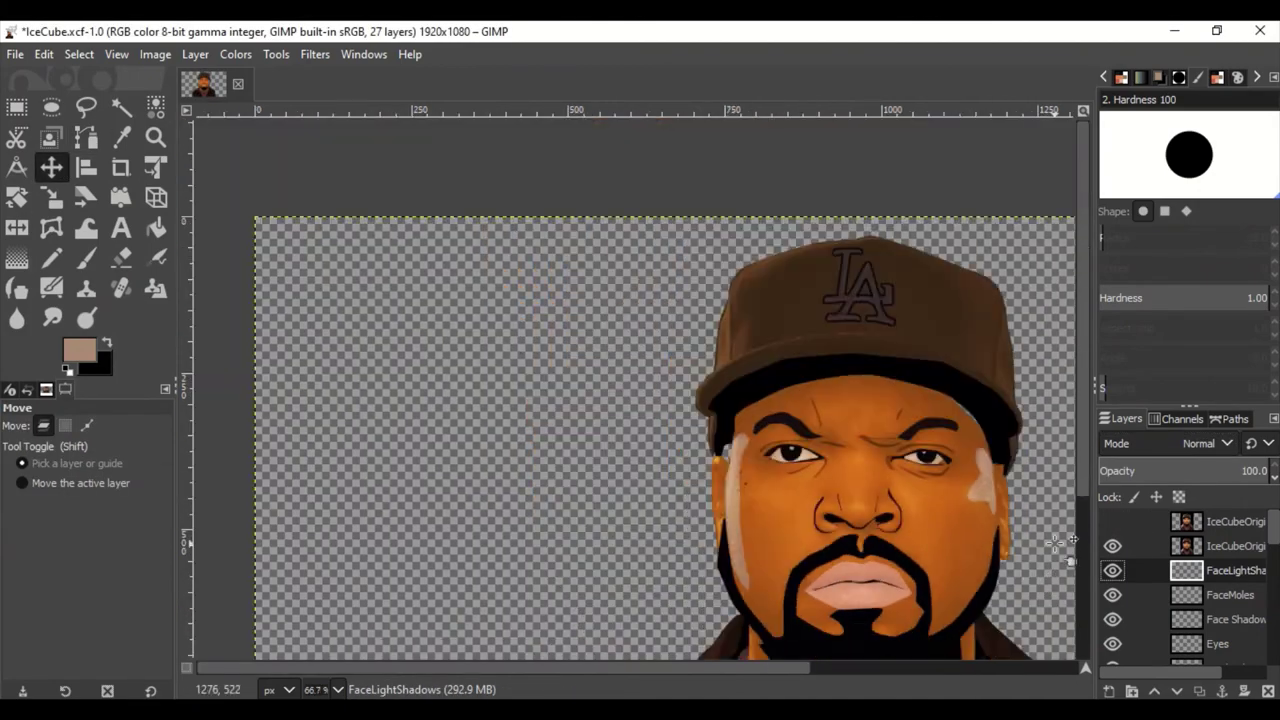
{"action": "left_click_drag", "start_coordinate": [1250, 470], "coordinate": [1156, 470]}
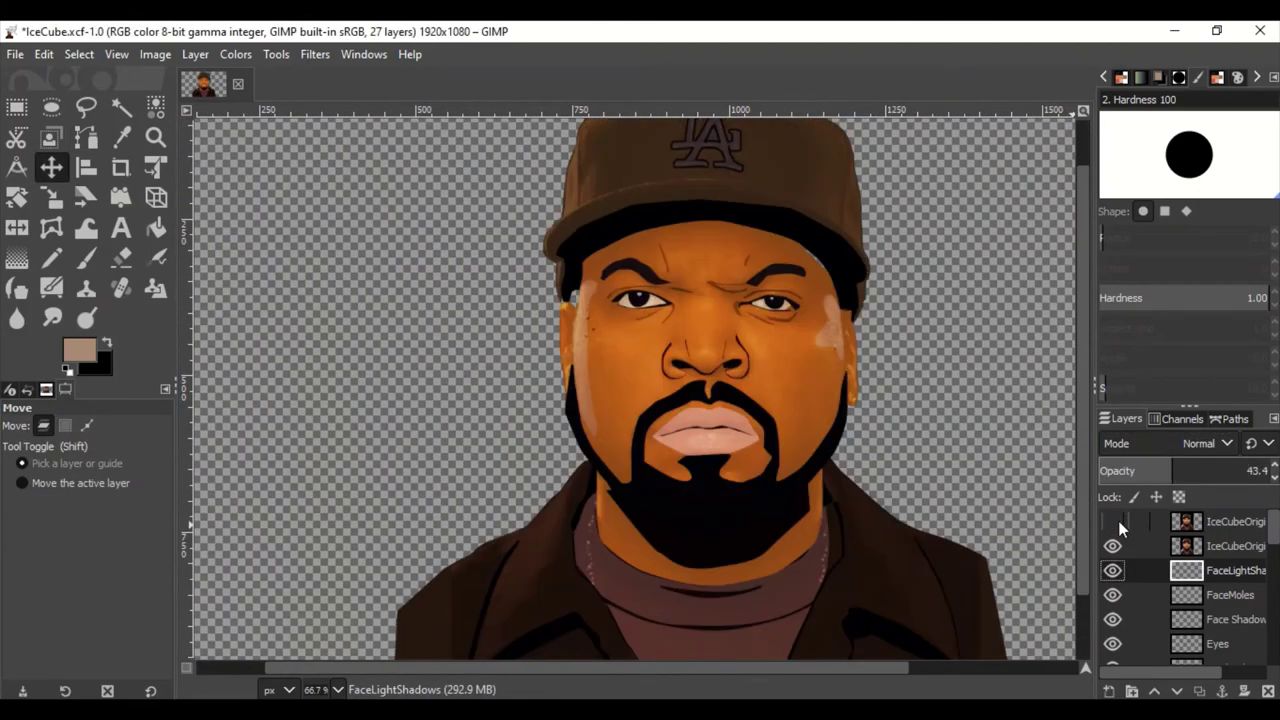
{"action": "scroll", "coordinate": [880, 432], "scroll_direction": "down", "scroll_amount": 1, "text": "ctrl"}
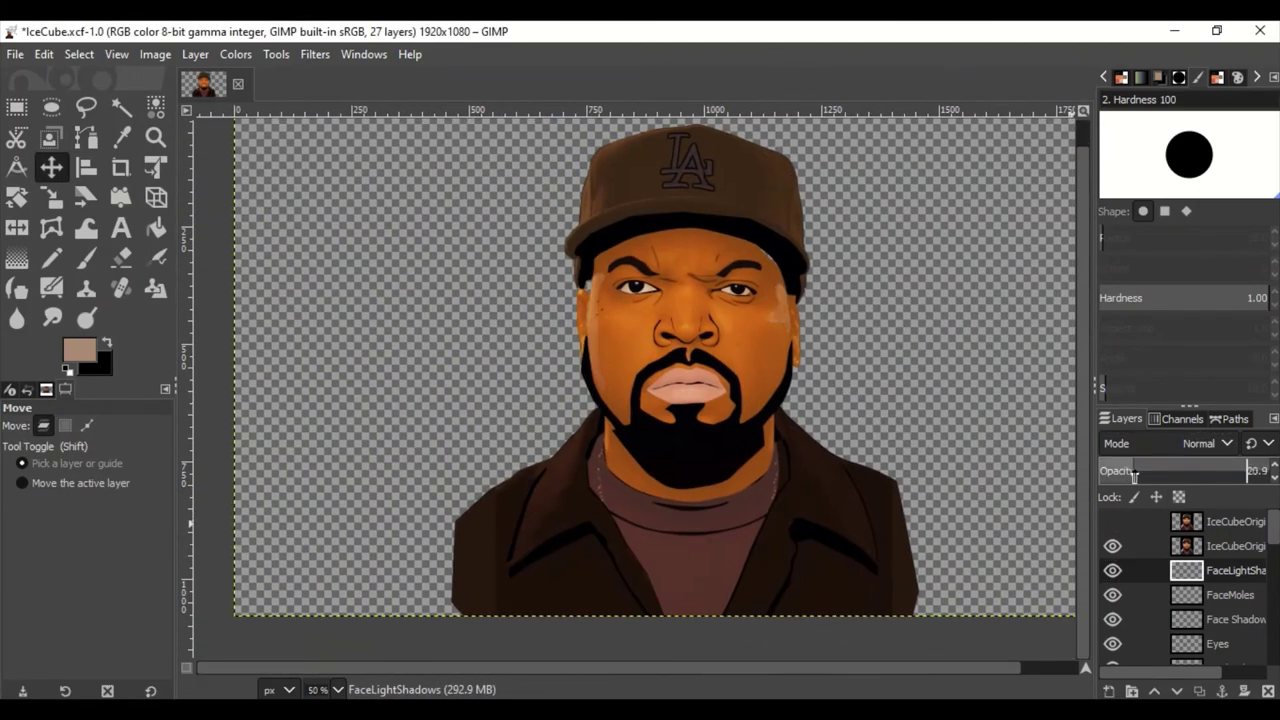
{"action": "left_click_drag", "start_coordinate": [1248, 470], "coordinate": [1230, 470]}
{"action": "scroll", "coordinate": [1183, 587], "scroll_direction": "down", "scroll_amount": 5}
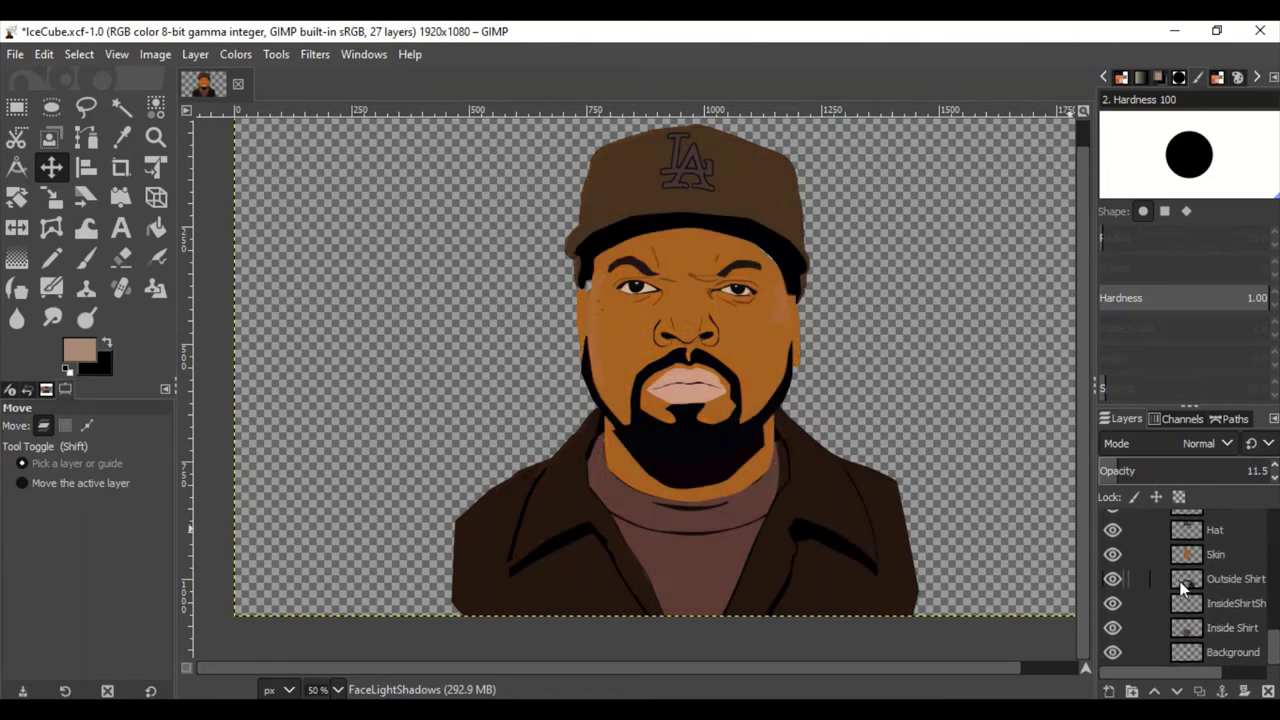
Make the Skin layer active, choose an orange skin tone and switch to the paintbrush
{"action": "left_click", "coordinate": [1218, 556]}
{"action": "left_click", "coordinate": [80, 350]}
{"action": "left_click", "coordinate": [246, 534]}
{"action": "key", "text": "1"}
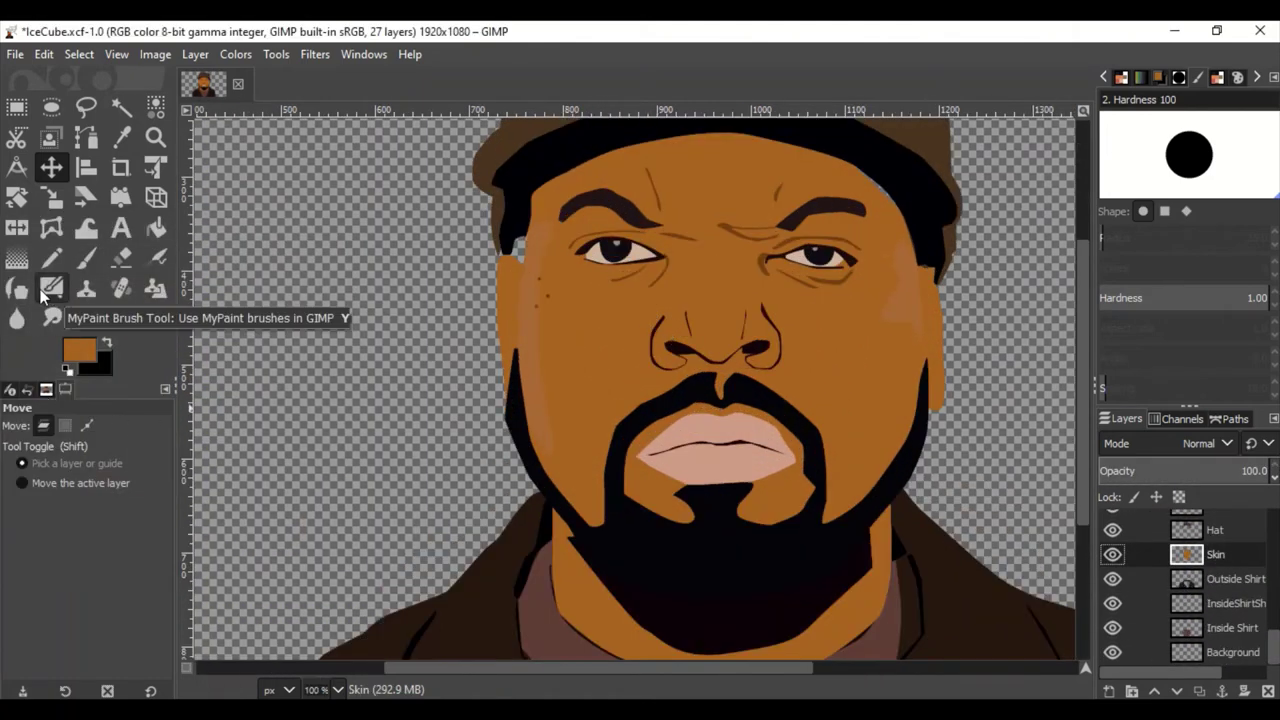
{"action": "left_click", "coordinate": [86, 257]}
Sample the skin brown as the painting colour
{"action": "scroll", "coordinate": [521, 236], "scroll_direction": "up", "scroll_amount": 2, "text": "ctrl"}
{"action": "scroll", "coordinate": [580, 337], "scroll_direction": "down", "scroll_amount": 1, "text": "ctrl"}
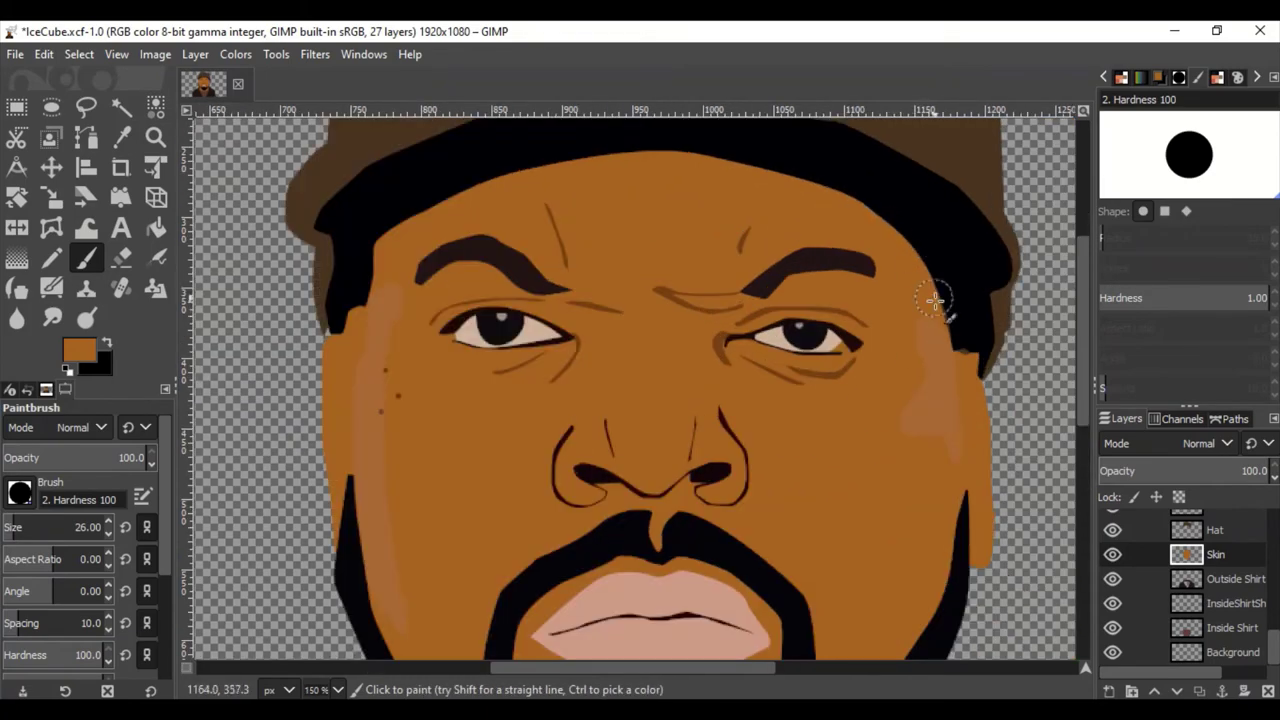
{"action": "scroll", "coordinate": [686, 423], "scroll_direction": "down", "scroll_amount": 2, "text": "ctrl"}
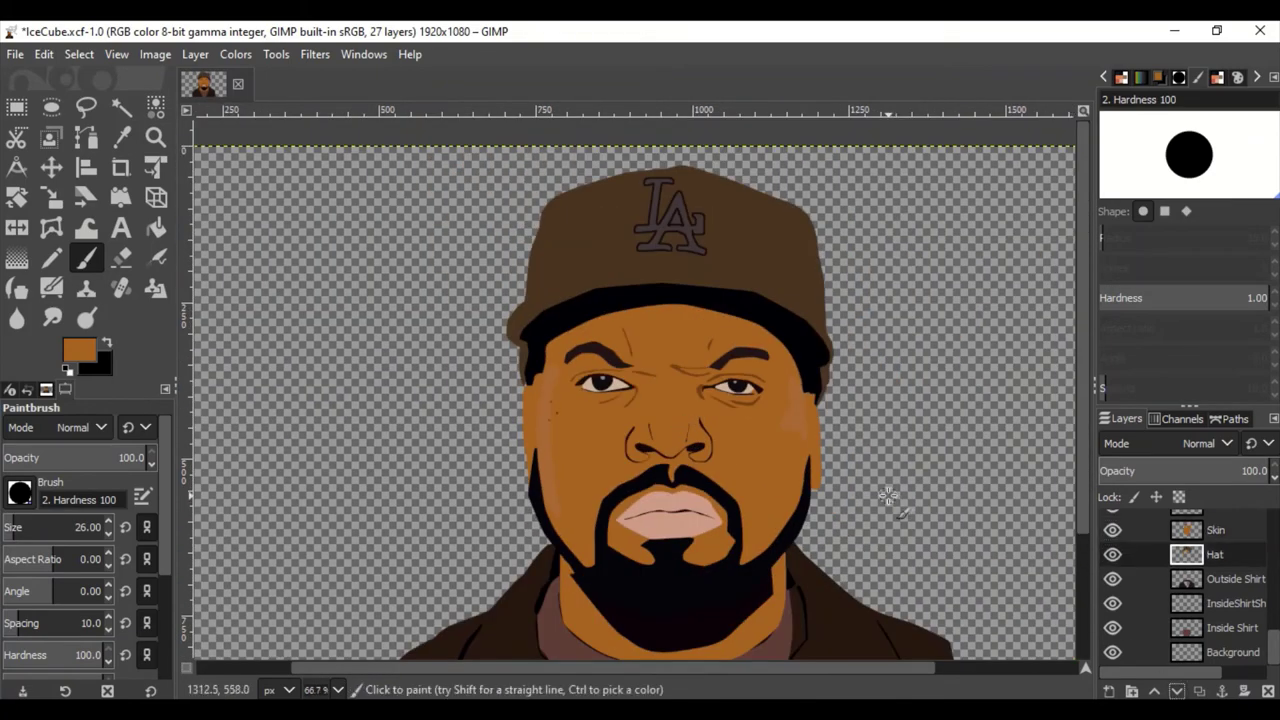
{"action": "scroll", "coordinate": [888, 497], "scroll_direction": "up", "scroll_amount": 4, "text": "ctrl"}
{"action": "scroll", "coordinate": [700, 400], "scroll_direction": "down", "scroll_amount": 3, "text": "ctrl"}
{"action": "left_click", "coordinate": [80, 350]}
{"action": "left_click", "coordinate": [246, 534]}
{"action": "scroll", "coordinate": [698, 432], "scroll_direction": "up", "scroll_amount": 4, "text": "ctrl"}
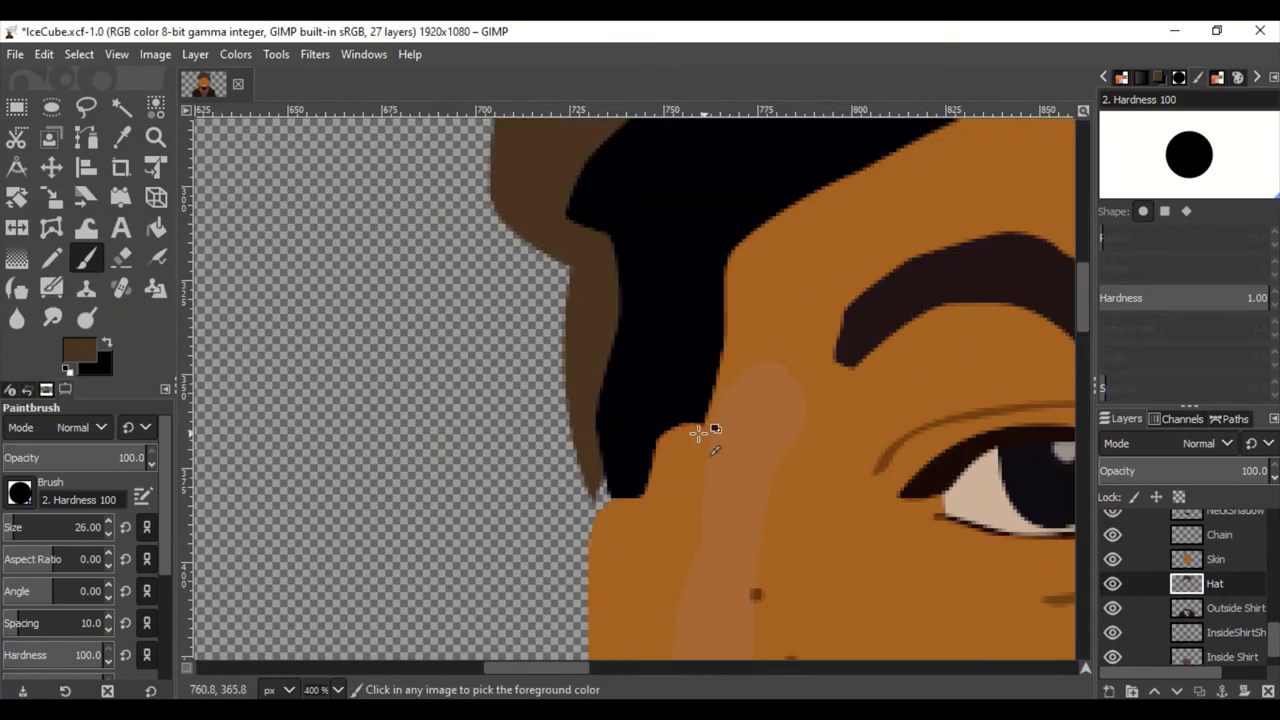
{"action": "scroll", "coordinate": [698, 432], "scroll_direction": "down", "scroll_amount": 5, "text": "ctrl"}
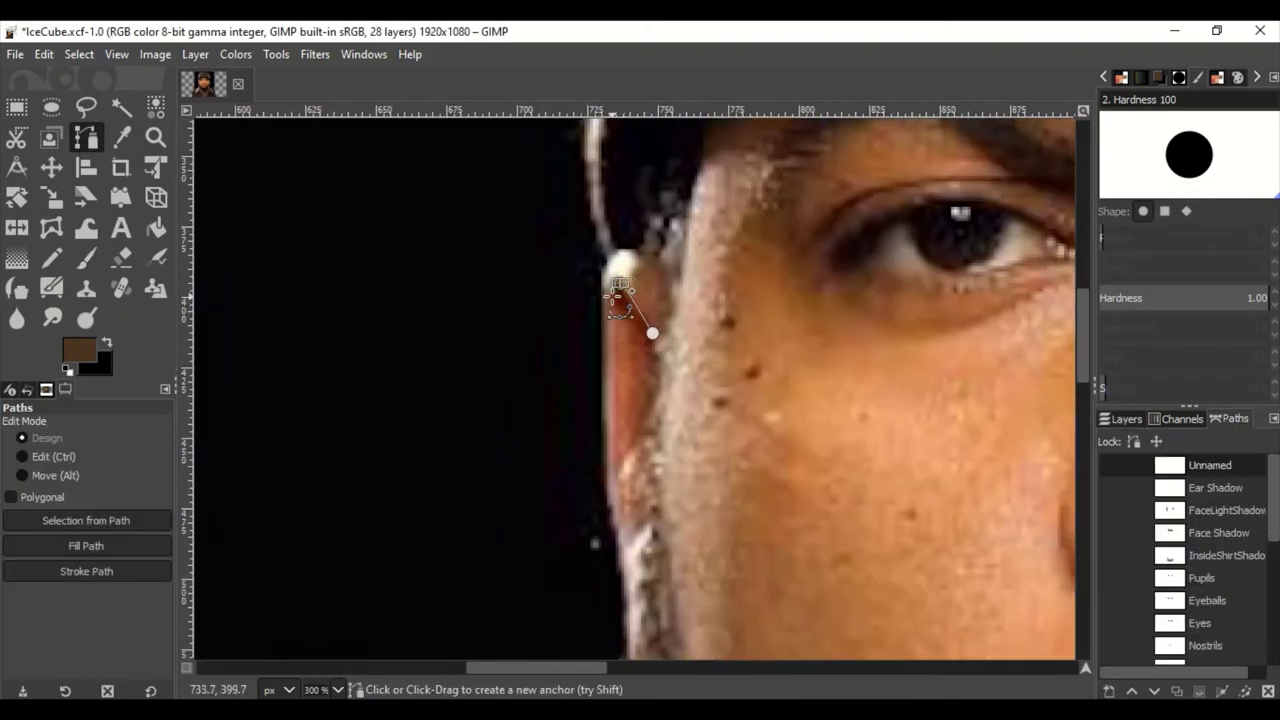
Extend the ear outline path down the jaw and toggle the reference photo to check the earring
{"action": "scroll", "coordinate": [612, 356], "scroll_direction": "up", "scroll_amount": 2, "text": "ctrl"}
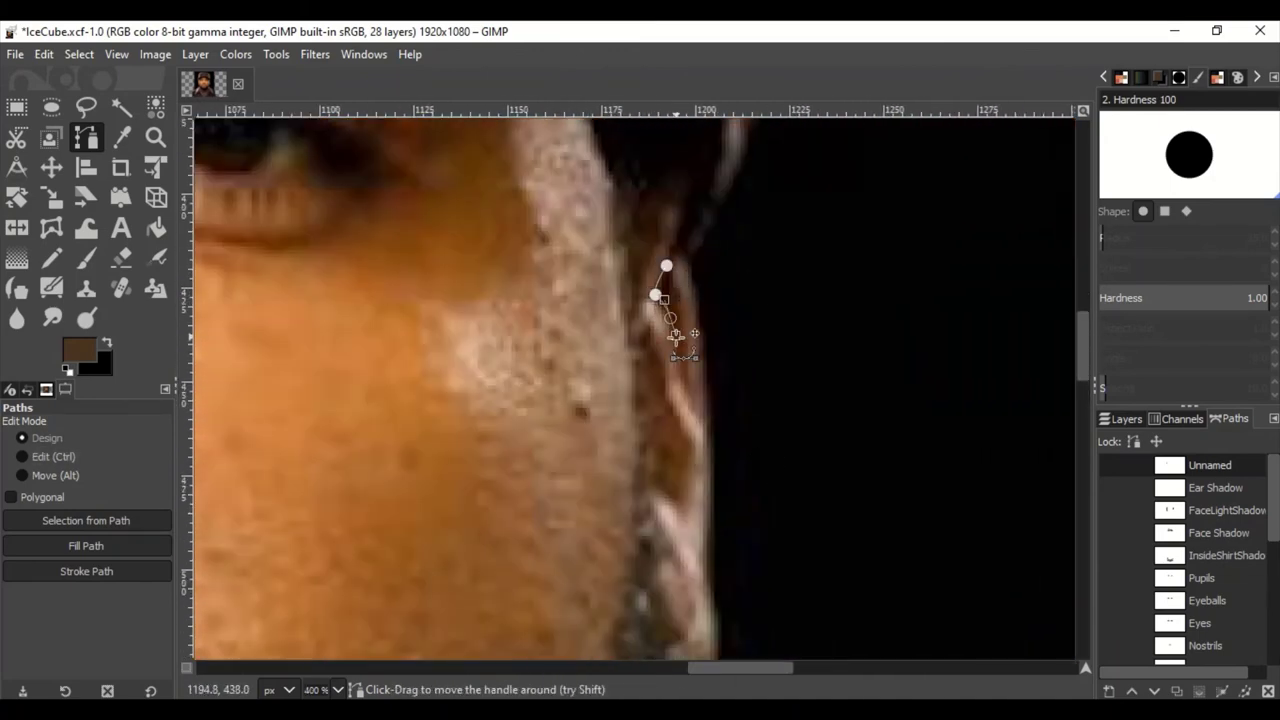
{"action": "scroll", "coordinate": [644, 360], "scroll_direction": "down", "scroll_amount": 3}
{"action": "left_click", "coordinate": [697, 452]}
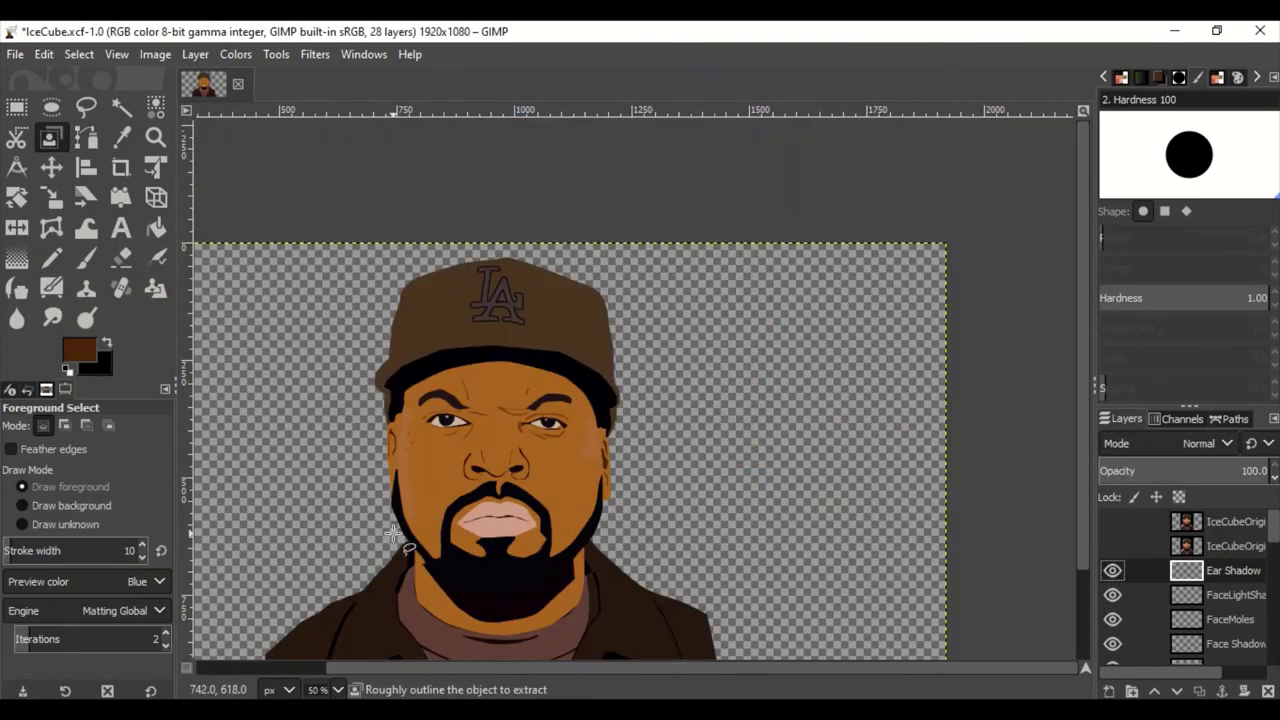
{"action": "left_click", "coordinate": [1112, 521]}
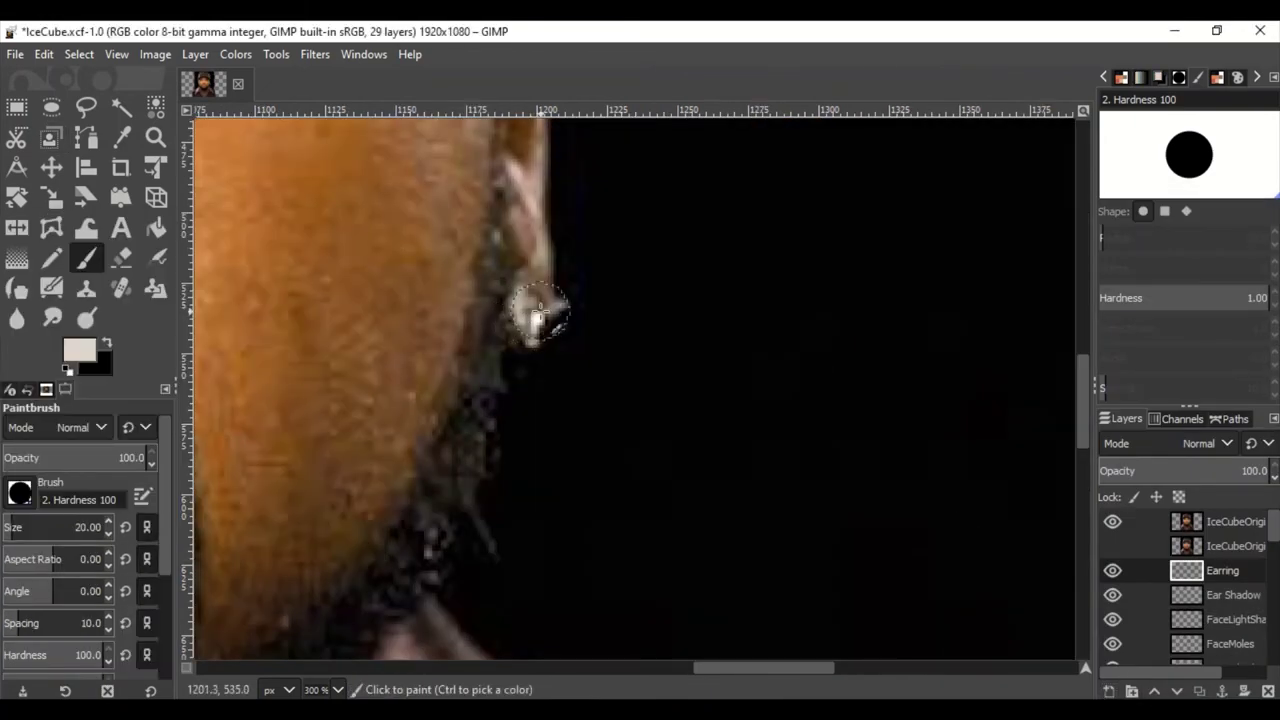
{"action": "left_click", "coordinate": [1112, 521]}
{"action": "scroll", "coordinate": [800, 380], "scroll_direction": "down", "scroll_amount": 3}
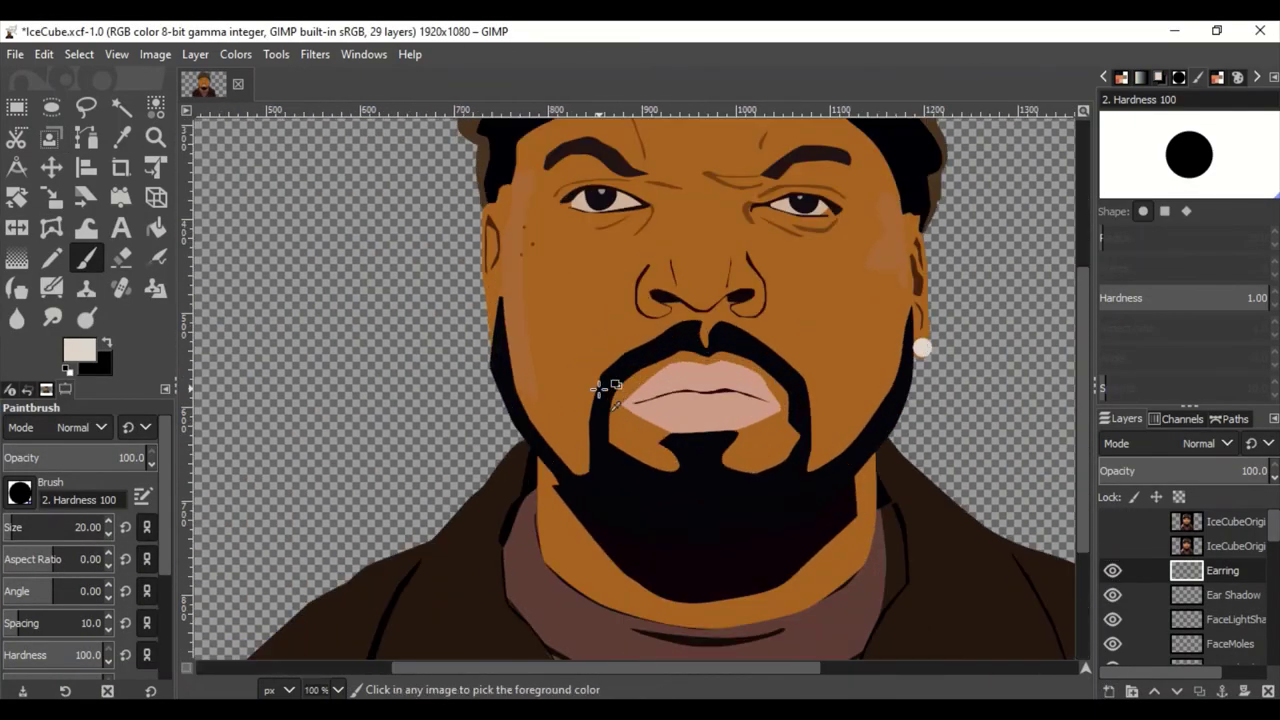
Show the reference photo again and make the Beard layer active
{"action": "scroll", "coordinate": [598, 389], "scroll_direction": "up", "scroll_amount": 1}
{"action": "left_click", "coordinate": [1112, 521]}
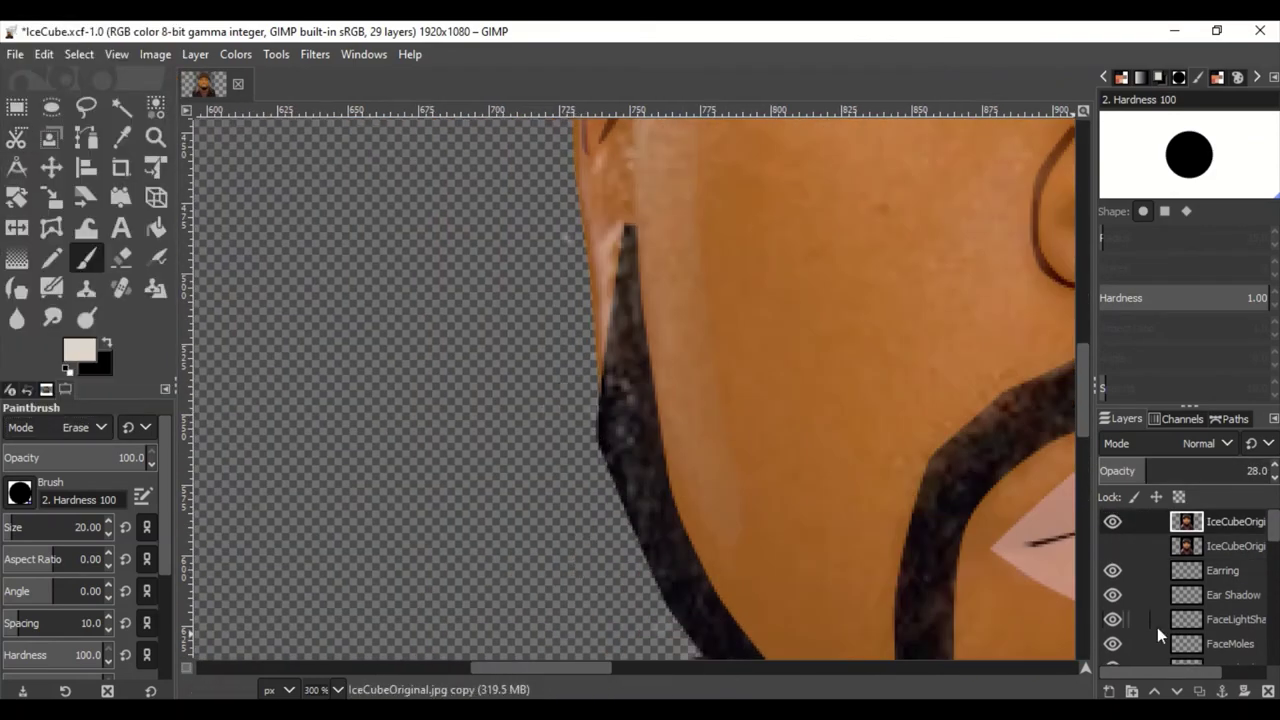
{"action": "scroll", "coordinate": [1157, 600], "scroll_direction": "down", "scroll_amount": 5}
{"action": "left_click", "coordinate": [1215, 573]}
{"action": "scroll", "coordinate": [930, 590], "scroll_direction": "down", "scroll_amount": 5}
{"action": "scroll", "coordinate": [1139, 540], "scroll_direction": "up", "scroll_amount": 3}
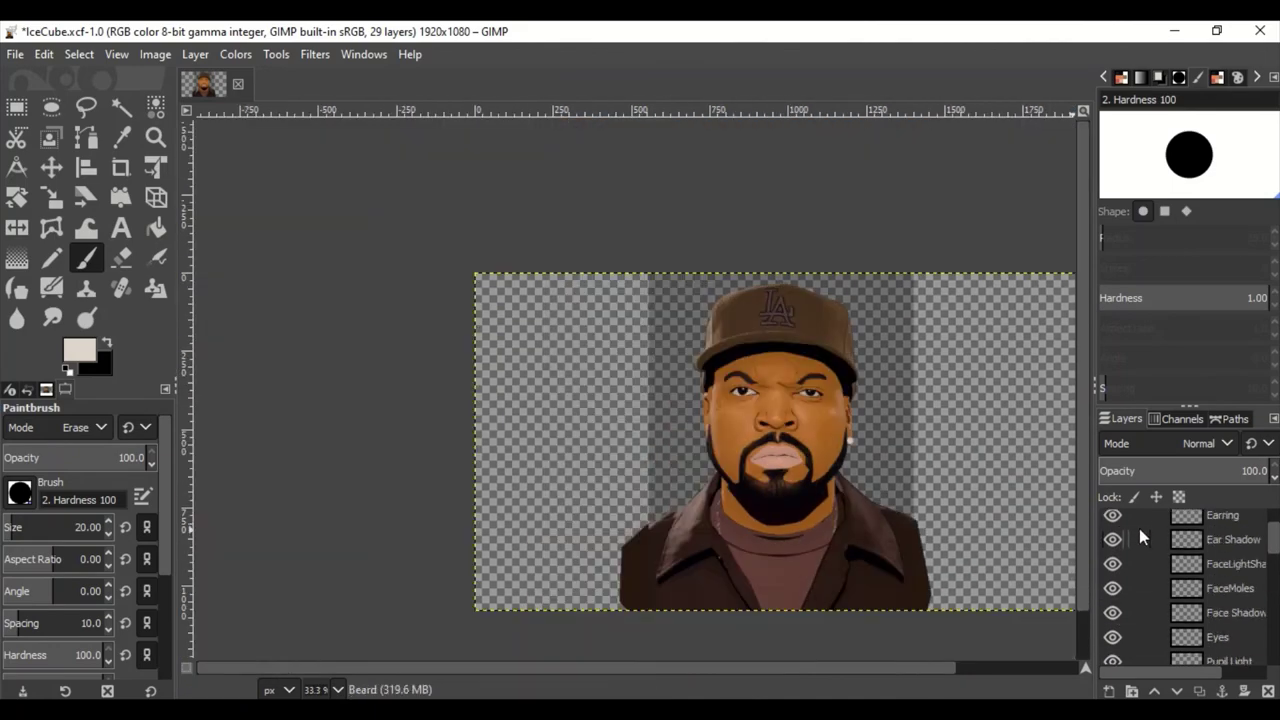
{"action": "scroll", "coordinate": [760, 560], "scroll_direction": "up", "scroll_amount": 2}
{"action": "scroll", "coordinate": [640, 580], "scroll_direction": "up", "scroll_amount": 1}
{"action": "scroll", "coordinate": [523, 586], "scroll_direction": "up", "scroll_amount": 1}
{"action": "scroll", "coordinate": [1216, 619], "scroll_direction": "down", "scroll_amount": 3}
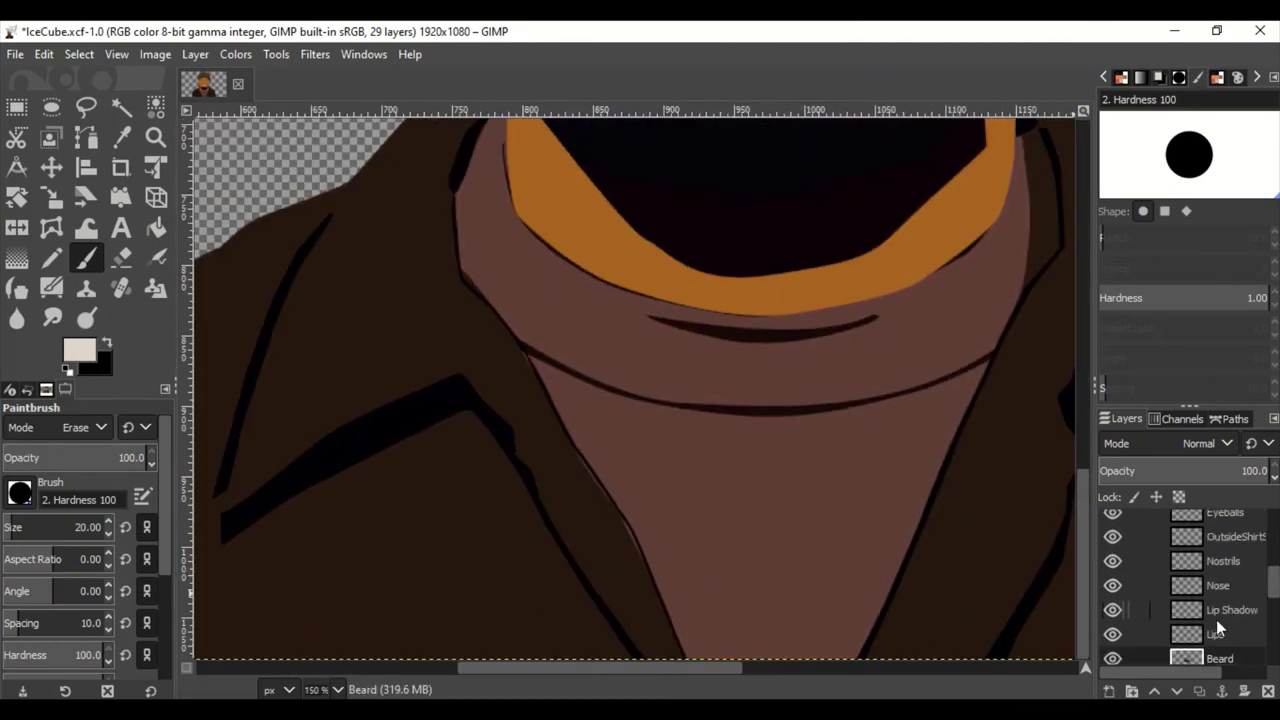
{"action": "scroll", "coordinate": [1216, 619], "scroll_direction": "down", "scroll_amount": 3}
On the Outside Shirt layer, sample the dark jacket brown and paint along the collar edge
{"action": "left_click", "coordinate": [1232, 579]}
{"action": "left_click", "coordinate": [80, 349]}
{"action": "left_click", "coordinate": [249, 536]}
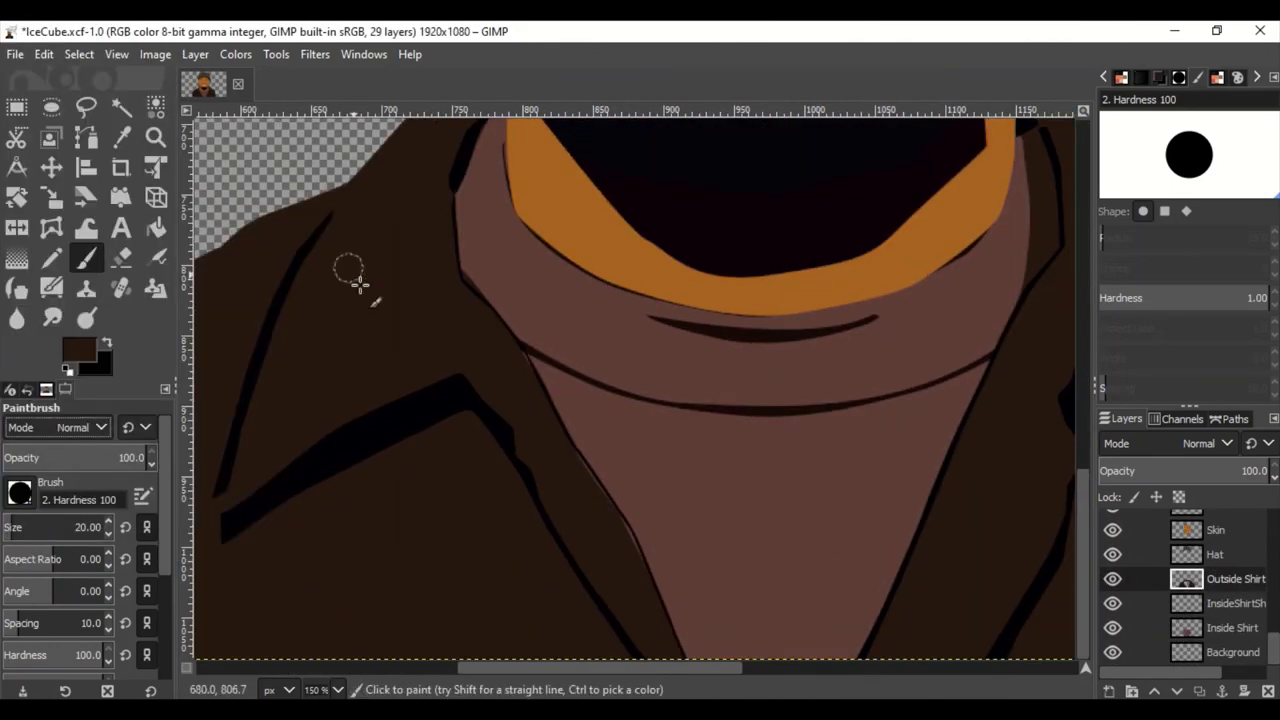
{"action": "scroll", "coordinate": [605, 527], "scroll_direction": "up", "scroll_amount": 1}
{"action": "scroll", "coordinate": [543, 451], "scroll_direction": "up", "scroll_amount": 1}
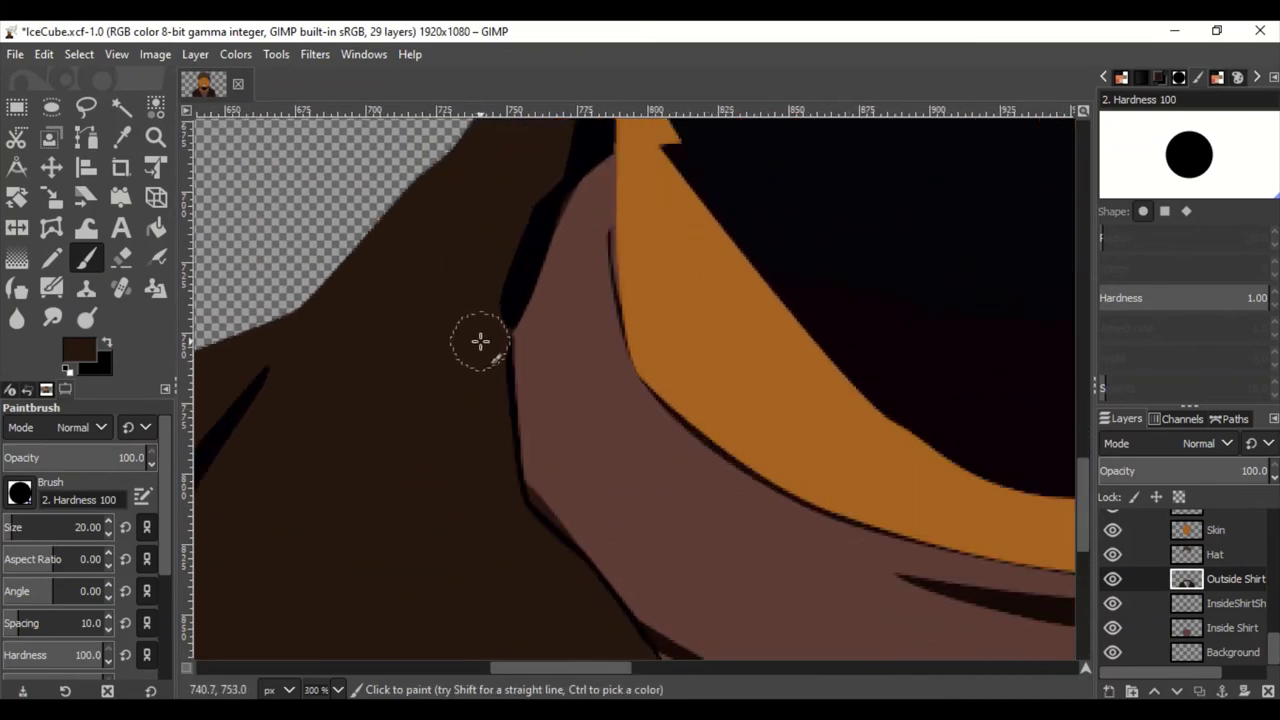
{"action": "left_click", "coordinate": [80, 349]}
{"action": "scroll", "coordinate": [535, 488], "scroll_direction": "up", "scroll_amount": 1}
{"action": "scroll", "coordinate": [631, 535], "scroll_direction": "down", "scroll_amount": 1}
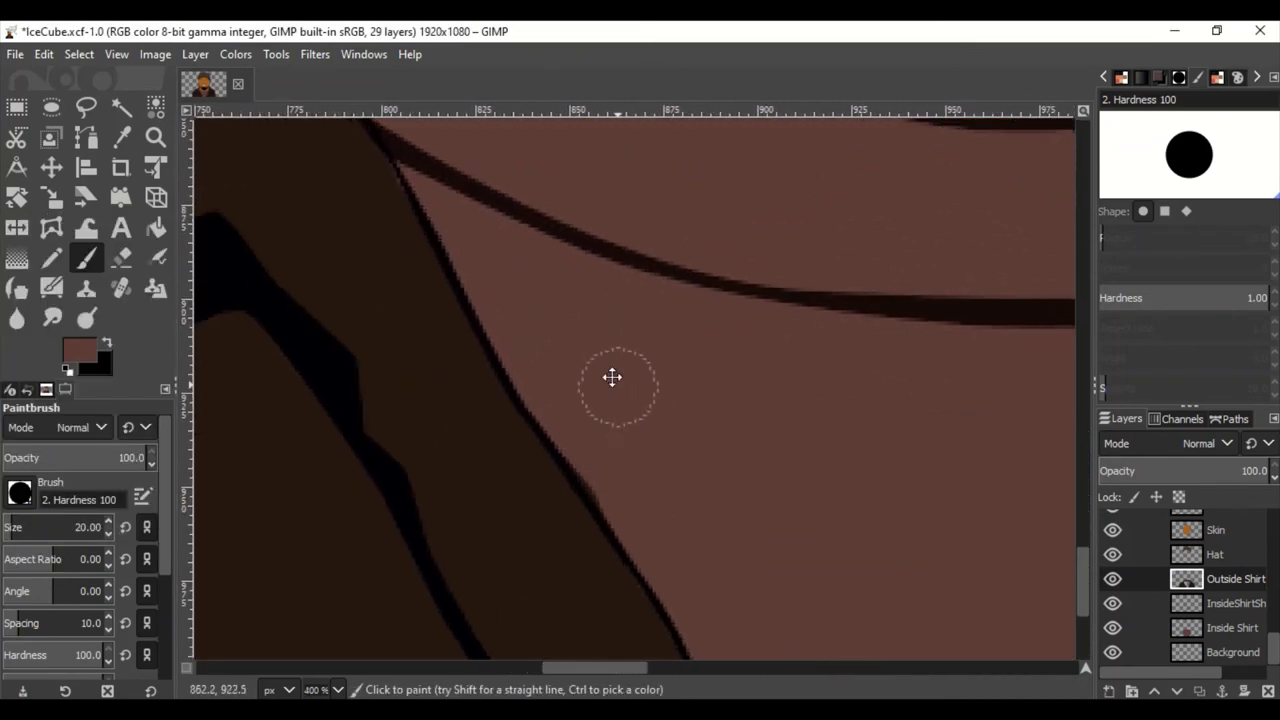
{"action": "scroll", "coordinate": [557, 309], "scroll_direction": "down", "scroll_amount": 1}
{"action": "left_click", "coordinate": [80, 349]}
{"action": "left_click", "coordinate": [249, 536]}
{"action": "scroll", "coordinate": [501, 322], "scroll_direction": "up", "scroll_amount": 3}
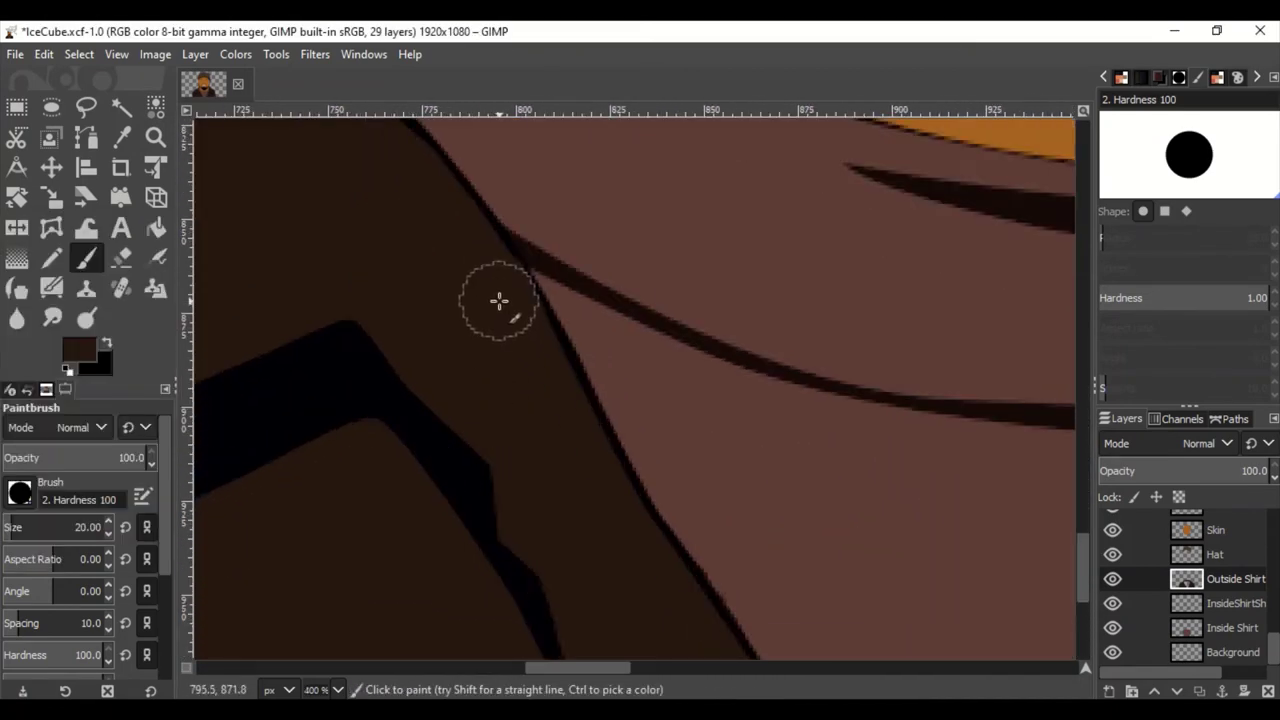
{"action": "scroll", "coordinate": [499, 300], "scroll_direction": "down", "scroll_amount": 2}
Sample the reddish inner-shirt colour and paint along the collar's right edge
{"action": "left_click", "coordinate": [80, 349]}
{"action": "left_click", "coordinate": [265, 532]}
{"action": "scroll", "coordinate": [580, 241], "scroll_direction": "up", "scroll_amount": 2}
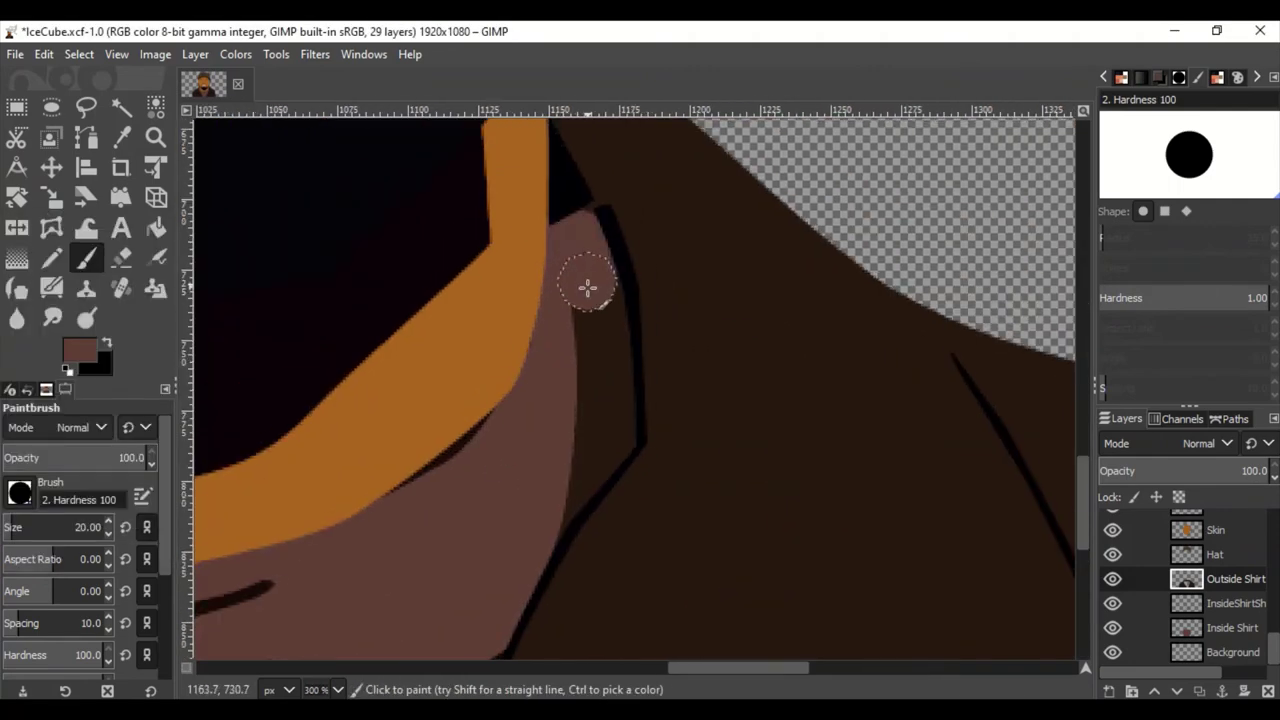
{"action": "left_click_drag", "start_coordinate": [588, 288], "coordinate": [548, 506]}
{"action": "scroll", "coordinate": [606, 437], "scroll_direction": "up", "scroll_amount": 2}
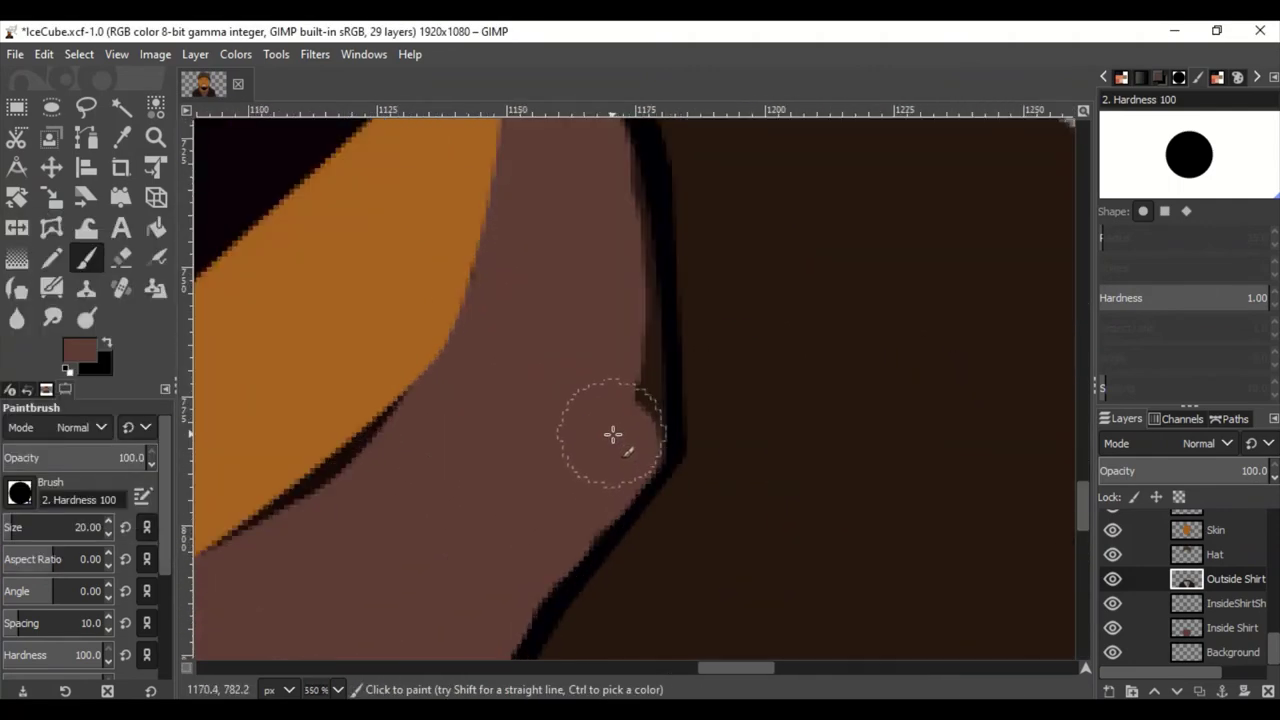
{"action": "scroll", "coordinate": [607, 301], "scroll_direction": "up", "scroll_amount": 3}
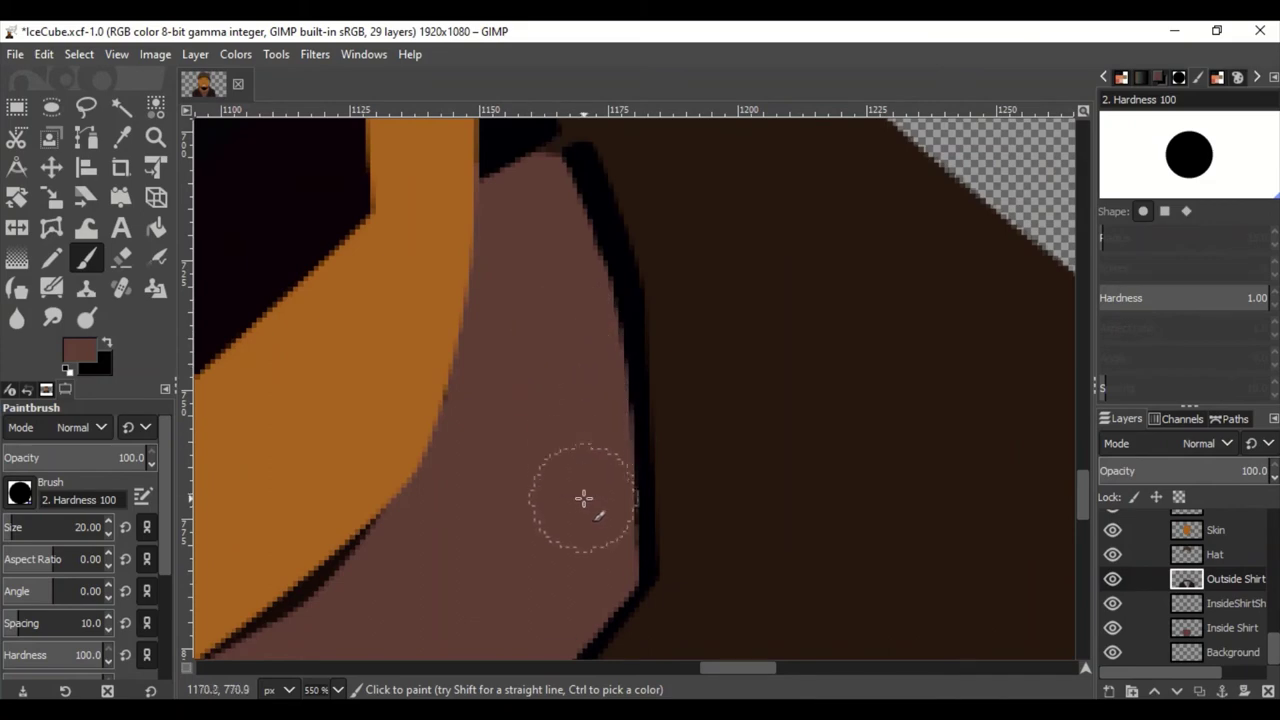
{"action": "scroll", "coordinate": [584, 498], "scroll_direction": "down", "scroll_amount": 4}
{"action": "scroll", "coordinate": [665, 398], "scroll_direction": "down", "scroll_amount": 2}
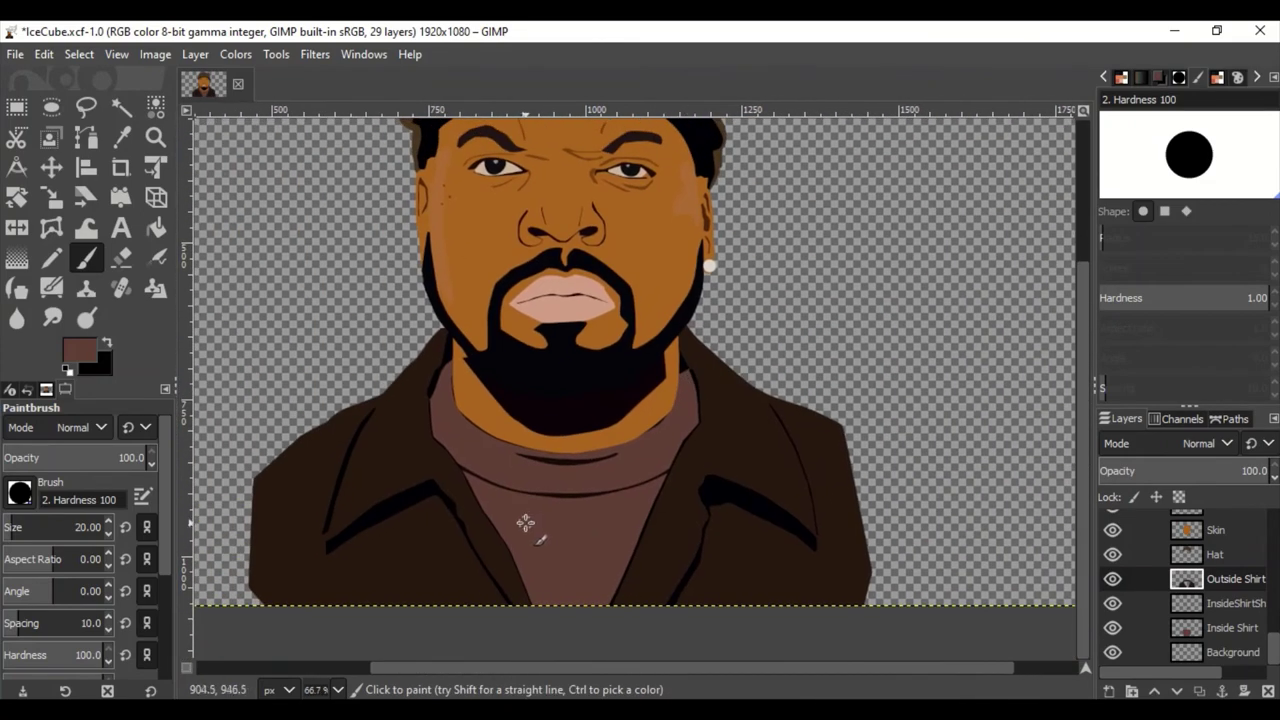
{"action": "scroll", "coordinate": [299, 379], "scroll_direction": "down", "scroll_amount": 2}
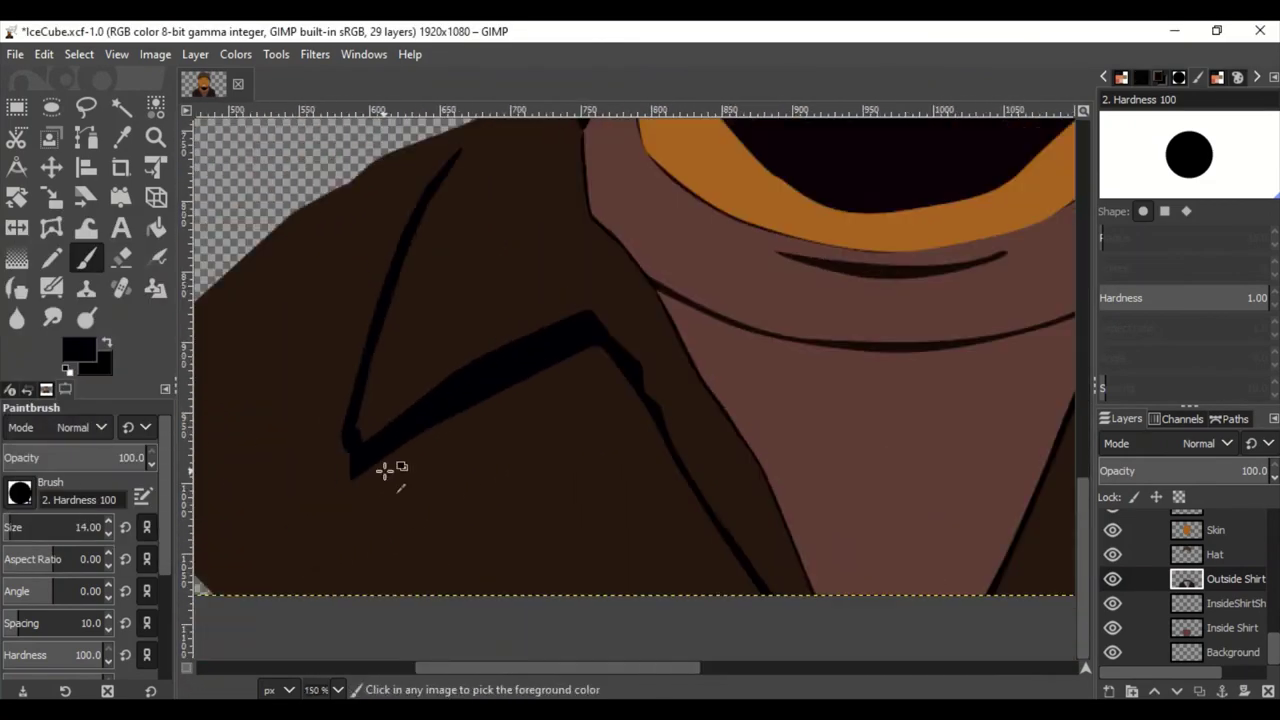
{"action": "scroll", "coordinate": [686, 506], "scroll_direction": "down", "scroll_amount": 3}
{"action": "scroll", "coordinate": [423, 480], "scroll_direction": "up", "scroll_amount": 4}
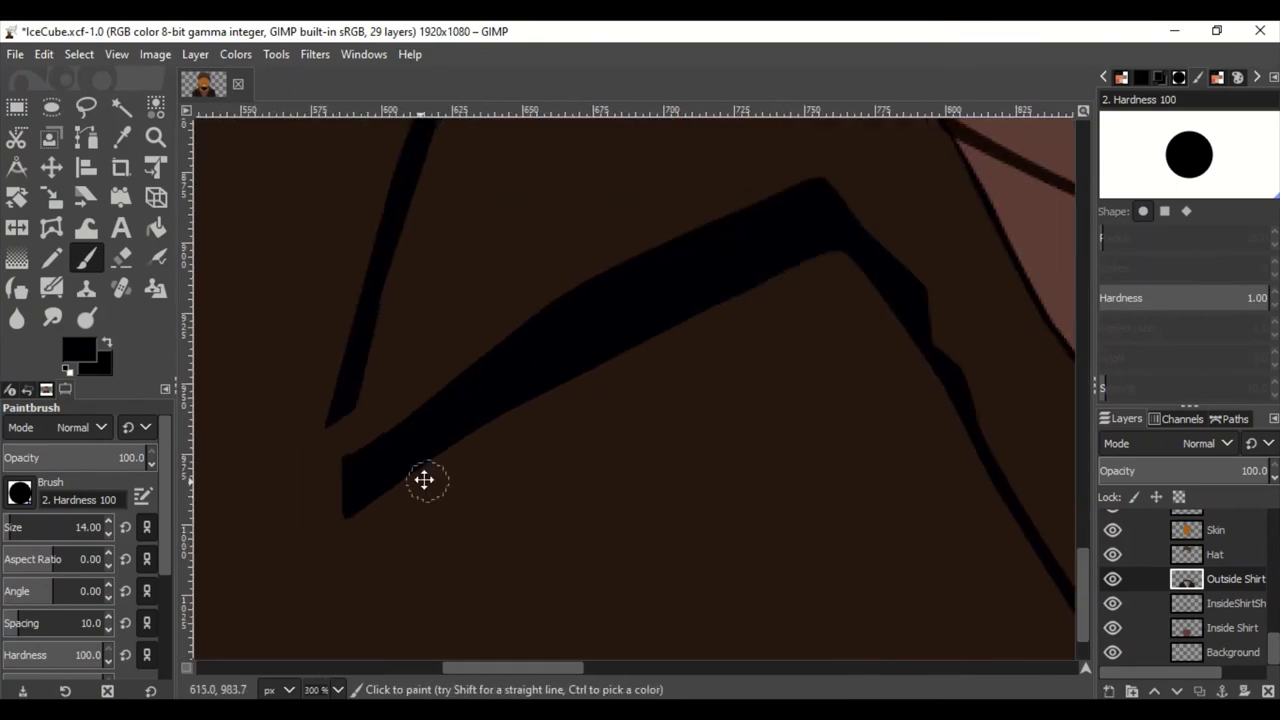
{"action": "scroll", "coordinate": [482, 503], "scroll_direction": "down", "scroll_amount": 3}
{"action": "scroll", "coordinate": [611, 534], "scroll_direction": "down", "scroll_amount": 2}
Show the reference photo and add a new layer named Lips #1
{"action": "scroll", "coordinate": [611, 534], "scroll_direction": "up", "scroll_amount": 2}
{"action": "scroll", "coordinate": [1185, 580], "scroll_direction": "up", "scroll_amount": 10}
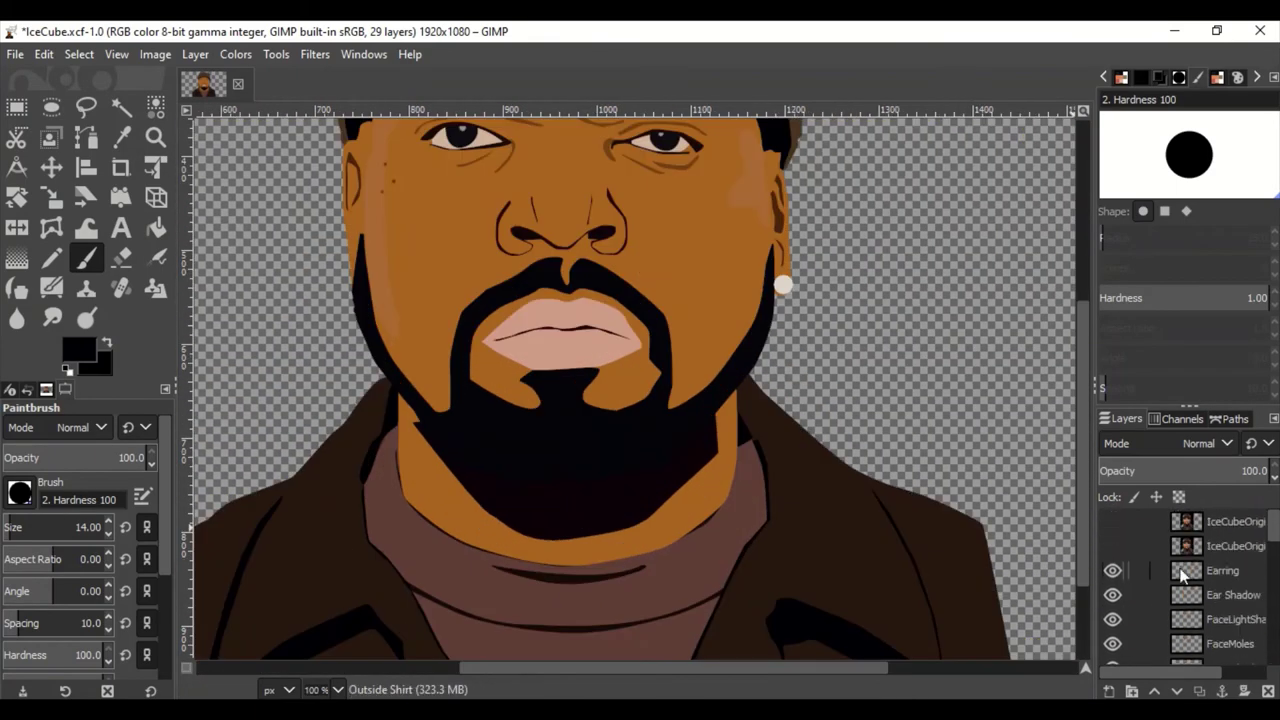
{"action": "left_click", "coordinate": [1112, 521]}
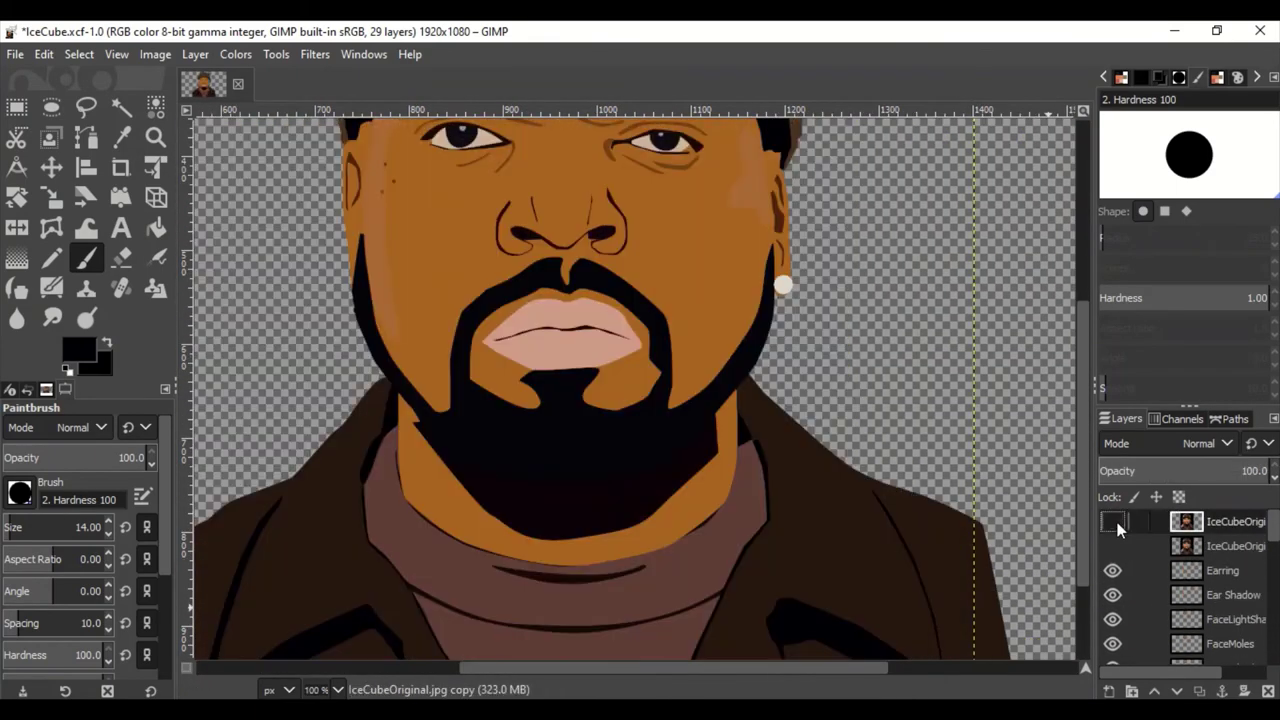
{"action": "key", "text": "shift+ctrl+n"}
{"action": "key", "text": "Return"}
Create a new path and start tracing the lip outline
{"action": "left_click", "coordinate": [1213, 412]}
{"action": "left_click", "coordinate": [1109, 690]}
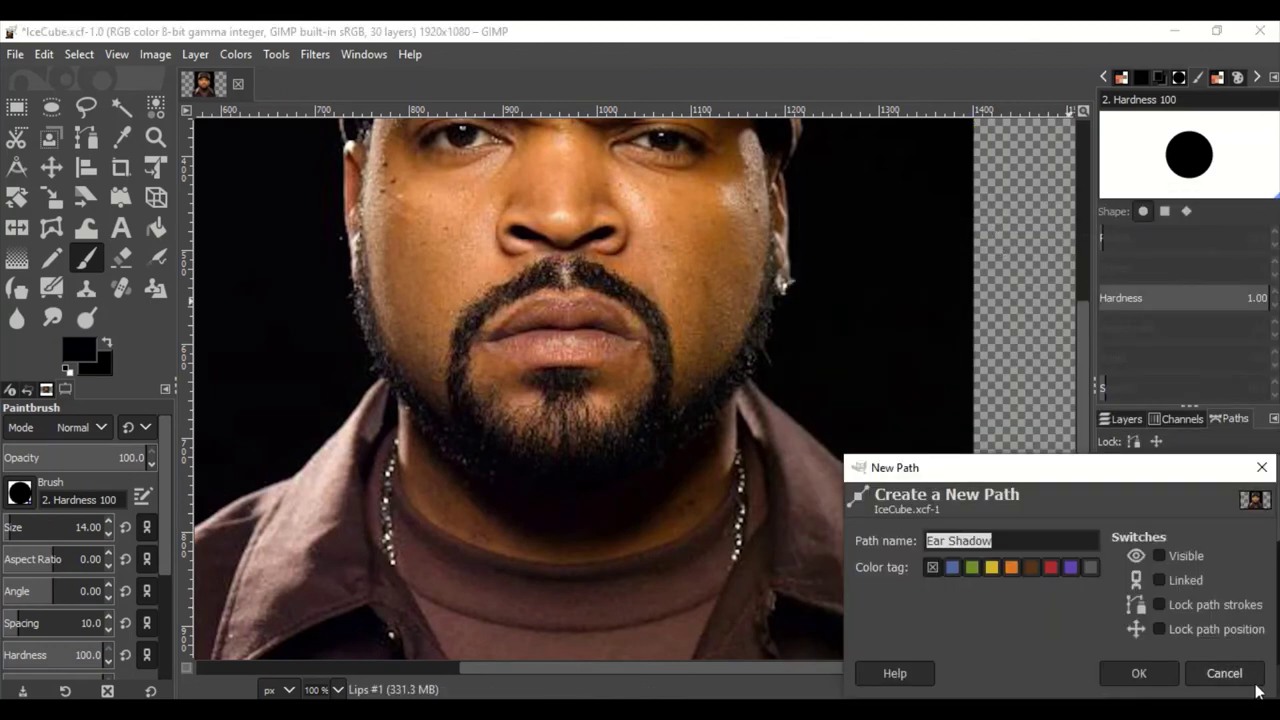
{"action": "key", "text": "Return"}
{"action": "key", "text": "b"}
{"action": "scroll", "coordinate": [409, 451], "scroll_direction": "up", "scroll_amount": 3}
{"action": "left_click", "coordinate": [404, 468]}
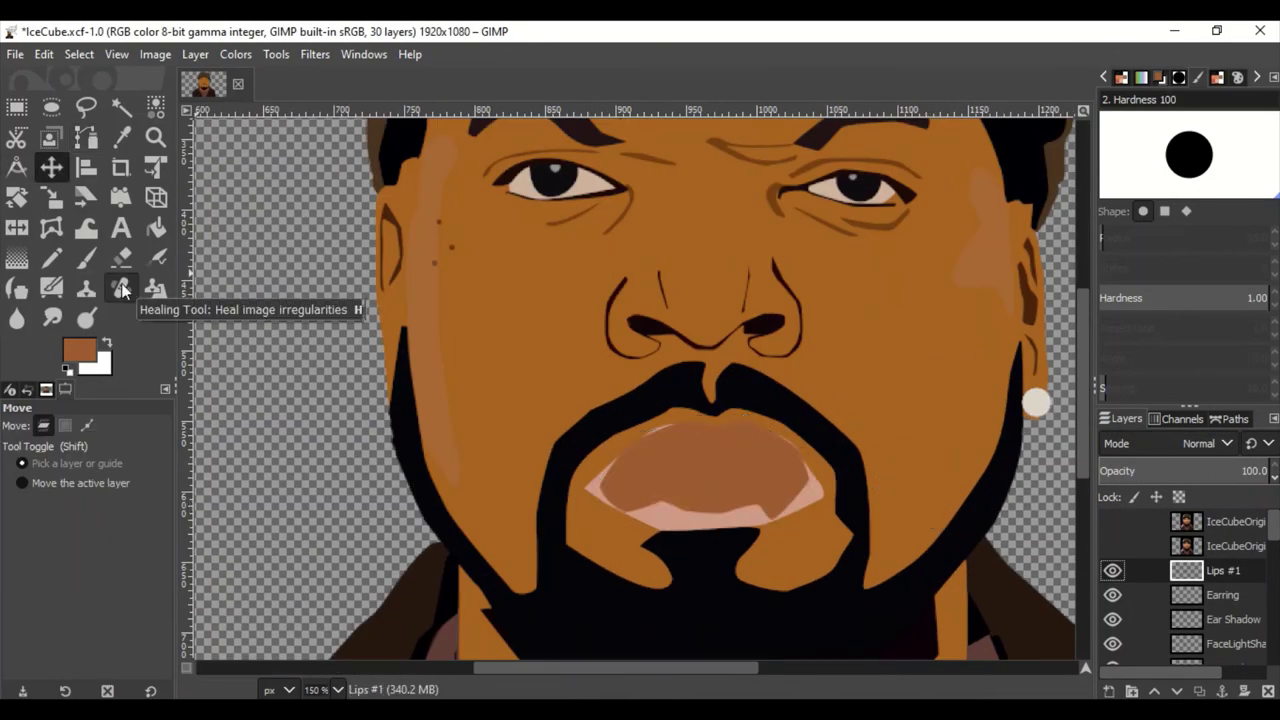
Move Lips #1 down the layer stack to sit just above Lips
{"action": "left_click", "coordinate": [1181, 689]}
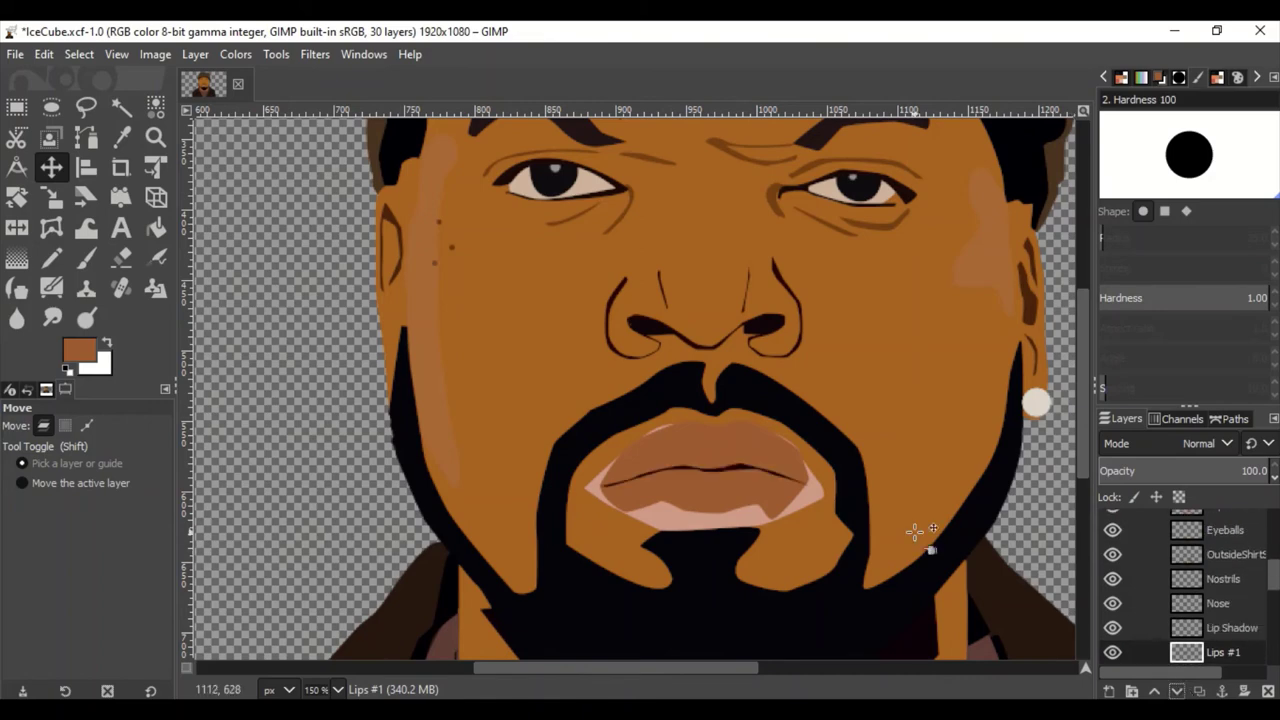
{"action": "scroll", "coordinate": [760, 447], "scroll_direction": "down", "scroll_amount": 2}
{"action": "scroll", "coordinate": [760, 447], "scroll_direction": "up", "scroll_amount": 2}
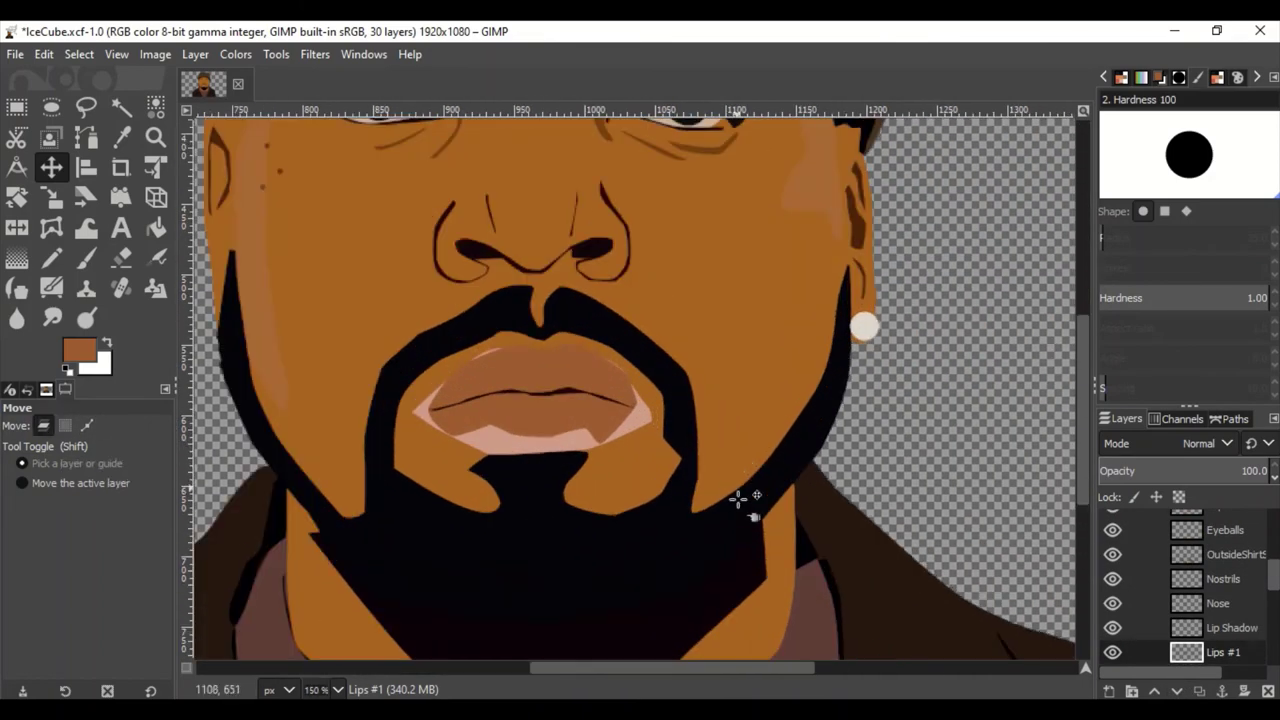
{"action": "scroll", "coordinate": [751, 533], "scroll_direction": "down", "scroll_amount": 2}
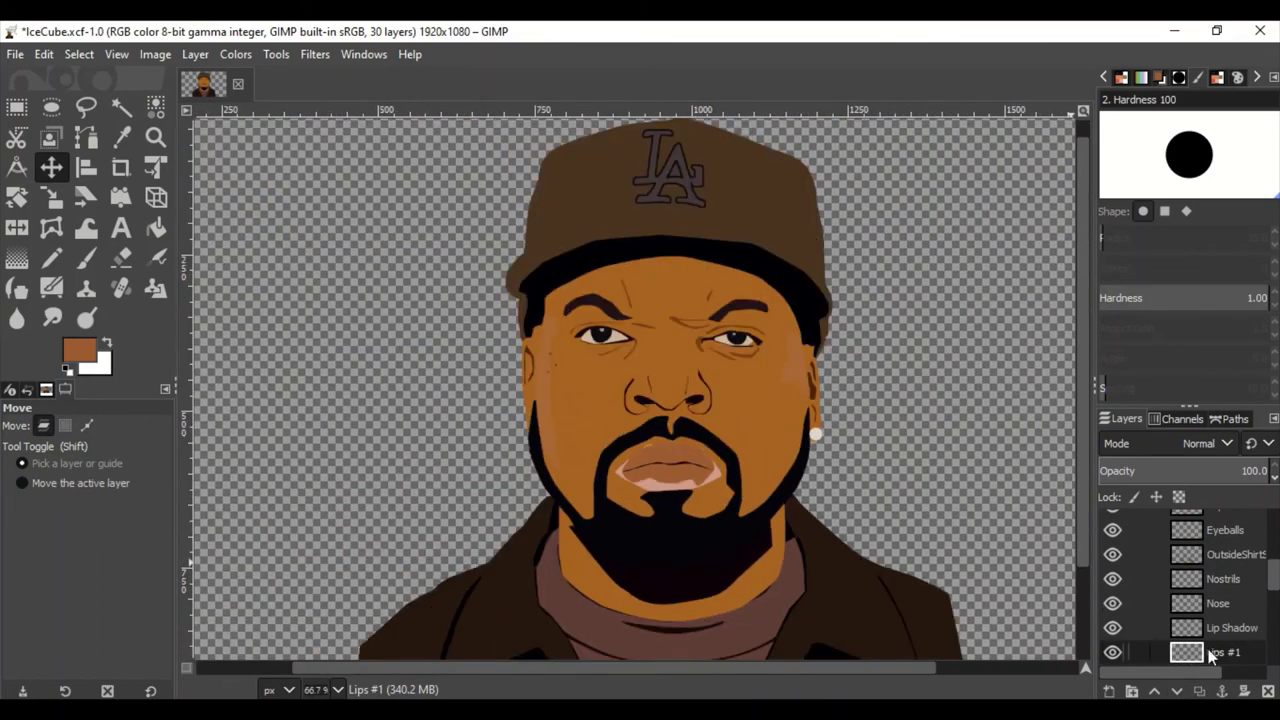
{"action": "scroll", "coordinate": [1175, 627], "scroll_direction": "down", "scroll_amount": 2}
Make the Lips layer active and show the Lips path on the canvas
{"action": "left_click", "coordinate": [1117, 620]}
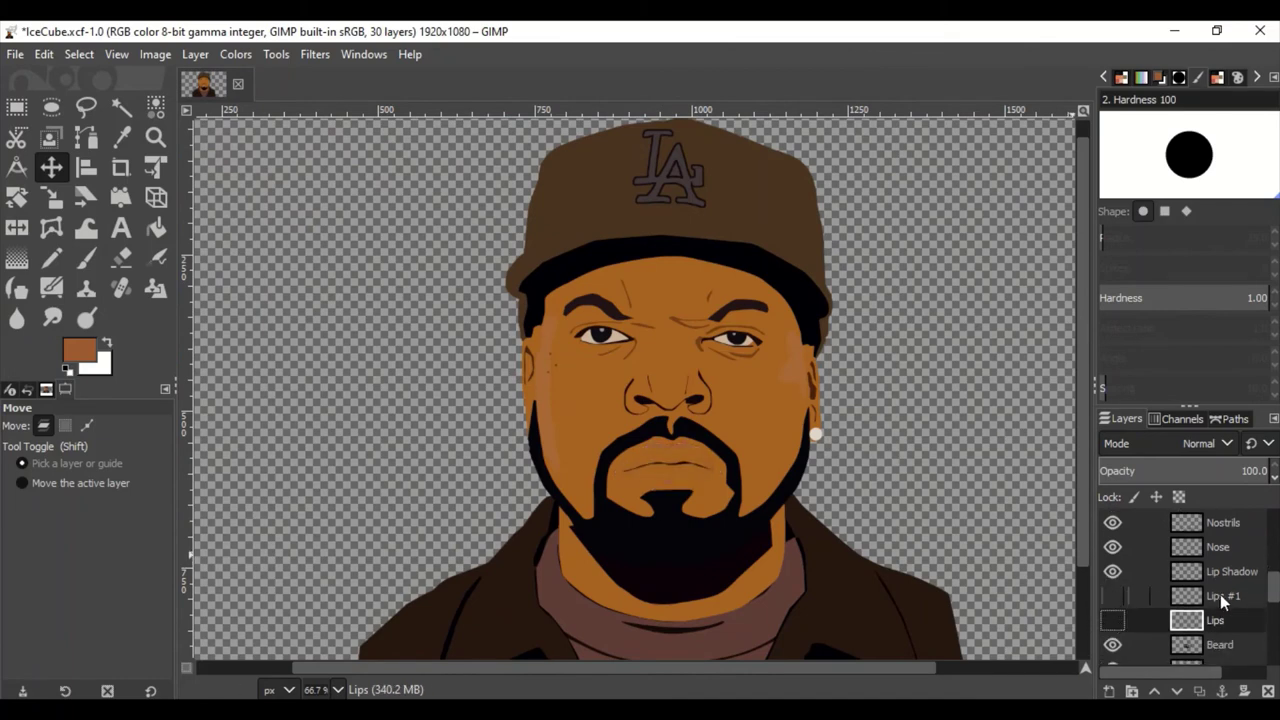
{"action": "left_click", "coordinate": [1228, 419]}
{"action": "key", "text": "b"}
{"action": "scroll", "coordinate": [1200, 560], "scroll_direction": "down", "scroll_amount": 2}
{"action": "left_click", "coordinate": [1112, 532]}
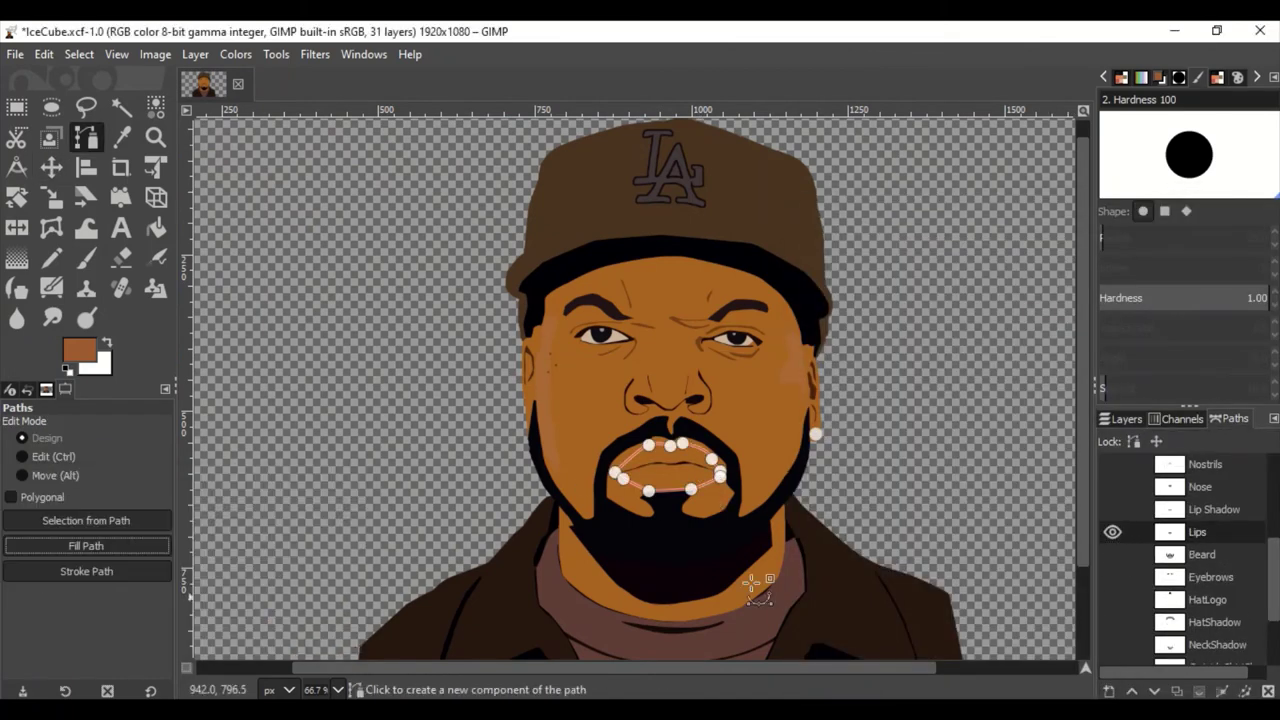
{"action": "key", "text": "m"}
{"action": "left_click", "coordinate": [1125, 419]}
{"action": "key", "text": "minus"}
Toggle the reference photo and neck shading on and off to compare
{"action": "scroll", "coordinate": [1150, 590], "scroll_direction": "up", "scroll_amount": 5}
{"action": "left_click", "coordinate": [1112, 546]}
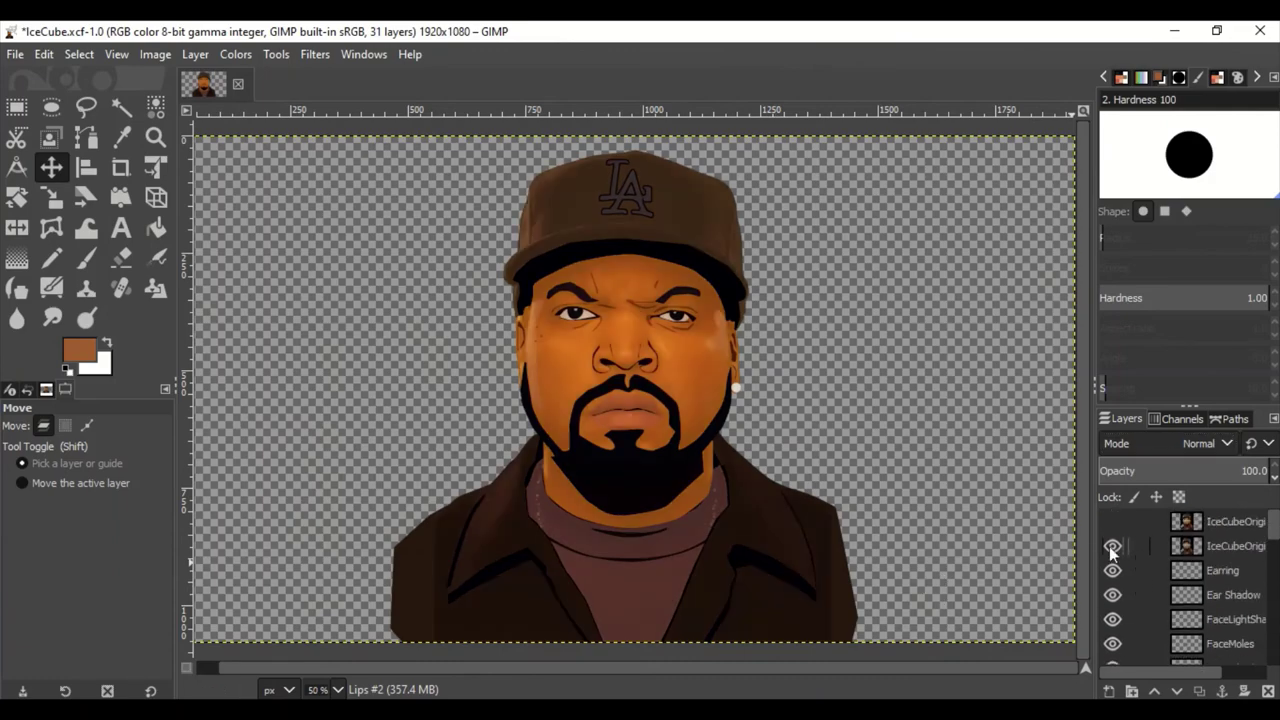
{"action": "left_click", "coordinate": [1112, 546]}
{"action": "scroll", "coordinate": [1110, 548], "scroll_direction": "down", "scroll_amount": 1}
{"action": "scroll", "coordinate": [1108, 545], "scroll_direction": "down", "scroll_amount": 5}
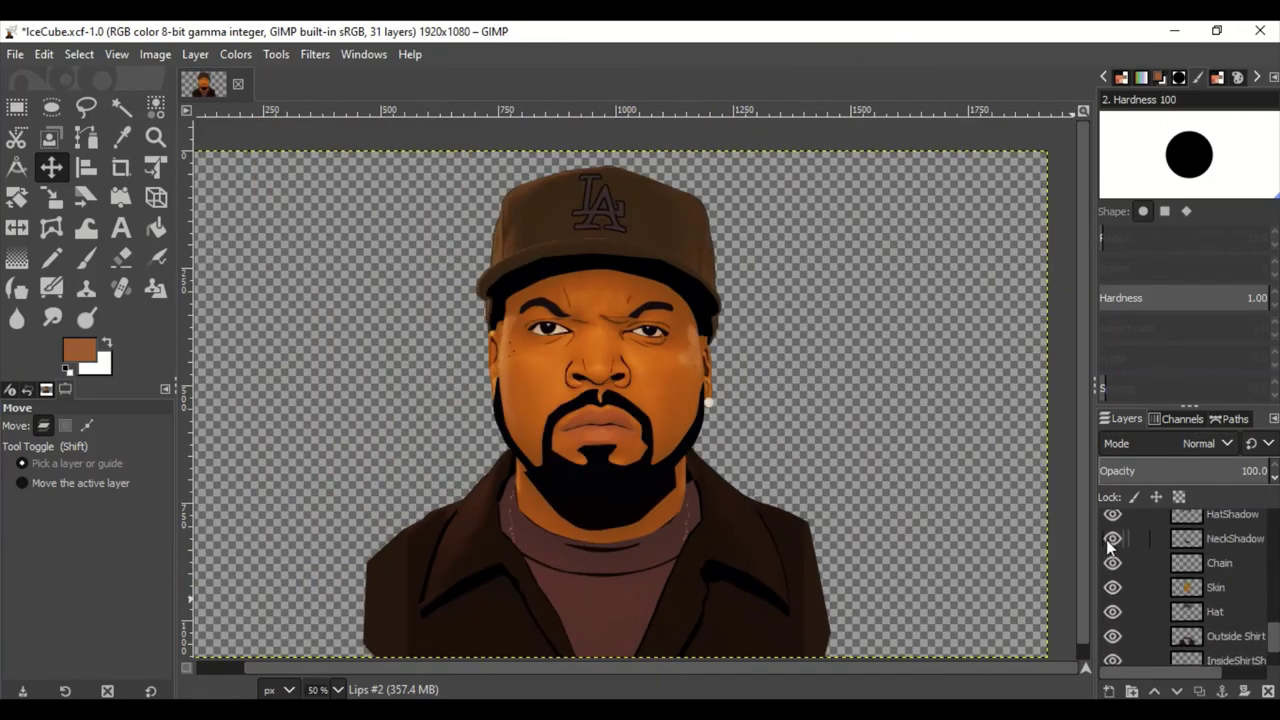
{"action": "left_click", "coordinate": [1112, 539]}
{"action": "scroll", "coordinate": [1140, 560], "scroll_direction": "down", "scroll_amount": 5}
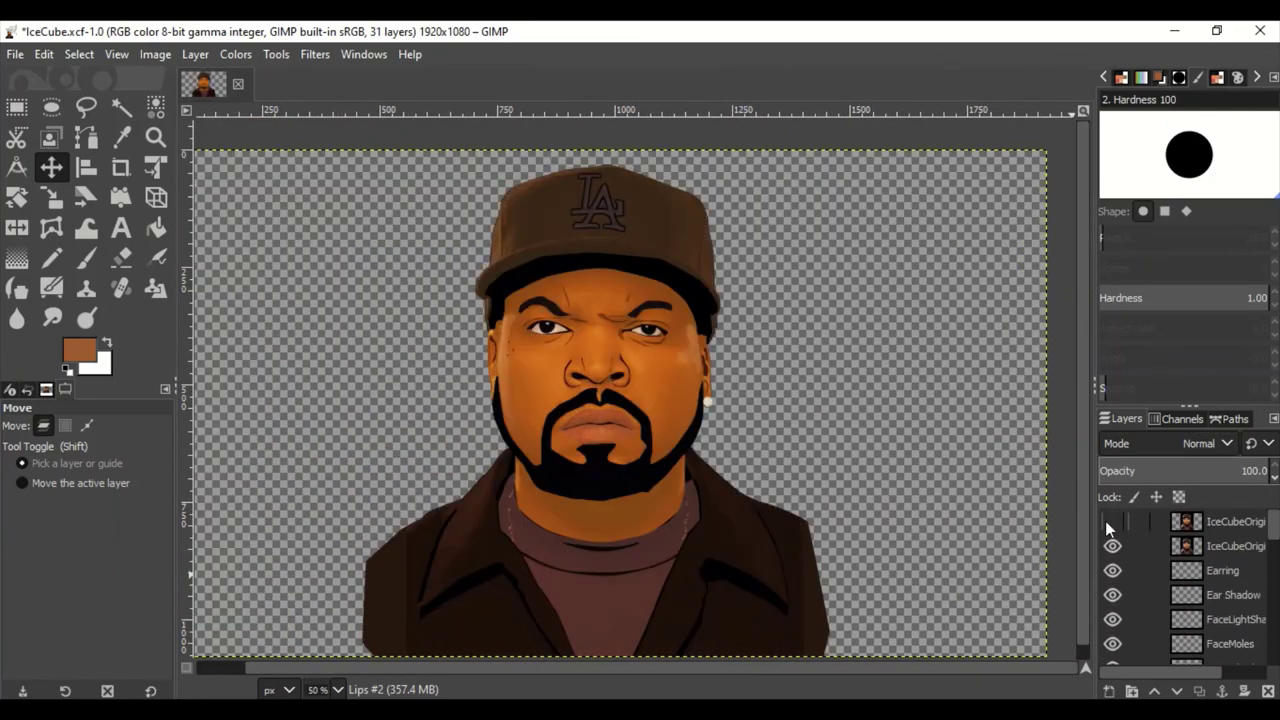
{"action": "scroll", "coordinate": [1158, 573], "scroll_direction": "up", "scroll_amount": 5}
{"action": "left_click", "coordinate": [1112, 603]}
Lower NeckShadow opacity to 67.6 and set up a 5.50 Gaussian blur on it
{"action": "left_click", "coordinate": [1235, 603]}
{"action": "left_click_drag", "start_coordinate": [1172, 465], "coordinate": [1165, 470]}
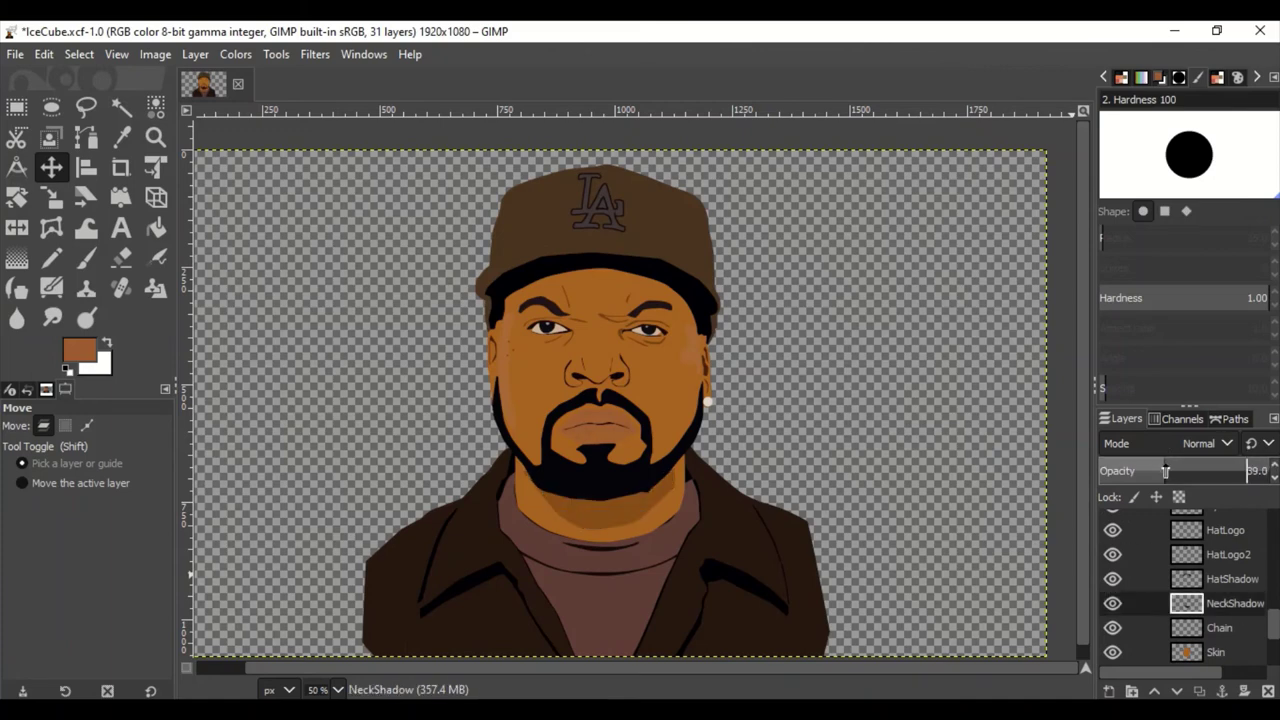
{"action": "scroll", "coordinate": [1150, 560], "scroll_direction": "up", "scroll_amount": 5}
{"action": "left_click", "coordinate": [1112, 522]}
{"action": "scroll", "coordinate": [1200, 545], "scroll_direction": "down", "scroll_amount": 5}
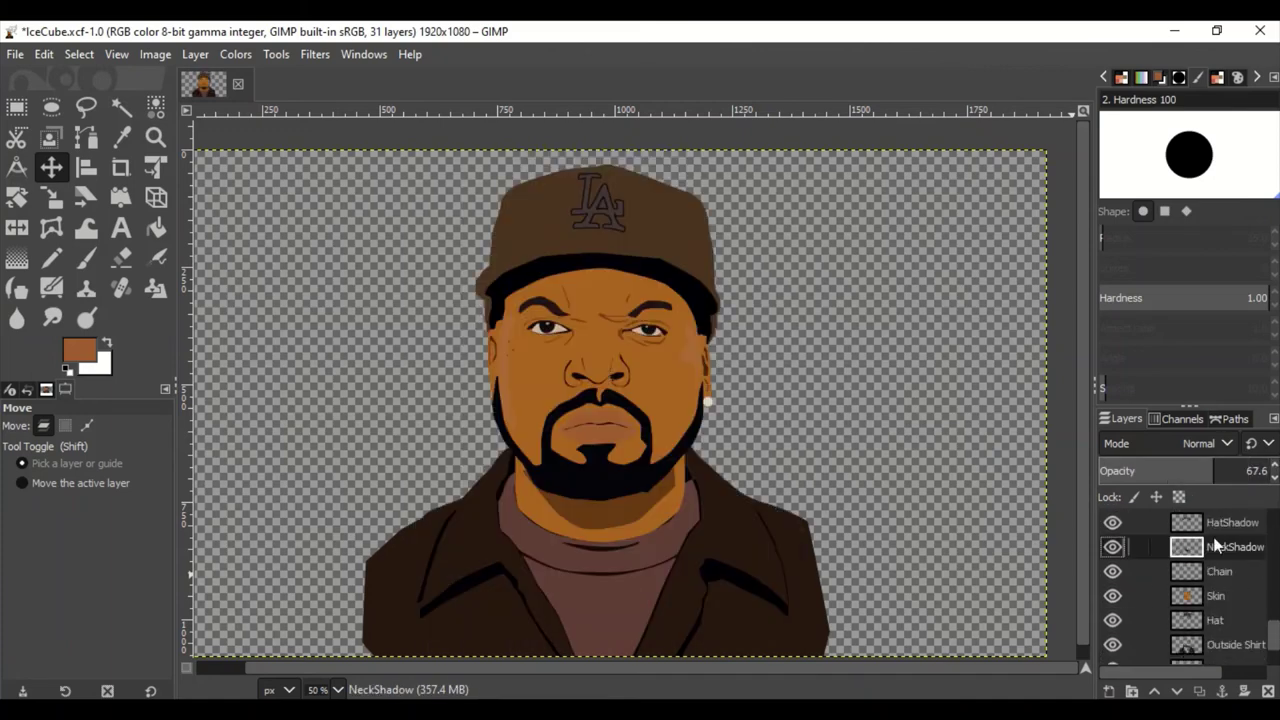
{"action": "left_click", "coordinate": [315, 54]}
{"action": "left_click", "coordinate": [590, 181]}
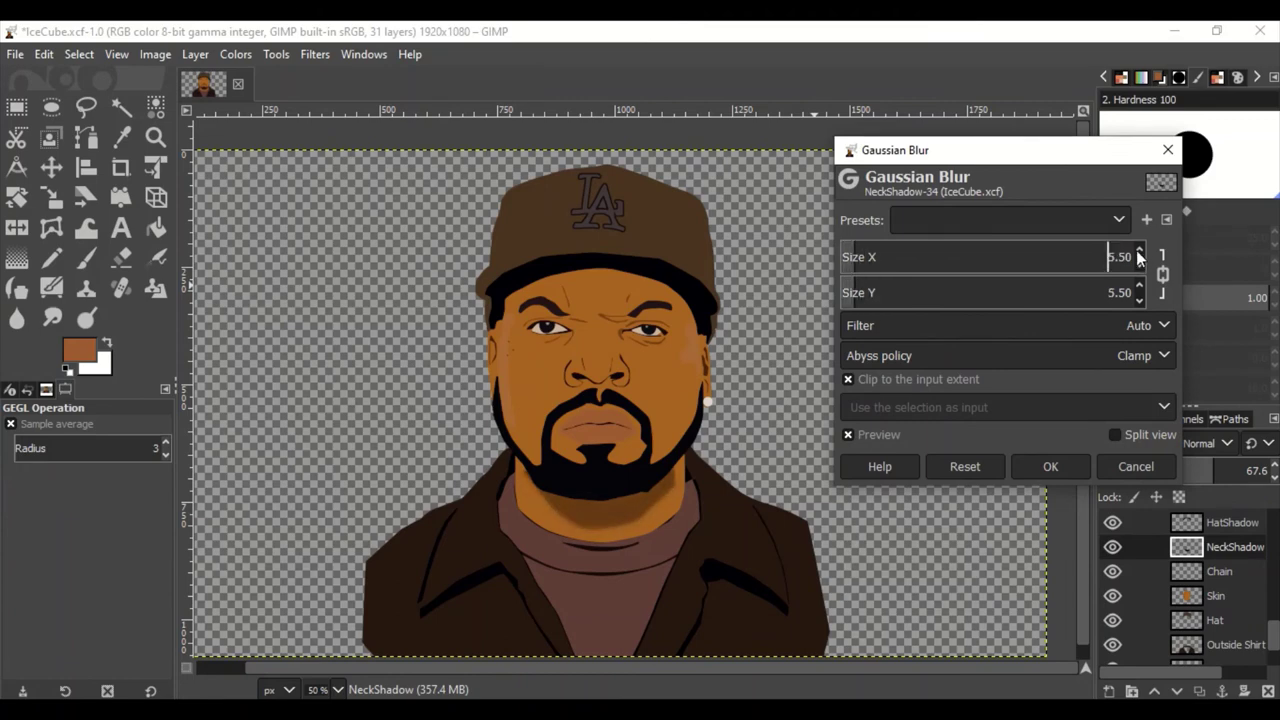
Apply the blur to NeckShadow, then blur Face Shadow at size 0.50
{"action": "left_click", "coordinate": [1050, 466]}
{"action": "scroll", "coordinate": [1150, 586], "scroll_direction": "down", "scroll_amount": 5}
{"action": "left_click", "coordinate": [276, 54]}
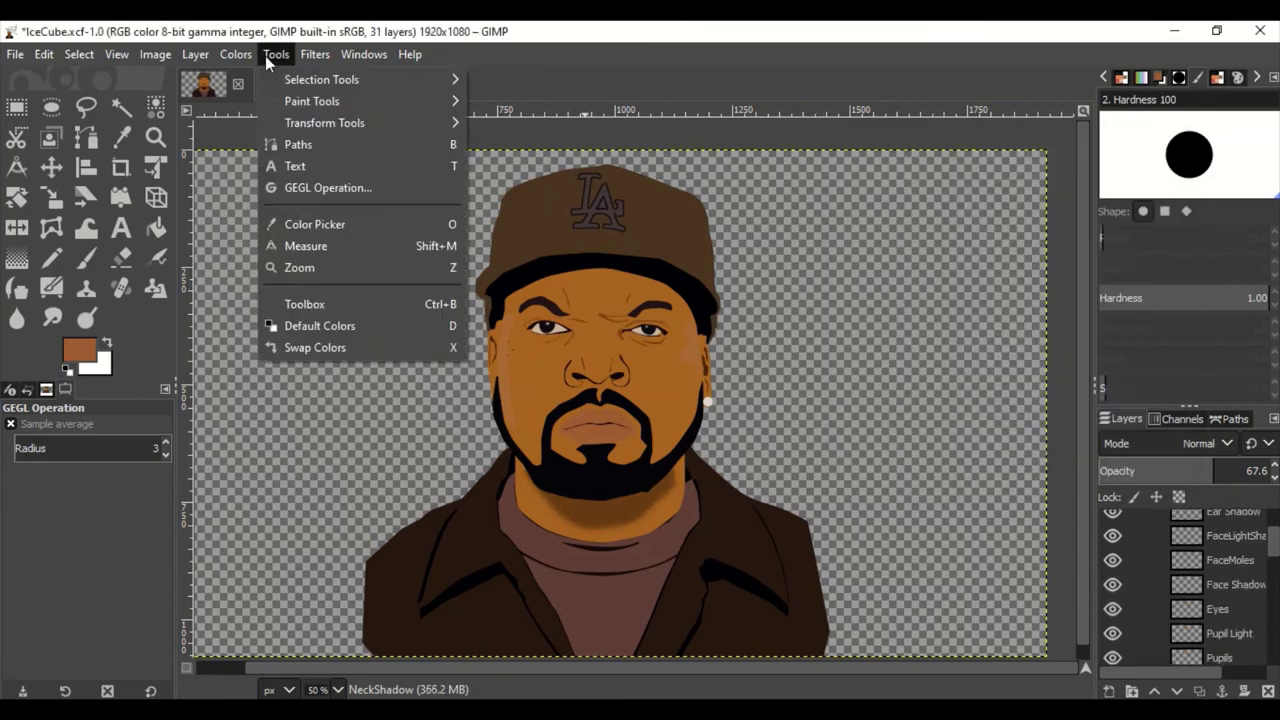
{"action": "left_click", "coordinate": [1050, 466]}
{"action": "left_click", "coordinate": [1236, 584]}
{"action": "key", "text": "shift+ctrl+f"}
{"action": "left_click", "coordinate": [1137, 268]}
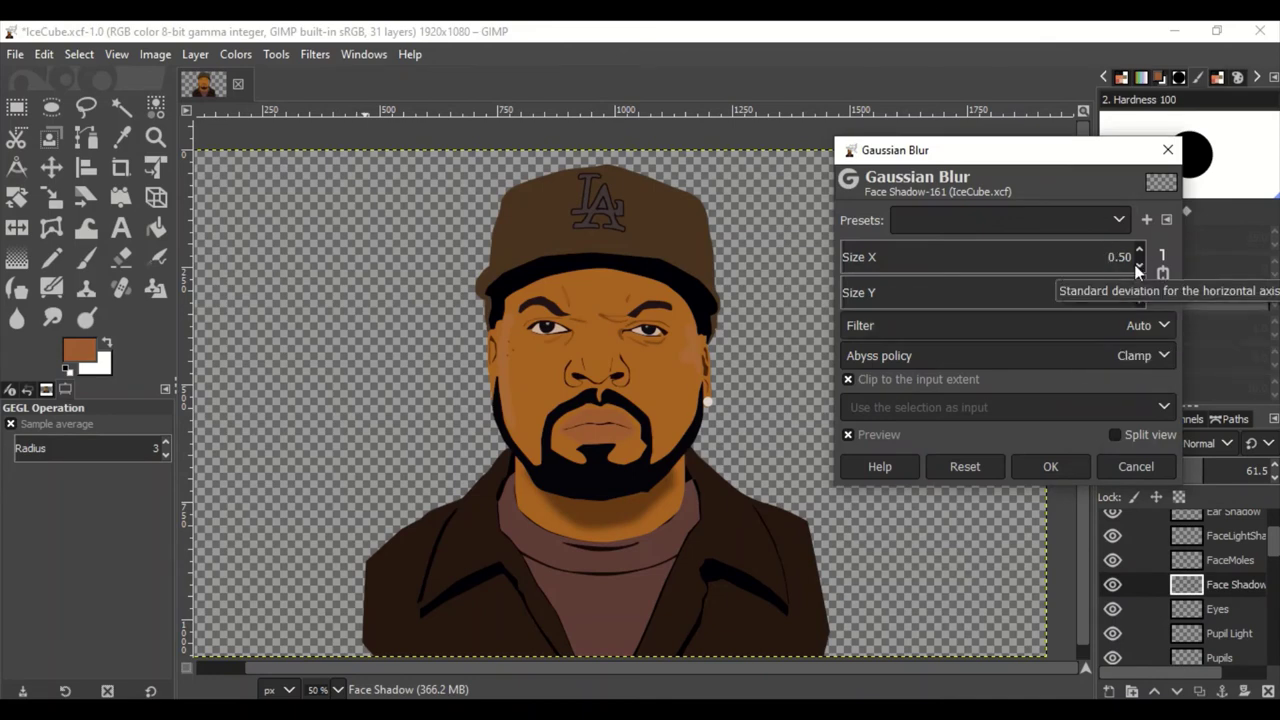
{"action": "left_click", "coordinate": [1050, 466]}
Blur FaceLightShadows, then cancel the repeated blurs, including on OutsideShirtShadow
{"action": "left_click", "coordinate": [1236, 535]}
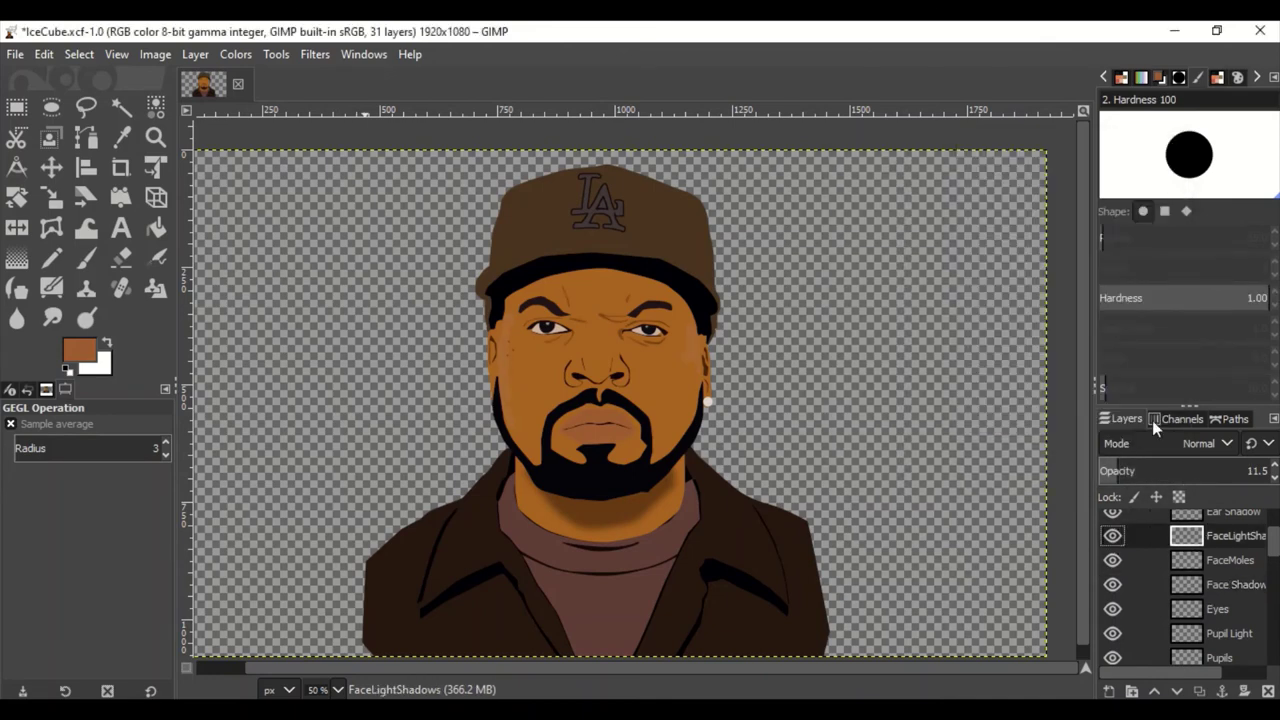
{"action": "key", "text": "shift+ctrl+f"}
{"action": "left_click", "coordinate": [1056, 466]}
{"action": "scroll", "coordinate": [1207, 586], "scroll_direction": "down", "scroll_amount": 3}
{"action": "key", "text": "shift+ctrl+f"}
{"action": "left_click", "coordinate": [1136, 466]}
{"action": "left_click", "coordinate": [1236, 565]}
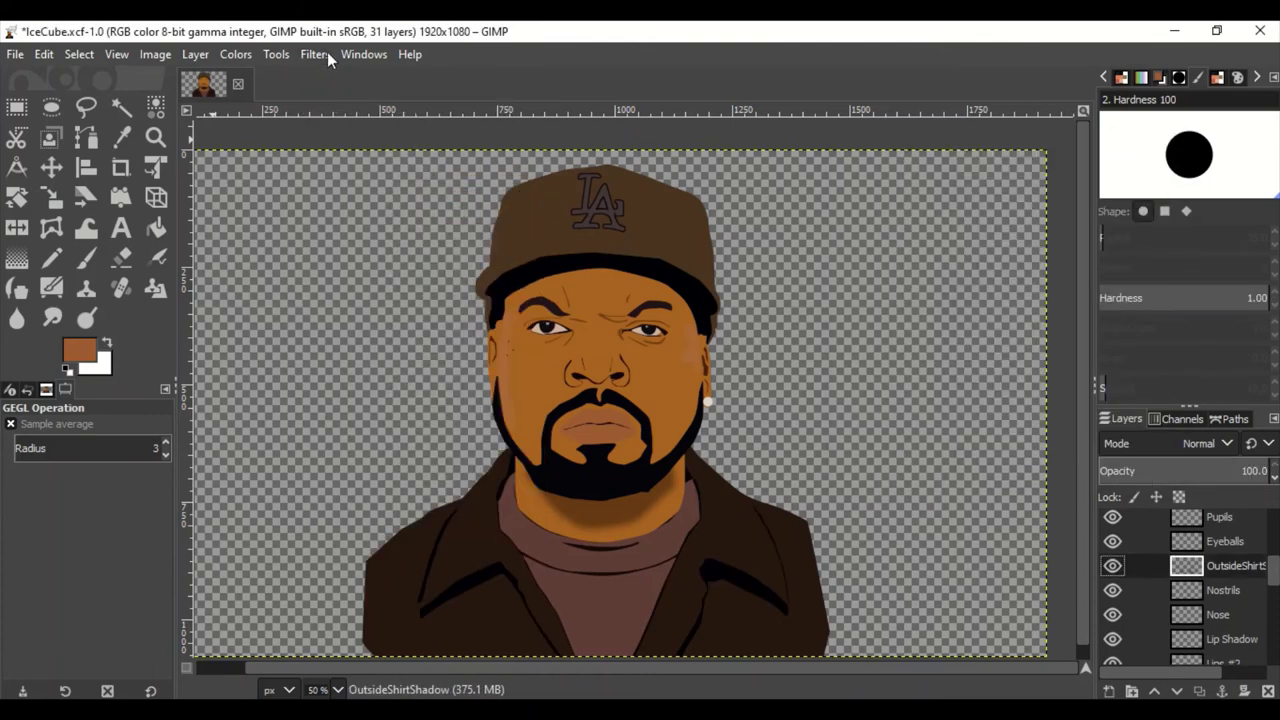
{"action": "key", "text": "shift+ctrl+f"}
{"action": "left_click", "coordinate": [1132, 466]}
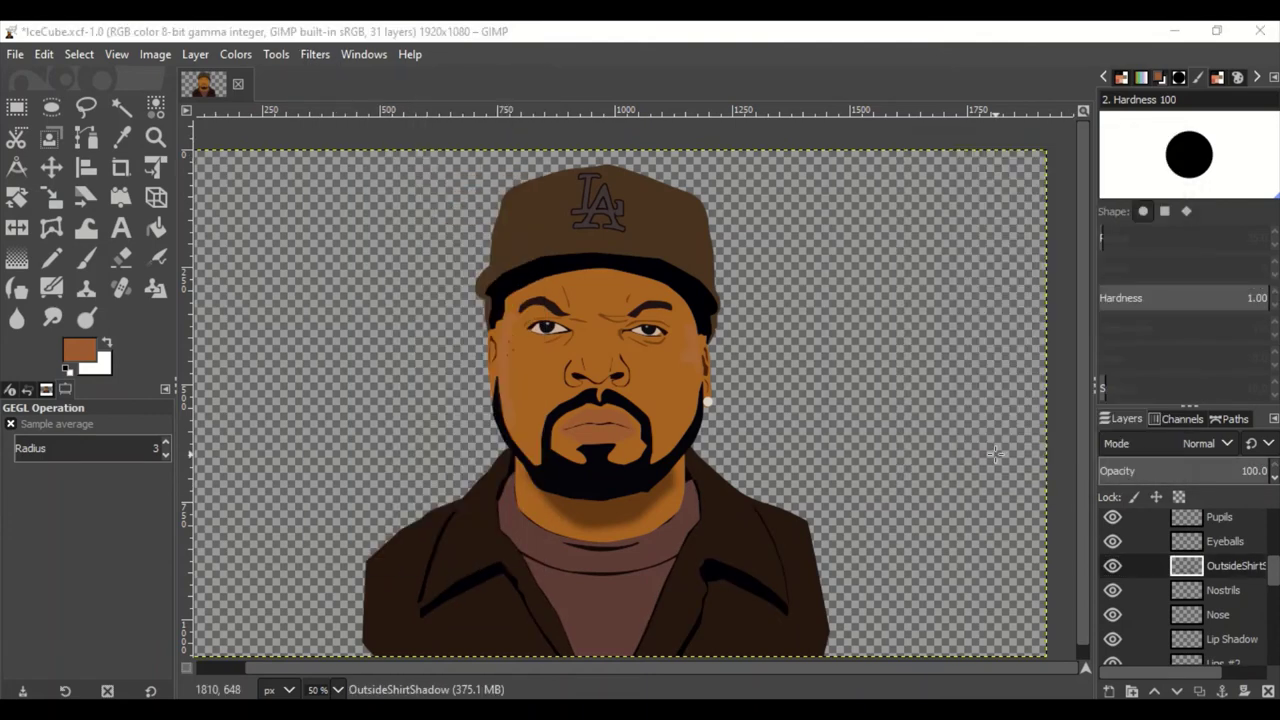
Blur HatShadow at size 1.00 and set its opacity to 96.7
{"action": "scroll", "coordinate": [1150, 580], "scroll_direction": "up", "scroll_amount": 5}
{"action": "left_click", "coordinate": [1232, 578]}
{"action": "left_click", "coordinate": [1112, 578]}
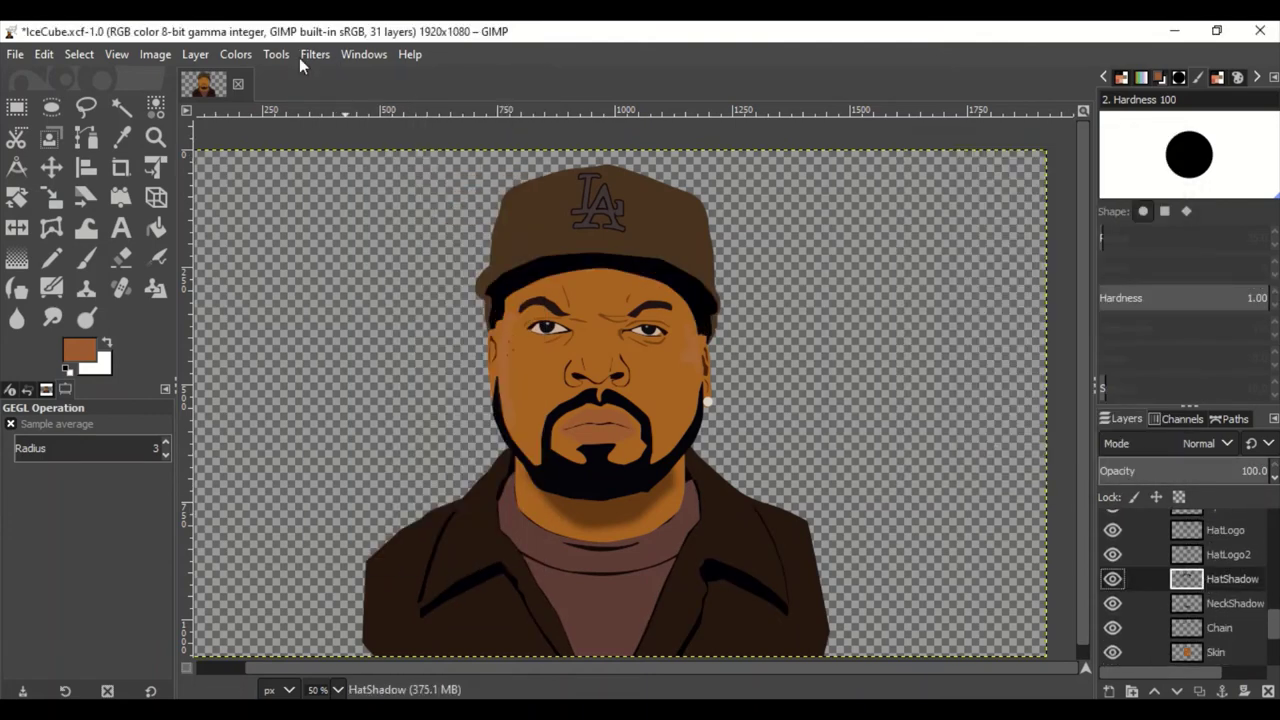
{"action": "key", "text": "shift+ctrl+f"}
{"action": "left_click", "coordinate": [1139, 265]}
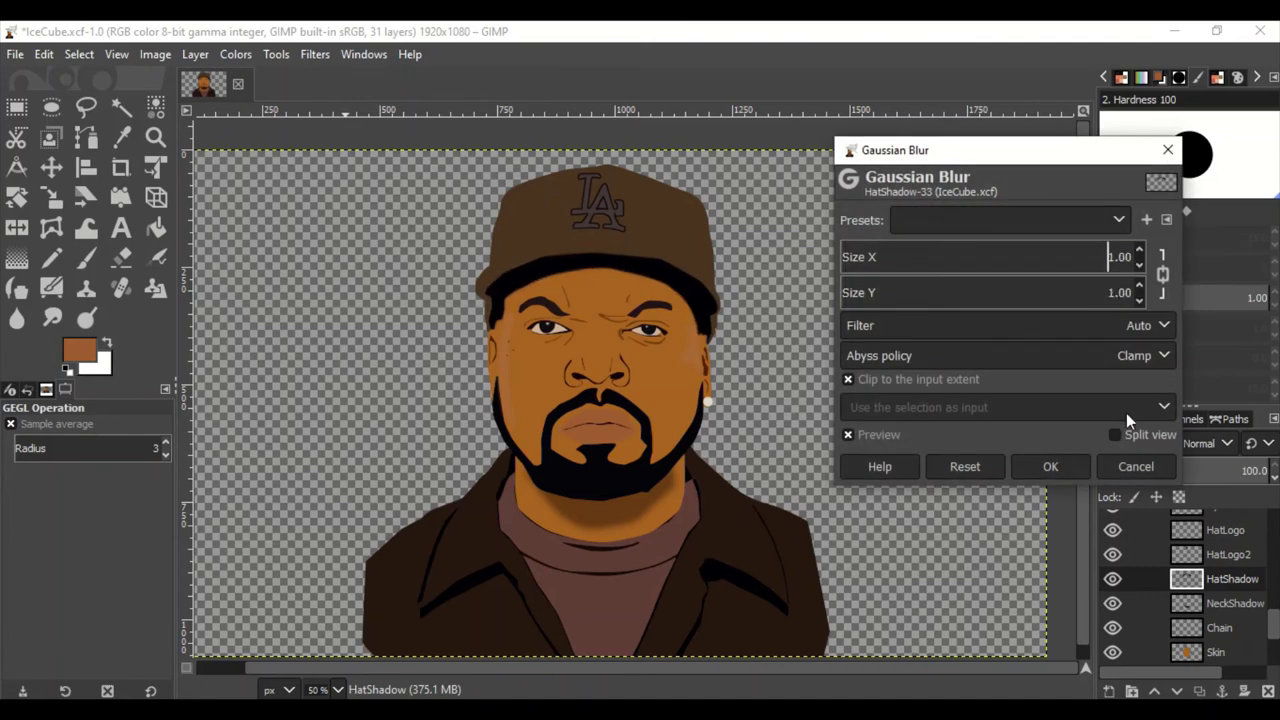
{"action": "left_click", "coordinate": [1136, 466]}
{"action": "left_click_drag", "start_coordinate": [1250, 470], "coordinate": [1270, 470]}
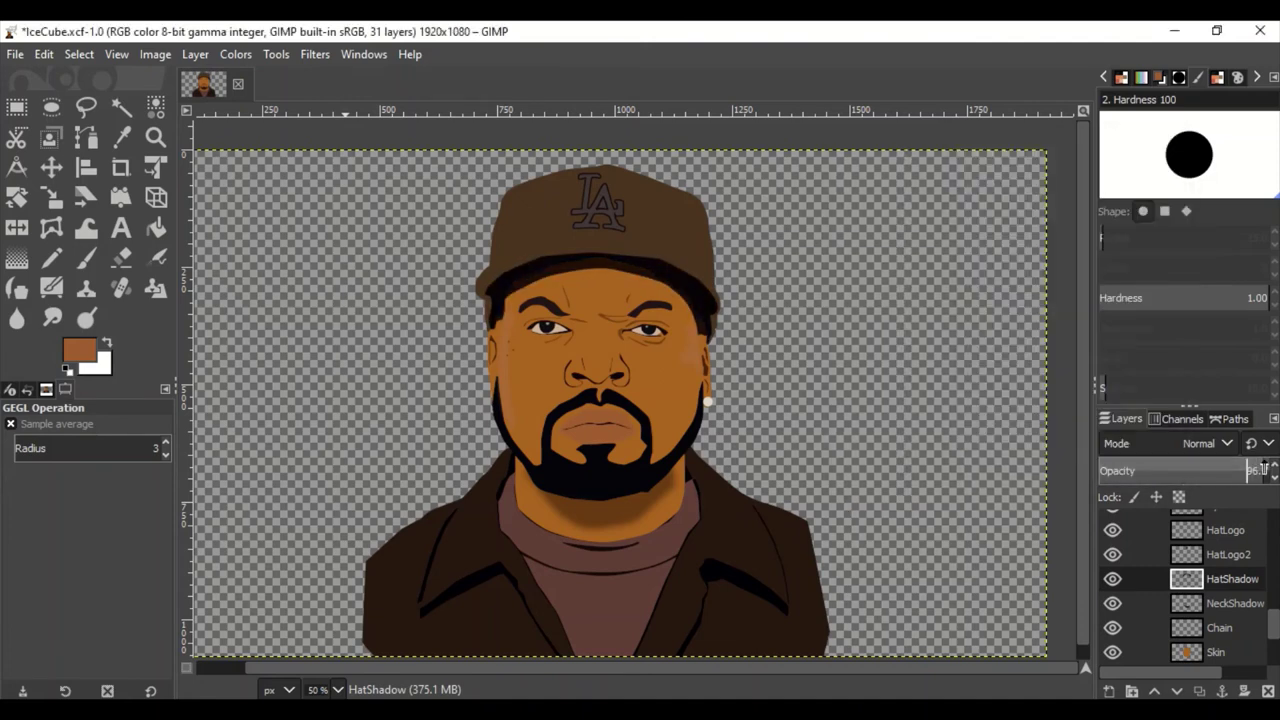
Select the skin area's outline, make HatShadow active again and start editing paths
{"action": "left_click", "coordinate": [1188, 648], "text": "alt"}
{"action": "left_click", "coordinate": [1228, 648]}
{"action": "left_click", "coordinate": [1230, 582]}
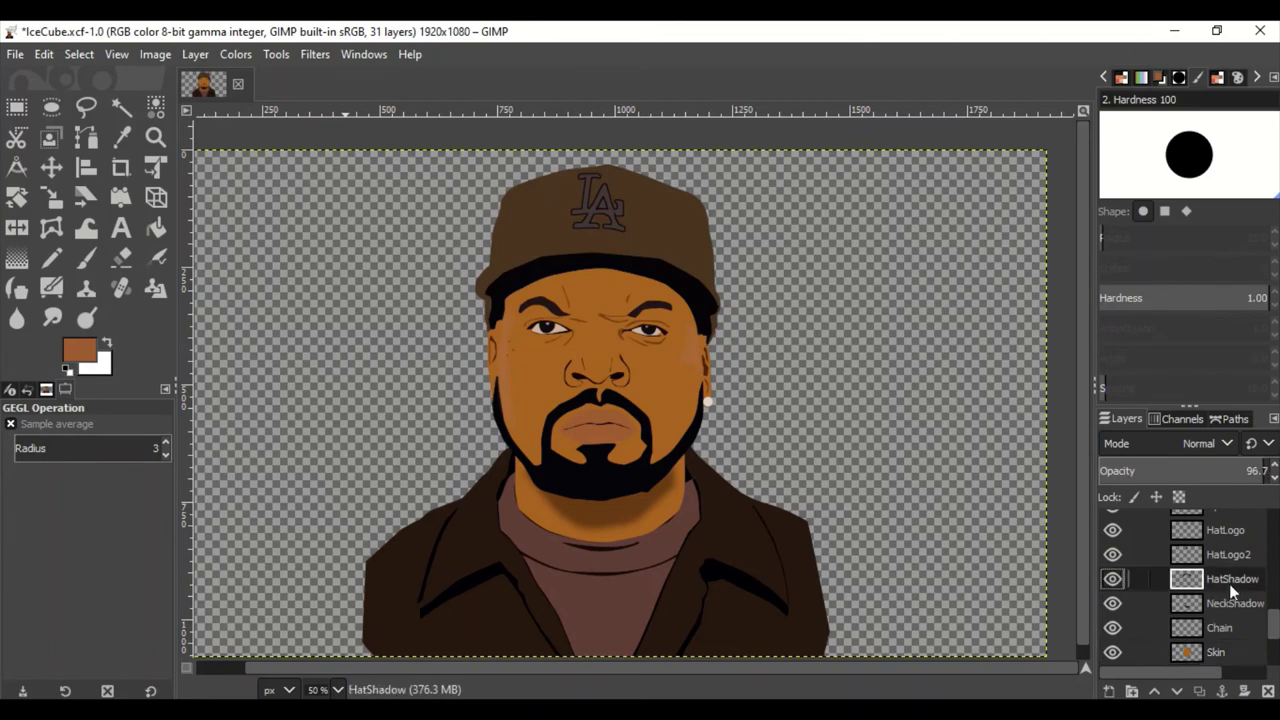
{"action": "left_click", "coordinate": [86, 138]}
{"action": "scroll", "coordinate": [763, 277], "scroll_direction": "up", "scroll_amount": 2}
Reshape the brim path and add anchors so it follows the cap brim in the photo
{"action": "scroll", "coordinate": [600, 406], "scroll_direction": "up", "scroll_amount": 1}
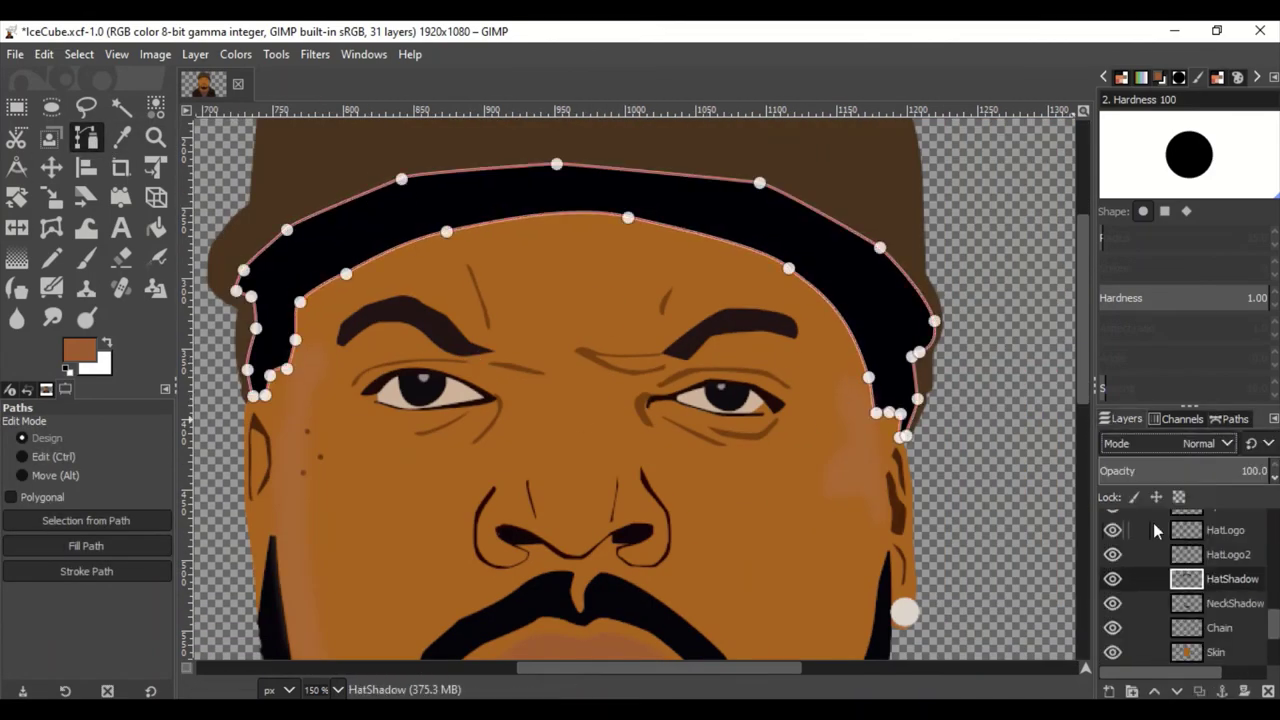
{"action": "scroll", "coordinate": [288, 293], "scroll_direction": "up", "scroll_amount": 3}
{"action": "scroll", "coordinate": [288, 293], "scroll_direction": "left", "scroll_amount": 3}
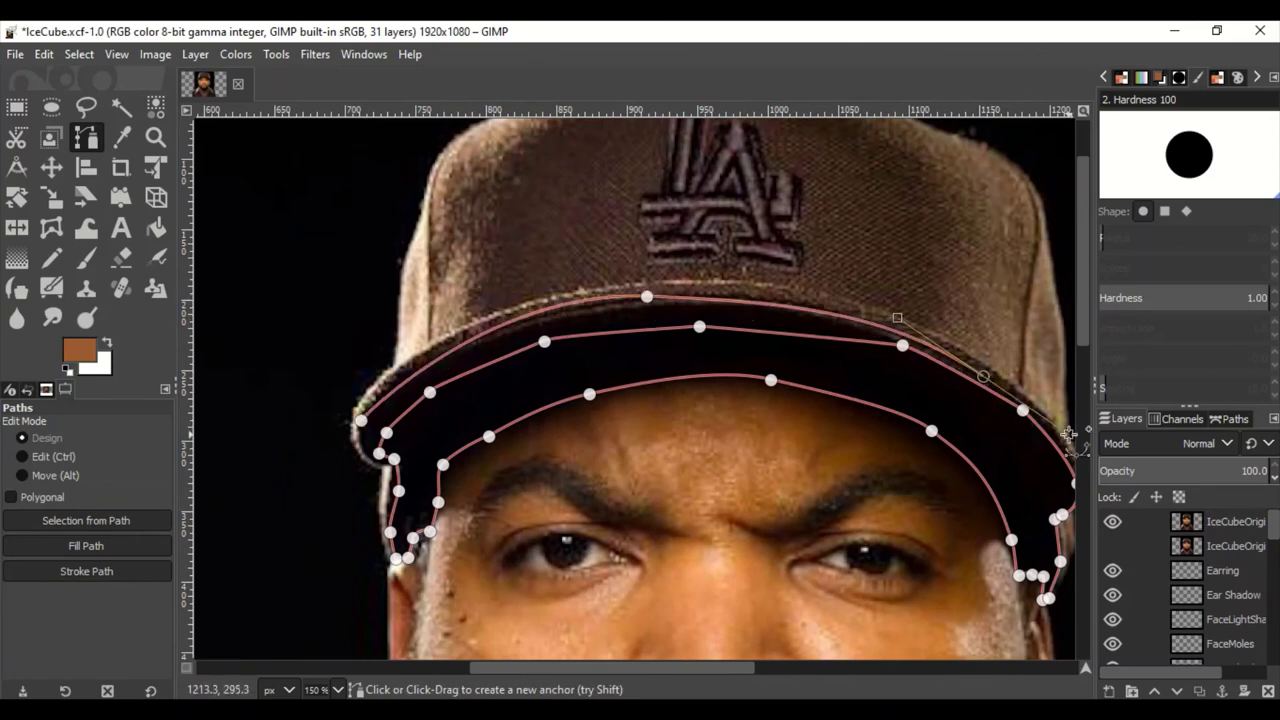
{"action": "left_click_drag", "start_coordinate": [1070, 434], "coordinate": [852, 324]}
{"action": "scroll", "coordinate": [906, 423], "scroll_direction": "right", "scroll_amount": 5}
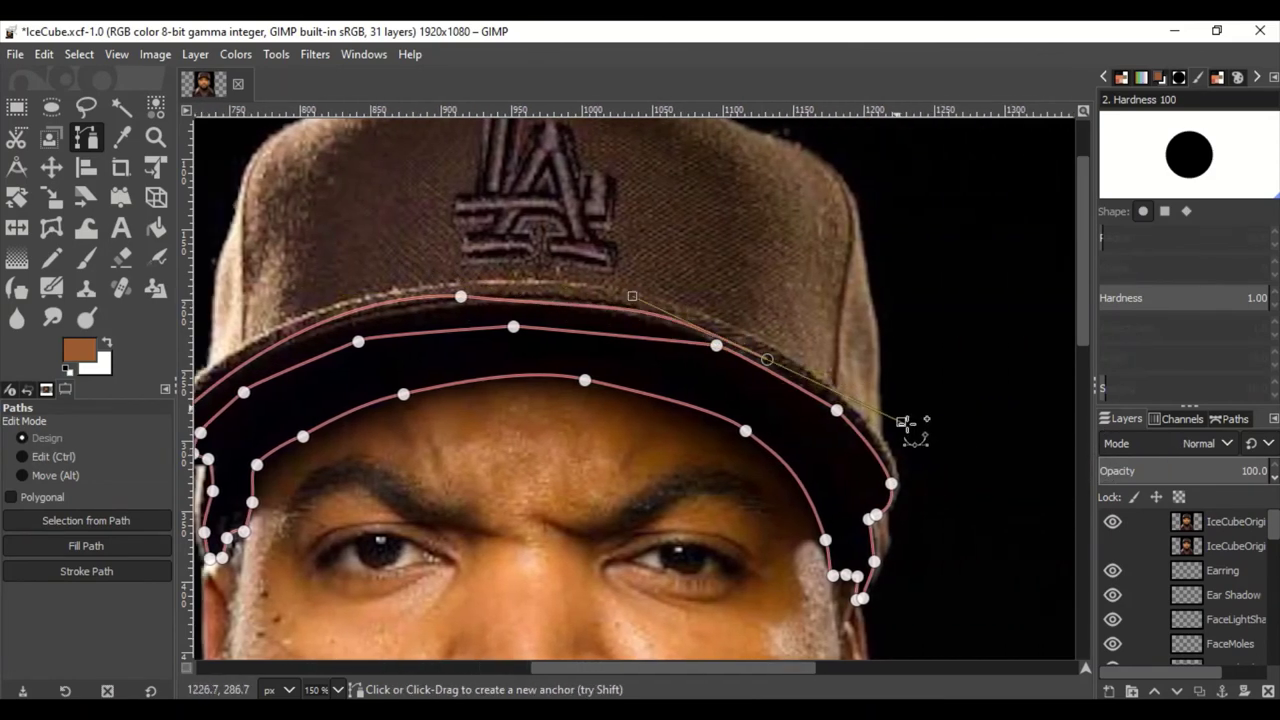
{"action": "left_click", "coordinate": [646, 310], "text": "ctrl"}
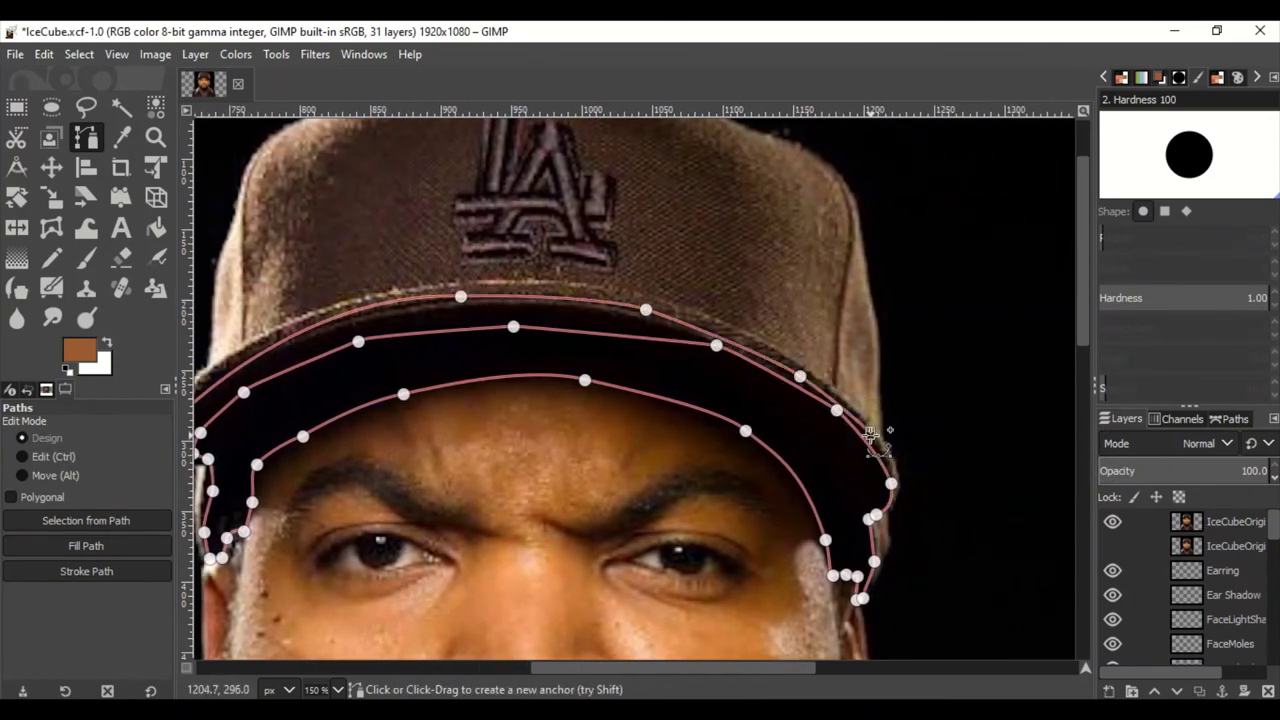
{"action": "left_click", "coordinate": [460, 297]}
Stroke the brim path in near-black on the HatShadow layer
{"action": "left_click", "coordinate": [80, 350]}
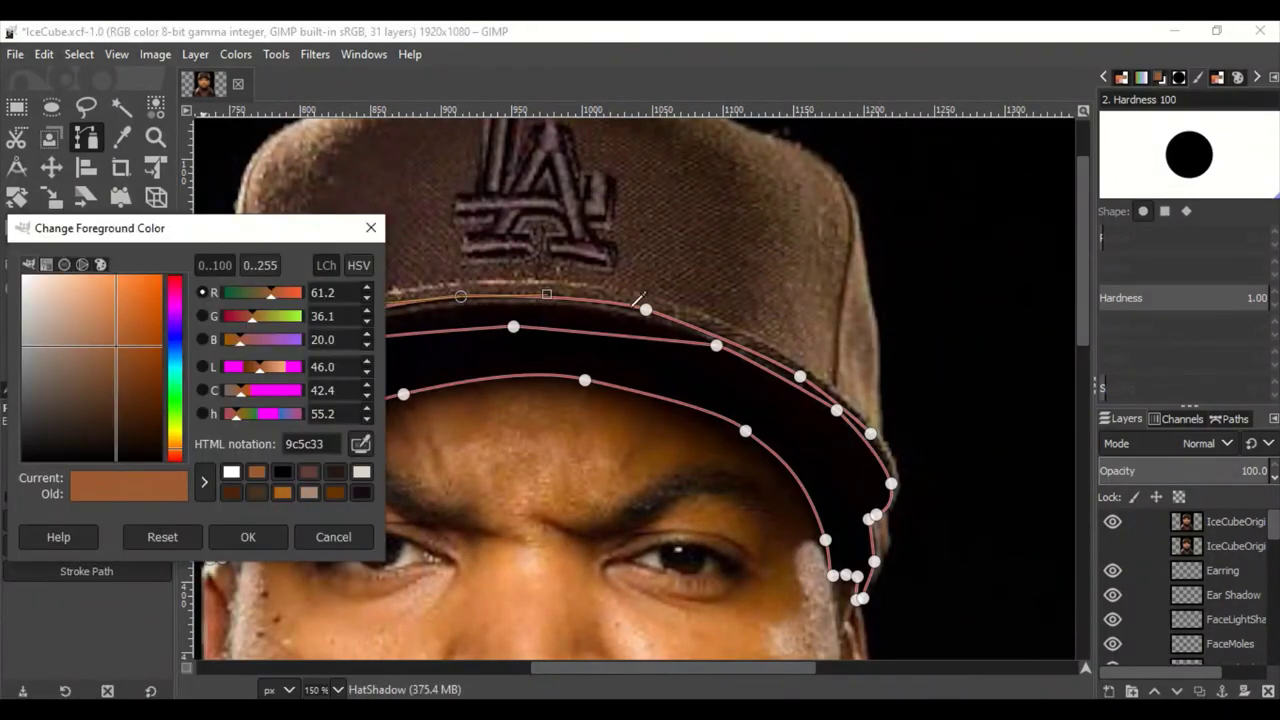
{"action": "left_click", "coordinate": [246, 534]}
{"action": "scroll", "coordinate": [1200, 590], "scroll_direction": "down", "scroll_amount": 5}
{"action": "left_click", "coordinate": [1232, 635]}
{"action": "left_click", "coordinate": [86, 571]}
{"action": "left_click", "coordinate": [226, 678]}
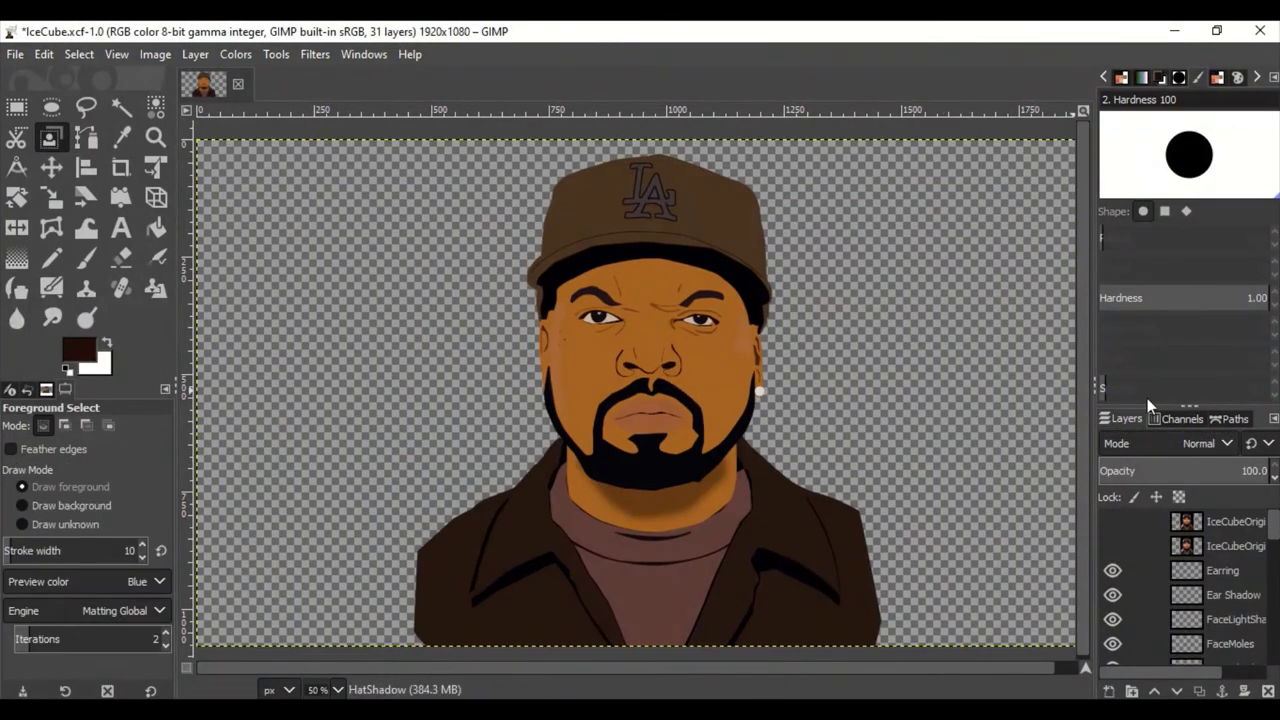
Show the reference photo and merge Lips #2 down into a single Mouth layer
{"action": "left_click", "coordinate": [1113, 546]}
{"action": "scroll", "coordinate": [1180, 575], "scroll_direction": "down", "scroll_amount": 5}
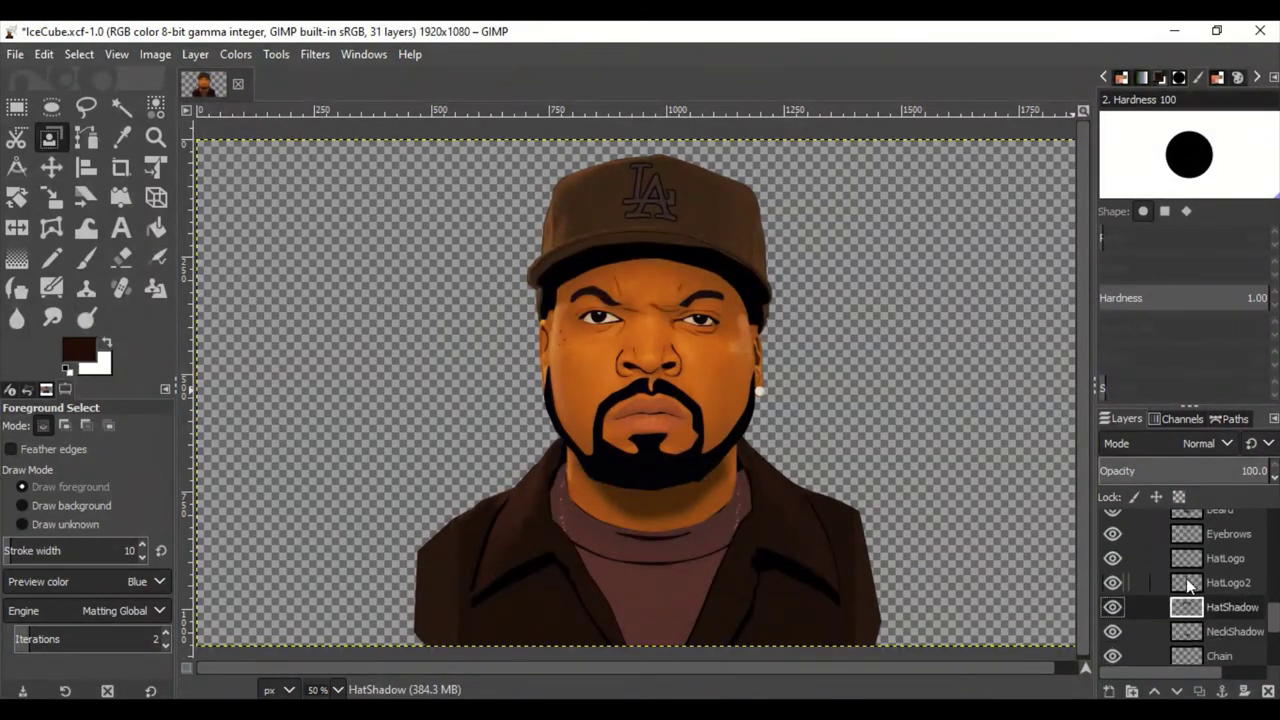
{"action": "scroll", "coordinate": [1180, 575], "scroll_direction": "down", "scroll_amount": 3}
{"action": "right_click", "coordinate": [1222, 568]}
{"action": "left_click", "coordinate": [1135, 628]}
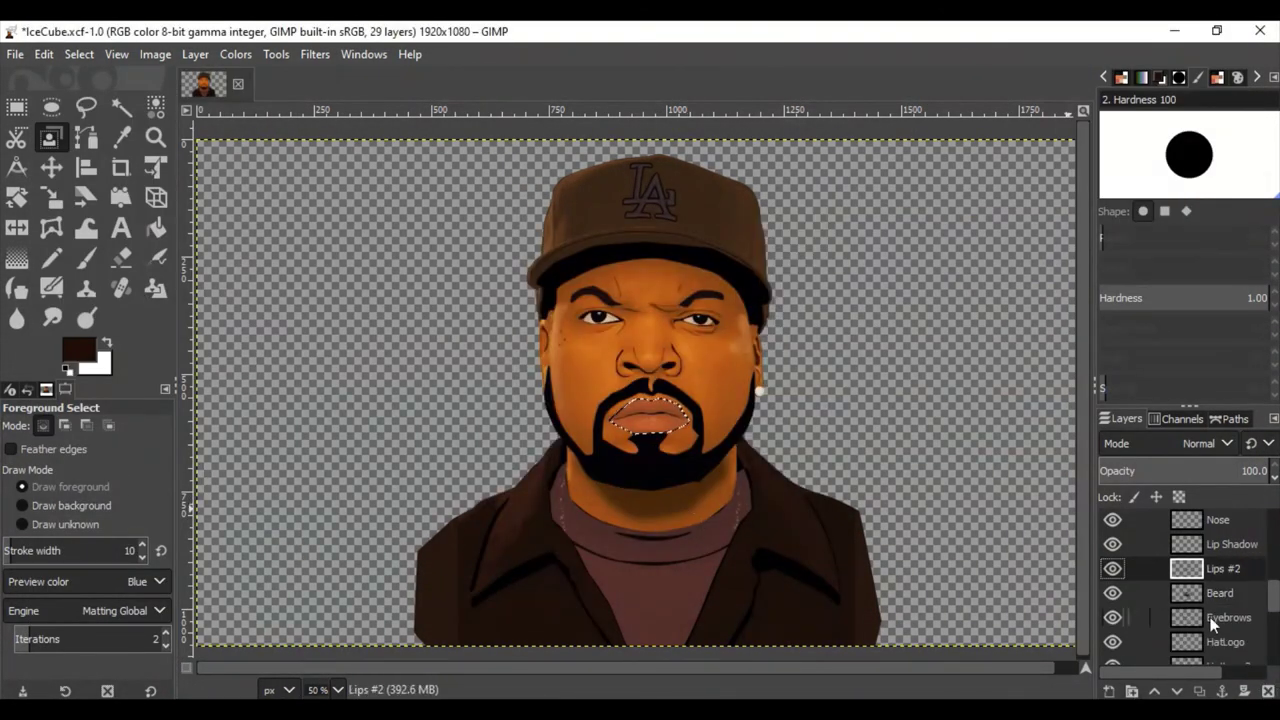
Zoom in on the mouth and beard, then back out to view the whole portrait
{"action": "scroll", "coordinate": [651, 443], "scroll_direction": "up", "scroll_amount": 1, "text": "ctrl"}
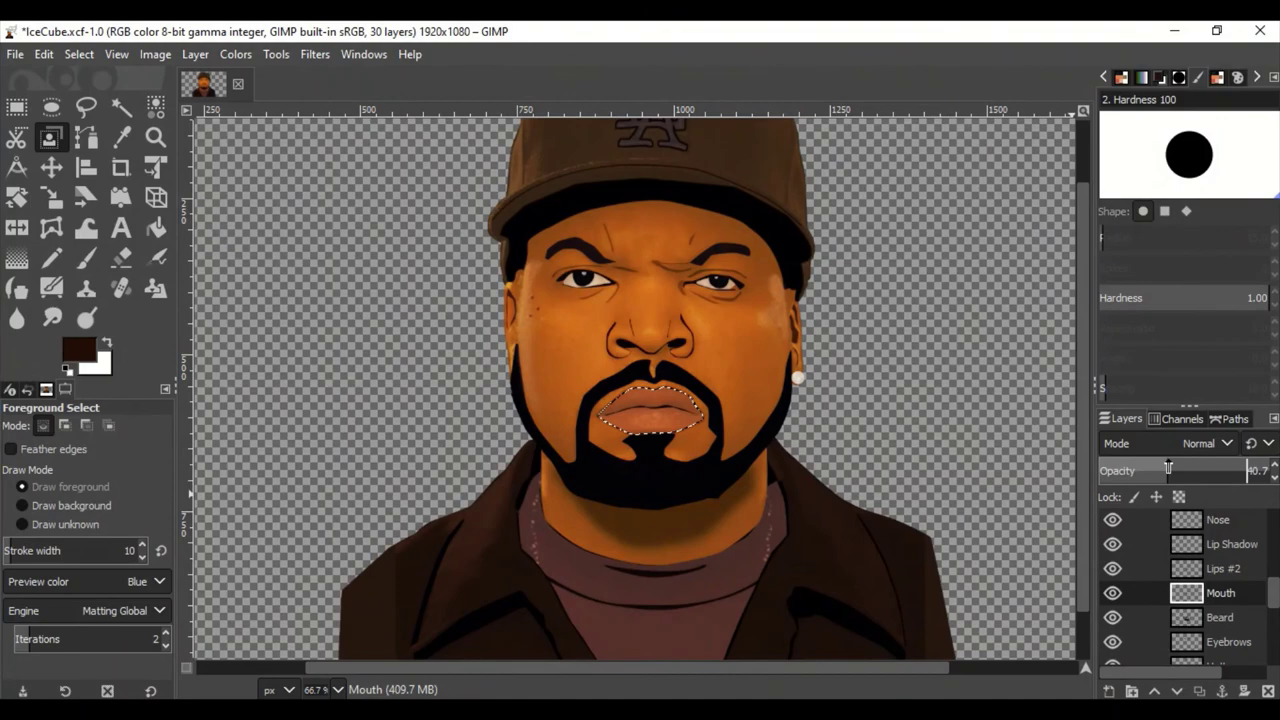
{"action": "key", "text": "2"}
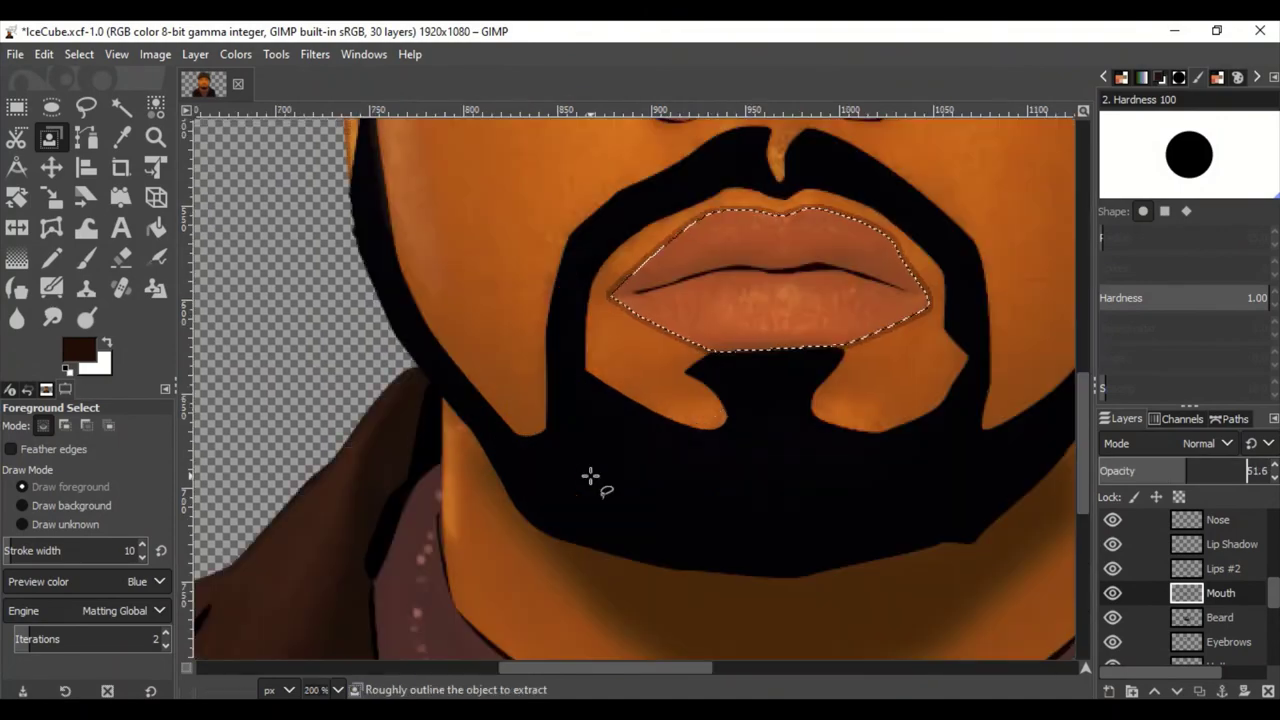
{"action": "key", "text": "shift+2"}
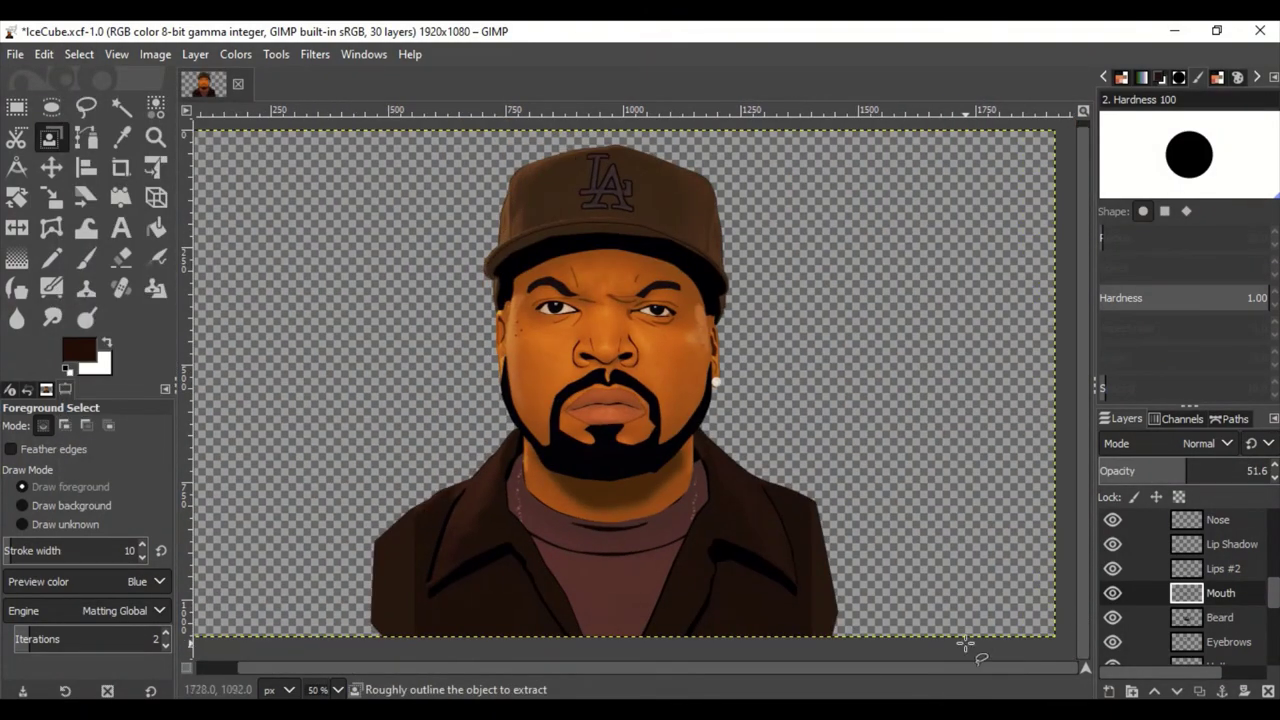
{"action": "scroll", "coordinate": [1243, 555], "scroll_direction": "up", "scroll_amount": 5}
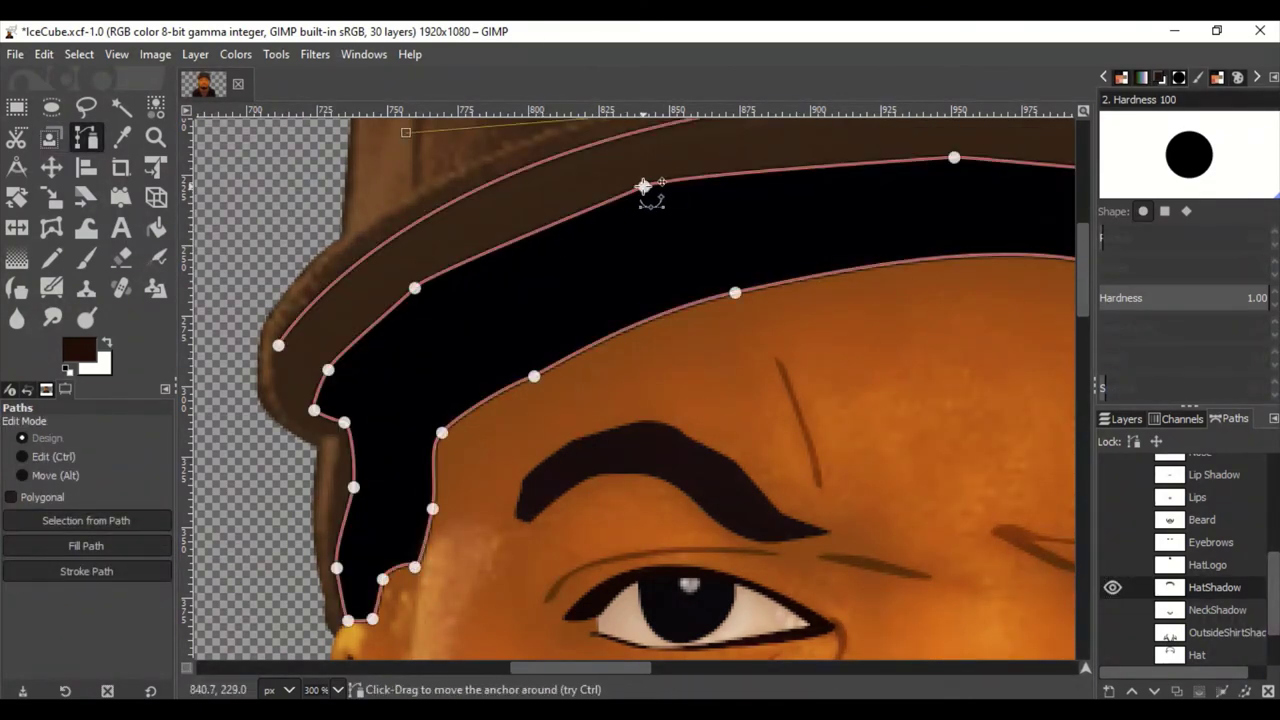
Fill the brim shadow path with black on HatShadow and leave path editing
{"action": "scroll", "coordinate": [505, 243], "scroll_direction": "up", "scroll_amount": 2, "text": "ctrl"}
{"action": "scroll", "coordinate": [734, 271], "scroll_direction": "up", "scroll_amount": 1, "text": "ctrl"}
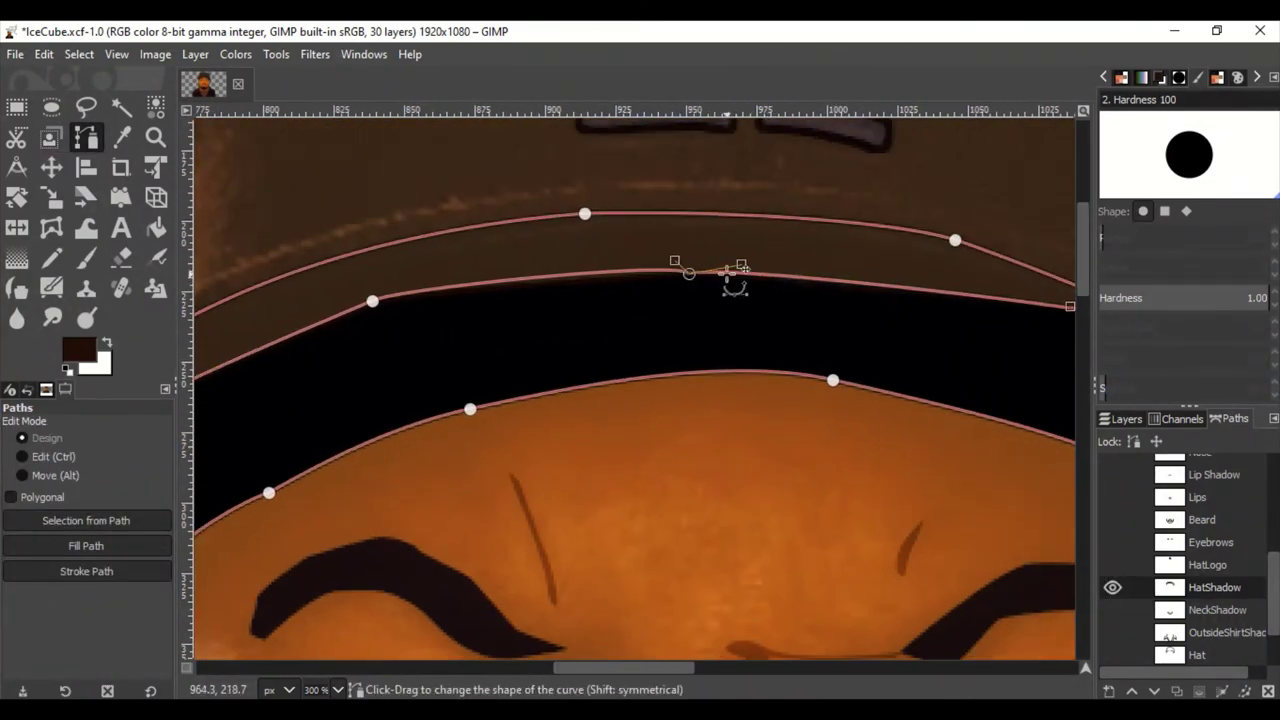
{"action": "scroll", "coordinate": [728, 275], "scroll_direction": "up", "scroll_amount": 1, "text": "ctrl"}
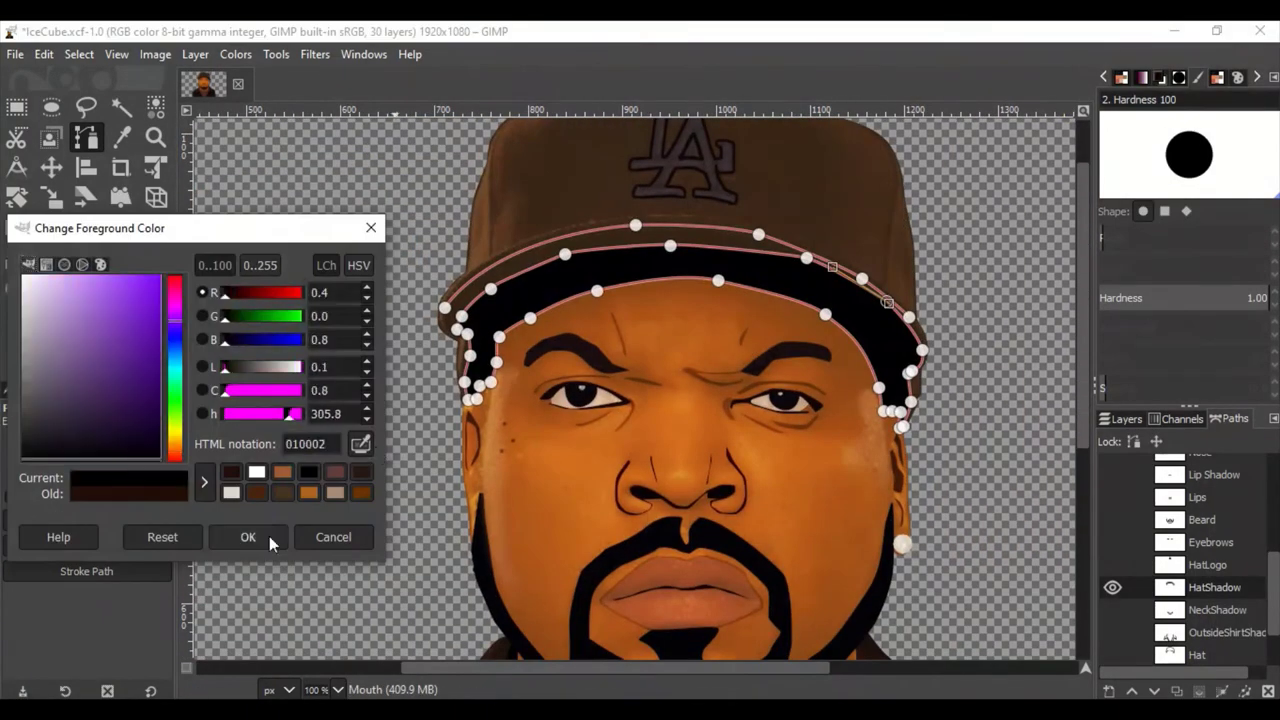
{"action": "left_click", "coordinate": [224, 625]}
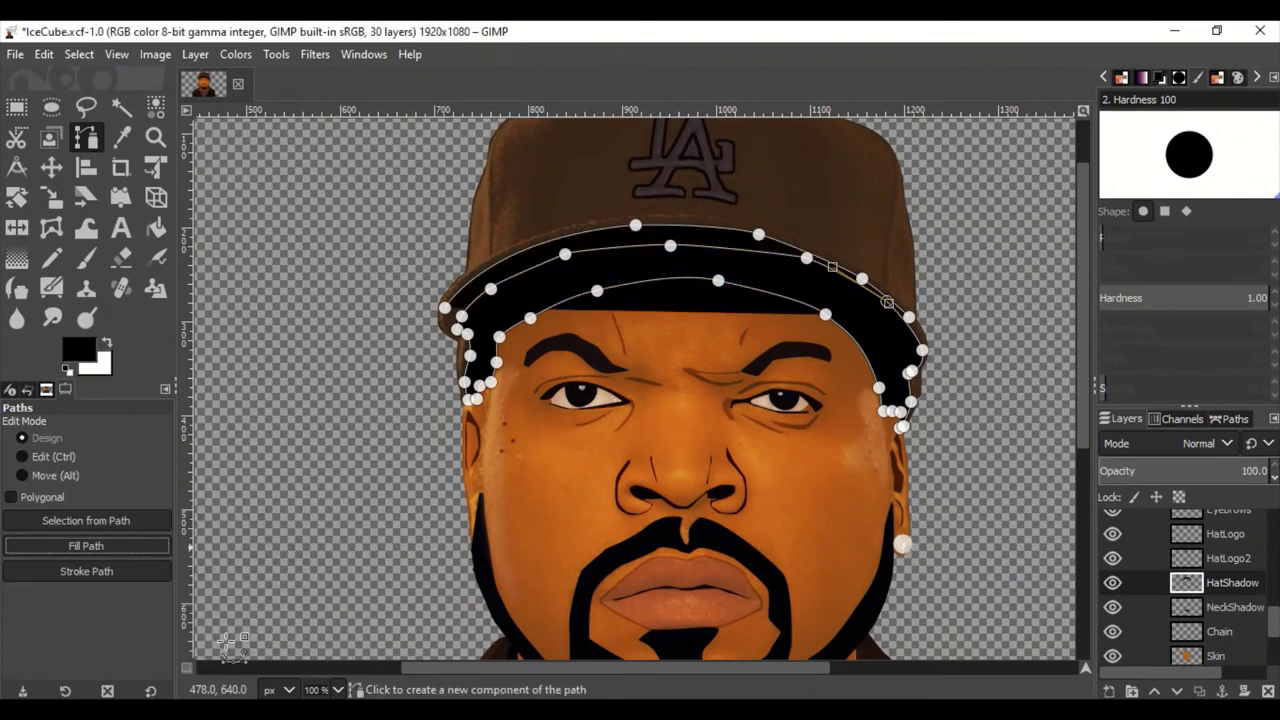
{"action": "left_click", "coordinate": [51, 167]}
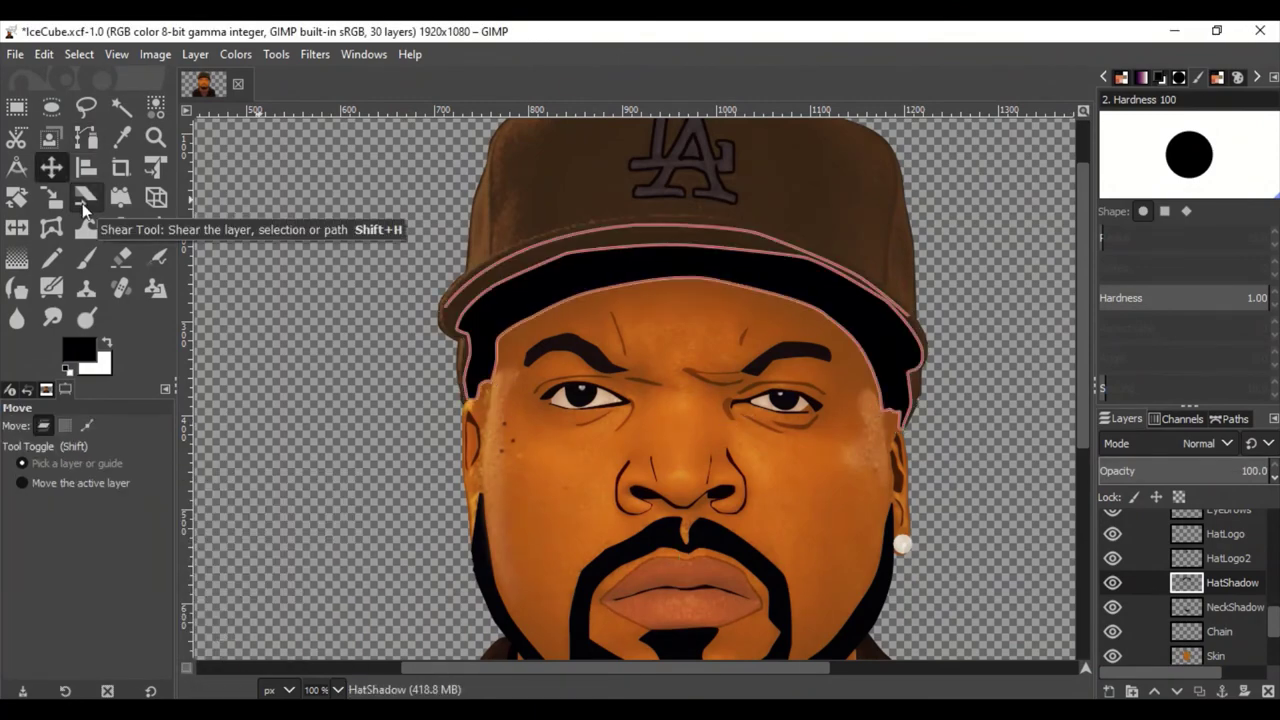
{"action": "left_click", "coordinate": [51, 137]}
{"action": "scroll", "coordinate": [773, 520], "scroll_direction": "down", "scroll_amount": 1}
{"action": "scroll", "coordinate": [885, 433], "scroll_direction": "down", "scroll_amount": 1}
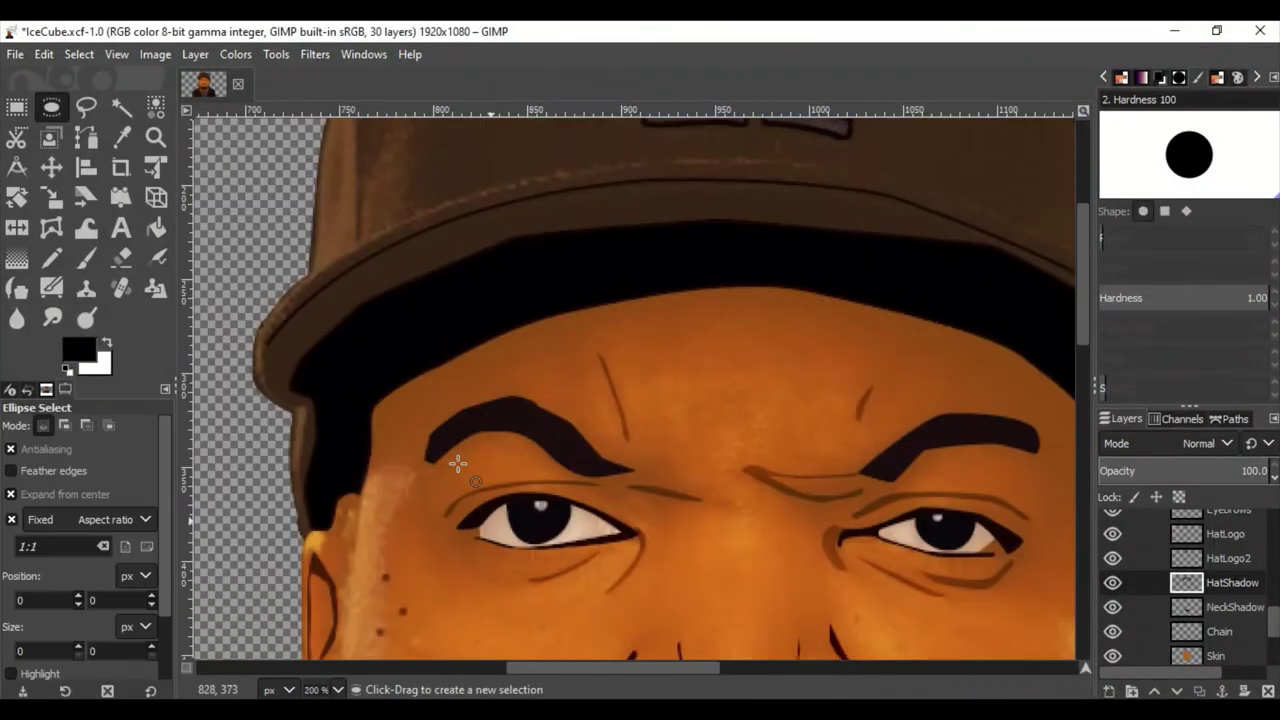
Undo the stray black paint along the top of the brim shadow
{"action": "scroll", "coordinate": [434, 351], "scroll_direction": "down", "scroll_amount": 1}
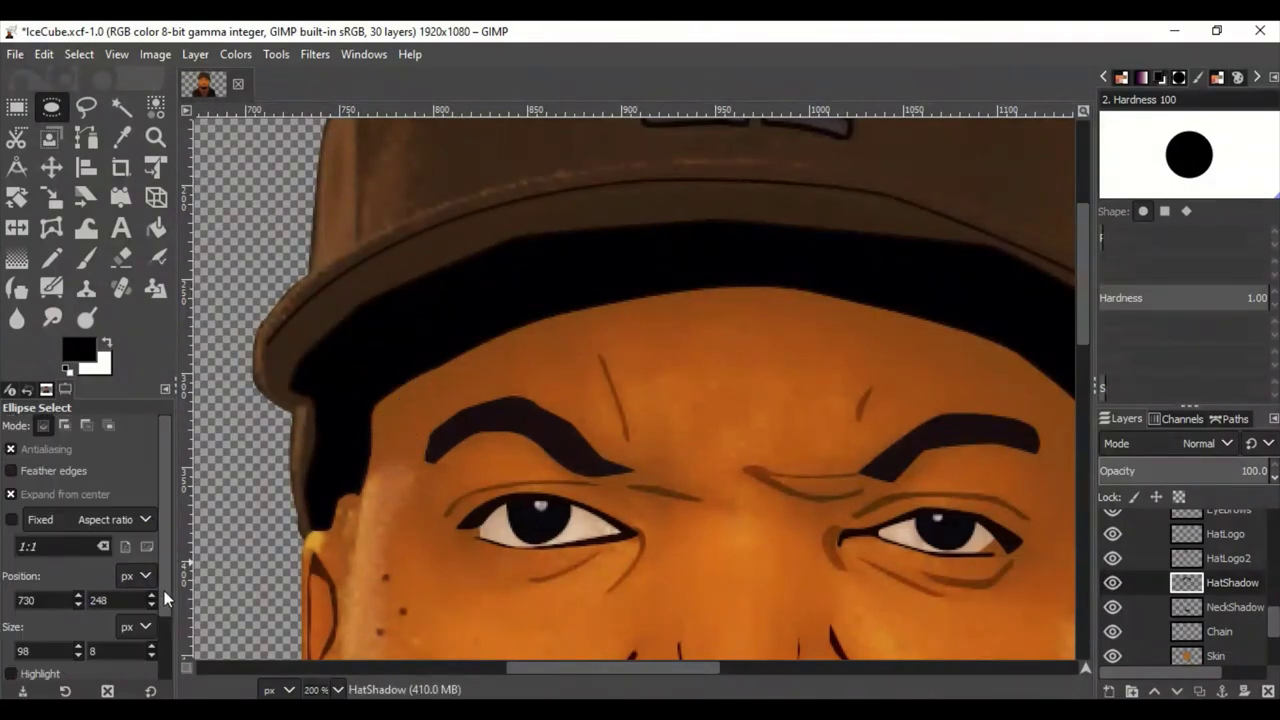
{"action": "left_click_drag", "start_coordinate": [670, 271], "coordinate": [770, 235]}
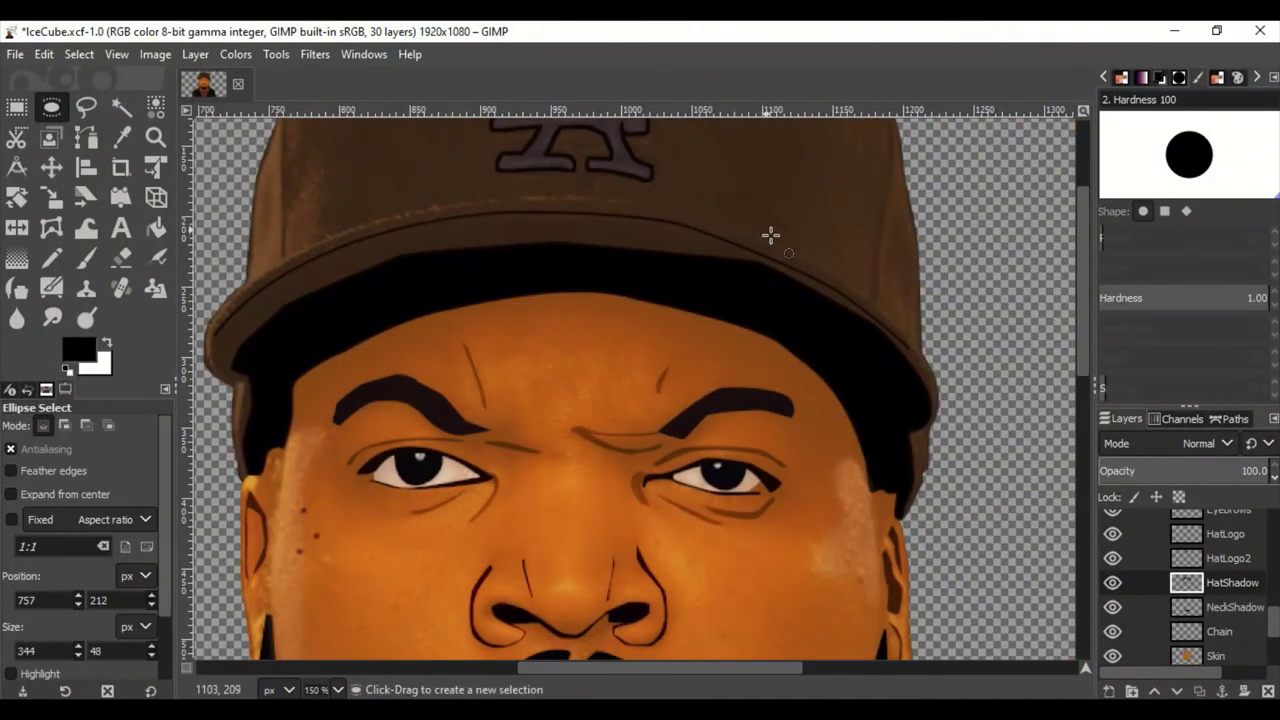
{"action": "key", "text": "p"}
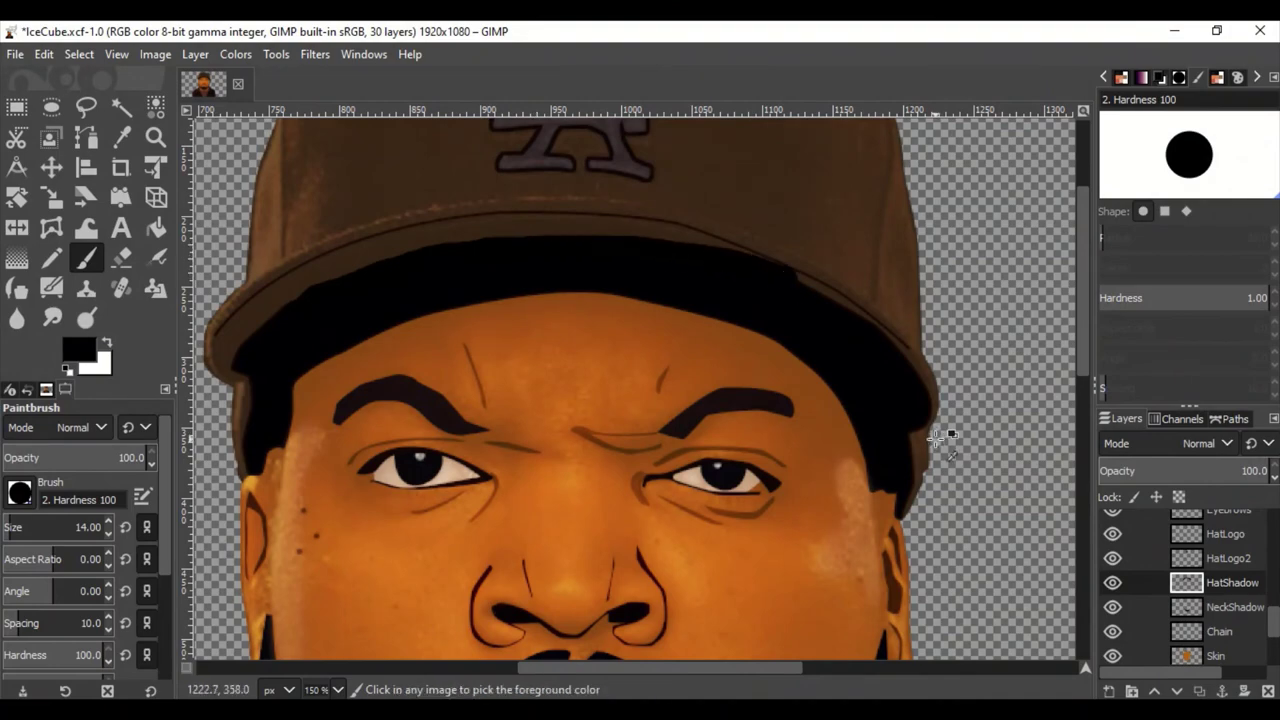
{"action": "key", "text": "ctrl+z"}
{"action": "key", "text": "ctrl+z"}
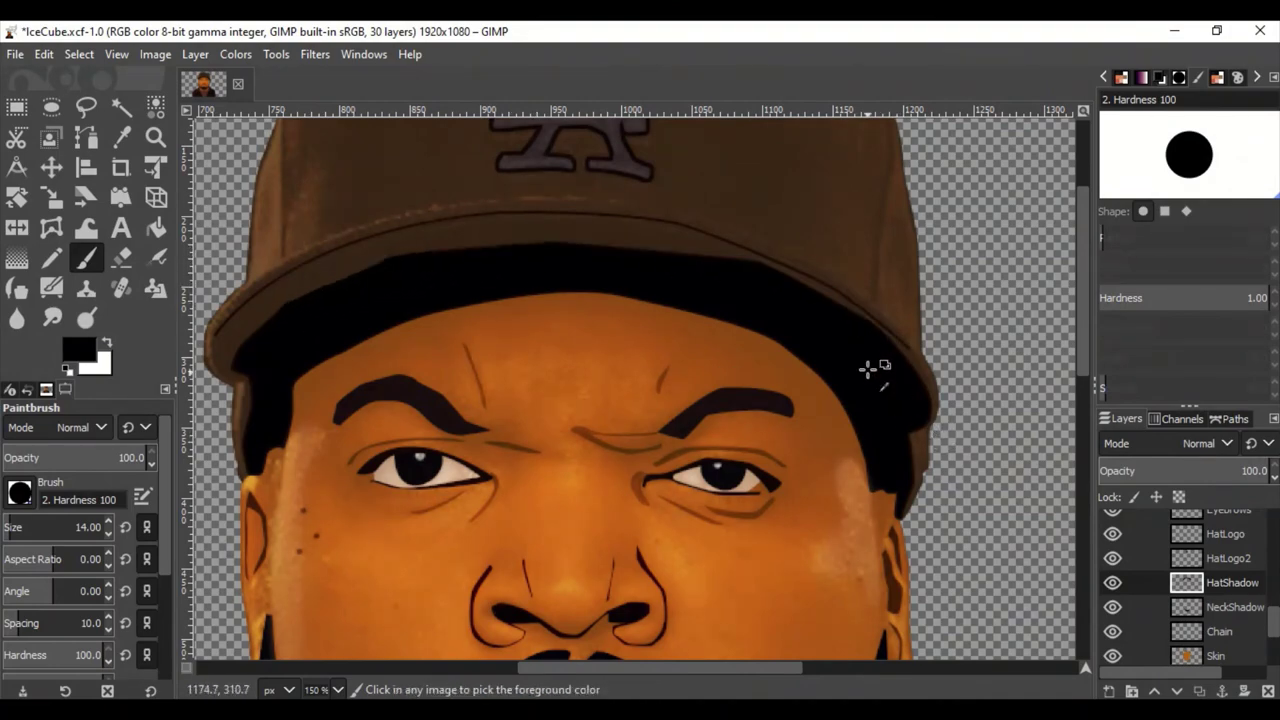
Set the Paintbrush mode to Erase and make Outside Shirt the active layer
{"action": "scroll", "coordinate": [818, 504], "scroll_direction": "down", "scroll_amount": 3, "text": "ctrl"}
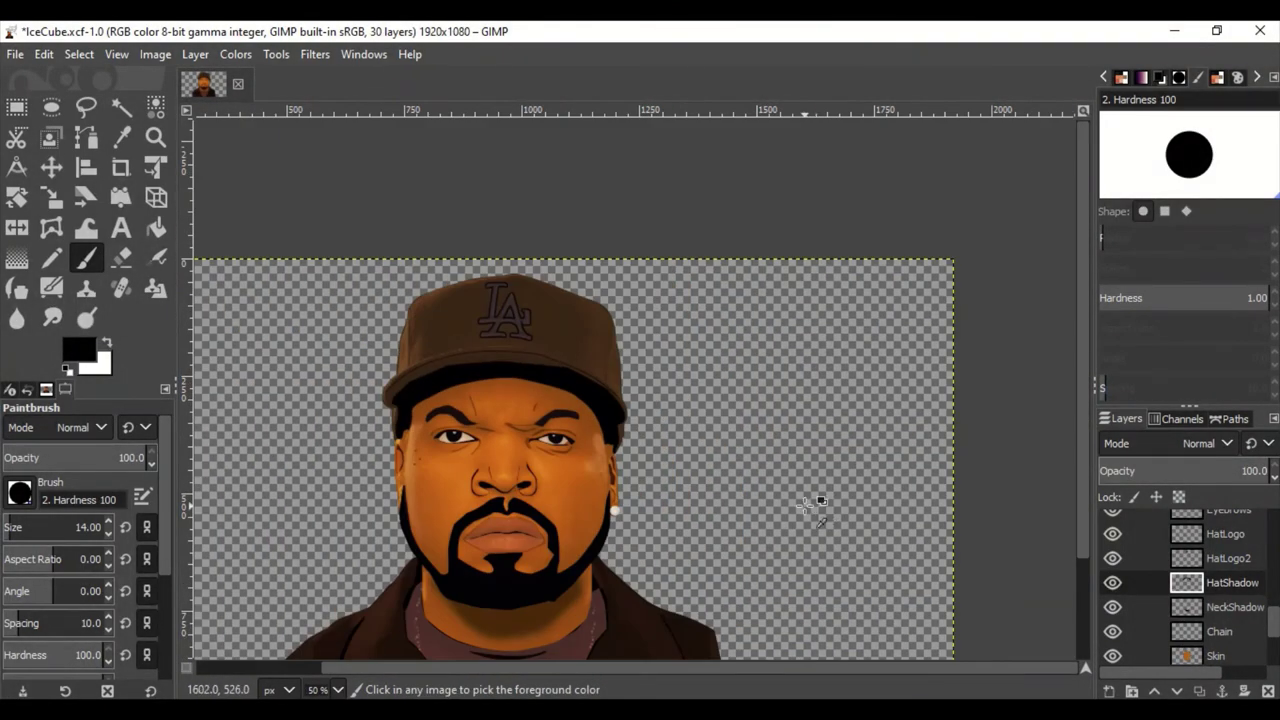
{"action": "left_click", "coordinate": [85, 427]}
{"action": "left_click", "coordinate": [80, 126]}
{"action": "scroll", "coordinate": [515, 315], "scroll_direction": "up", "scroll_amount": 3, "text": "ctrl"}
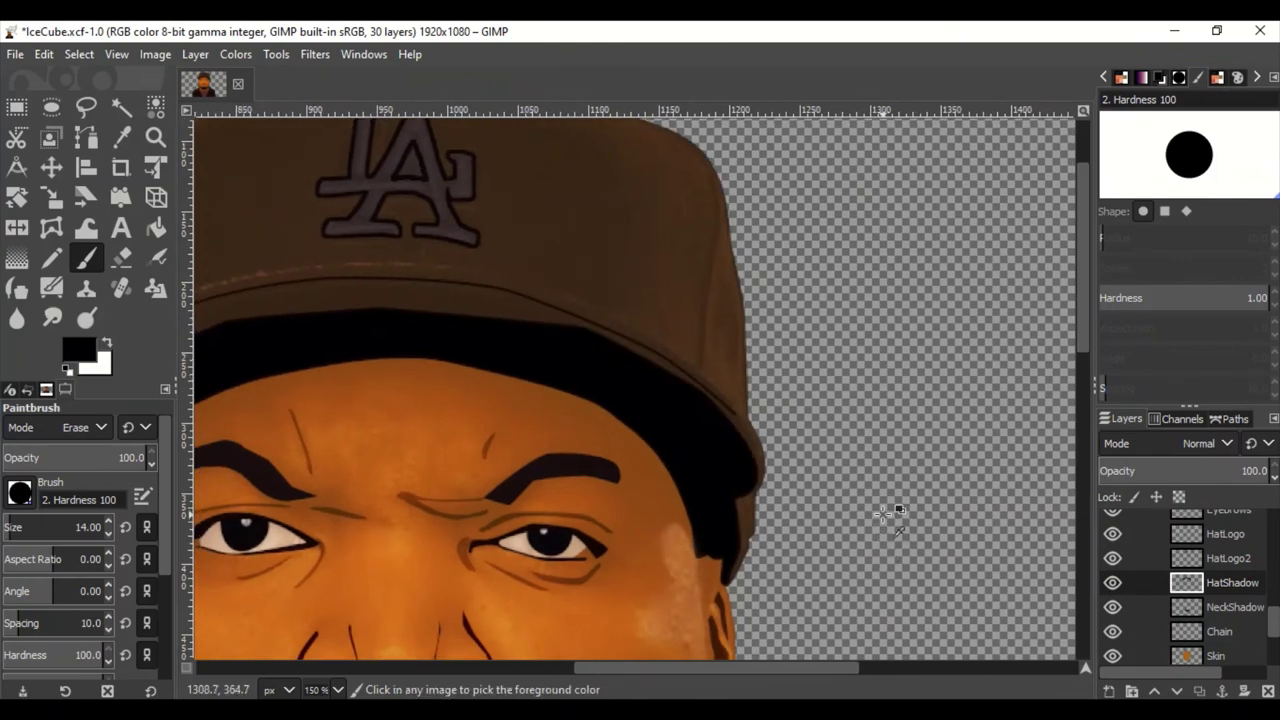
{"action": "scroll", "coordinate": [898, 512], "scroll_direction": "down", "scroll_amount": 4, "text": "ctrl"}
{"action": "scroll", "coordinate": [1188, 609], "scroll_direction": "down", "scroll_amount": 5}
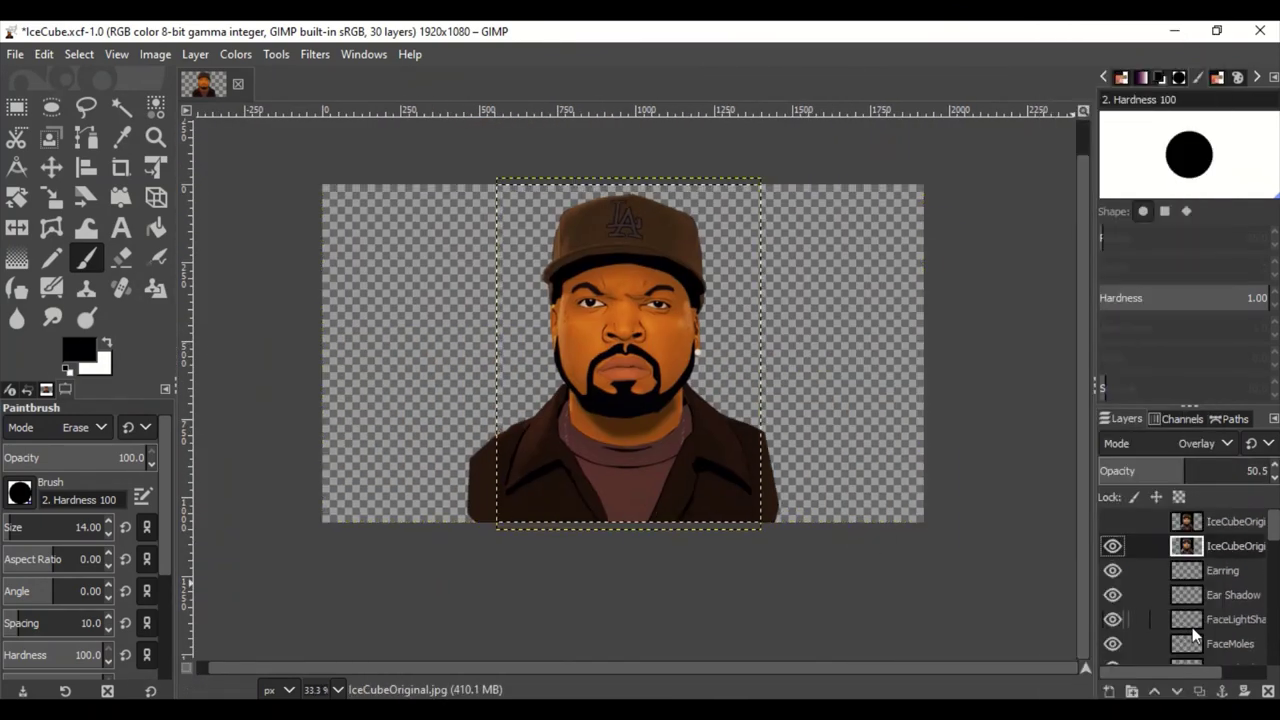
{"action": "left_click", "coordinate": [1225, 578]}
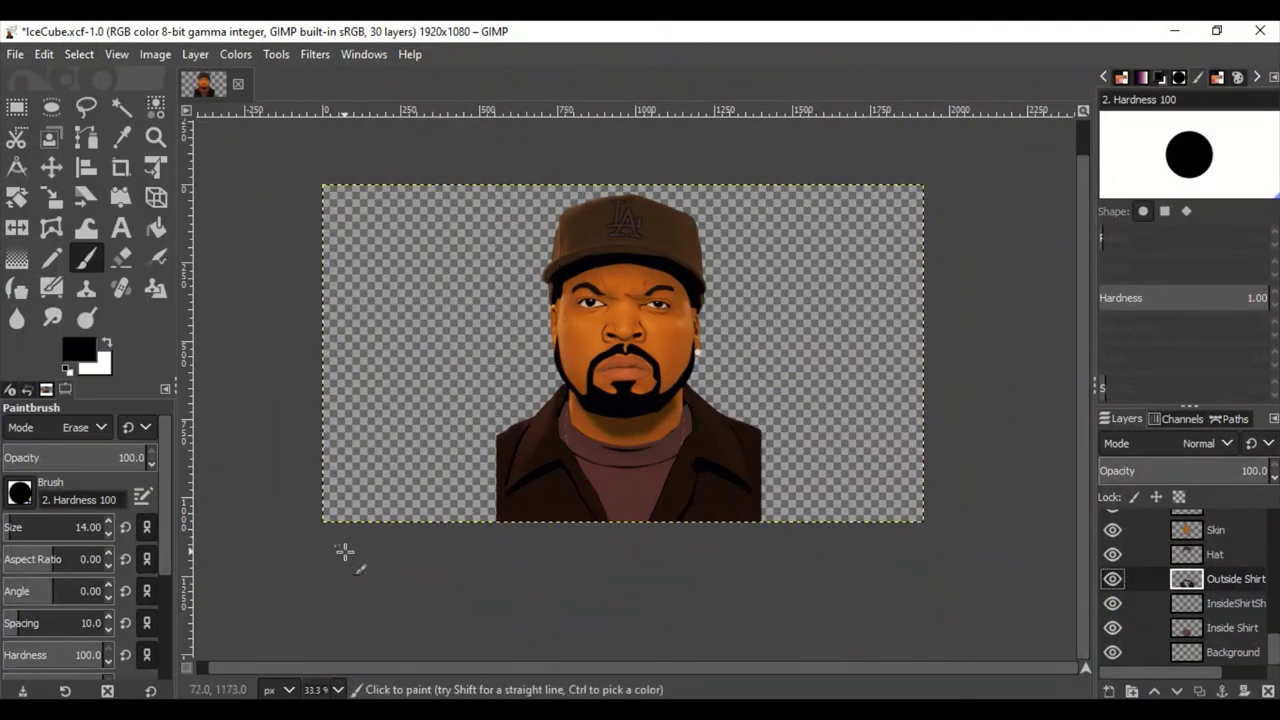
{"action": "scroll", "coordinate": [620, 450], "scroll_direction": "up", "scroll_amount": 5, "text": "ctrl"}
Paint white bead dots down the neck with a smaller brush
{"action": "scroll", "coordinate": [1238, 542], "scroll_direction": "up", "scroll_amount": 10}
{"action": "left_click", "coordinate": [1222, 595]}
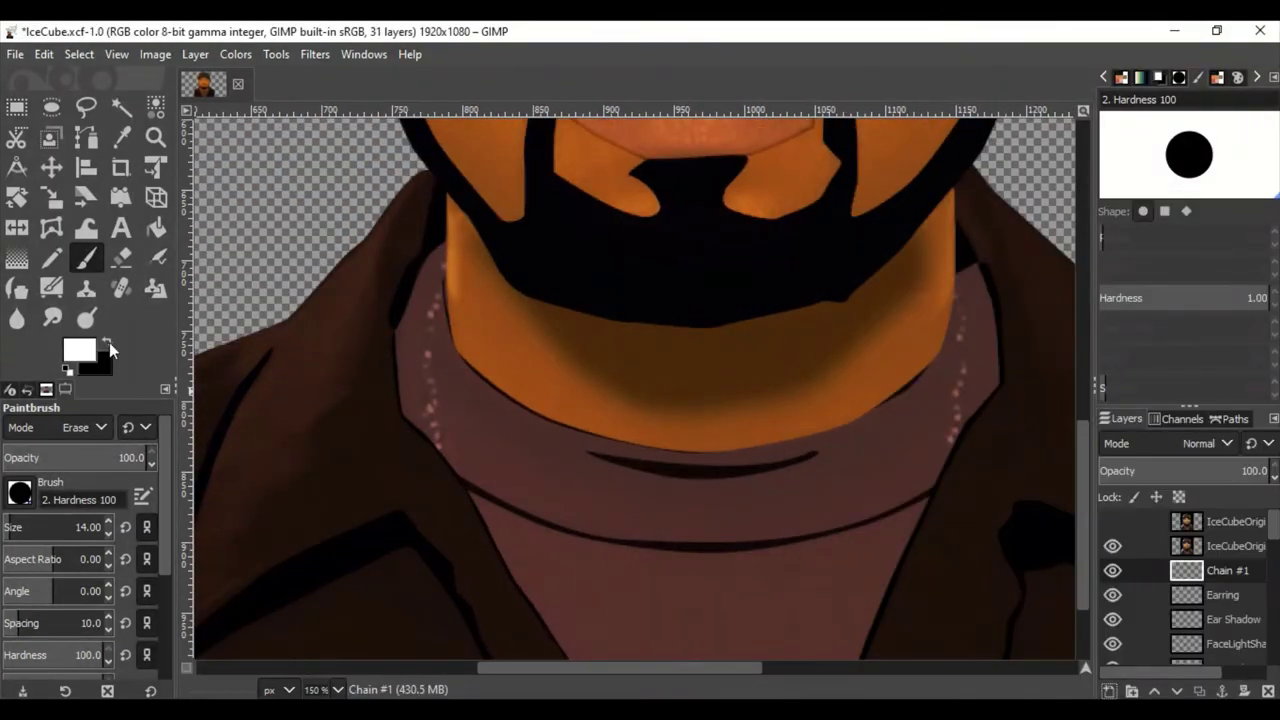
{"action": "scroll", "coordinate": [502, 229], "scroll_direction": "up", "scroll_amount": 2, "text": "ctrl"}
{"action": "key", "text": "bracketleft"}
{"action": "key", "text": "bracketleft"}
{"action": "key", "text": "bracketleft"}
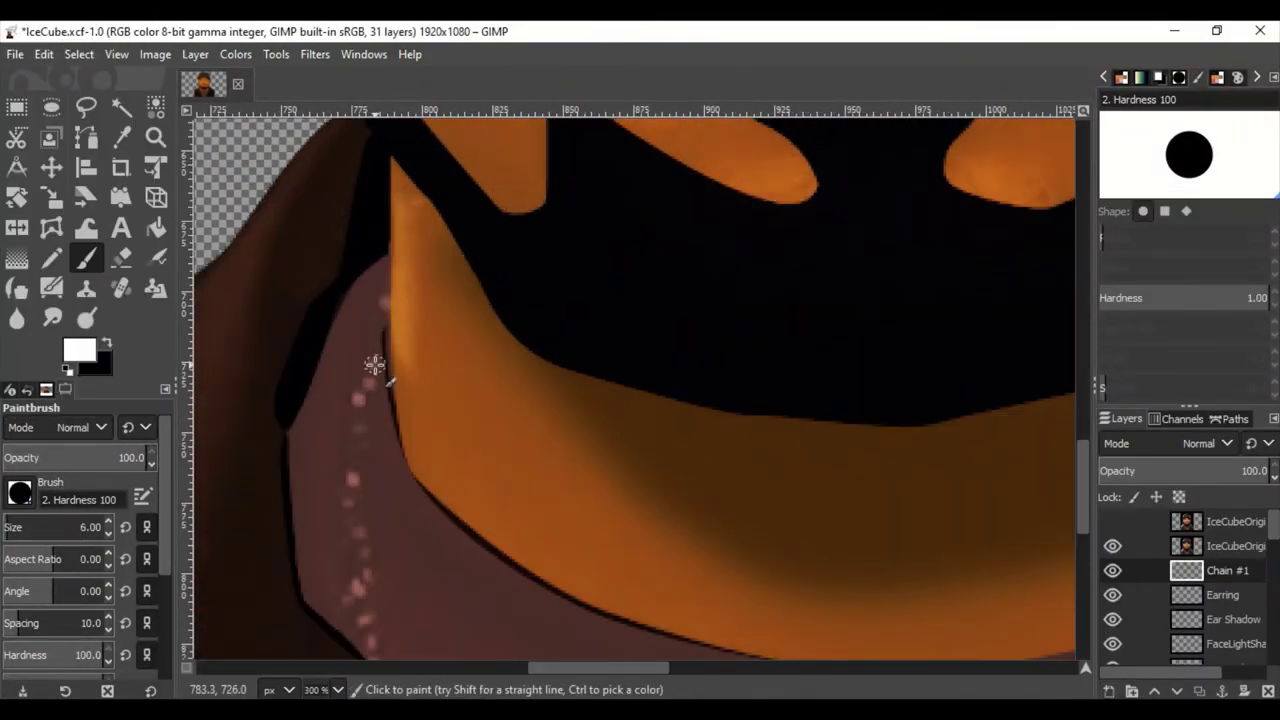
{"action": "scroll", "coordinate": [371, 509], "scroll_direction": "down", "scroll_amount": 2}
{"action": "scroll", "coordinate": [329, 309], "scroll_direction": "right", "scroll_amount": 1}
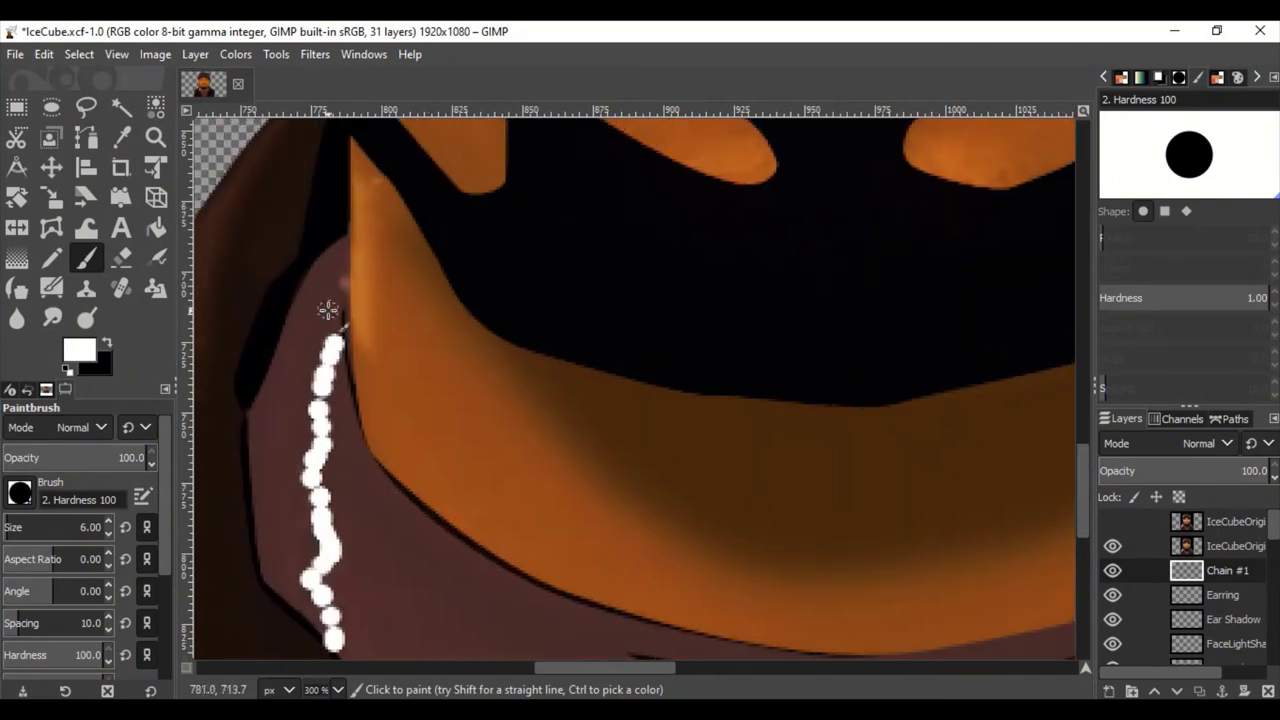
{"action": "scroll", "coordinate": [537, 429], "scroll_direction": "right", "scroll_amount": 2}
{"action": "scroll", "coordinate": [724, 422], "scroll_direction": "right", "scroll_amount": 5}
{"action": "scroll", "coordinate": [724, 422], "scroll_direction": "right", "scroll_amount": 3}
{"action": "left_click_drag", "start_coordinate": [733, 212], "coordinate": [748, 312]}
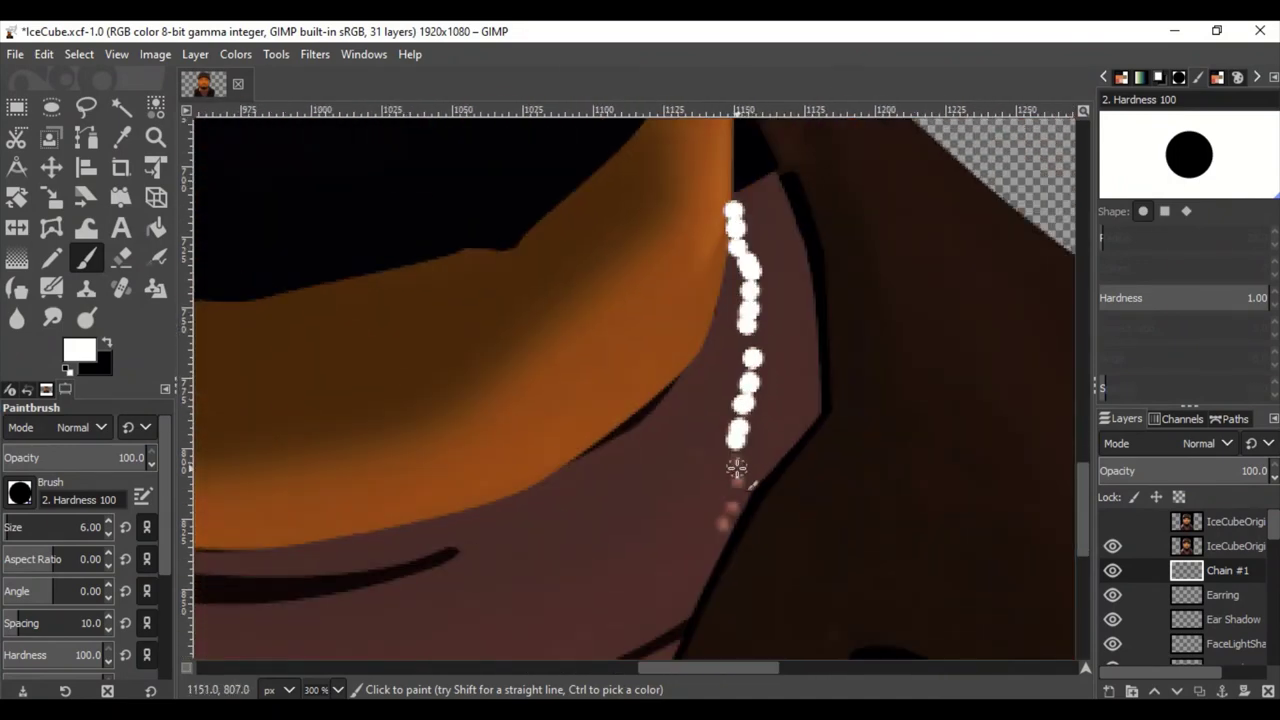
{"action": "left_click_drag", "start_coordinate": [736, 468], "coordinate": [755, 516]}
{"action": "scroll", "coordinate": [640, 480], "scroll_direction": "down", "scroll_amount": 4, "text": "ctrl"}
Lower the chain layer's opacity and fill its bead shapes with grey
{"action": "left_click_drag", "start_coordinate": [1137, 480], "coordinate": [1196, 497]}
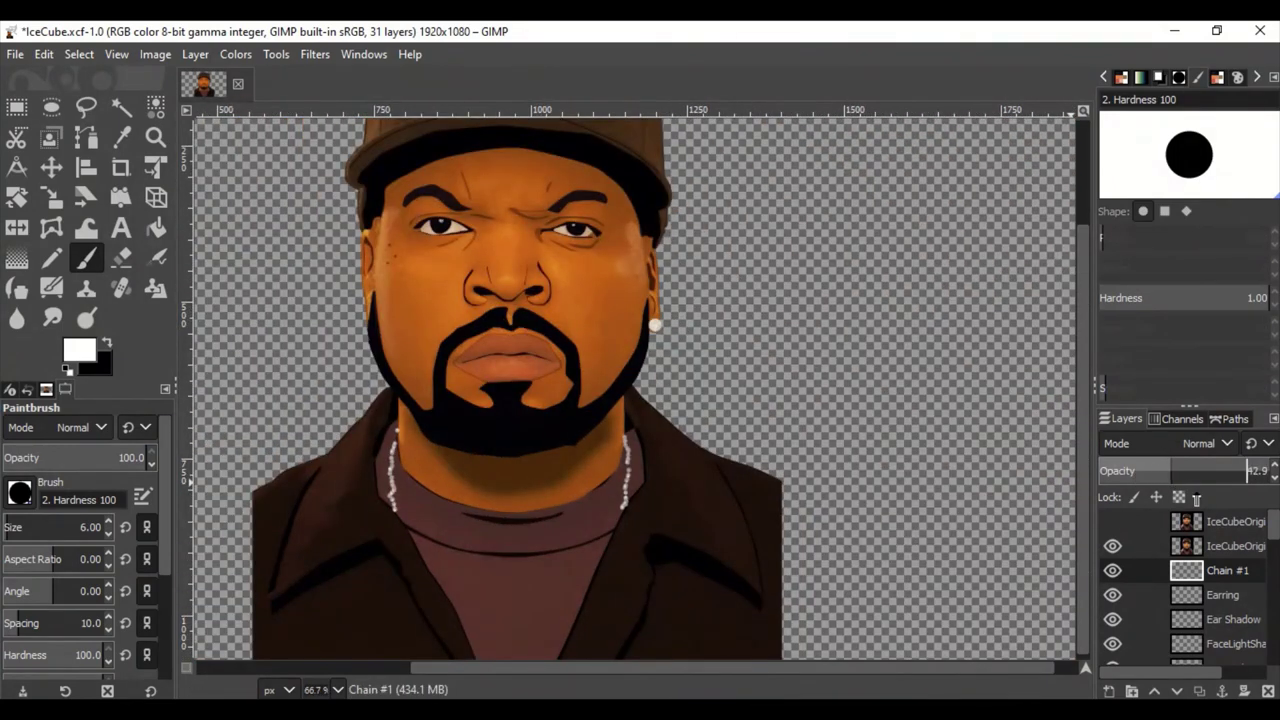
{"action": "right_click", "coordinate": [1186, 570]}
{"action": "left_click", "coordinate": [1100, 606]}
{"action": "scroll", "coordinate": [390, 470], "scroll_direction": "up", "scroll_amount": 5, "text": "ctrl"}
{"action": "left_click", "coordinate": [79, 349]}
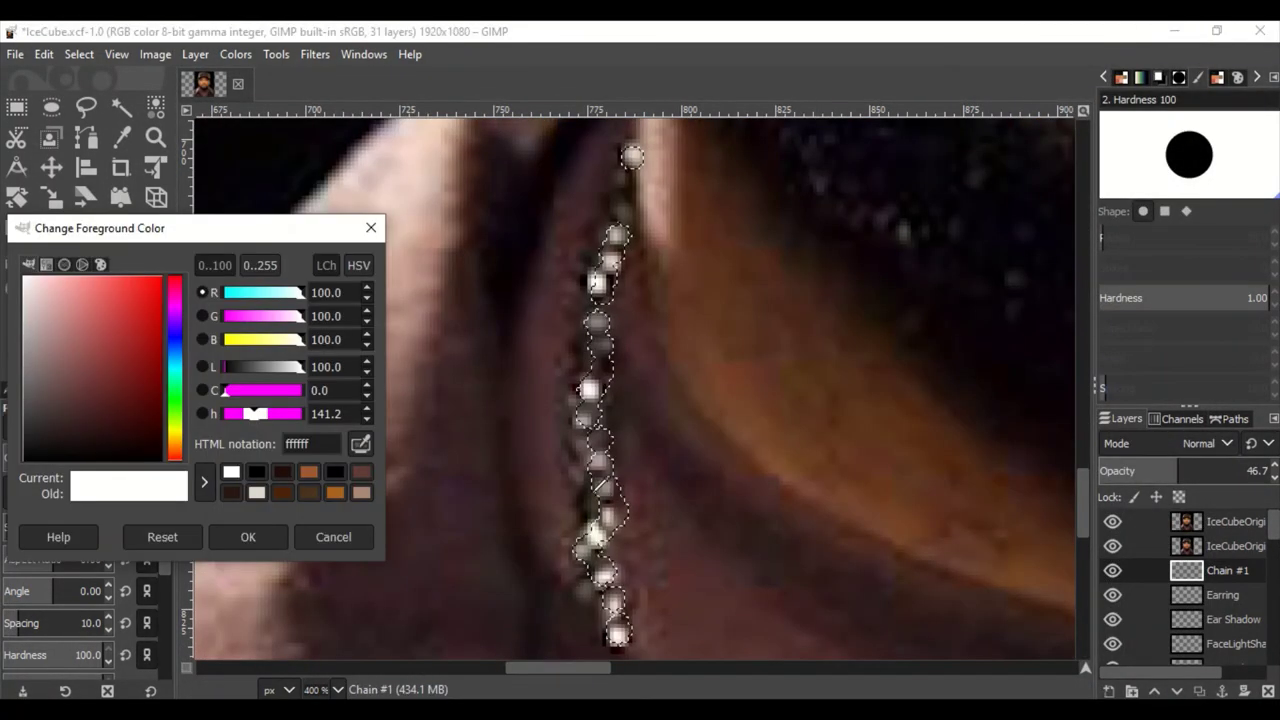
{"action": "left_click", "coordinate": [246, 534]}
{"action": "left_click", "coordinate": [44, 54]}
{"action": "left_click", "coordinate": [100, 389]}
Hide the reference photo, clear the selection, and compare the whole portrait
{"action": "left_click", "coordinate": [1112, 521]}
{"action": "key", "text": "shift+ctrl+j"}
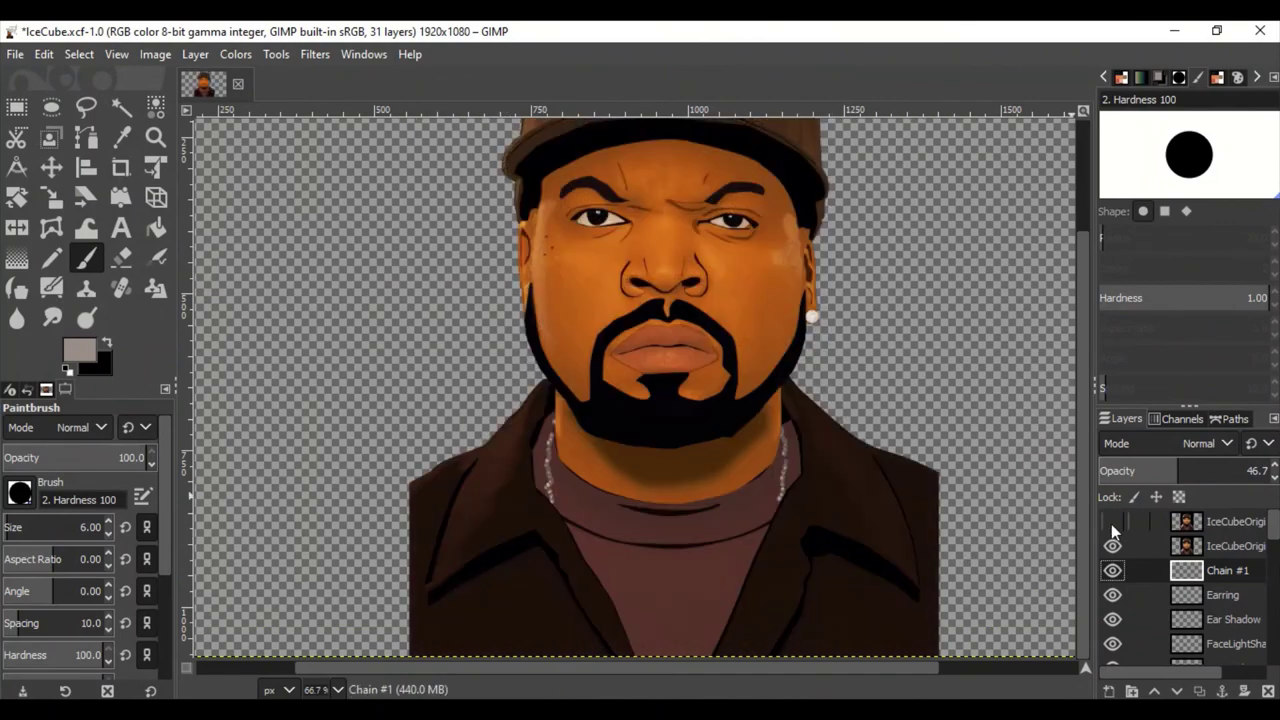
{"action": "left_click", "coordinate": [1112, 523]}
{"action": "key", "text": "minus"}
{"action": "key", "text": "minus"}
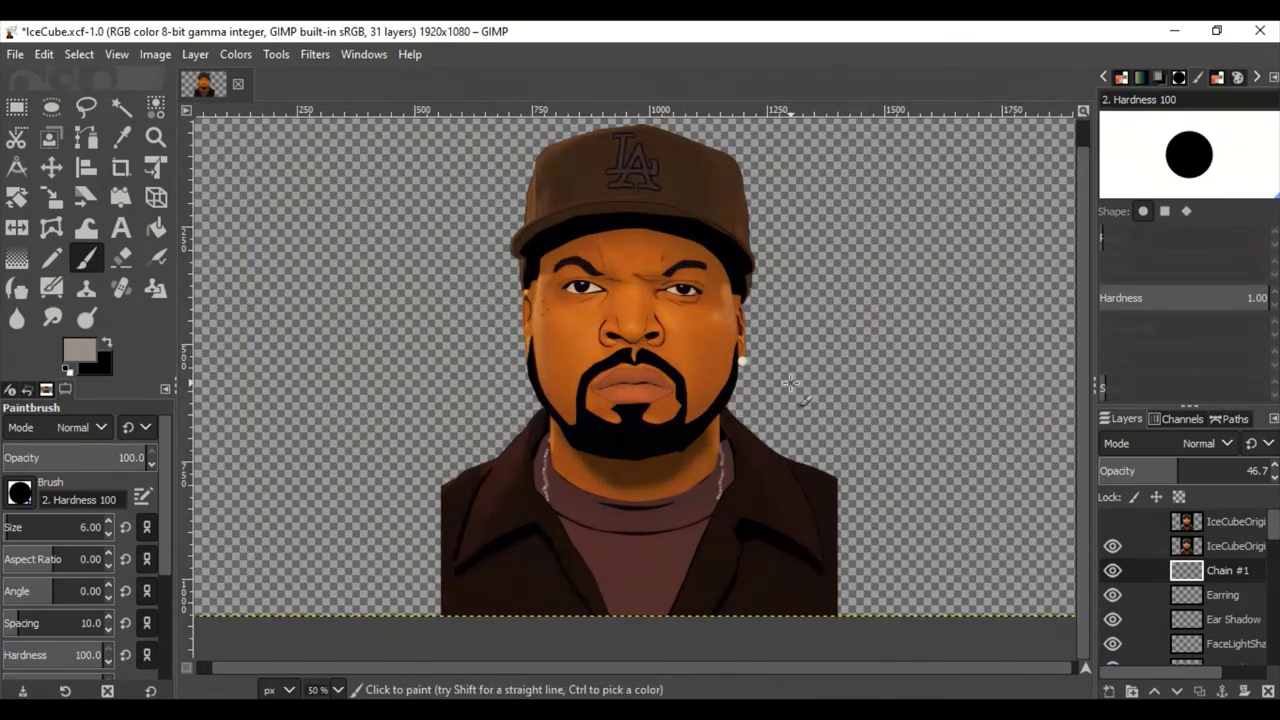
{"action": "scroll", "coordinate": [790, 383], "scroll_direction": "up", "scroll_amount": 1}
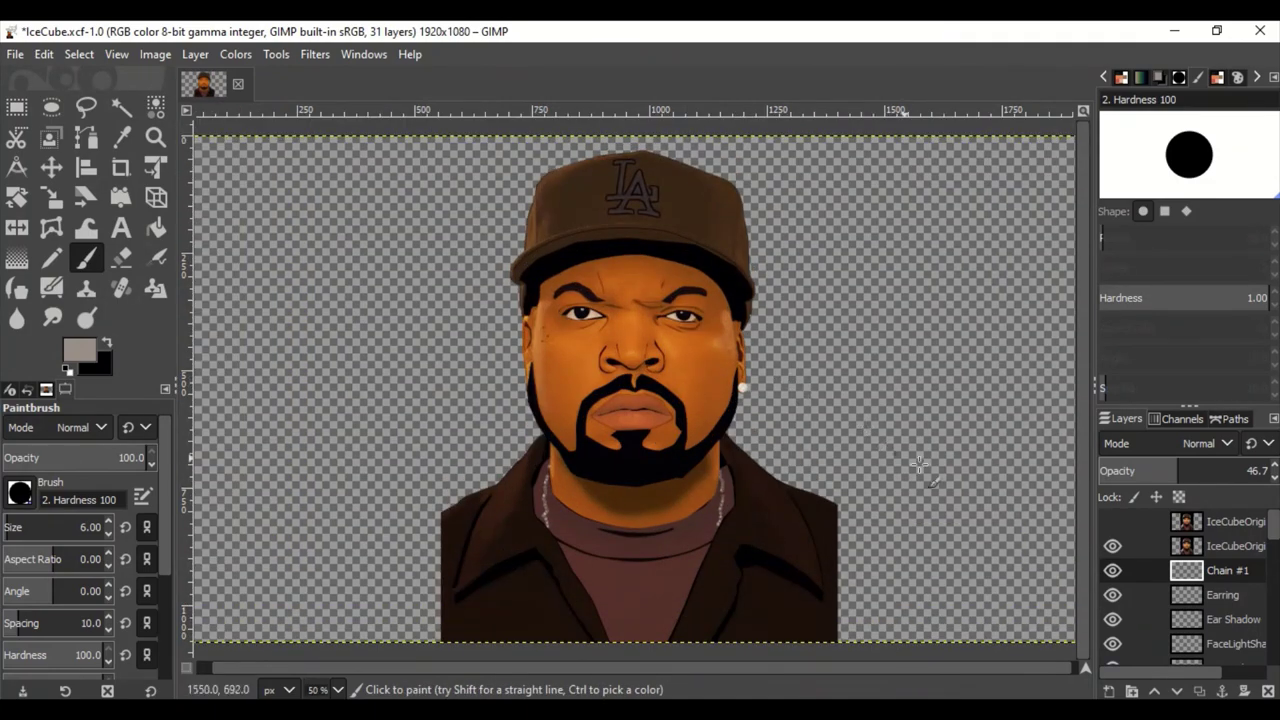
Save, merge all visible layers, and select the merged portrait's alpha
{"action": "key", "text": "ctrl+s"}
{"action": "right_click", "coordinate": [1166, 588]}
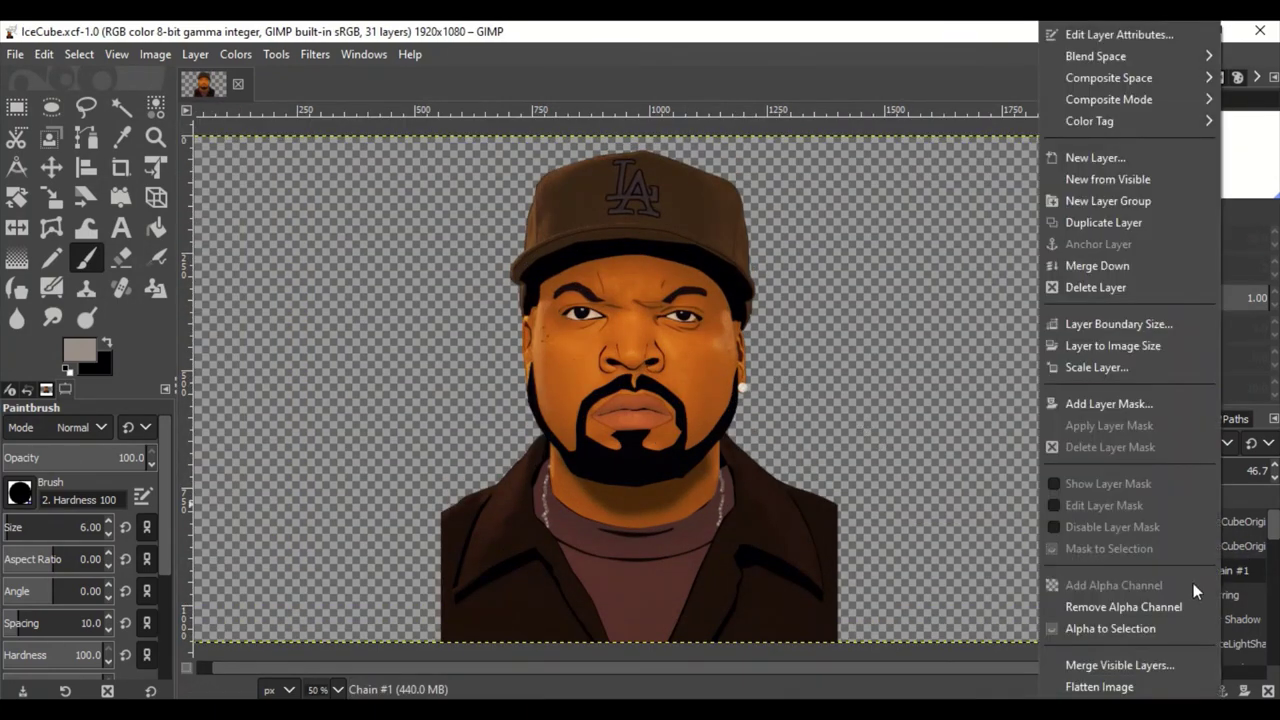
{"action": "left_click", "coordinate": [1128, 663]}
{"action": "right_click", "coordinate": [1186, 546]}
{"action": "left_click", "coordinate": [1100, 628]}
Stroke the portrait's silhouette with a thin black outline
{"action": "left_click", "coordinate": [79, 54]}
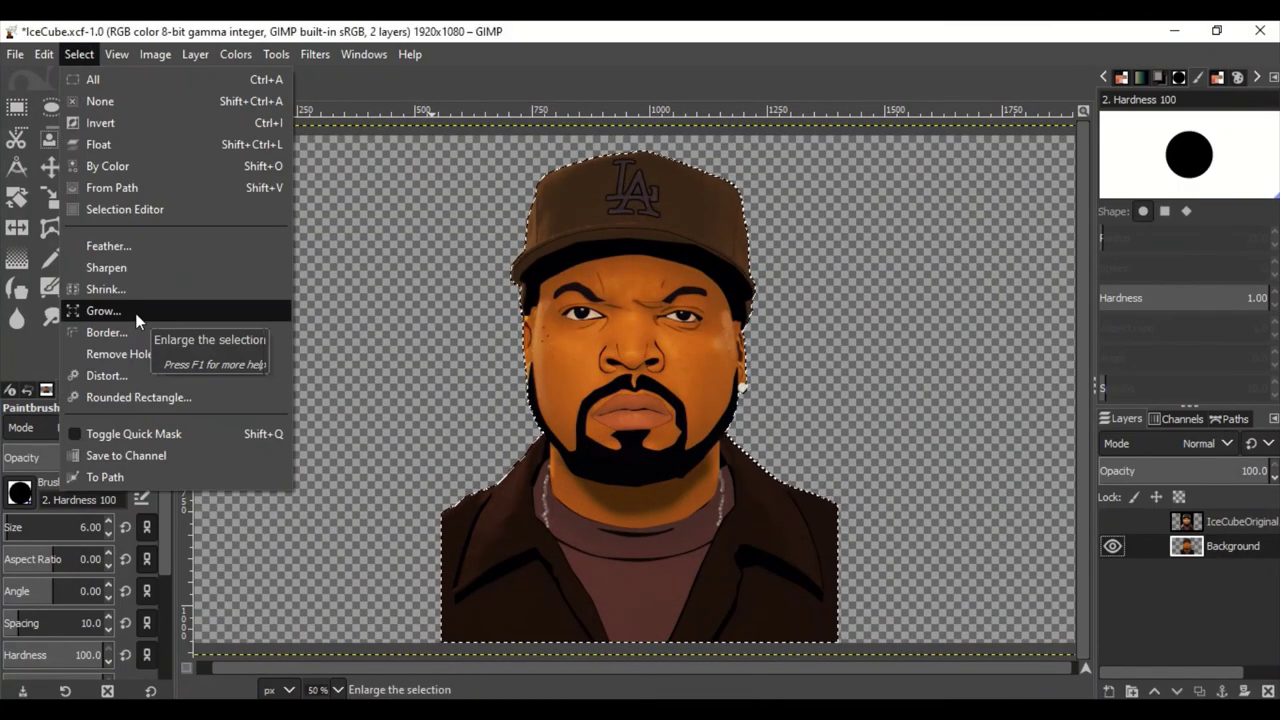
{"action": "left_click", "coordinate": [79, 350]}
{"action": "left_click", "coordinate": [324, 538]}
{"action": "left_click", "coordinate": [44, 54]}
{"action": "left_click", "coordinate": [101, 498]}
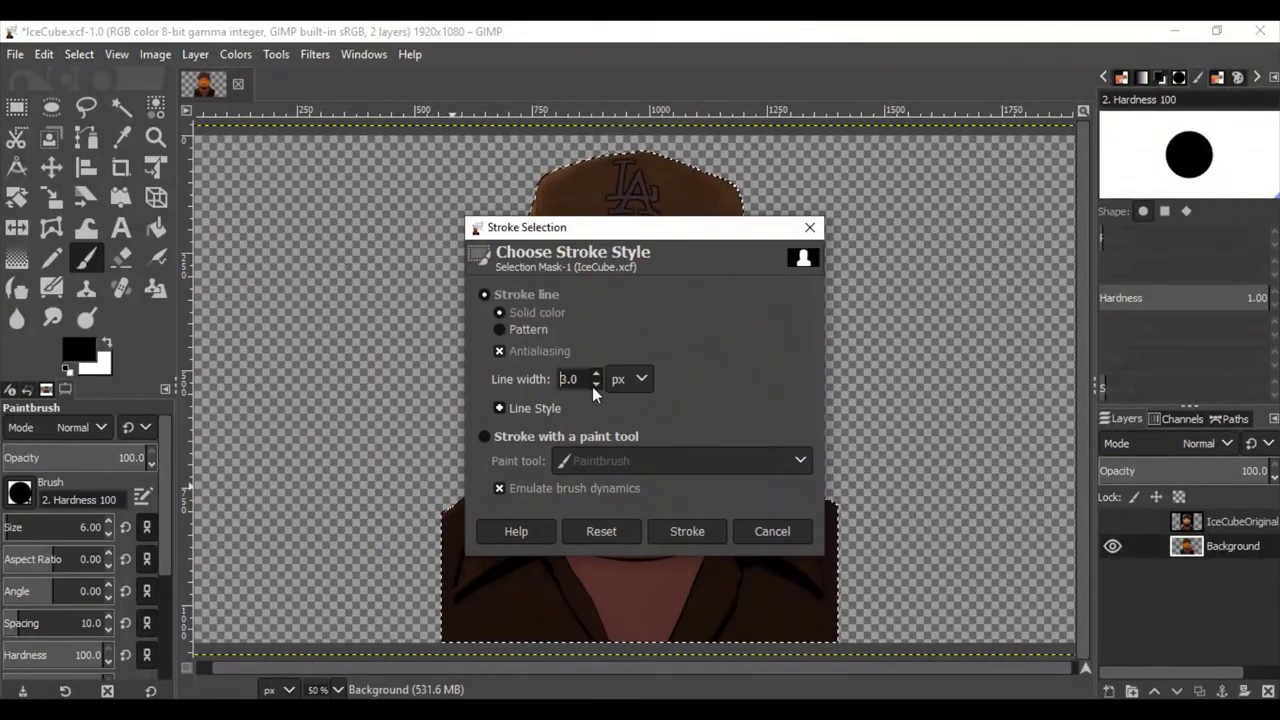
{"action": "left_click", "coordinate": [686, 529]}
{"action": "key", "text": "ctrl+shift+a"}
Reselect the portrait's silhouette and grow it to make room for the outline
{"action": "left_click", "coordinate": [1112, 521]}
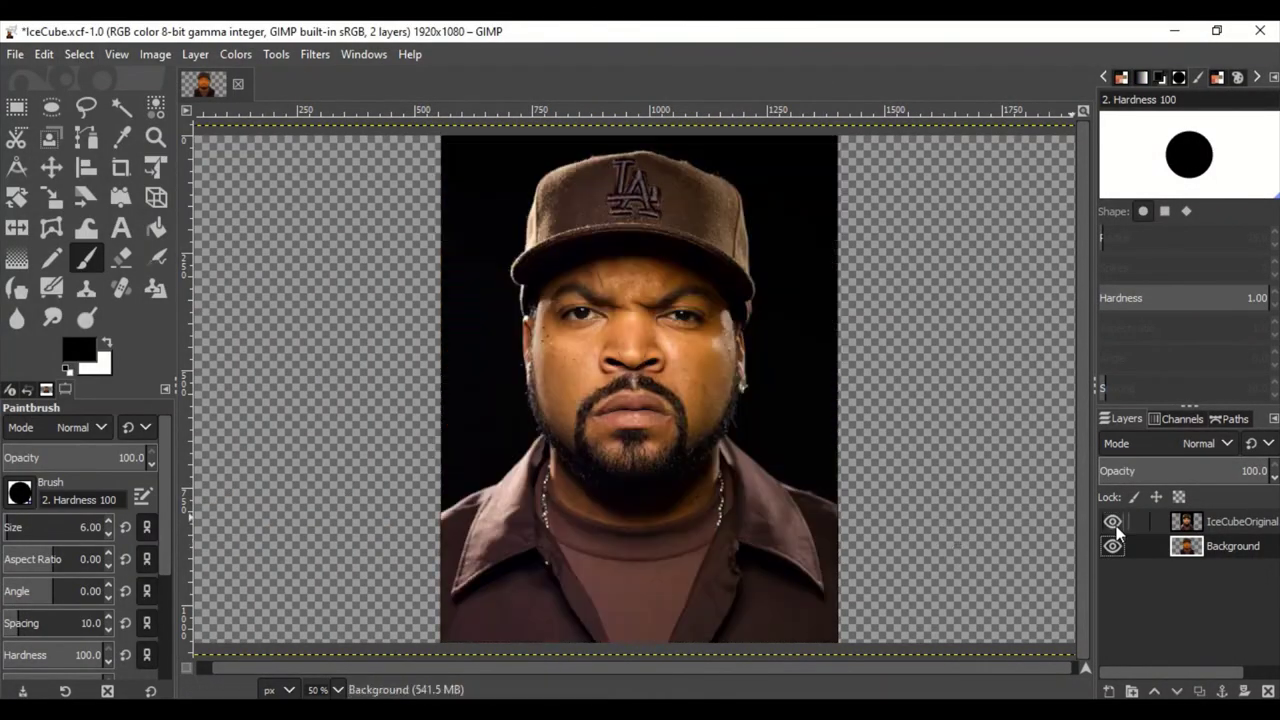
{"action": "right_click", "coordinate": [1186, 546]}
{"action": "left_click", "coordinate": [1100, 628]}
{"action": "left_click", "coordinate": [79, 54]}
{"action": "left_click", "coordinate": [110, 309]}
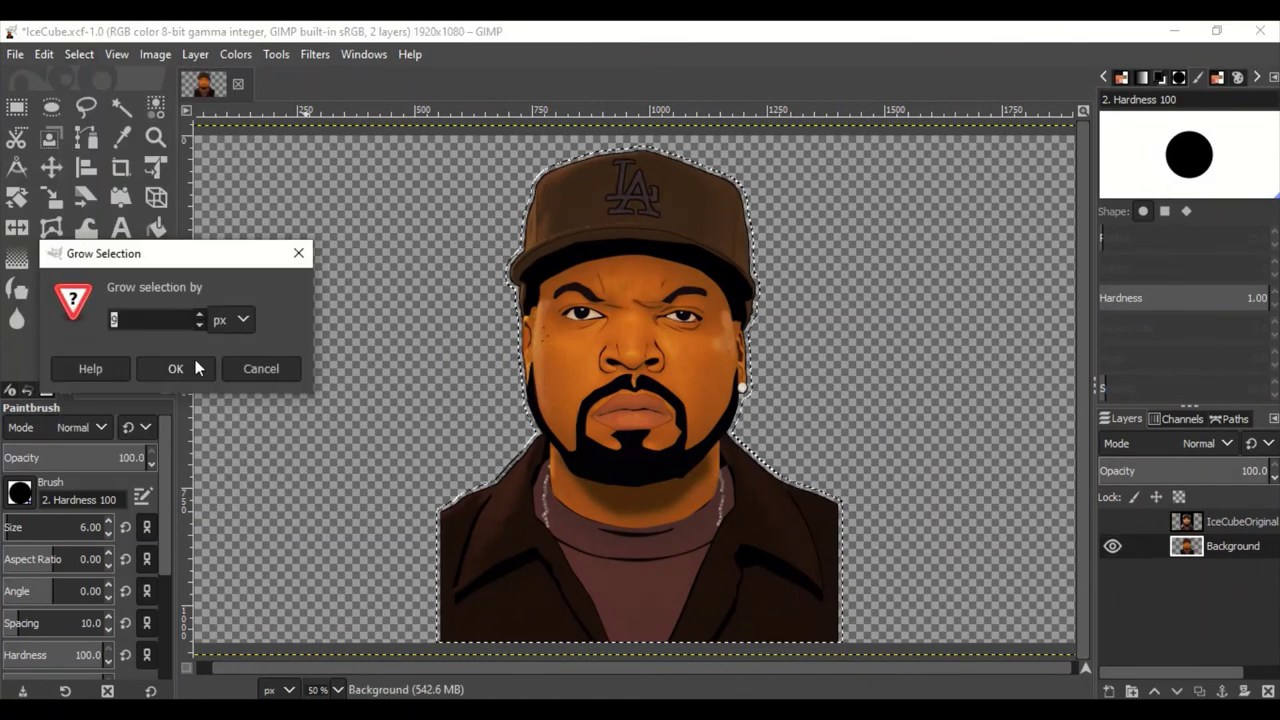
{"action": "left_click", "coordinate": [172, 378]}
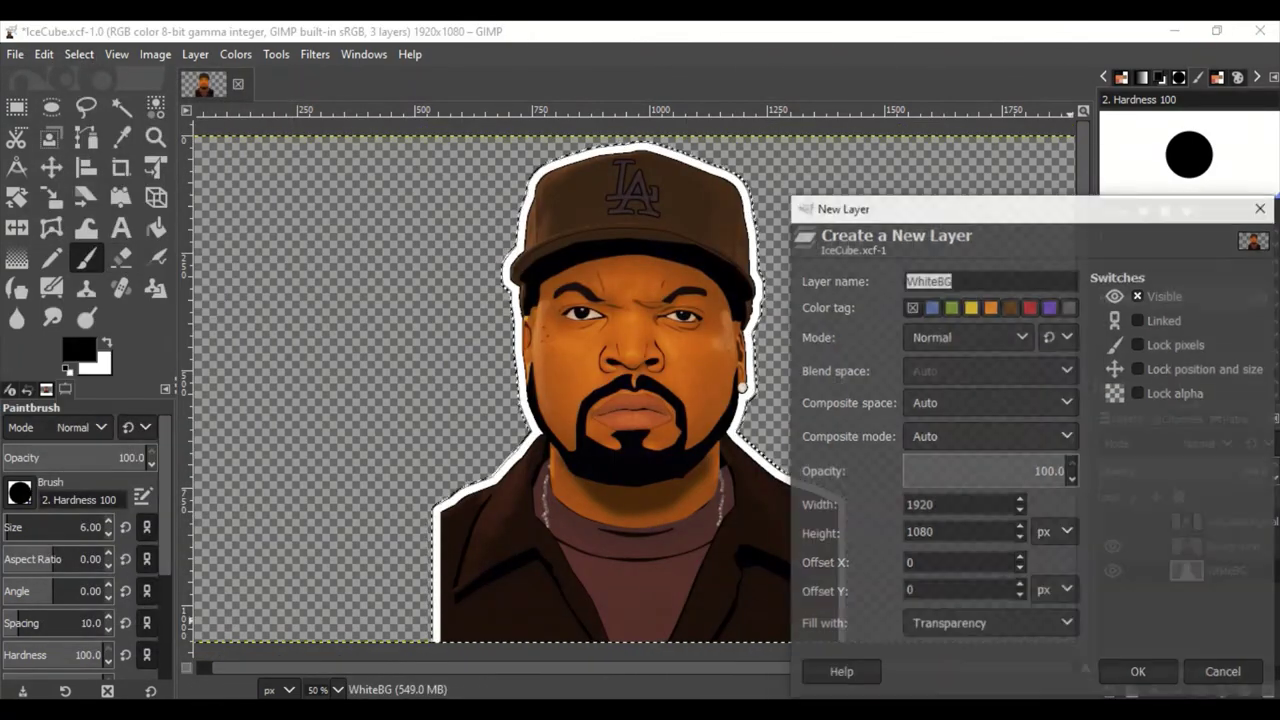
Add BlackBG below WhiteBG and hide WhiteBG so the black outline shows
{"action": "left_click", "coordinate": [79, 54]}
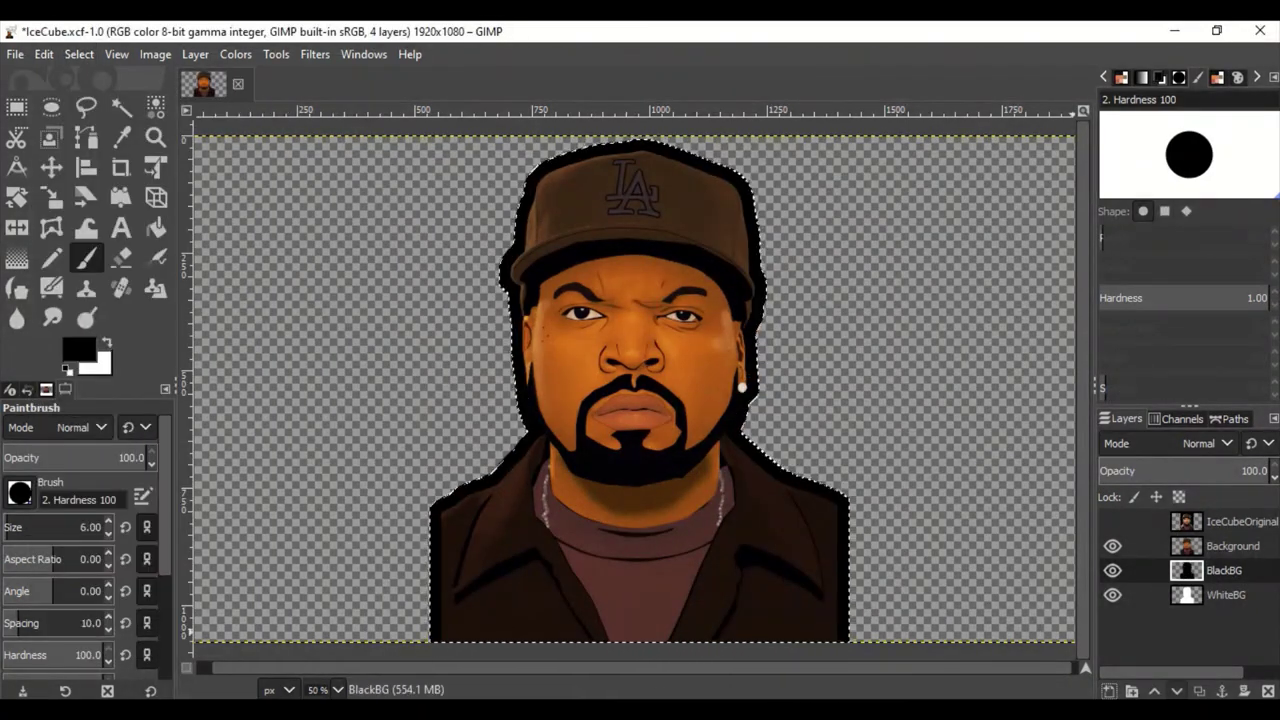
{"action": "left_click", "coordinate": [1177, 692]}
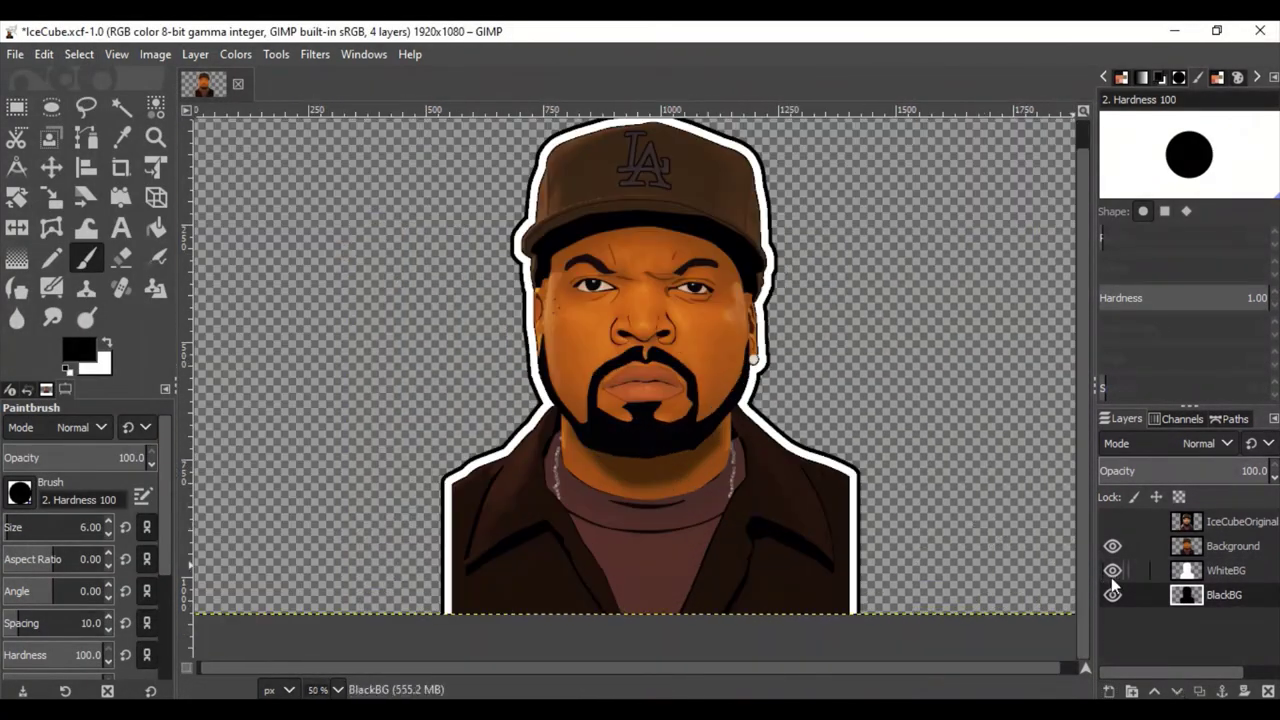
{"action": "left_click", "coordinate": [1112, 570]}
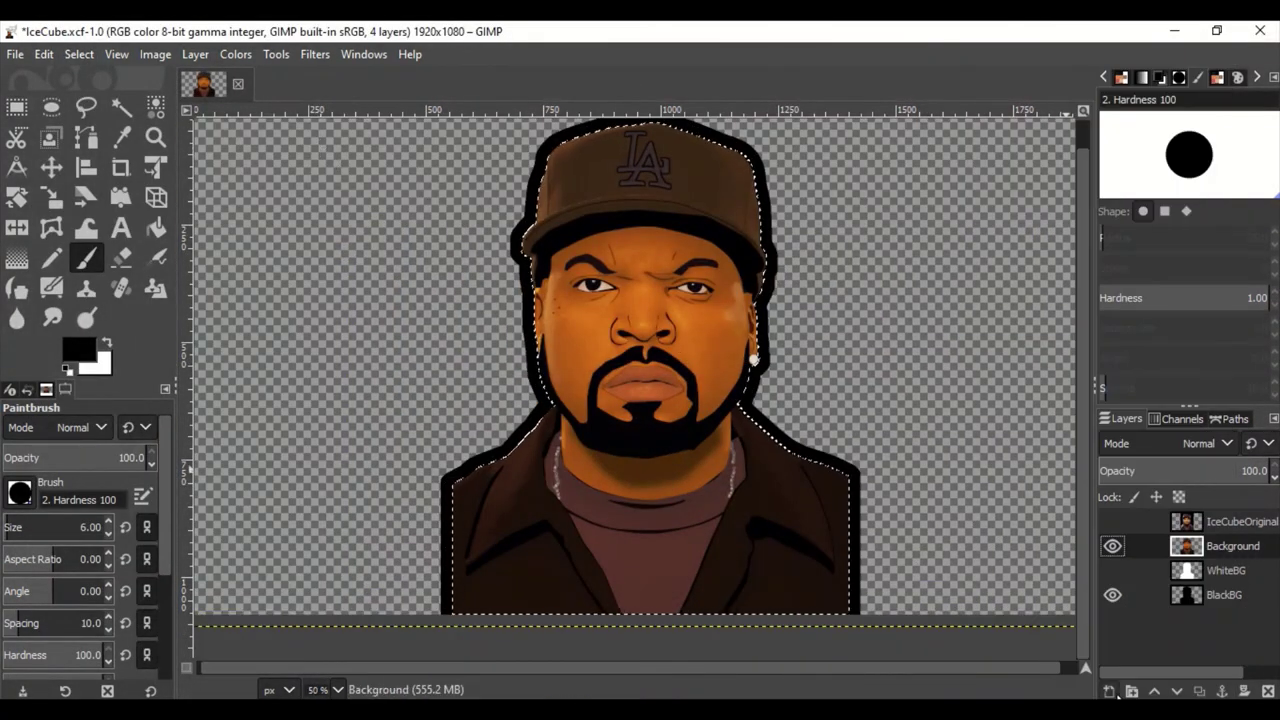